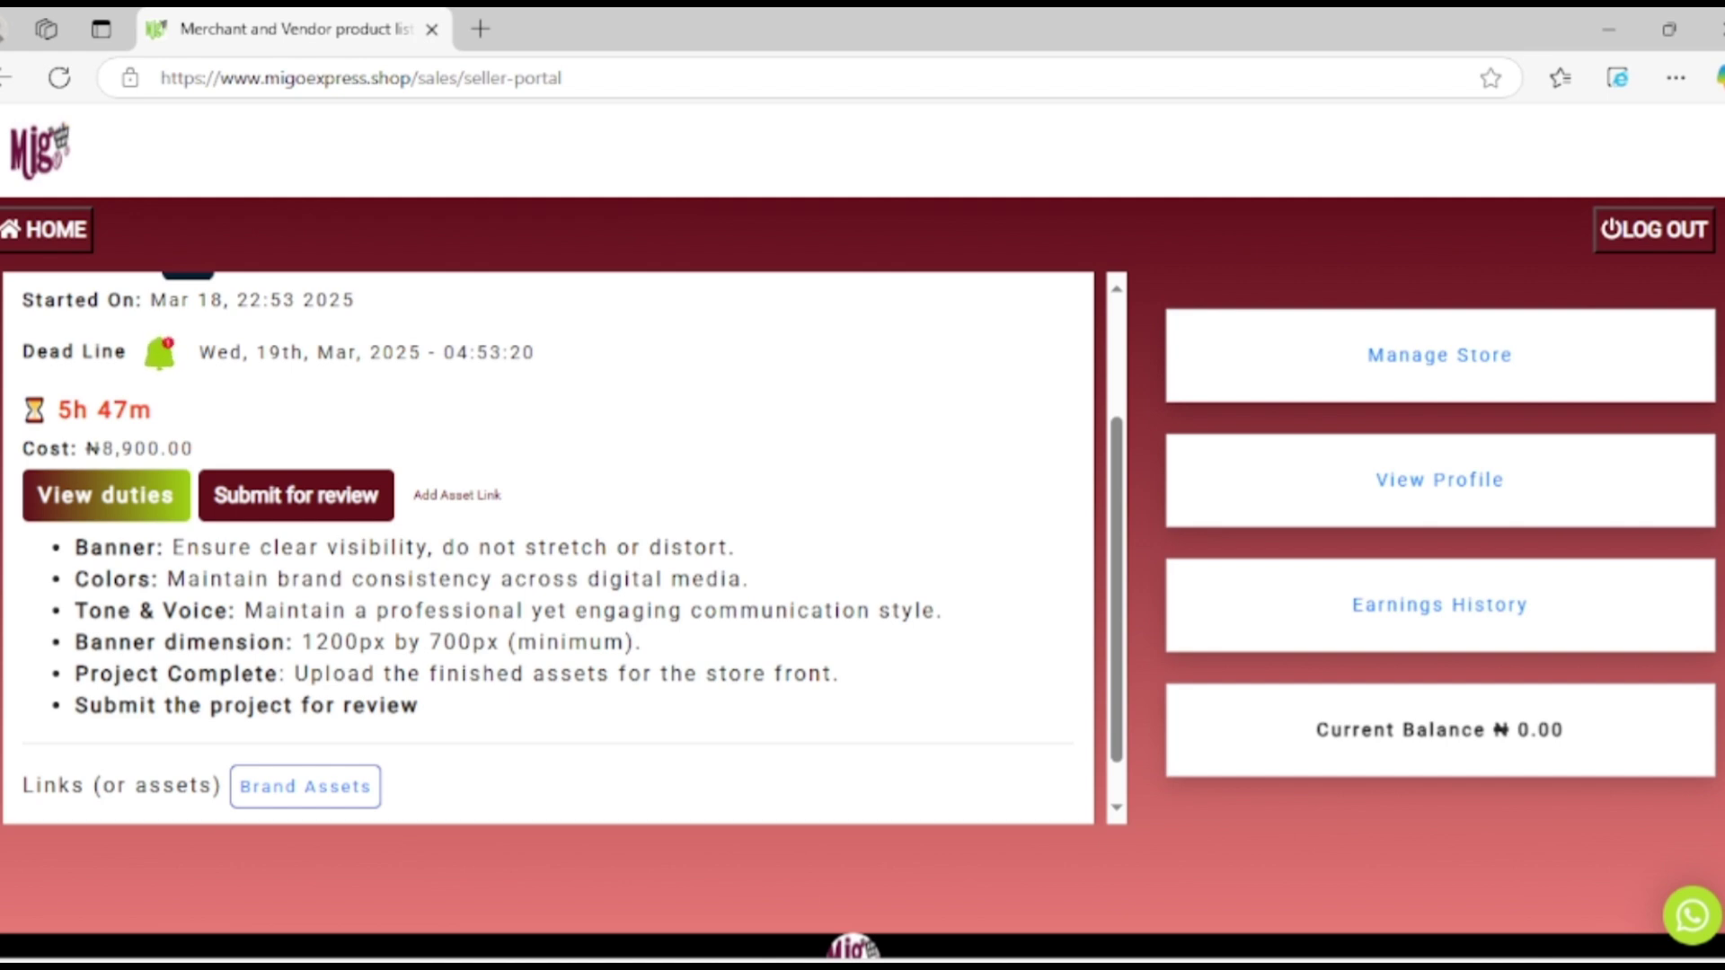
Read through the Inbound banner task's duties, then open Manage Store to list Foretec-net
scroll(548, 548, "up", 1)
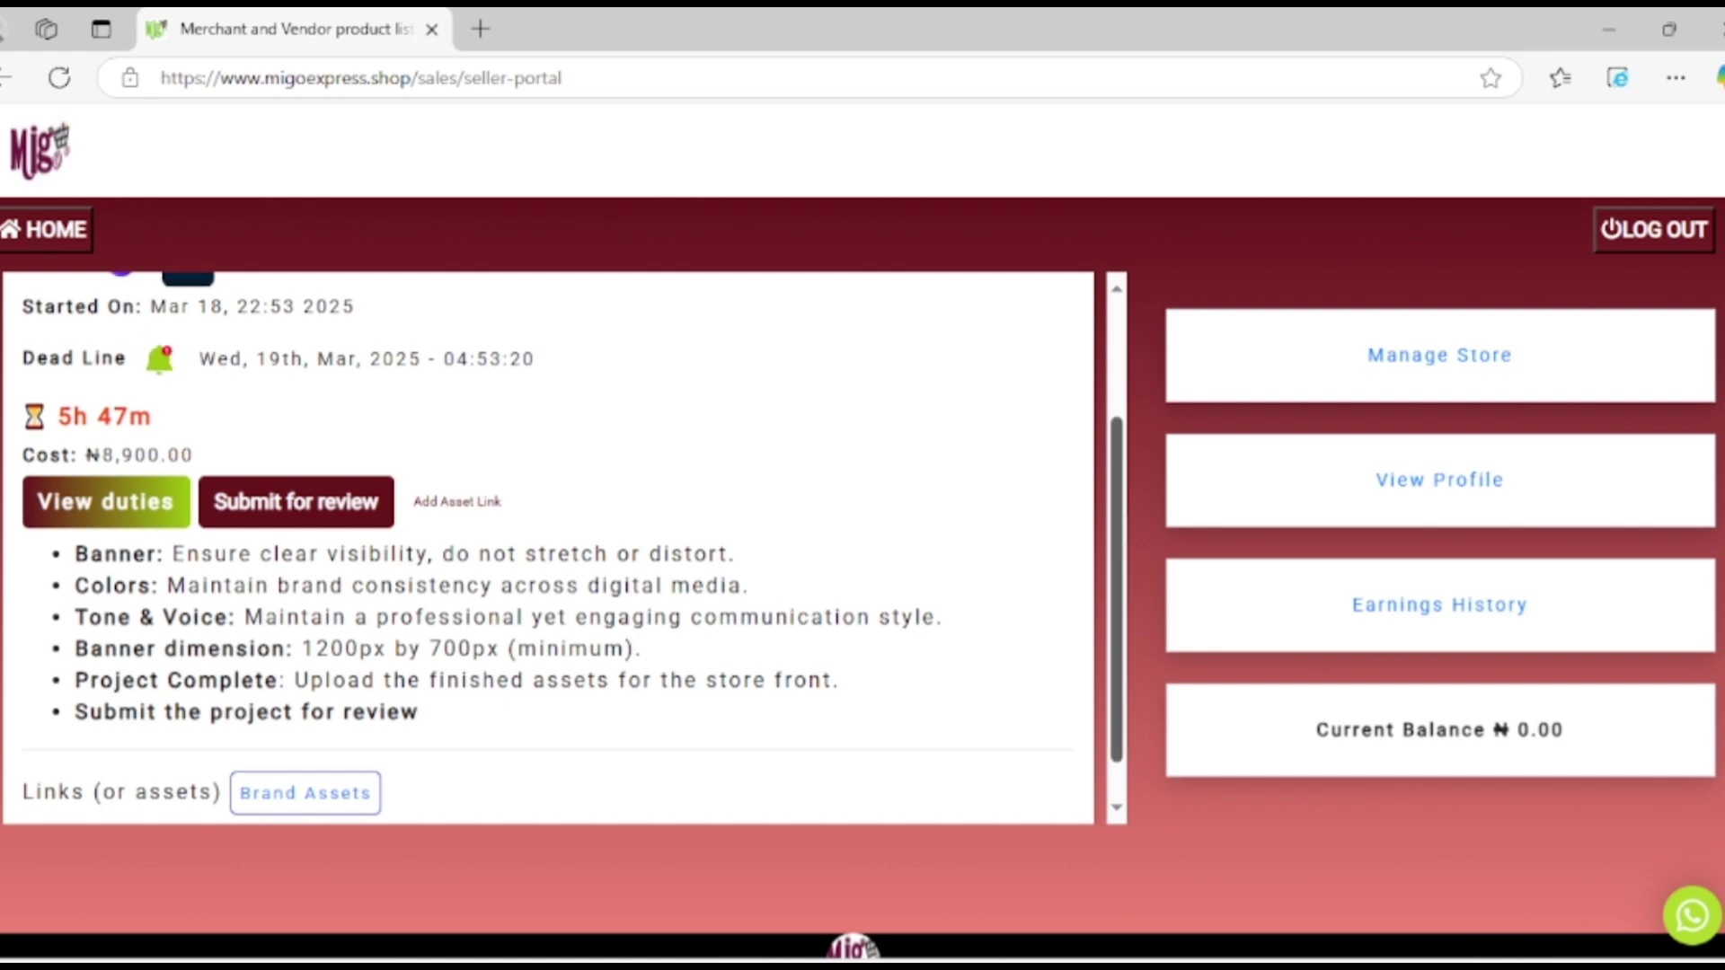
scroll(549, 548, "down", 1)
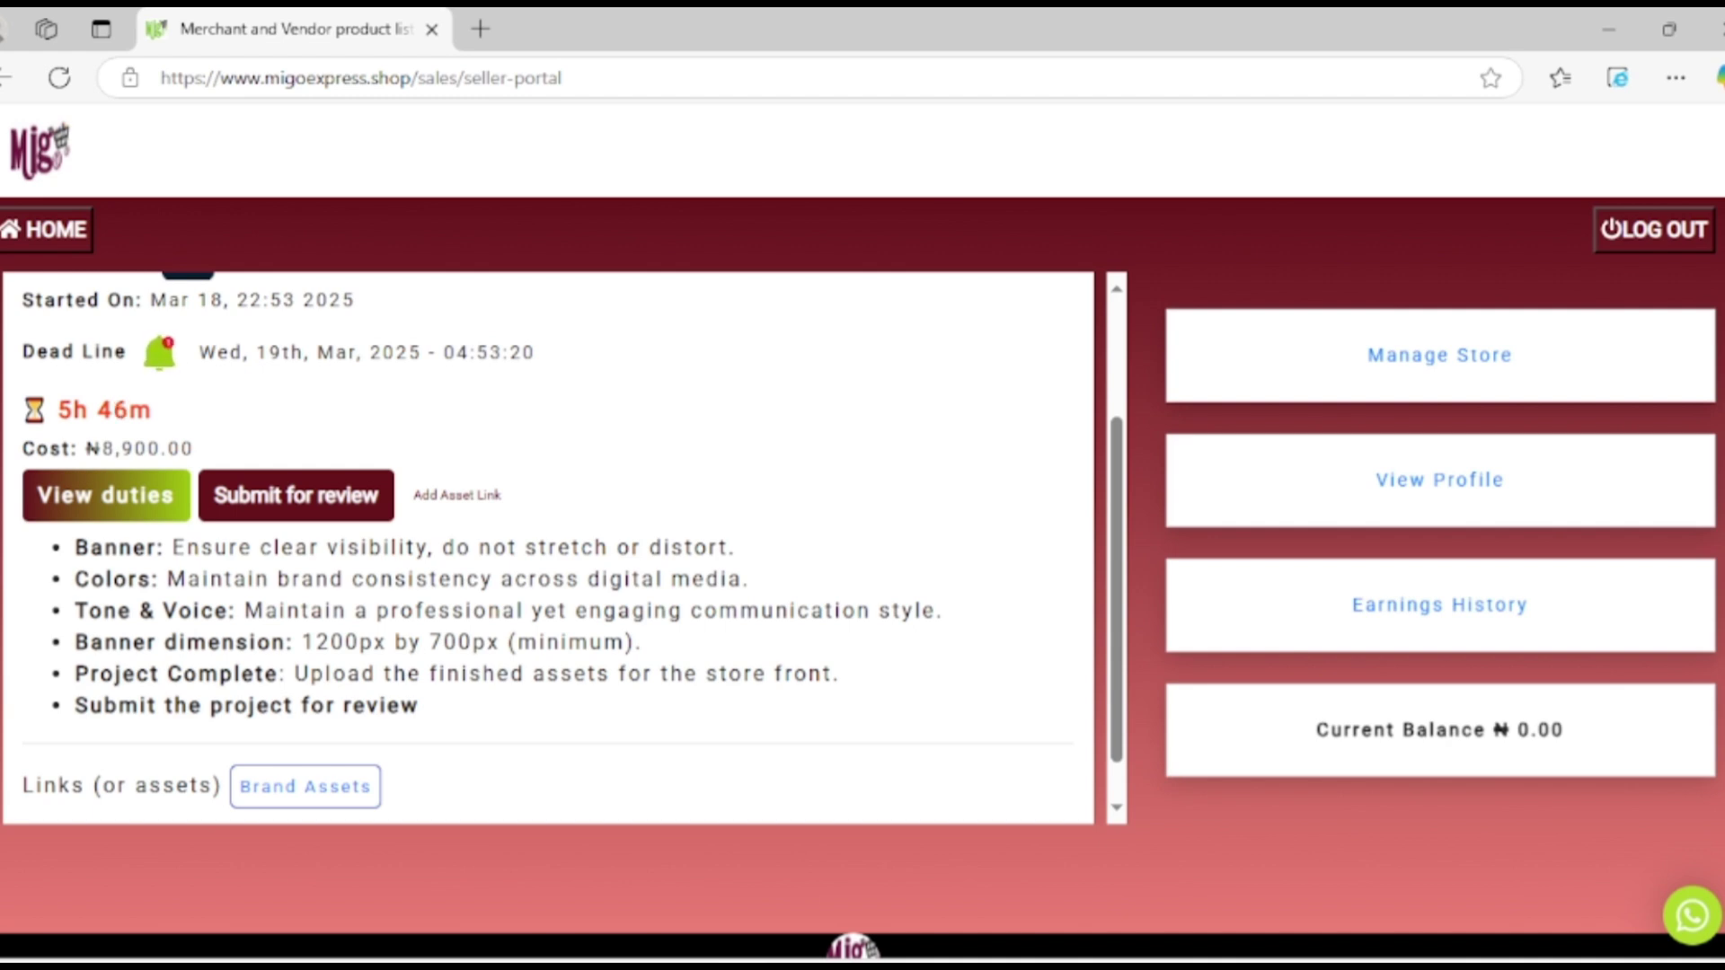
scroll(548, 548, "up", 2)
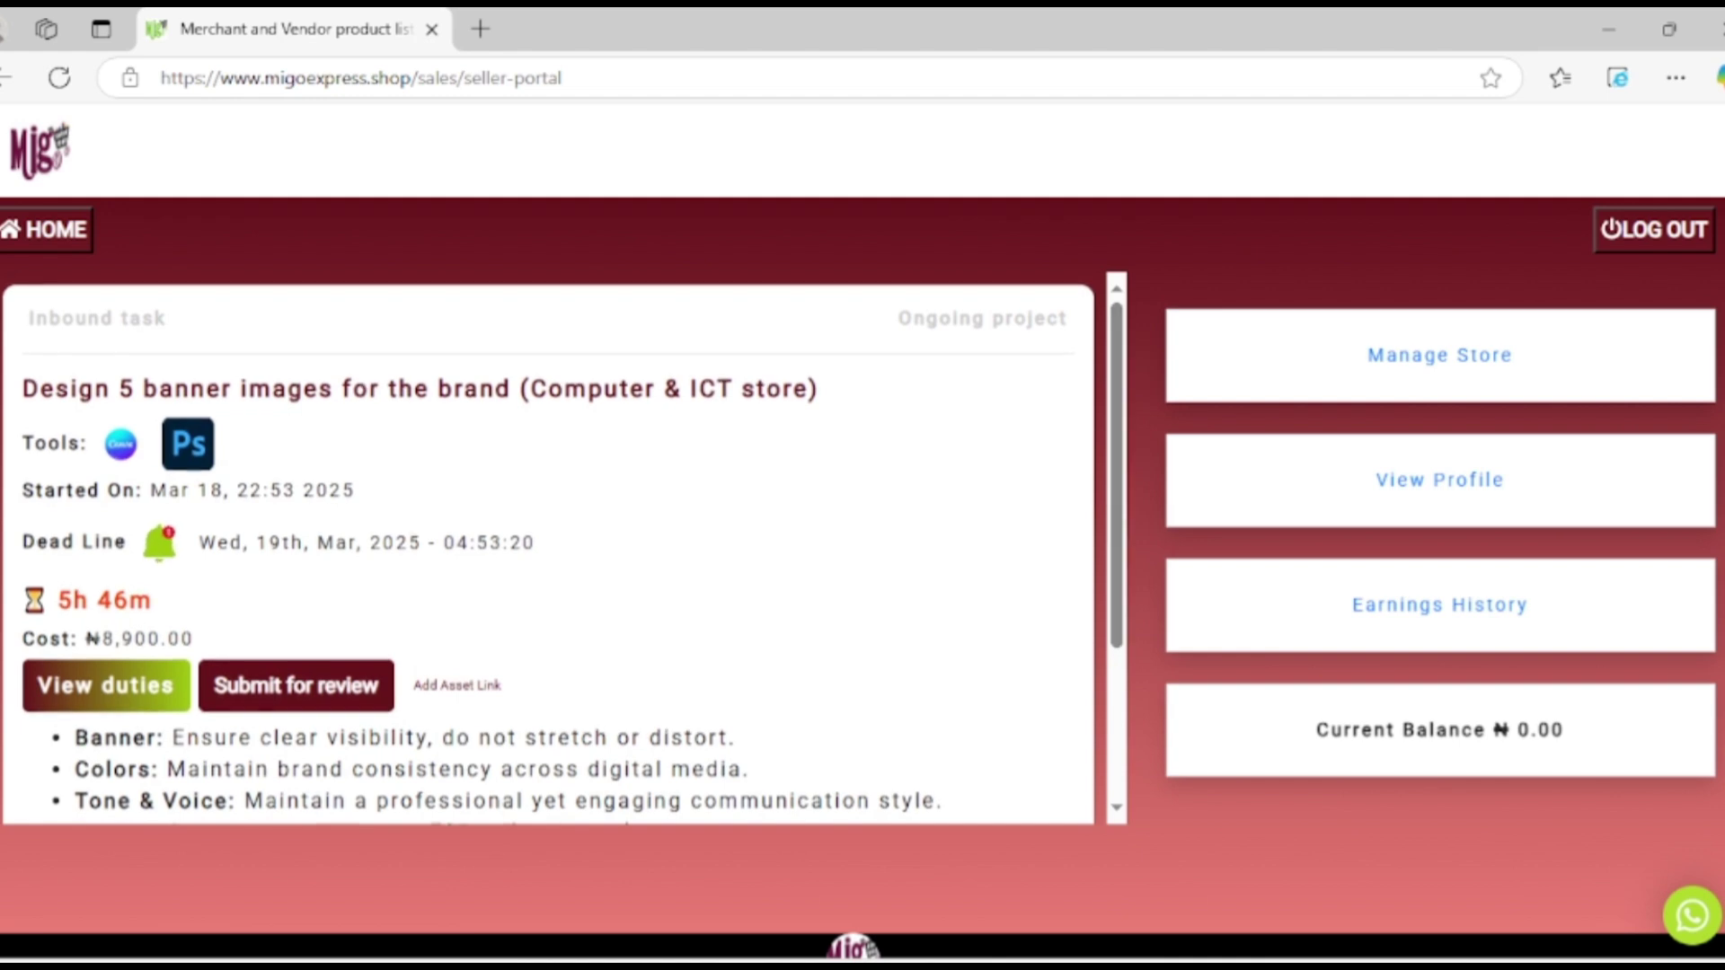
left_click_drag(171, 312, 28, 311)
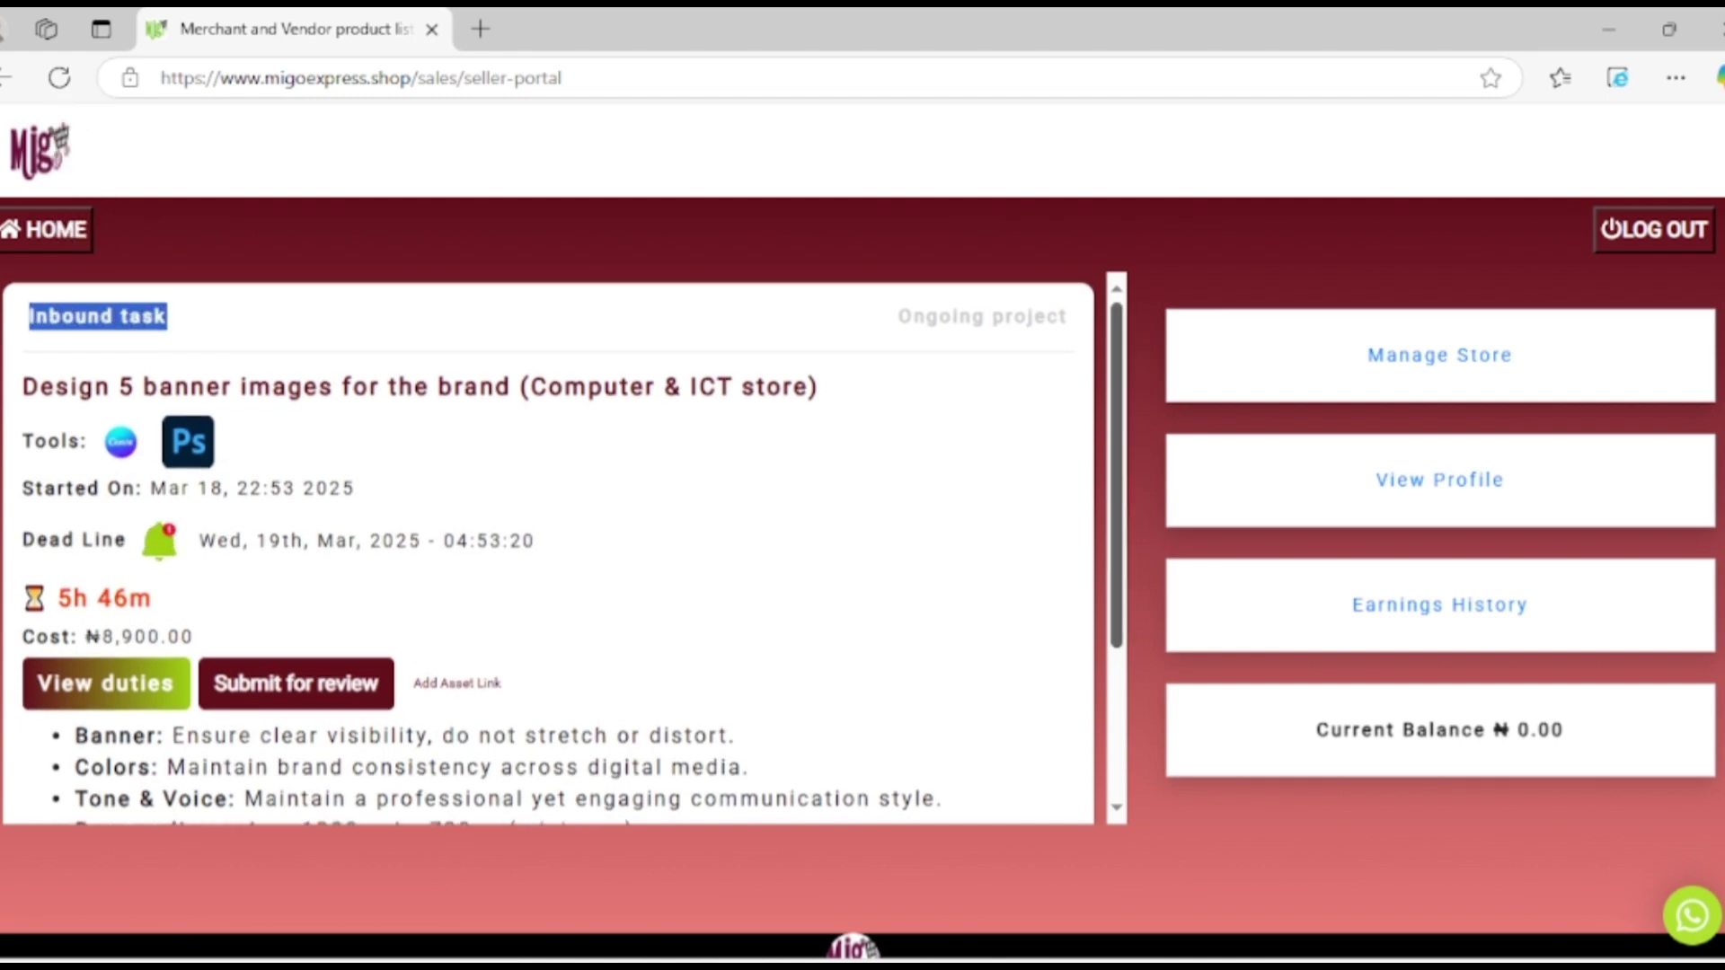
scroll(548, 548, "up", 1)
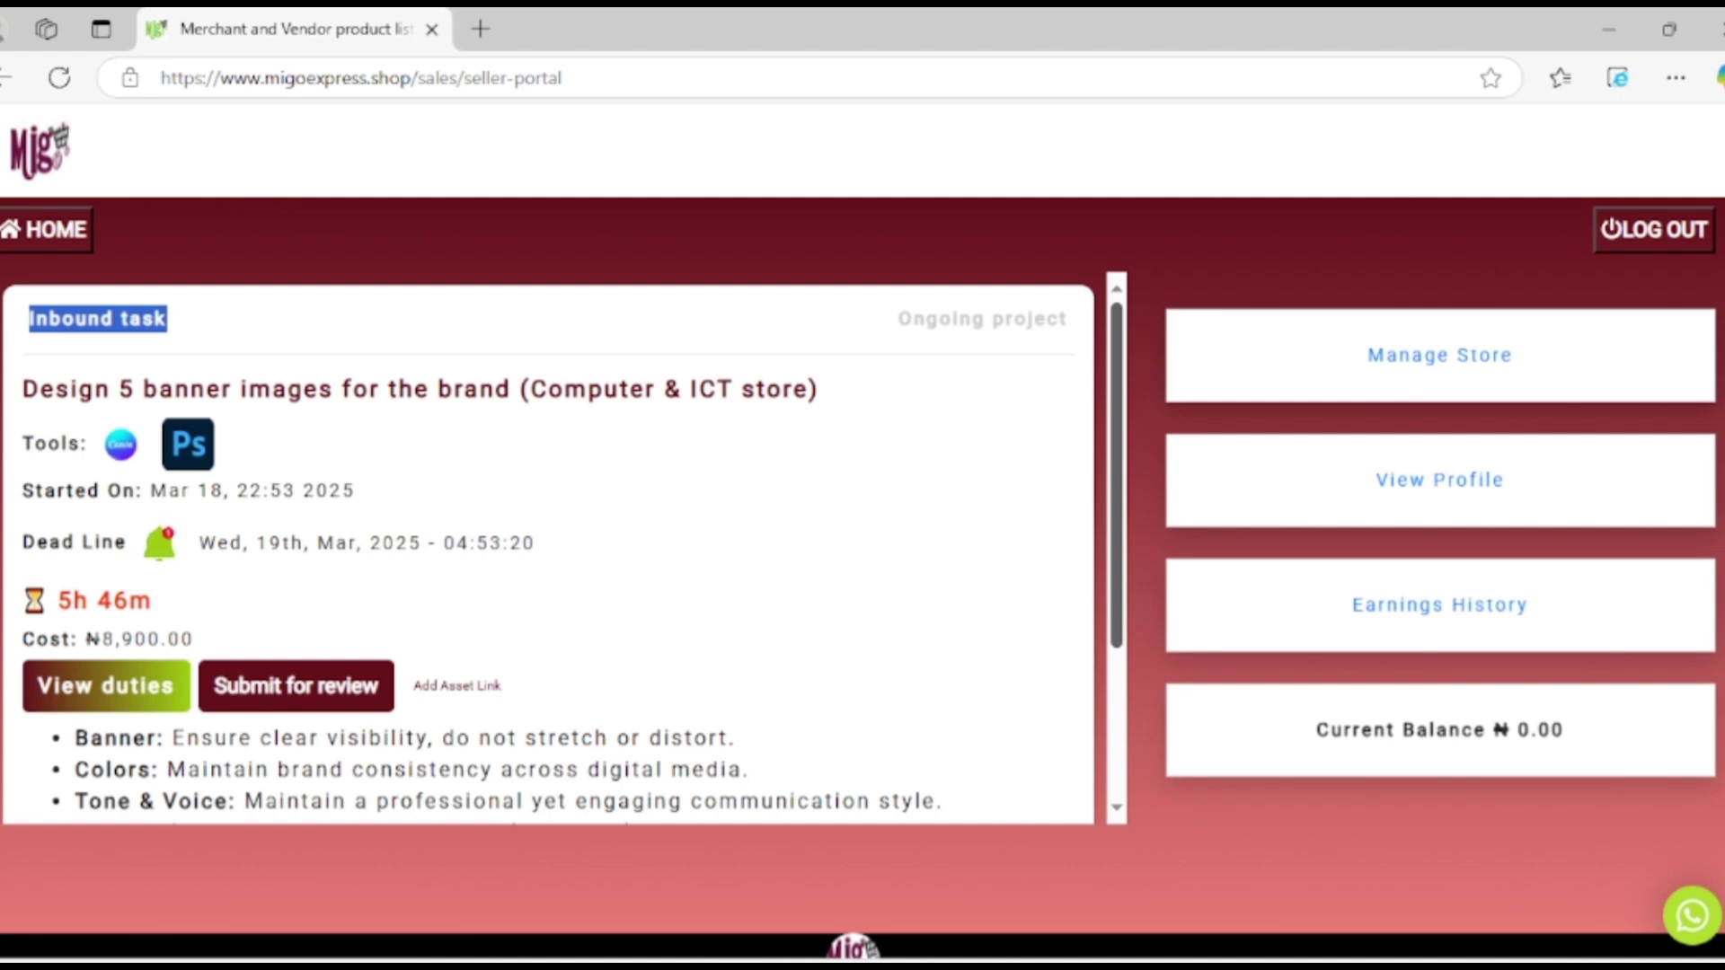
left_click(1439, 355)
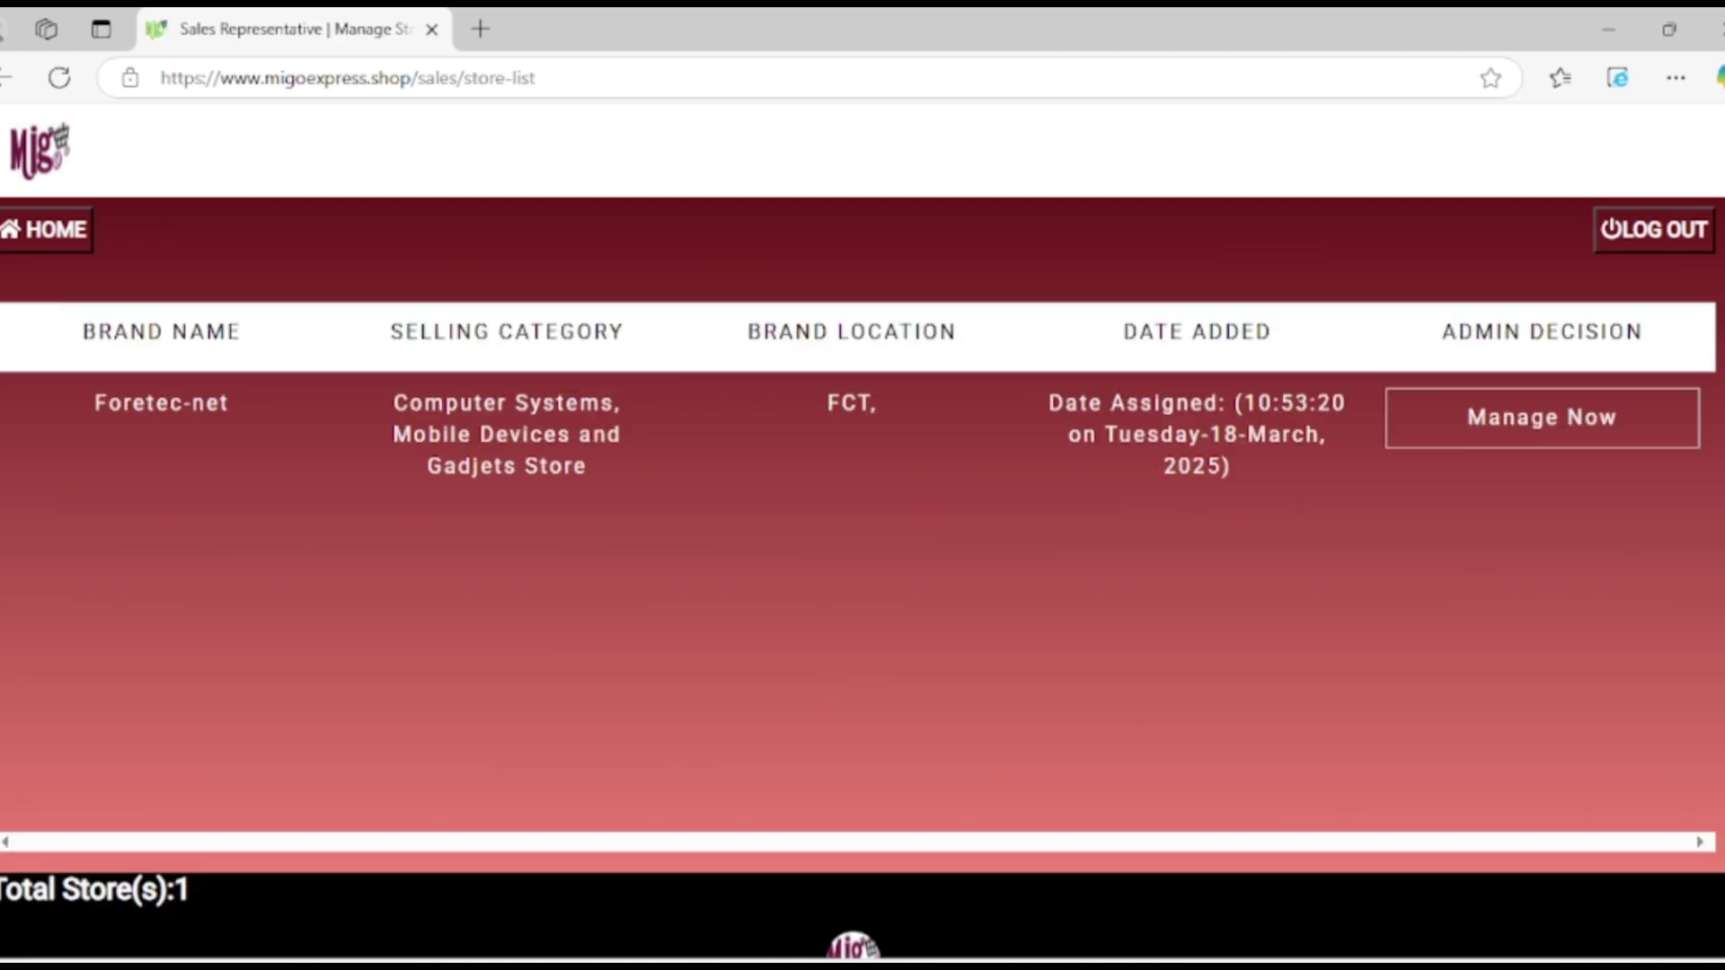
Open Foretec-net's Edit Description page and scroll down toward Store Photo Slide
left_click_drag(589, 467, 94, 404)
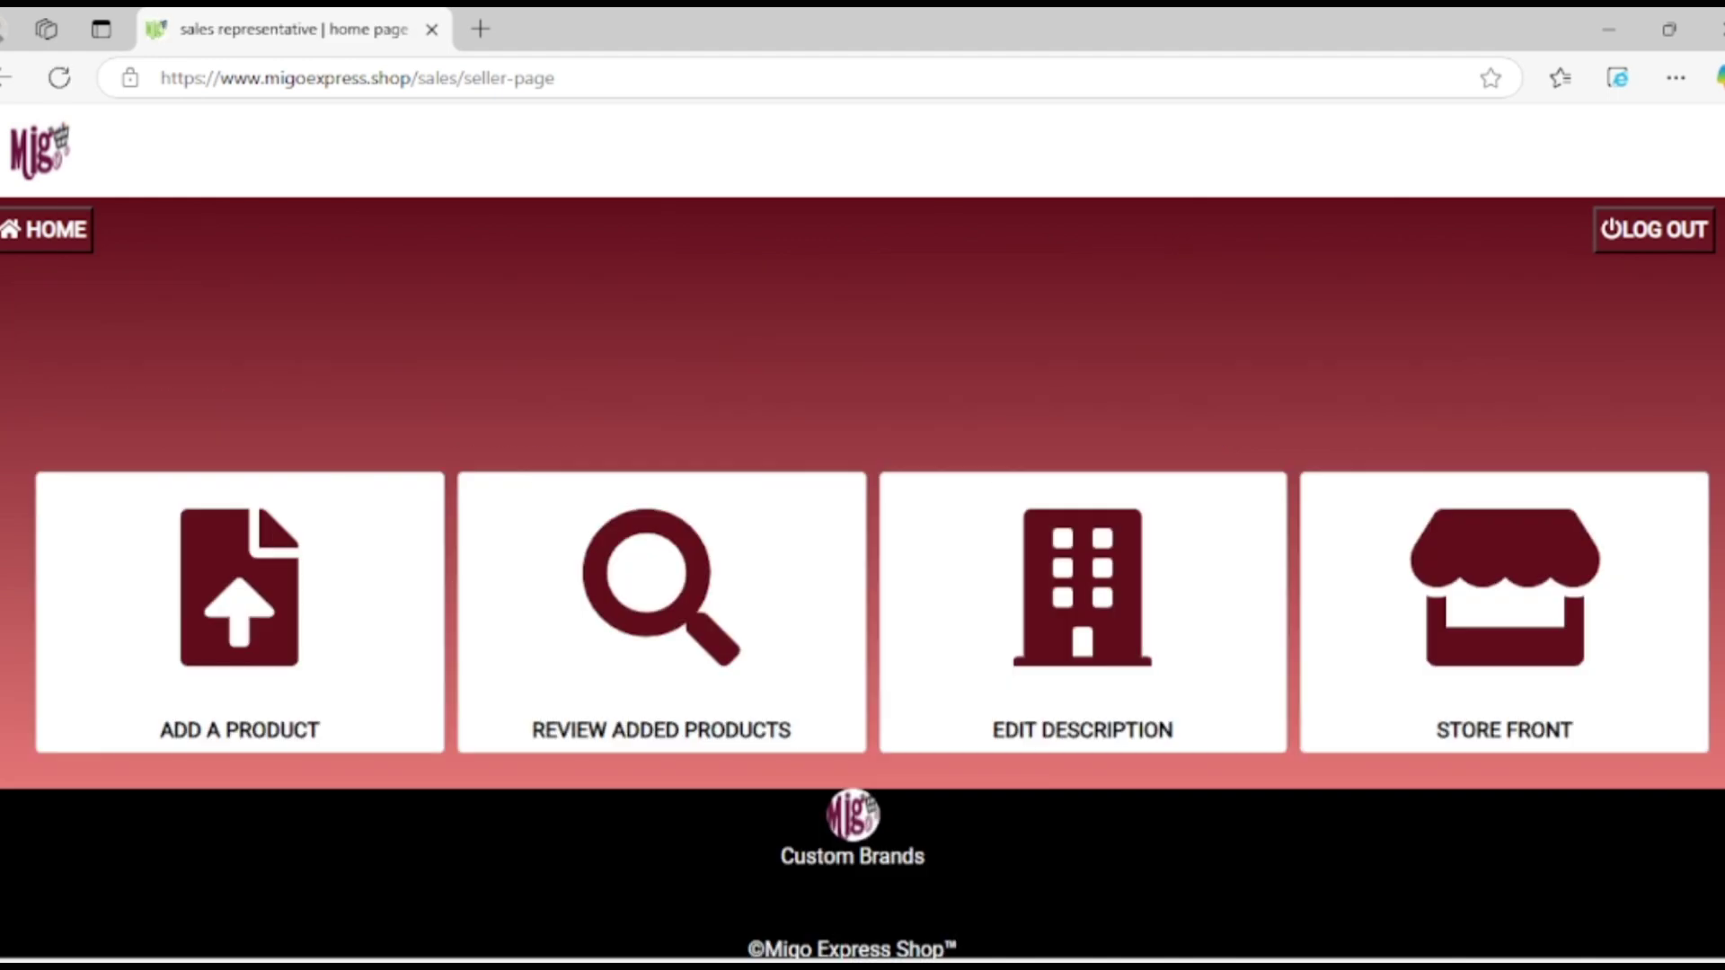
left_click(1083, 683)
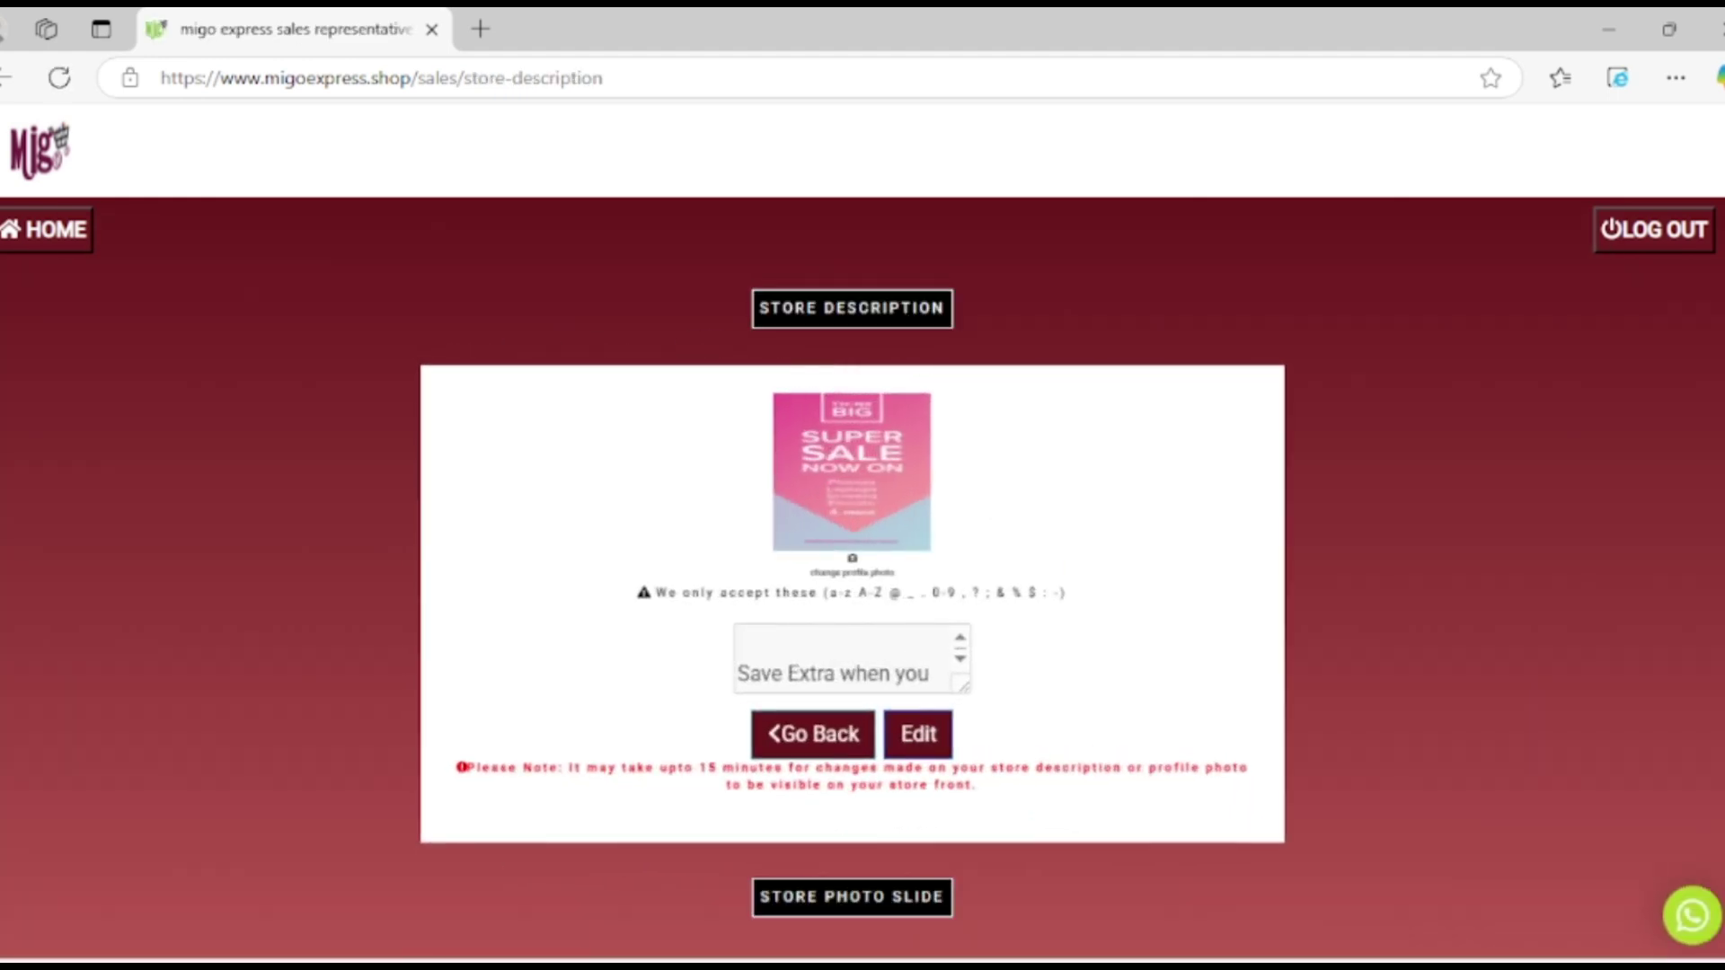
scroll(862, 530, "down", 6)
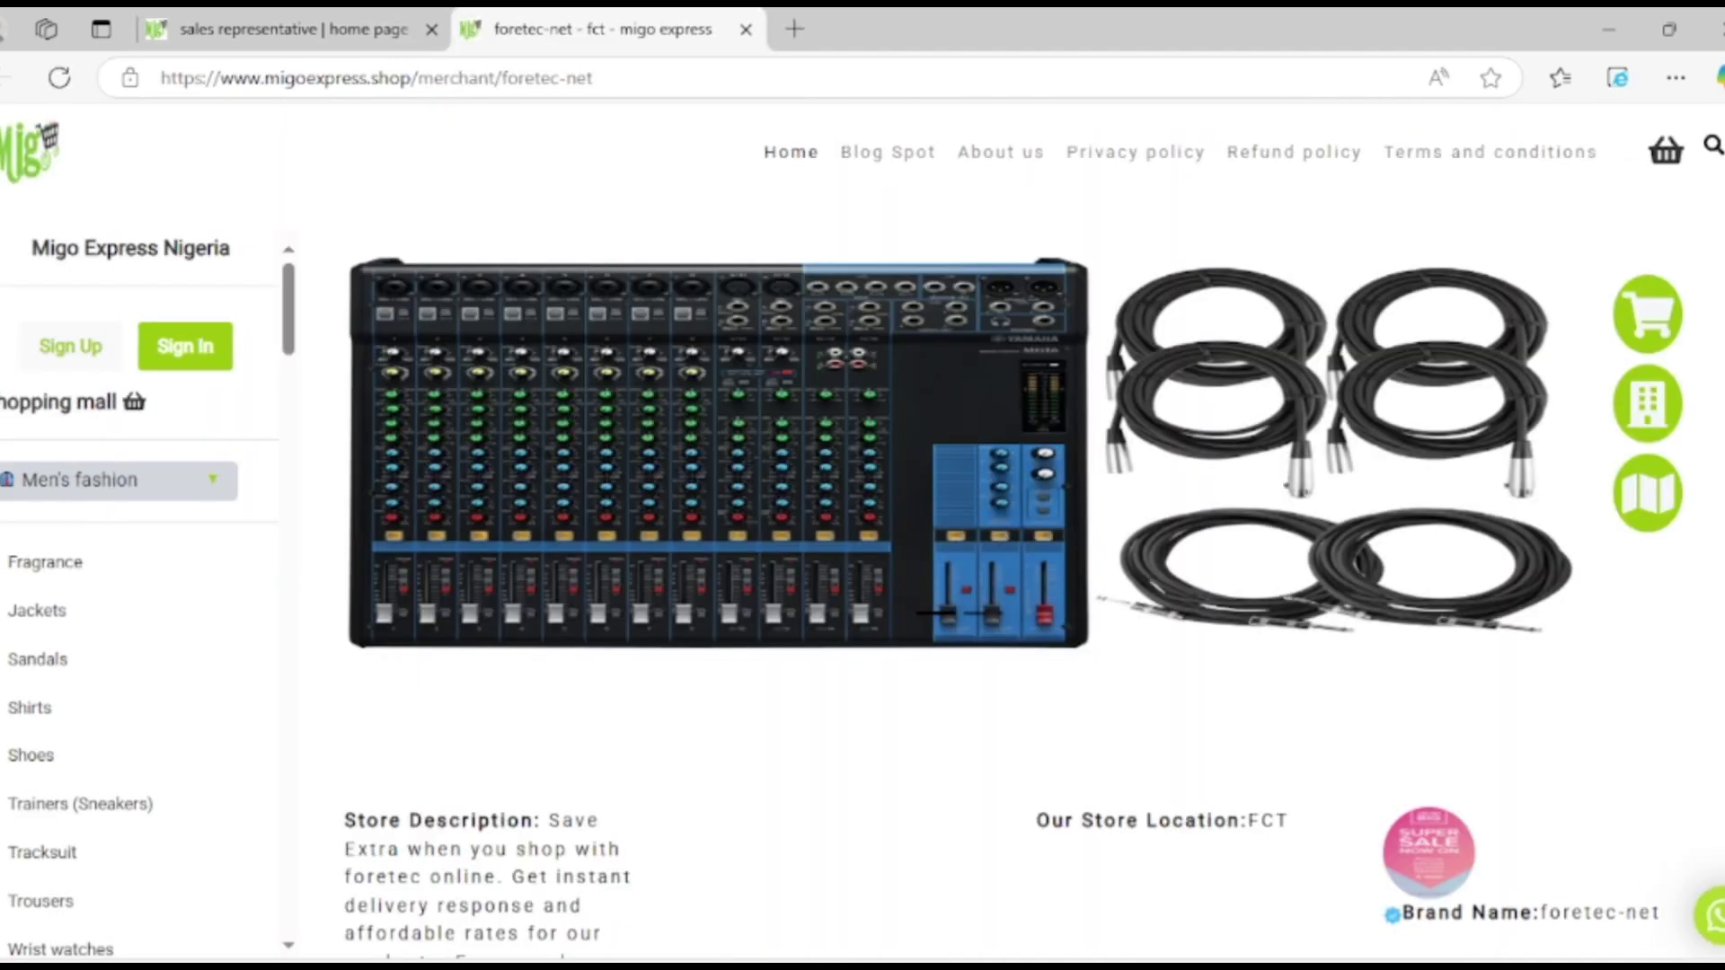
Scroll through the Foretec-net storefront's slideshow banners
scroll(998, 575, "down", 15)
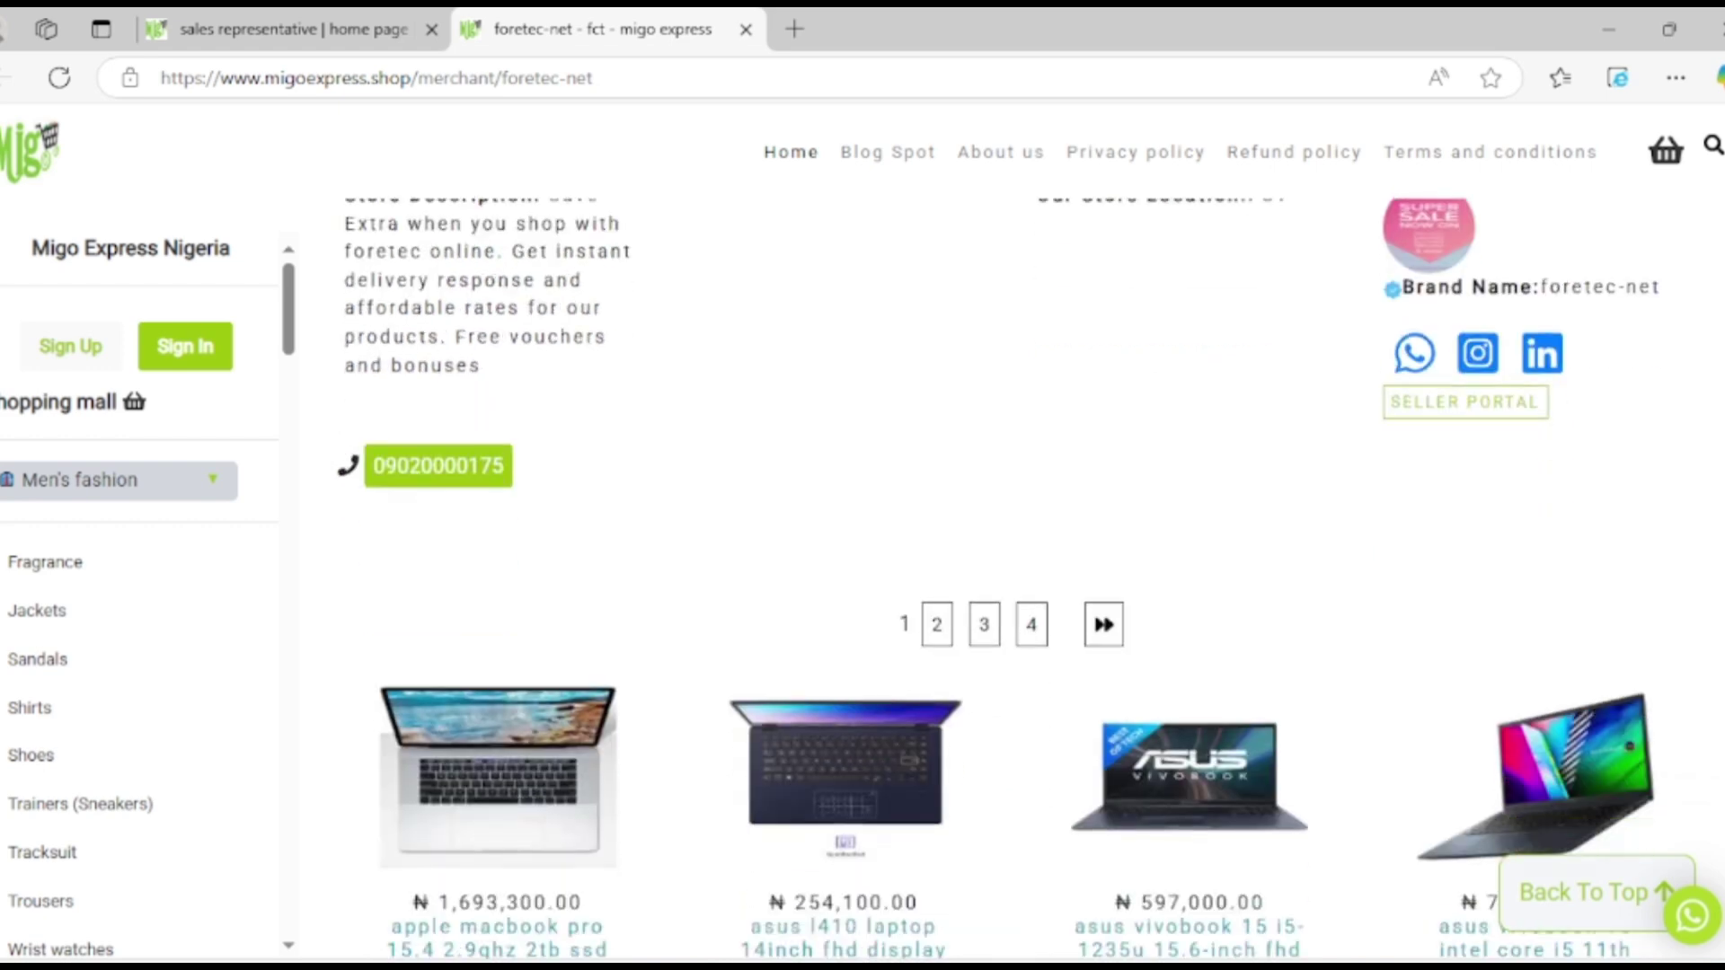
scroll(1014, 575, "up", 15)
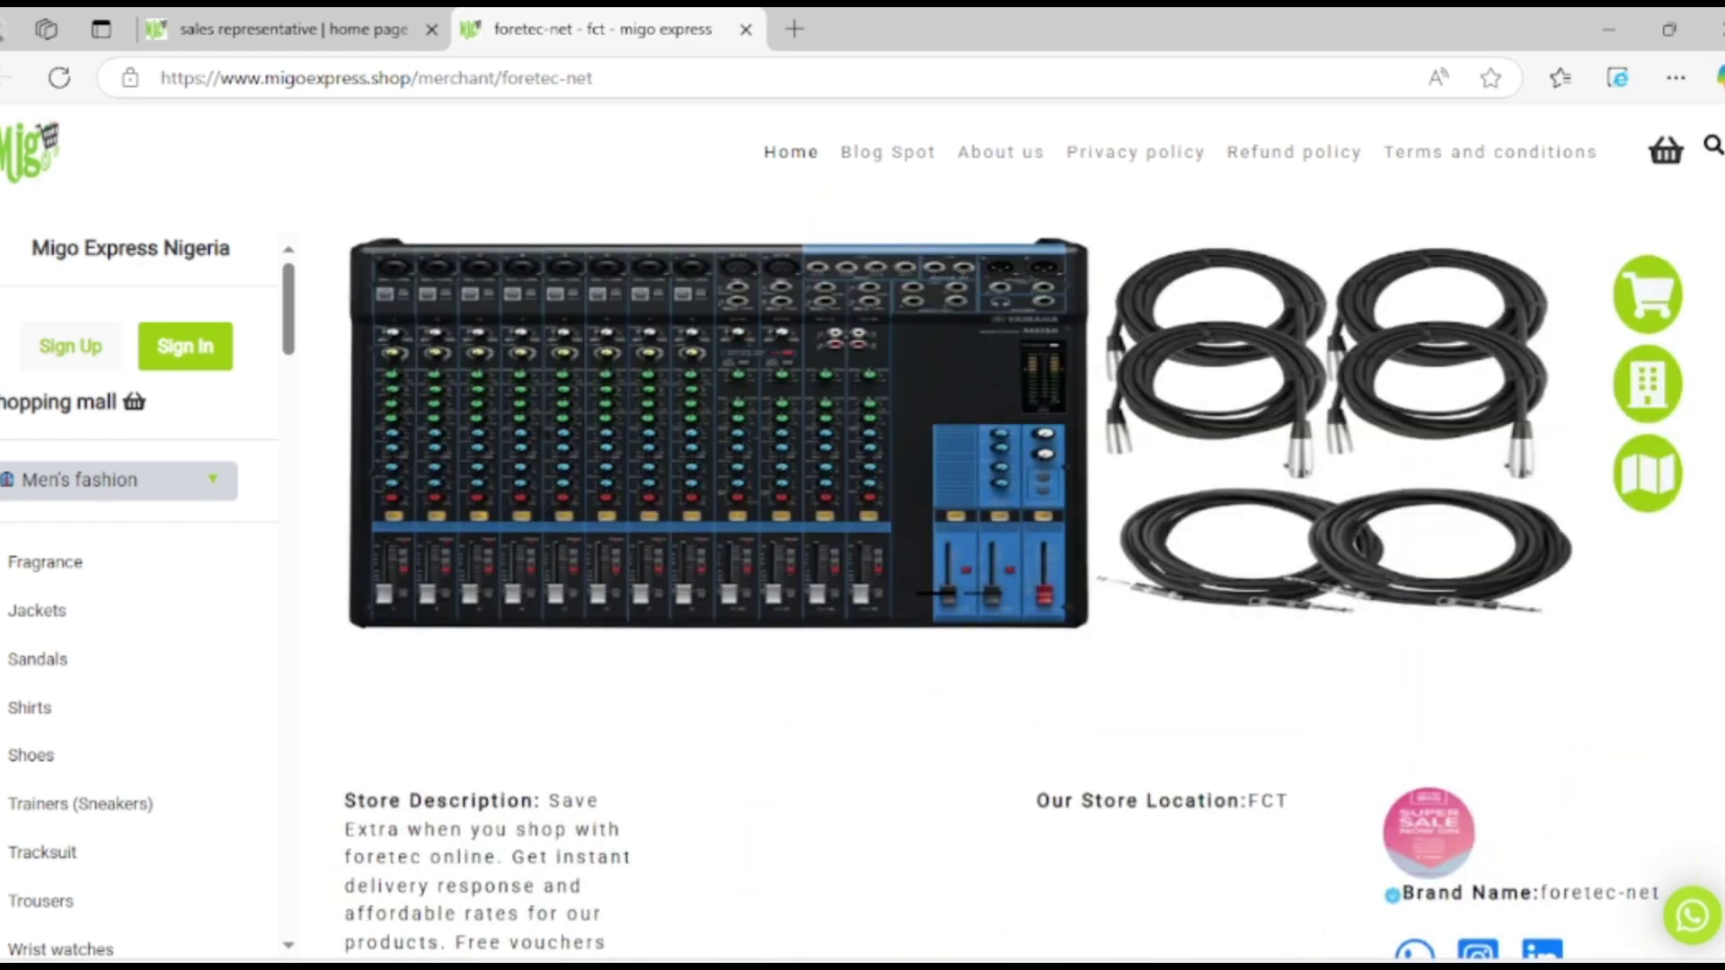
left_click_drag(1087, 472, 895, 371)
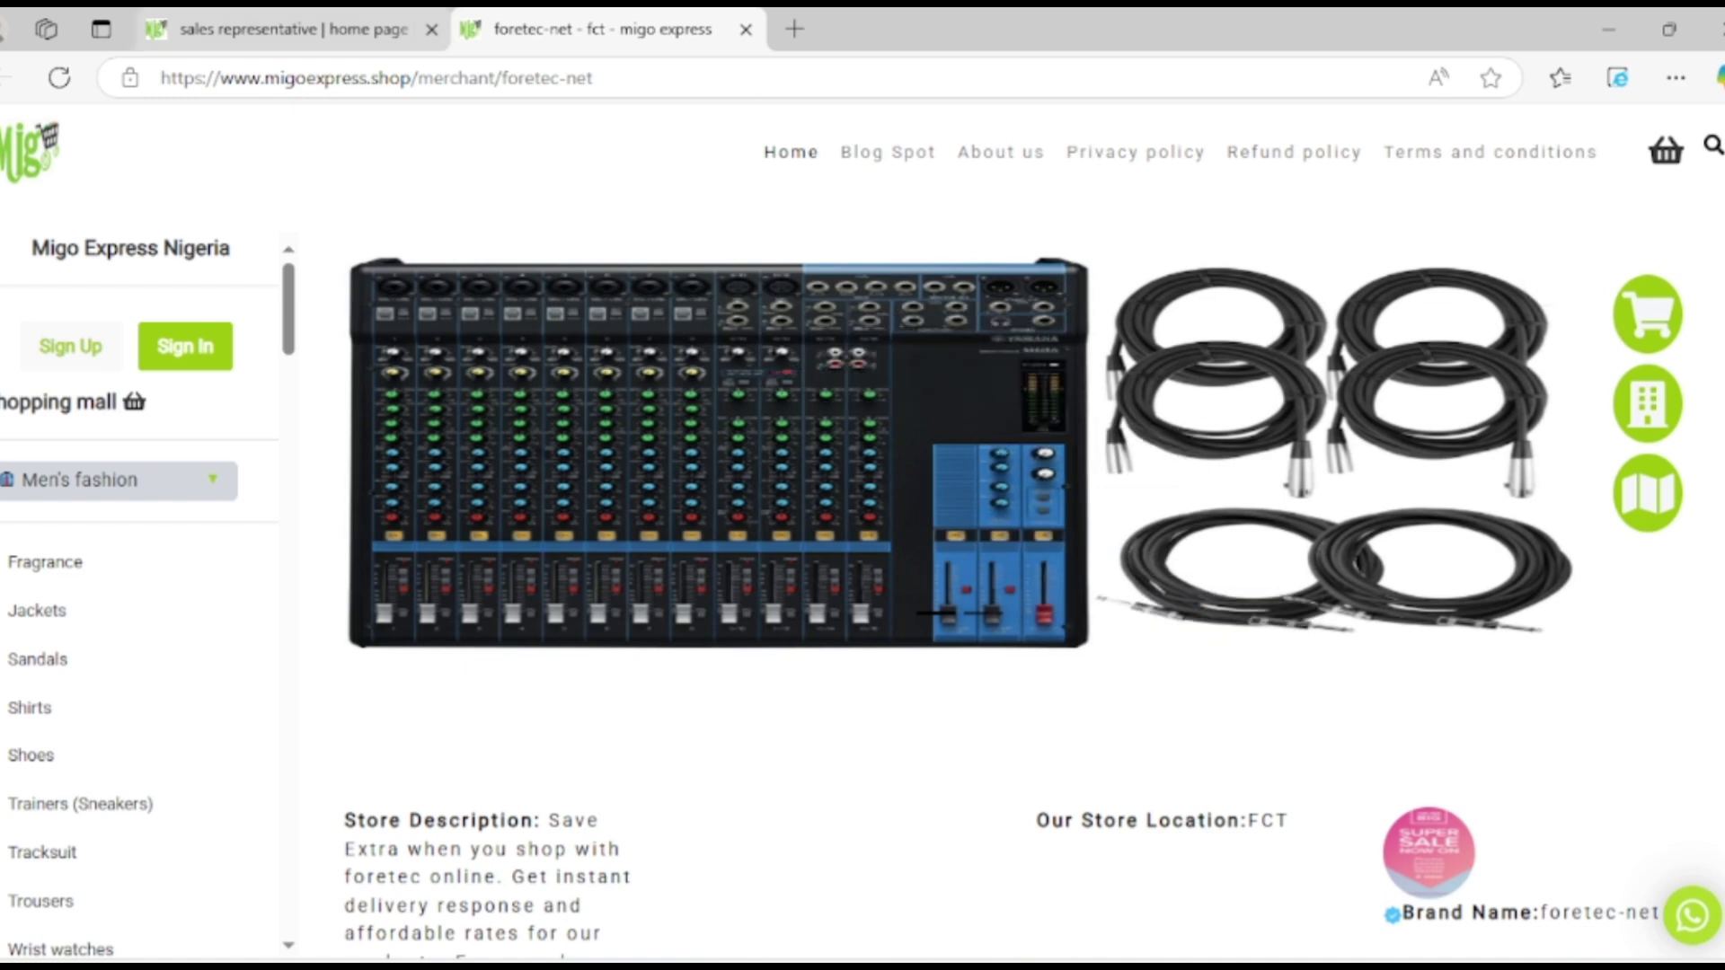
Revisit the storefront from the seller tab, then reopen Edit Description
left_click(278, 29)
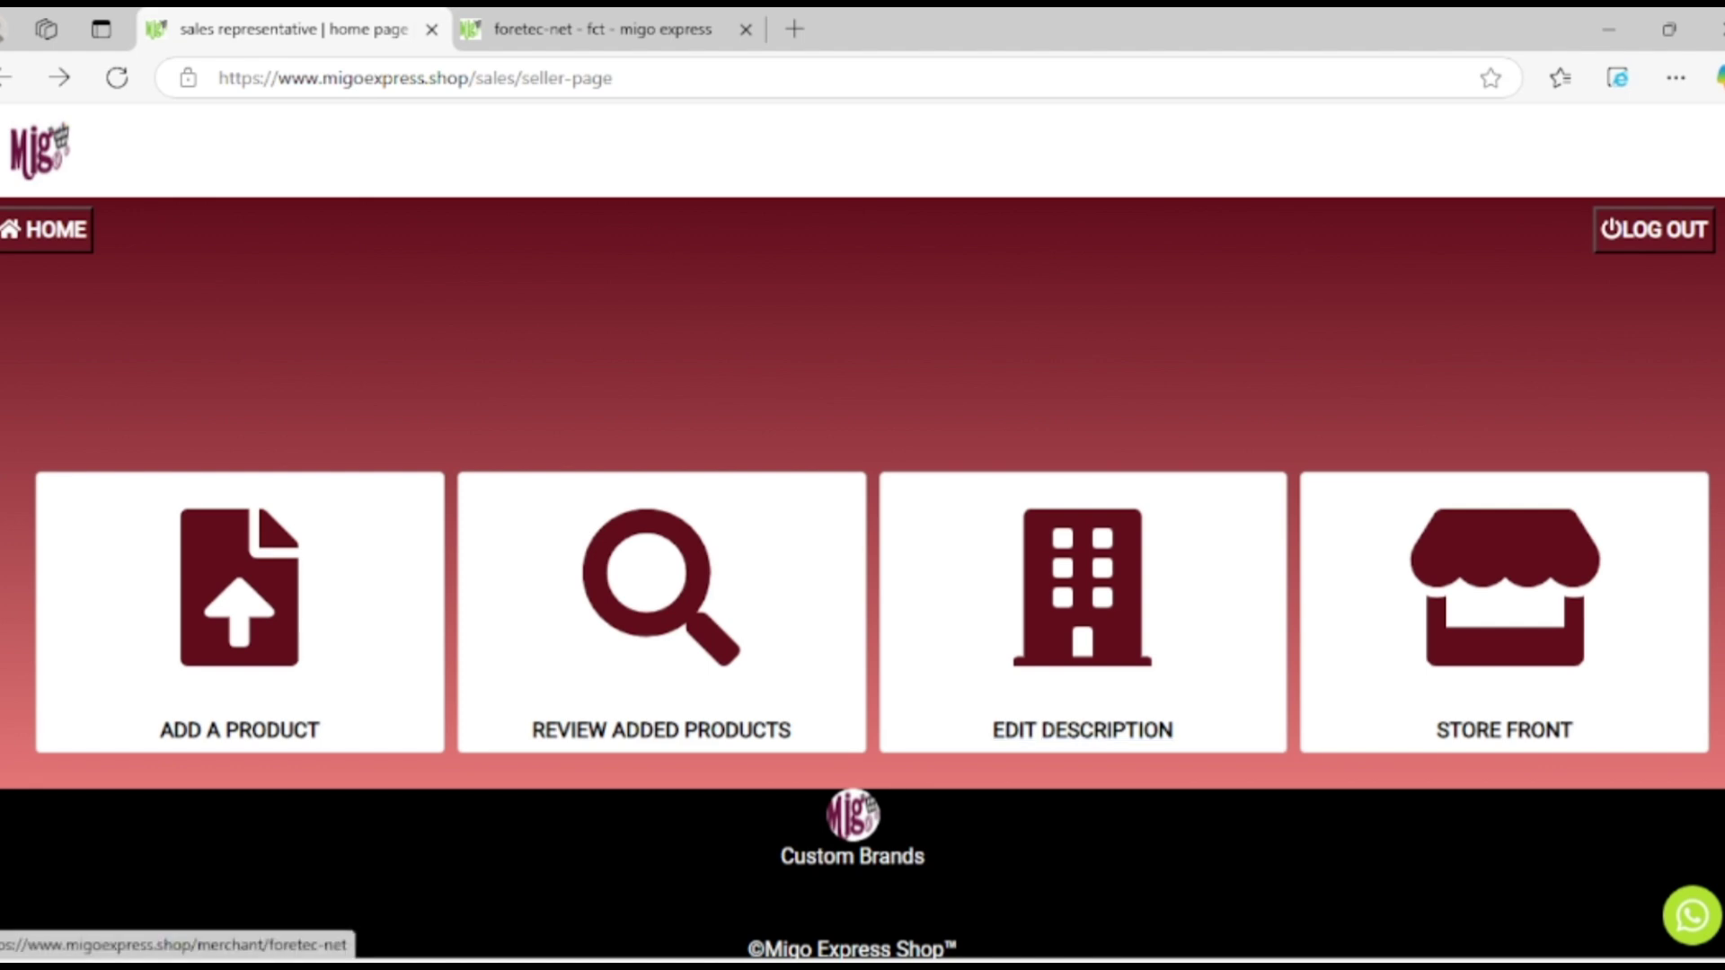
left_click(1504, 611)
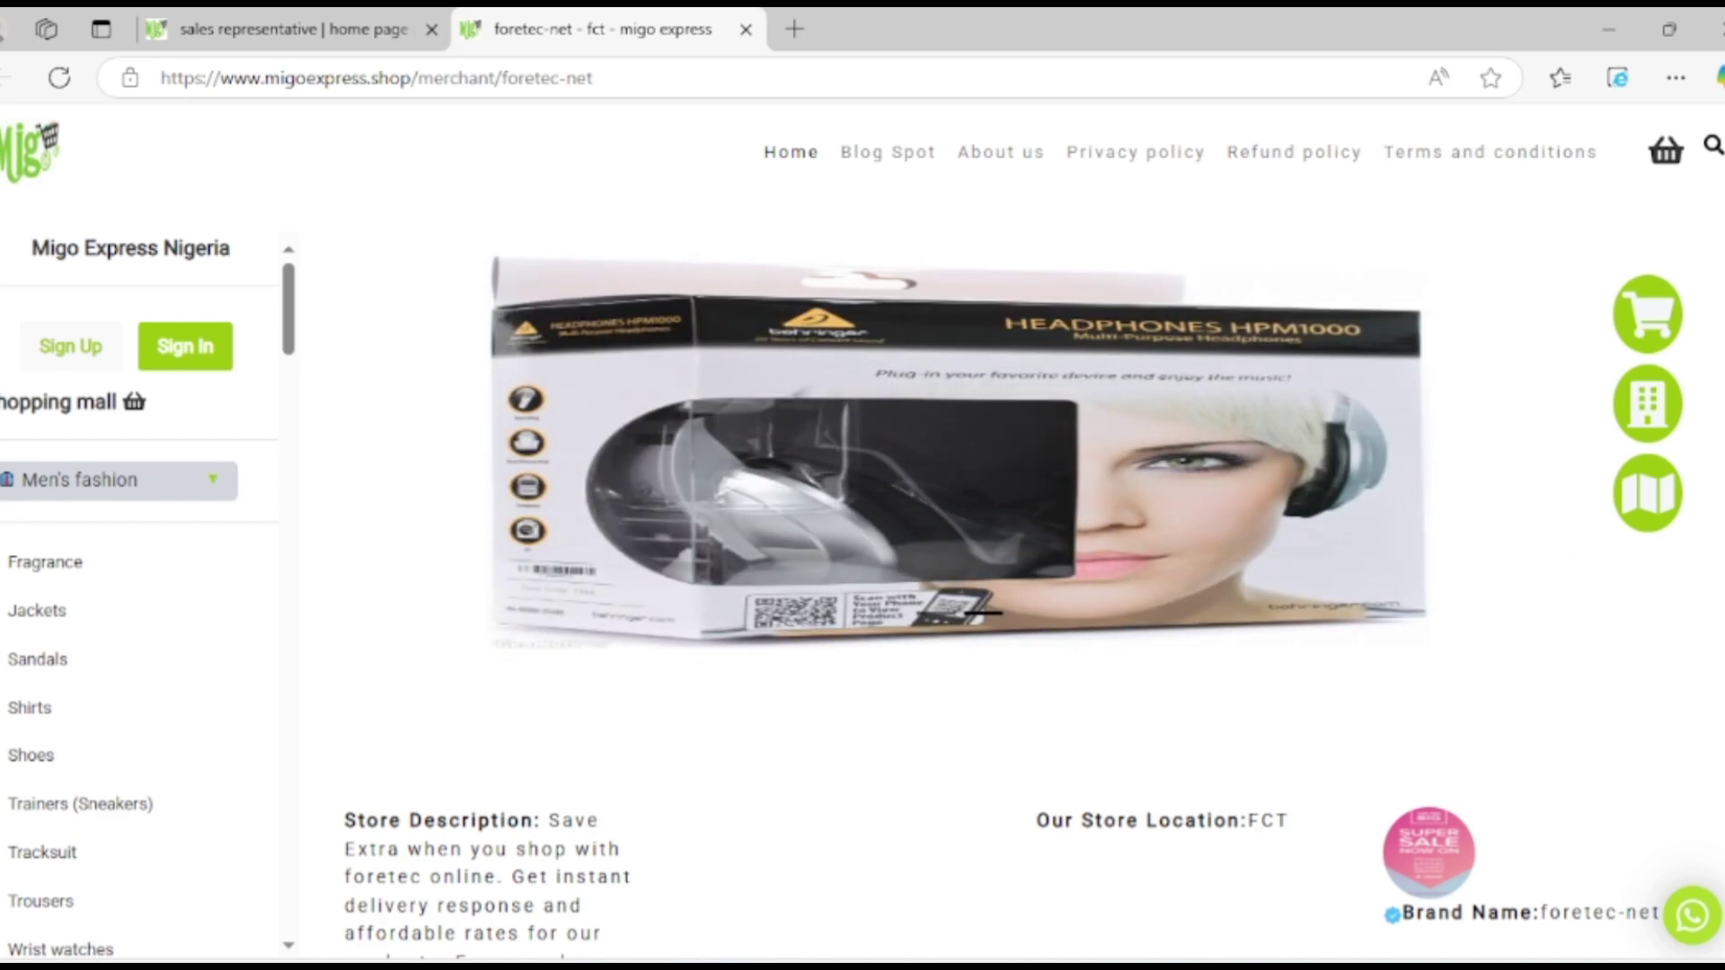
left_click(278, 28)
left_click(1084, 728)
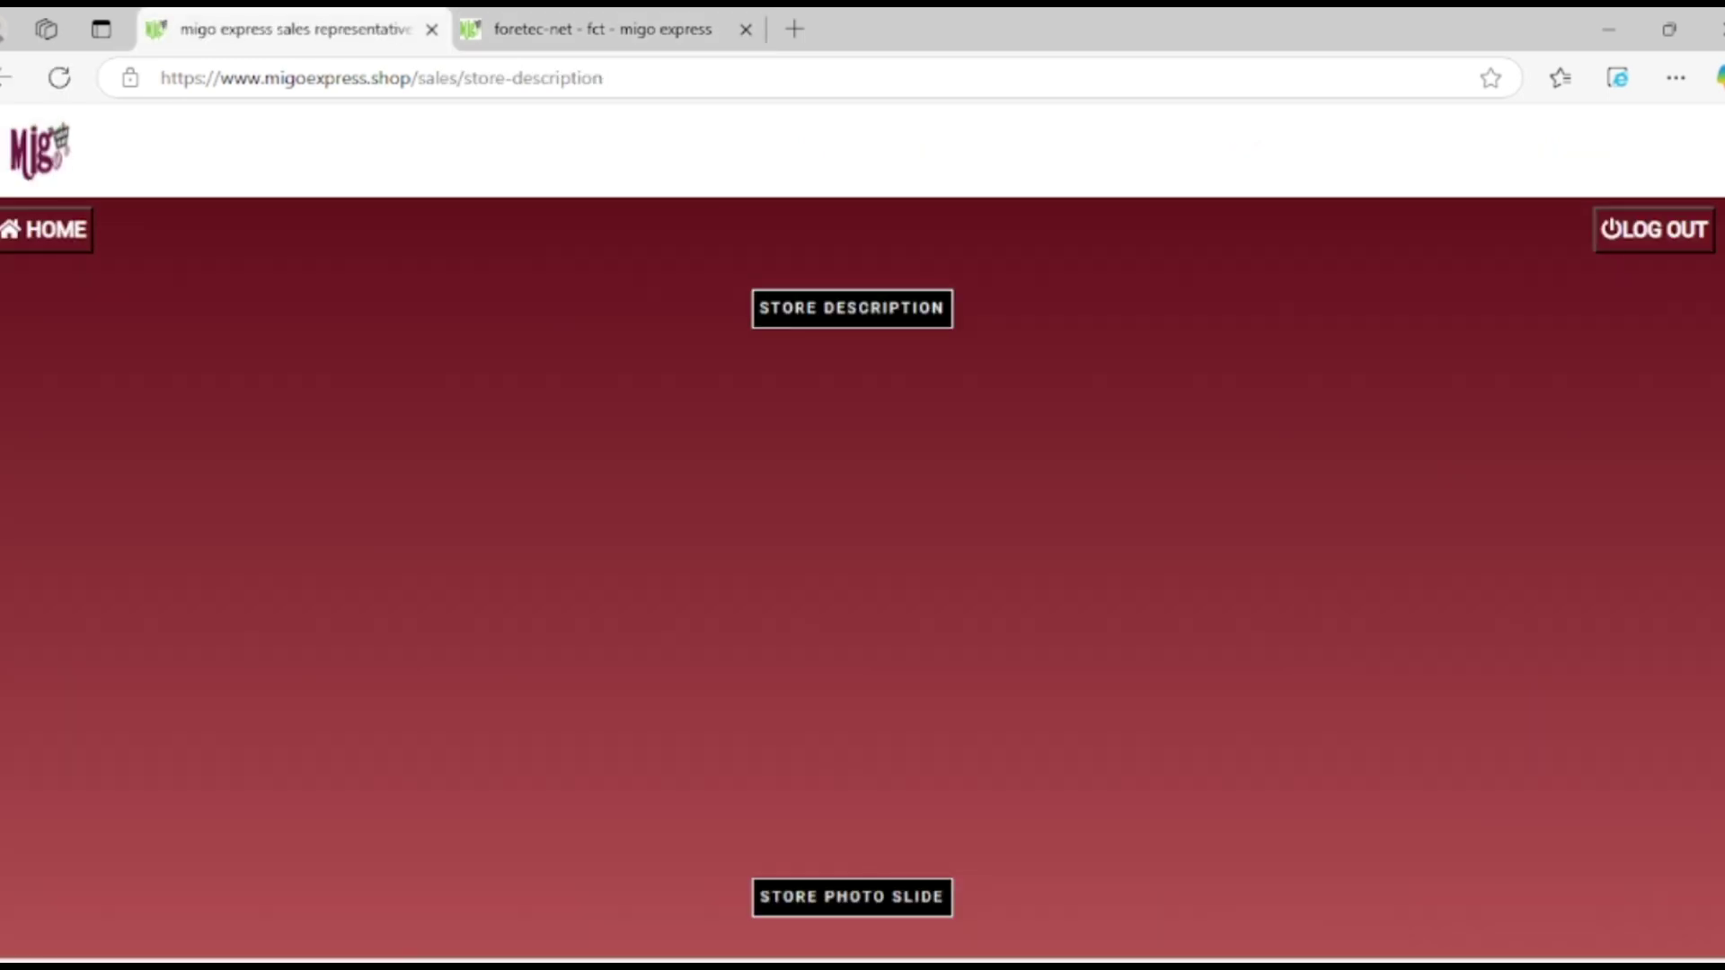
Note the Store Photo Slide limits (800–1000px wide, 300–500px high, 500kb), then return HOME
scroll(863, 539, "down", 9)
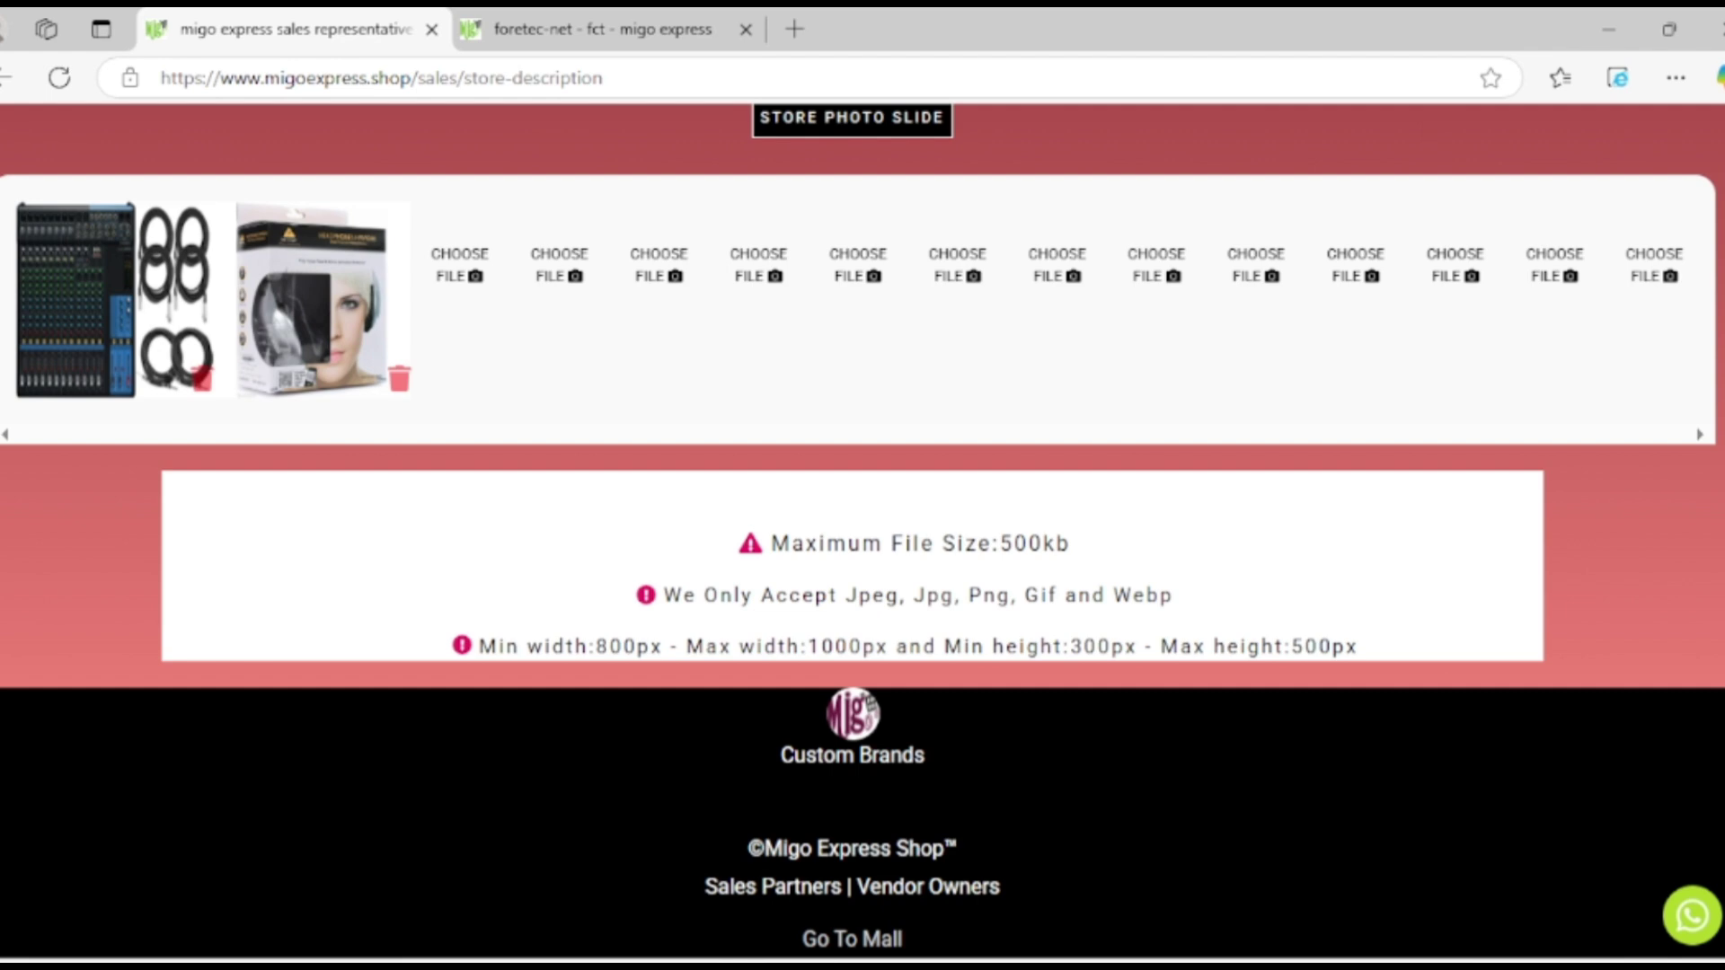
scroll(863, 539, "up", 6)
scroll(863, 539, "down", 2)
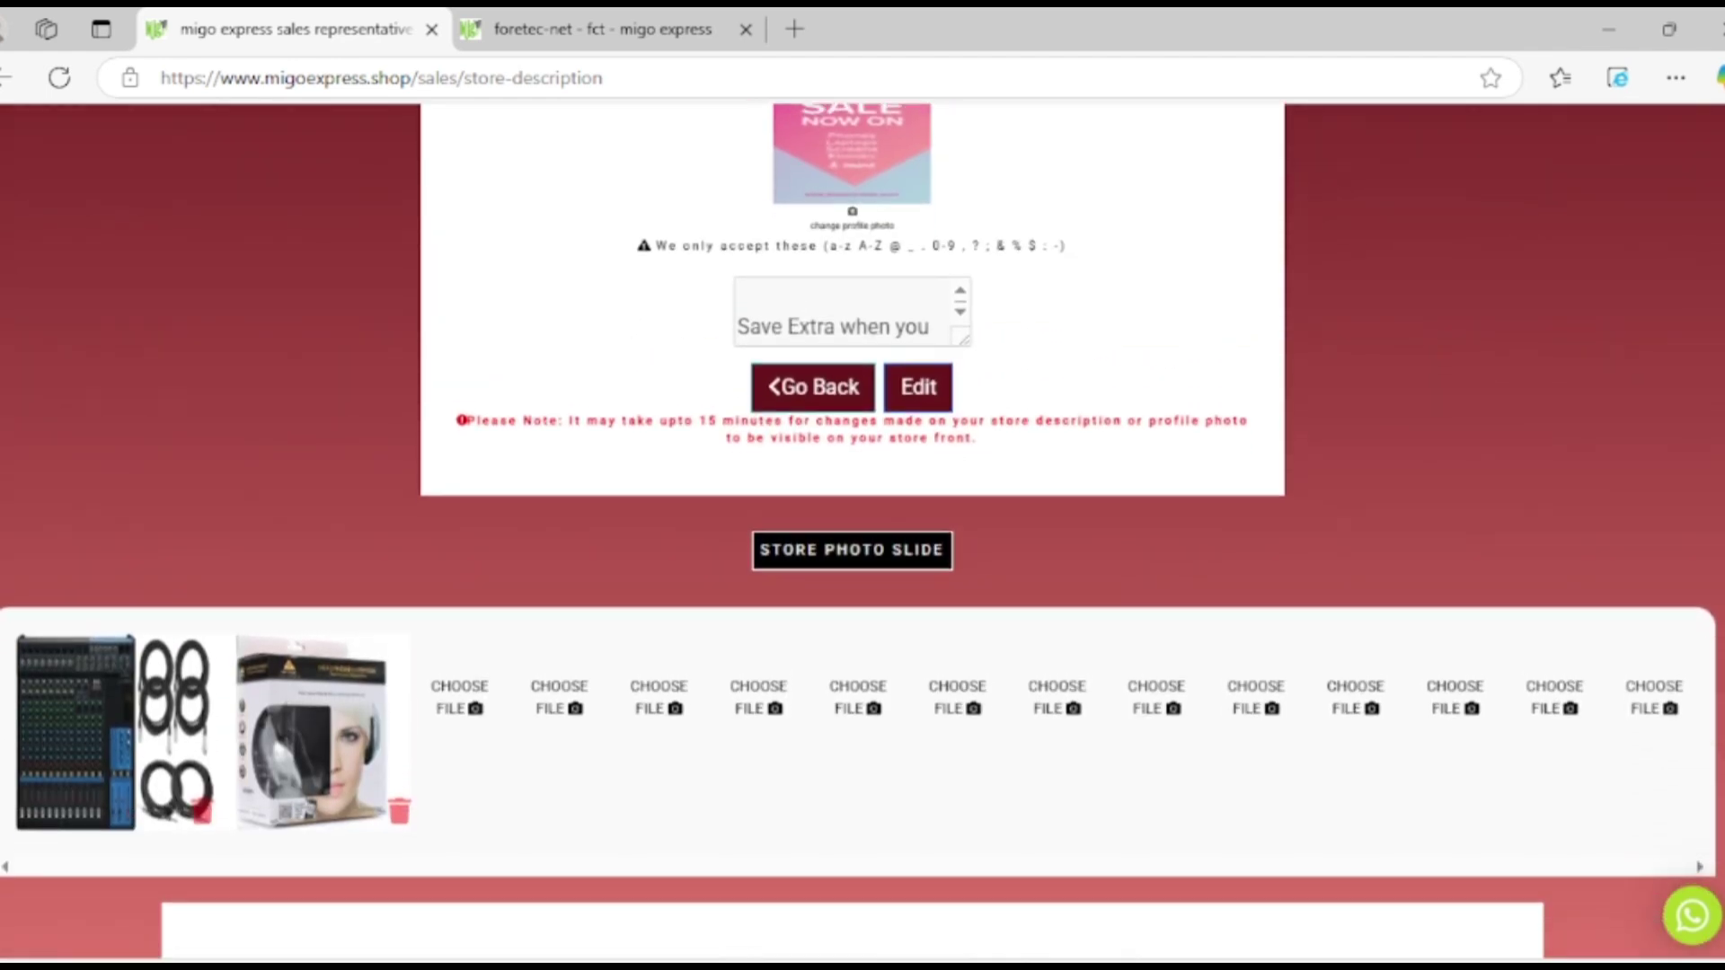
scroll(862, 539, "down", 4)
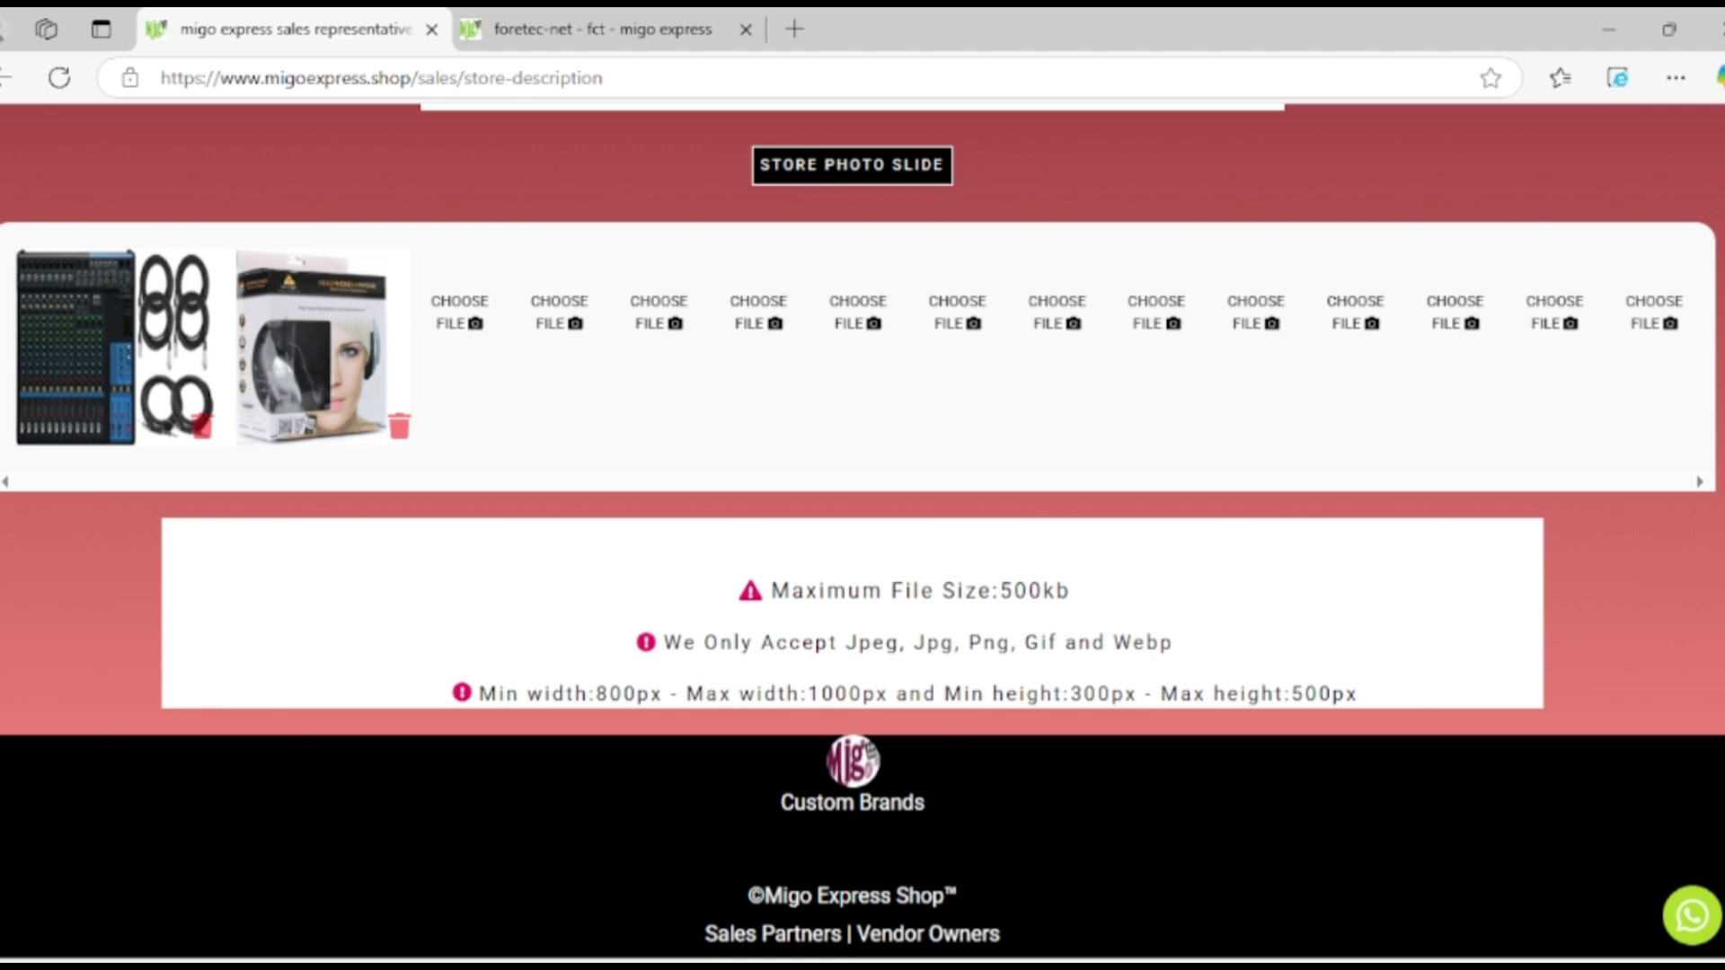
mouse_move(473, 693)
left_mouse_down()
mouse_move(1358, 694)
mouse_move(478, 694)
left_mouse_up()
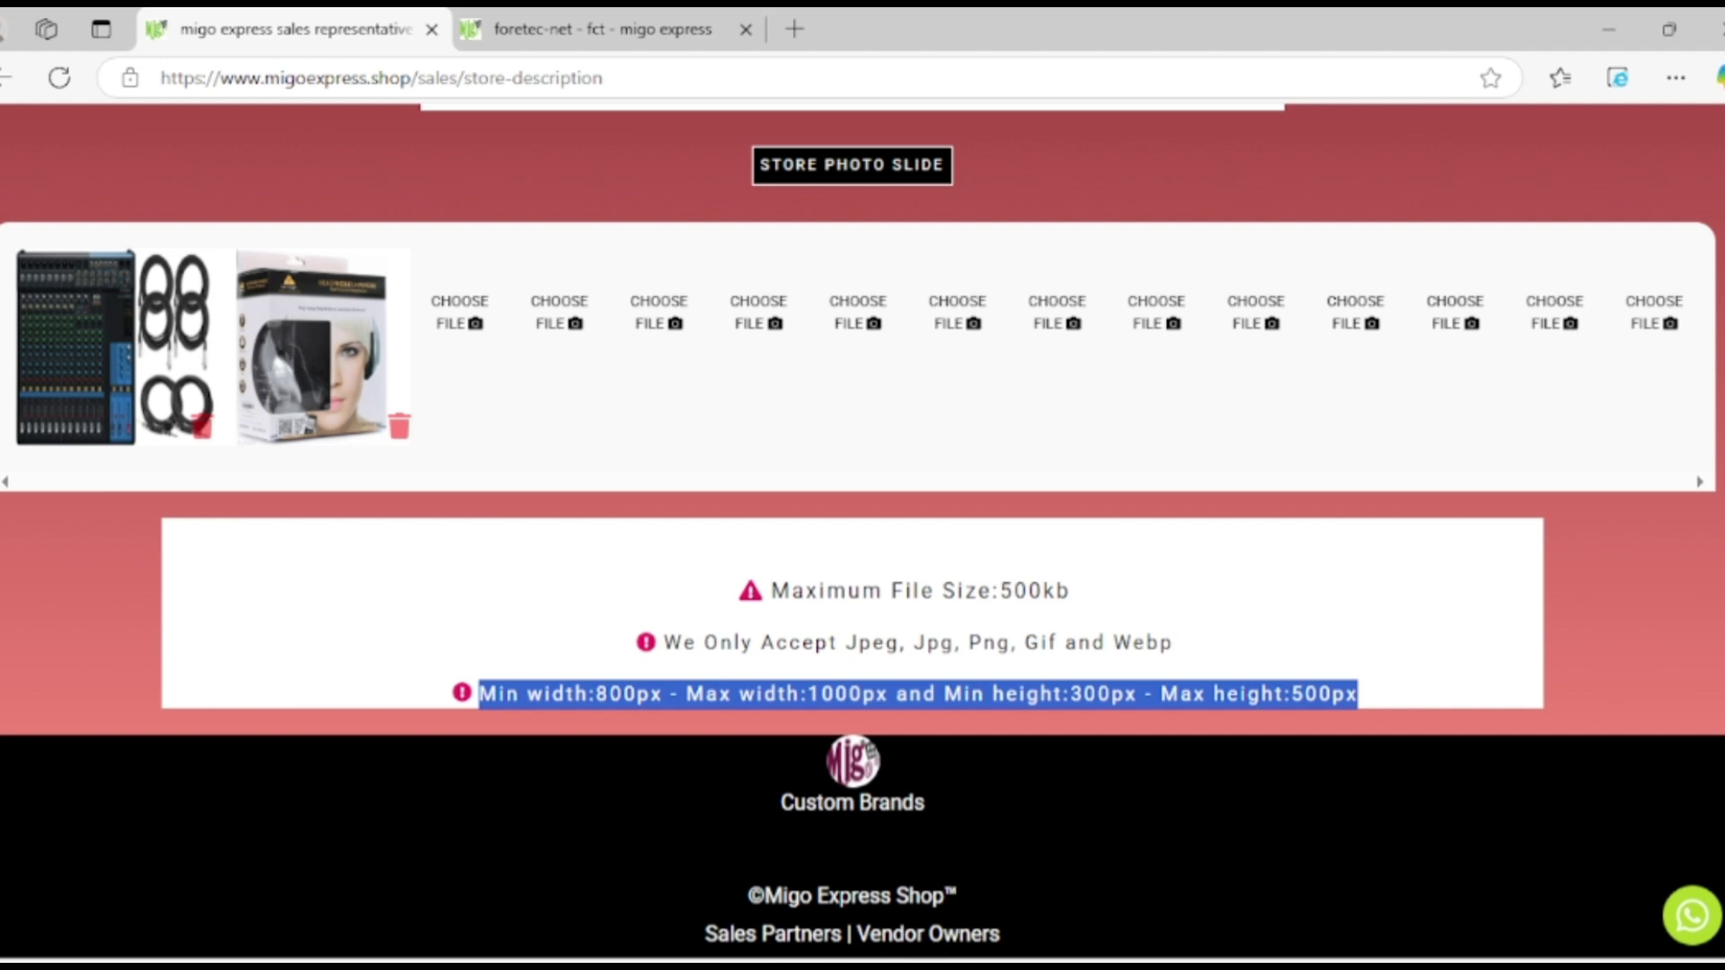
scroll(858, 530, "up", 8)
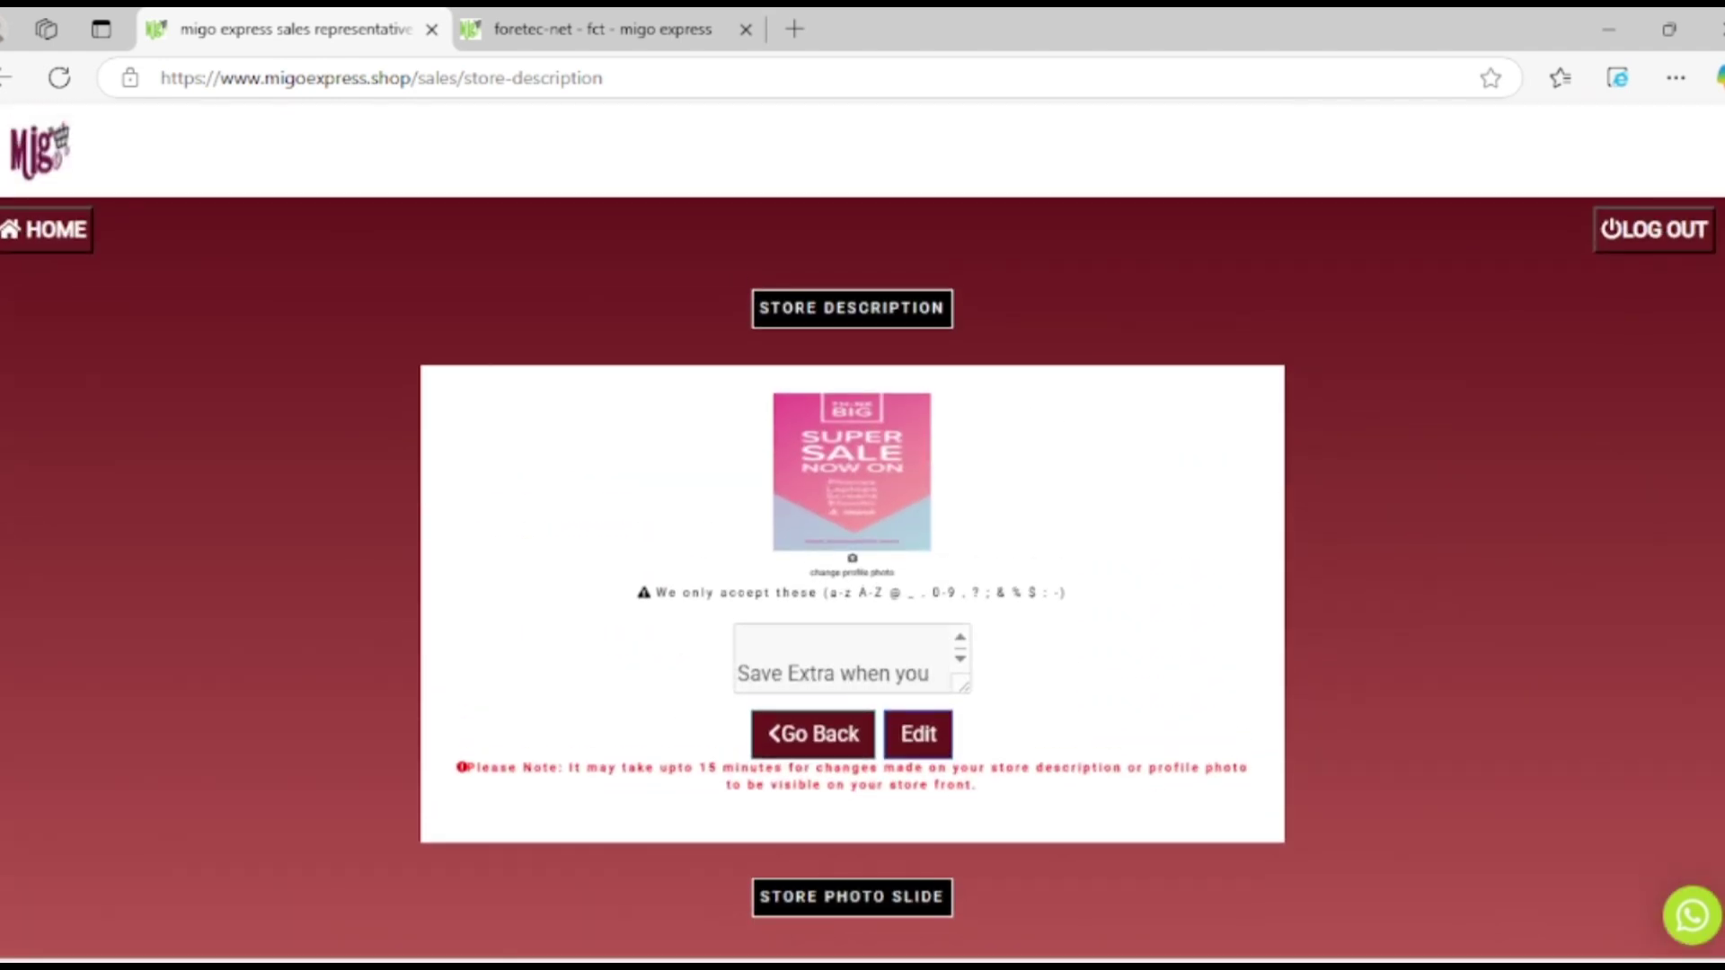
left_click(45, 229)
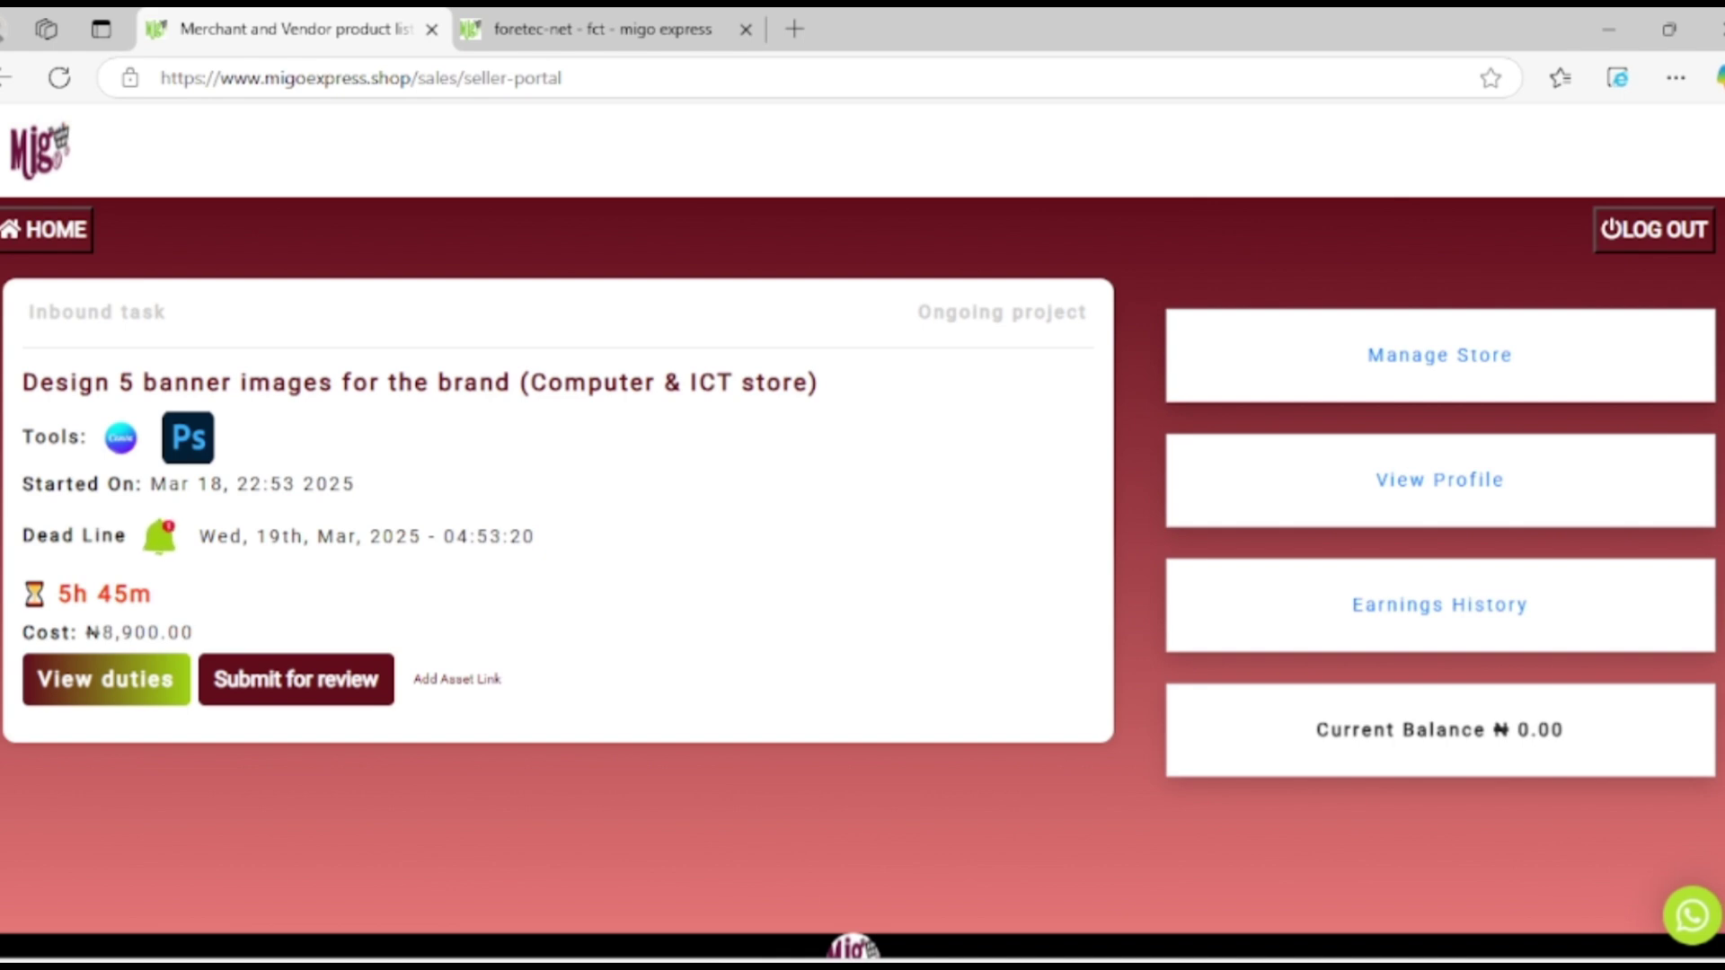
Expand the banner task's View duties list and scroll through it
left_click(106, 679)
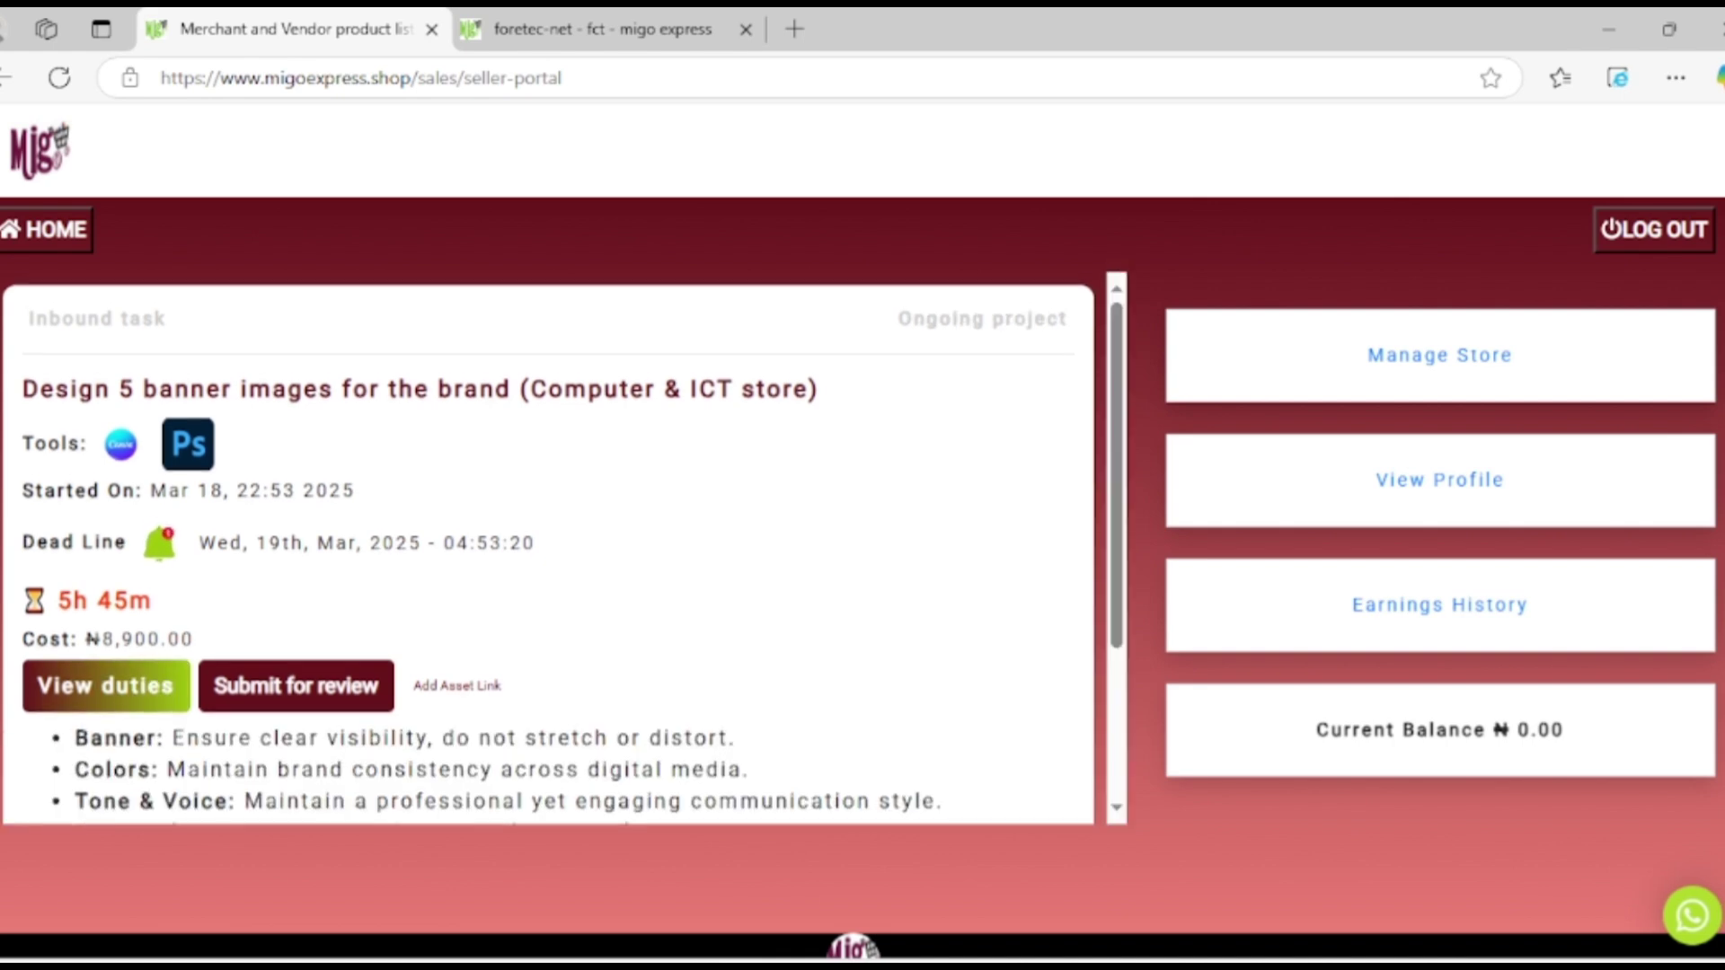
scroll(548, 548, "down", 2)
scroll(548, 548, "down", 1)
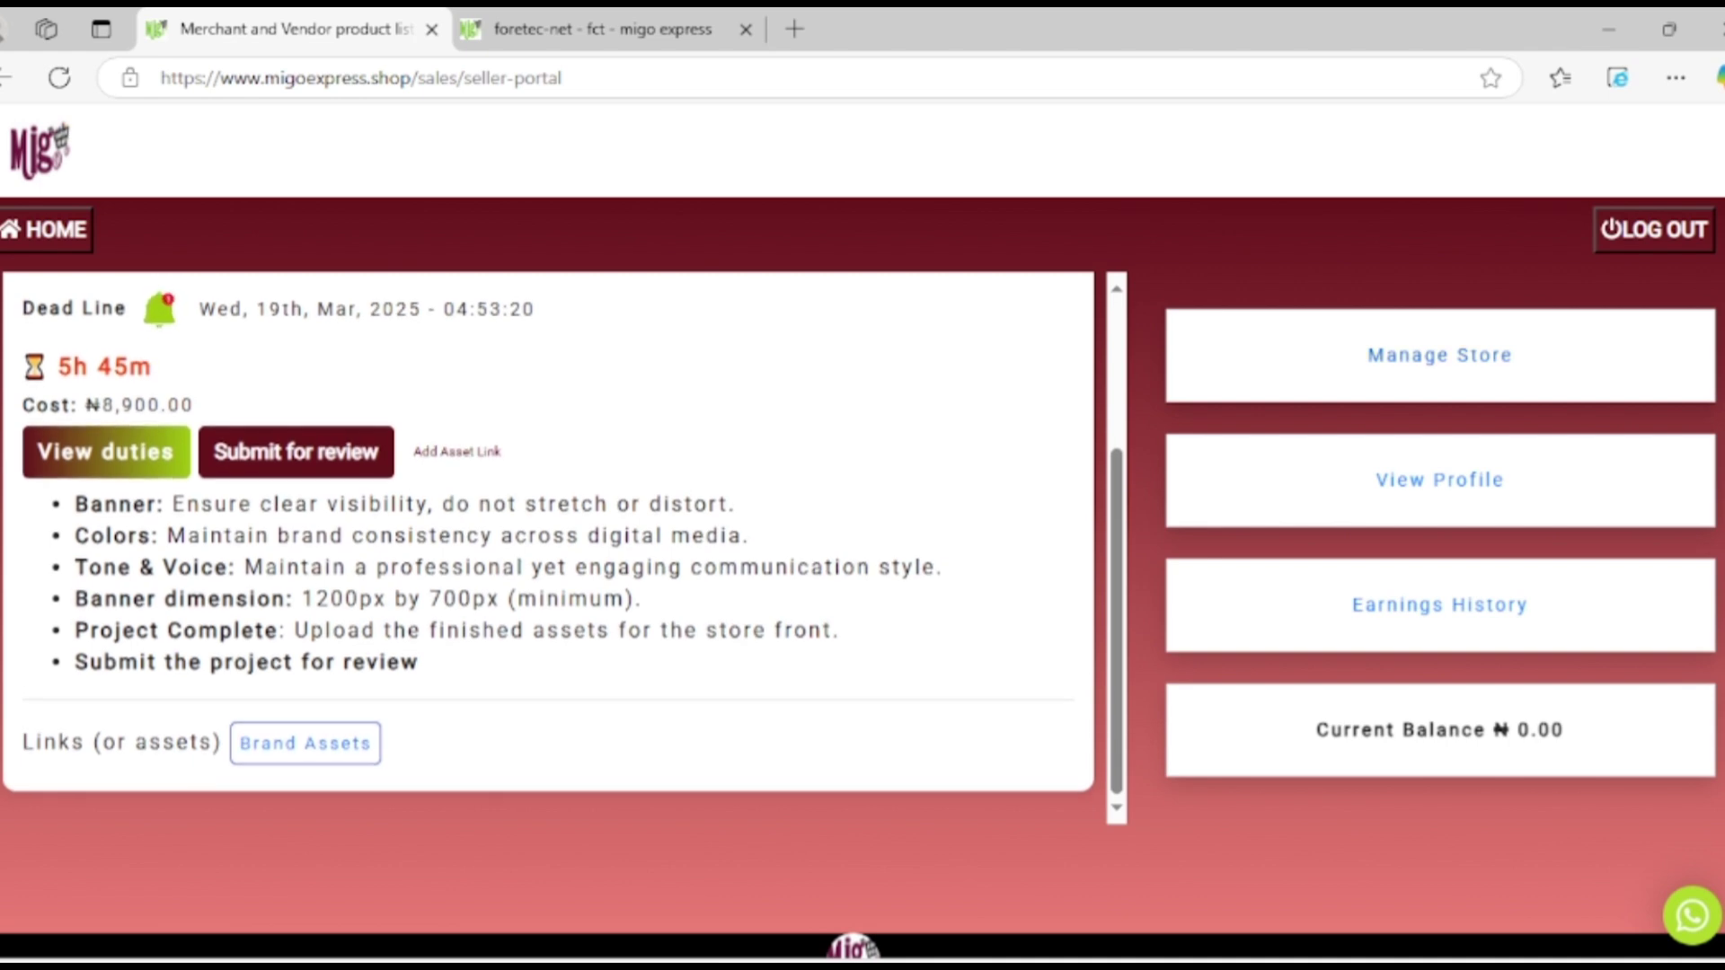
Reload, then reopen the Foretec-net store's Edit Description page
key("F5")
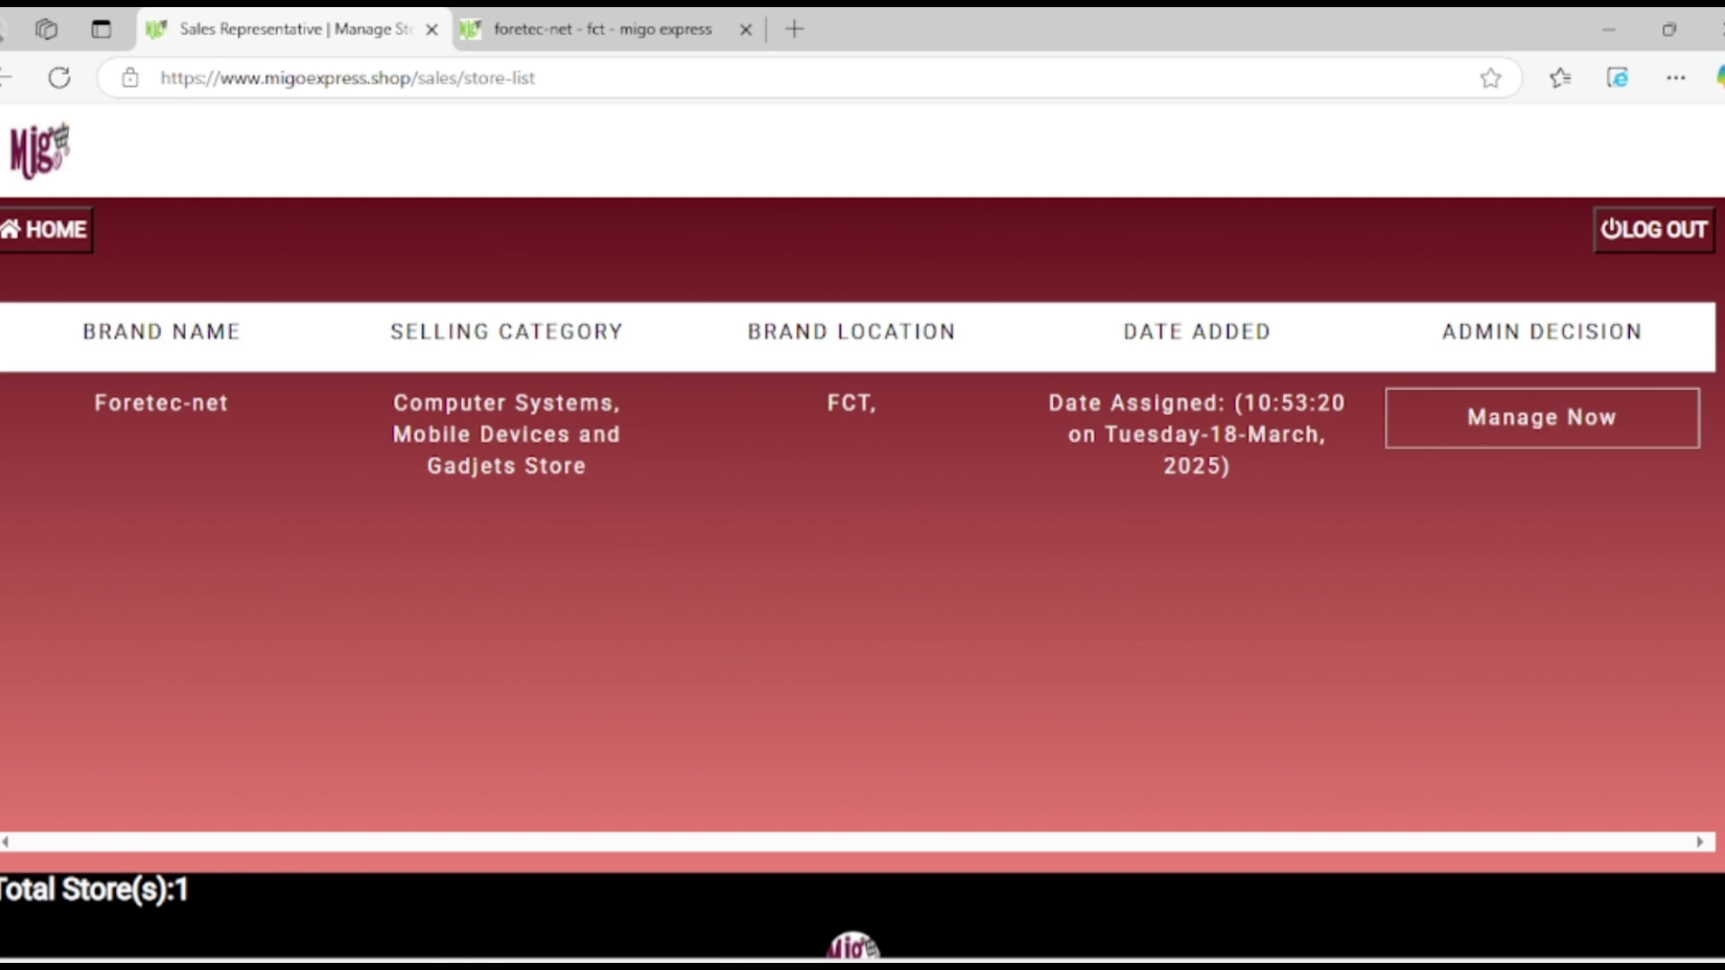
left_click(1541, 418)
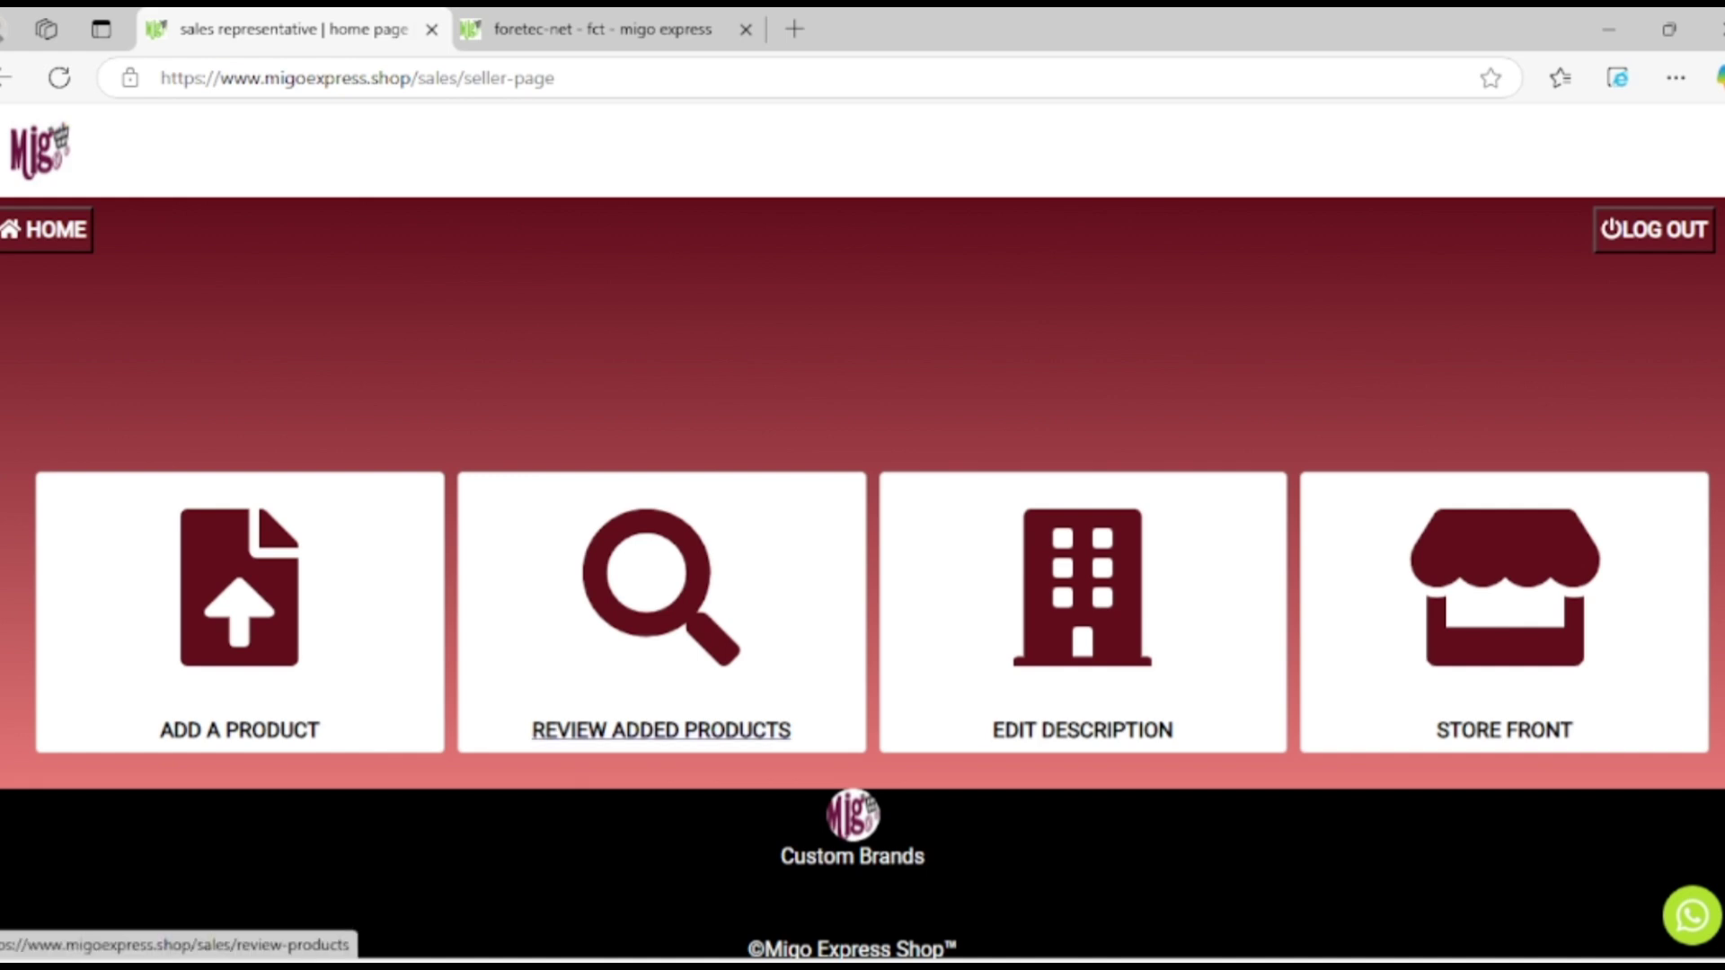
left_click(1083, 730)
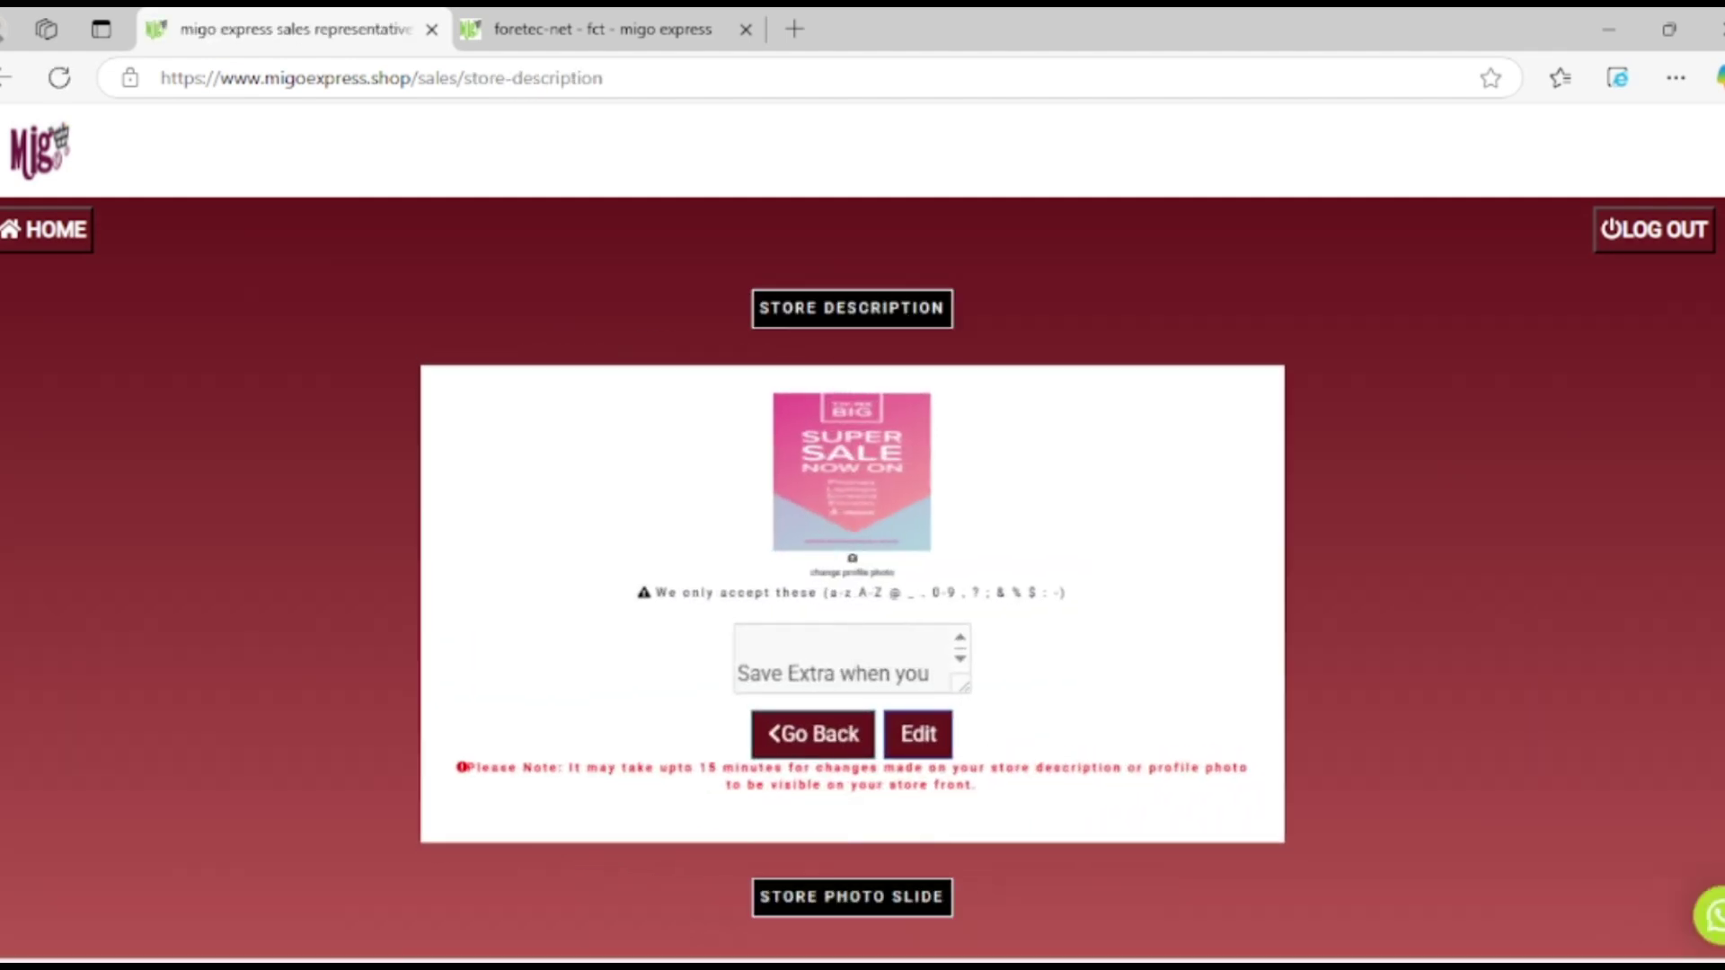
Highlight the image size limits and compare them against the Foretec-net storefront tab
scroll(863, 530, "down", 8)
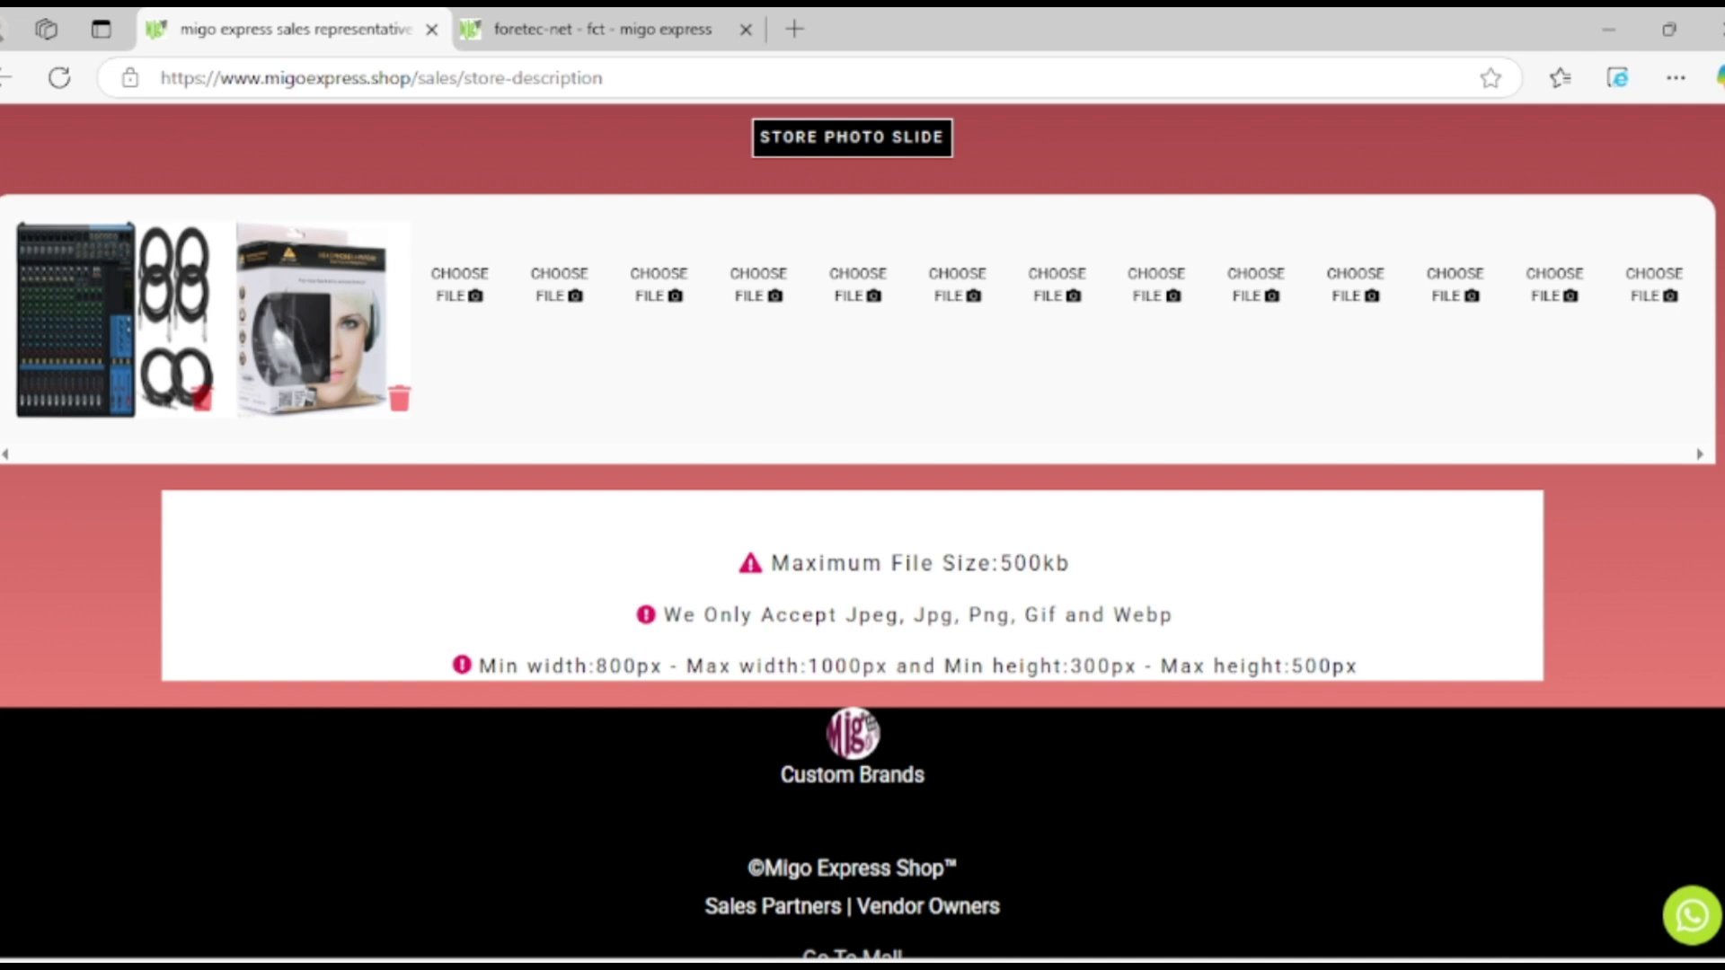
left_click_drag(1359, 666, 473, 666)
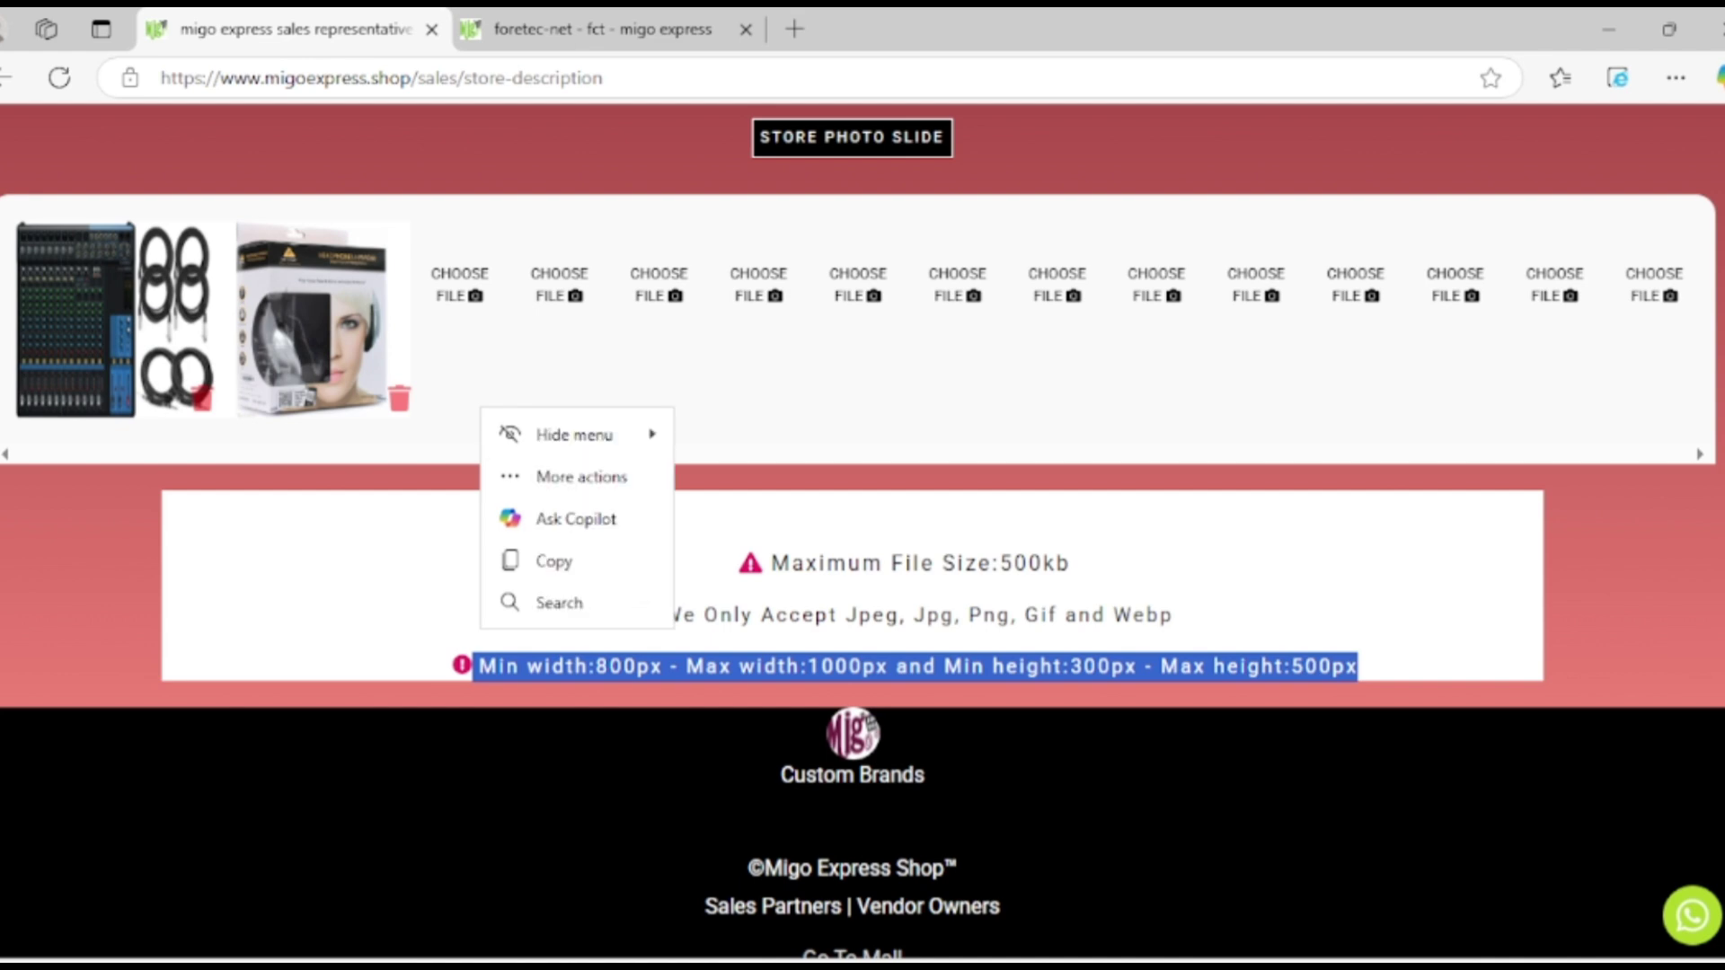
key("ctrl+Tab")
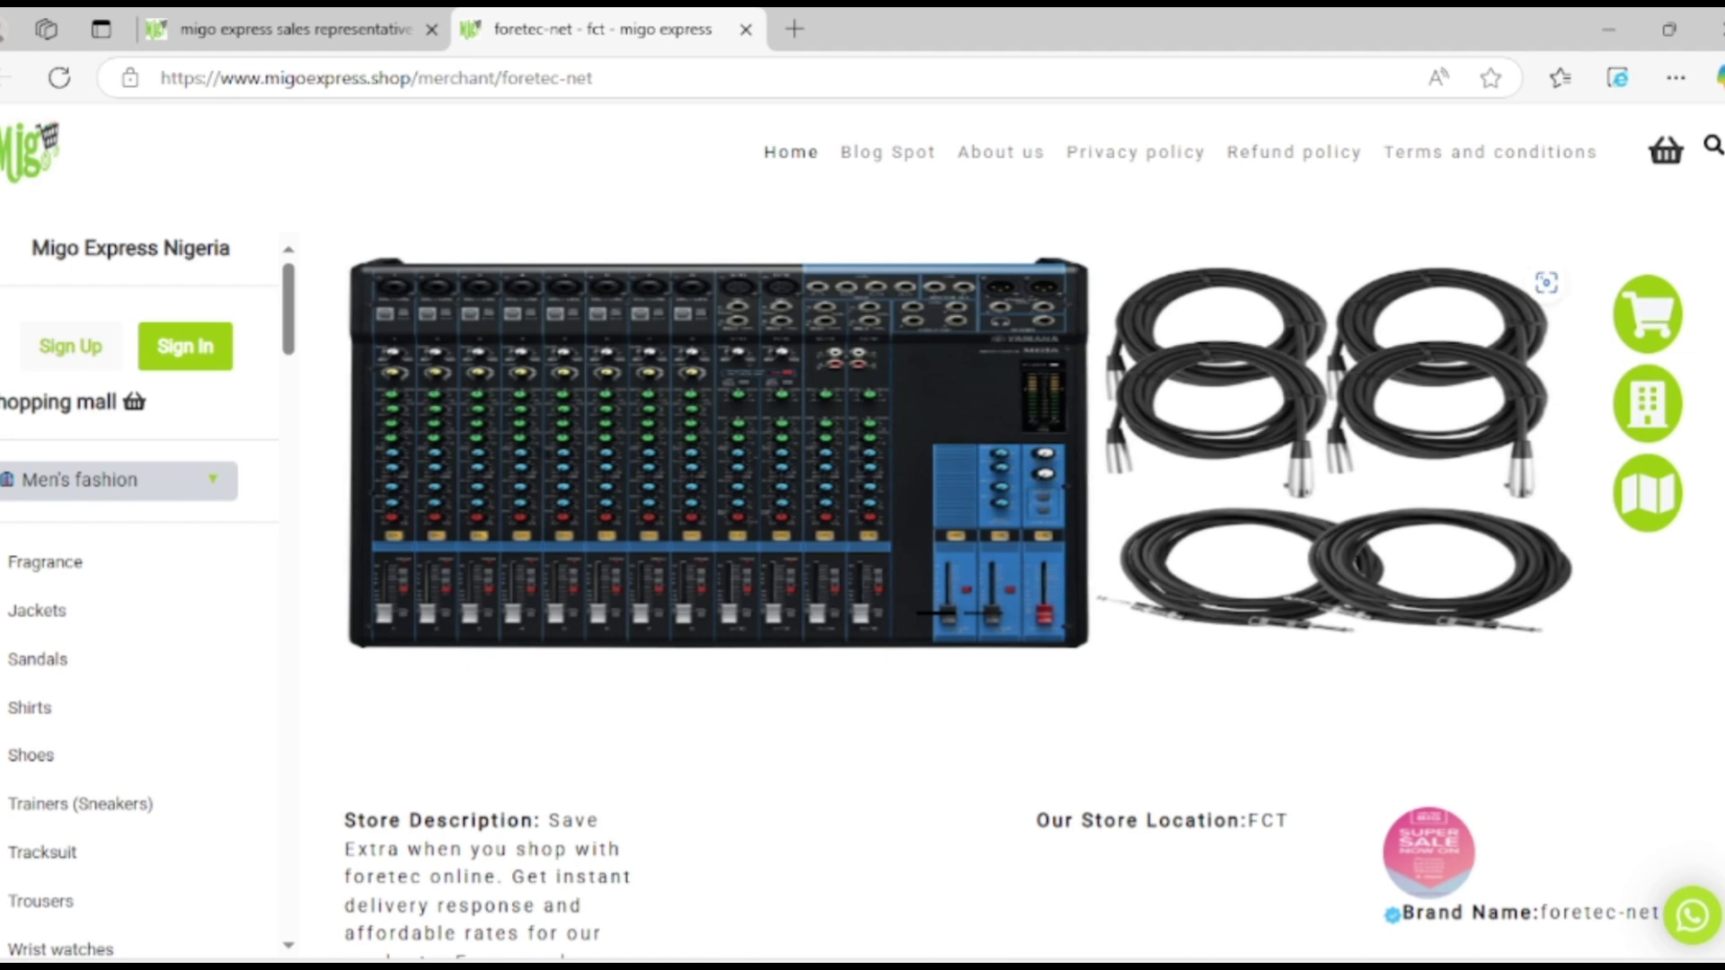
key("ctrl+shift+Tab")
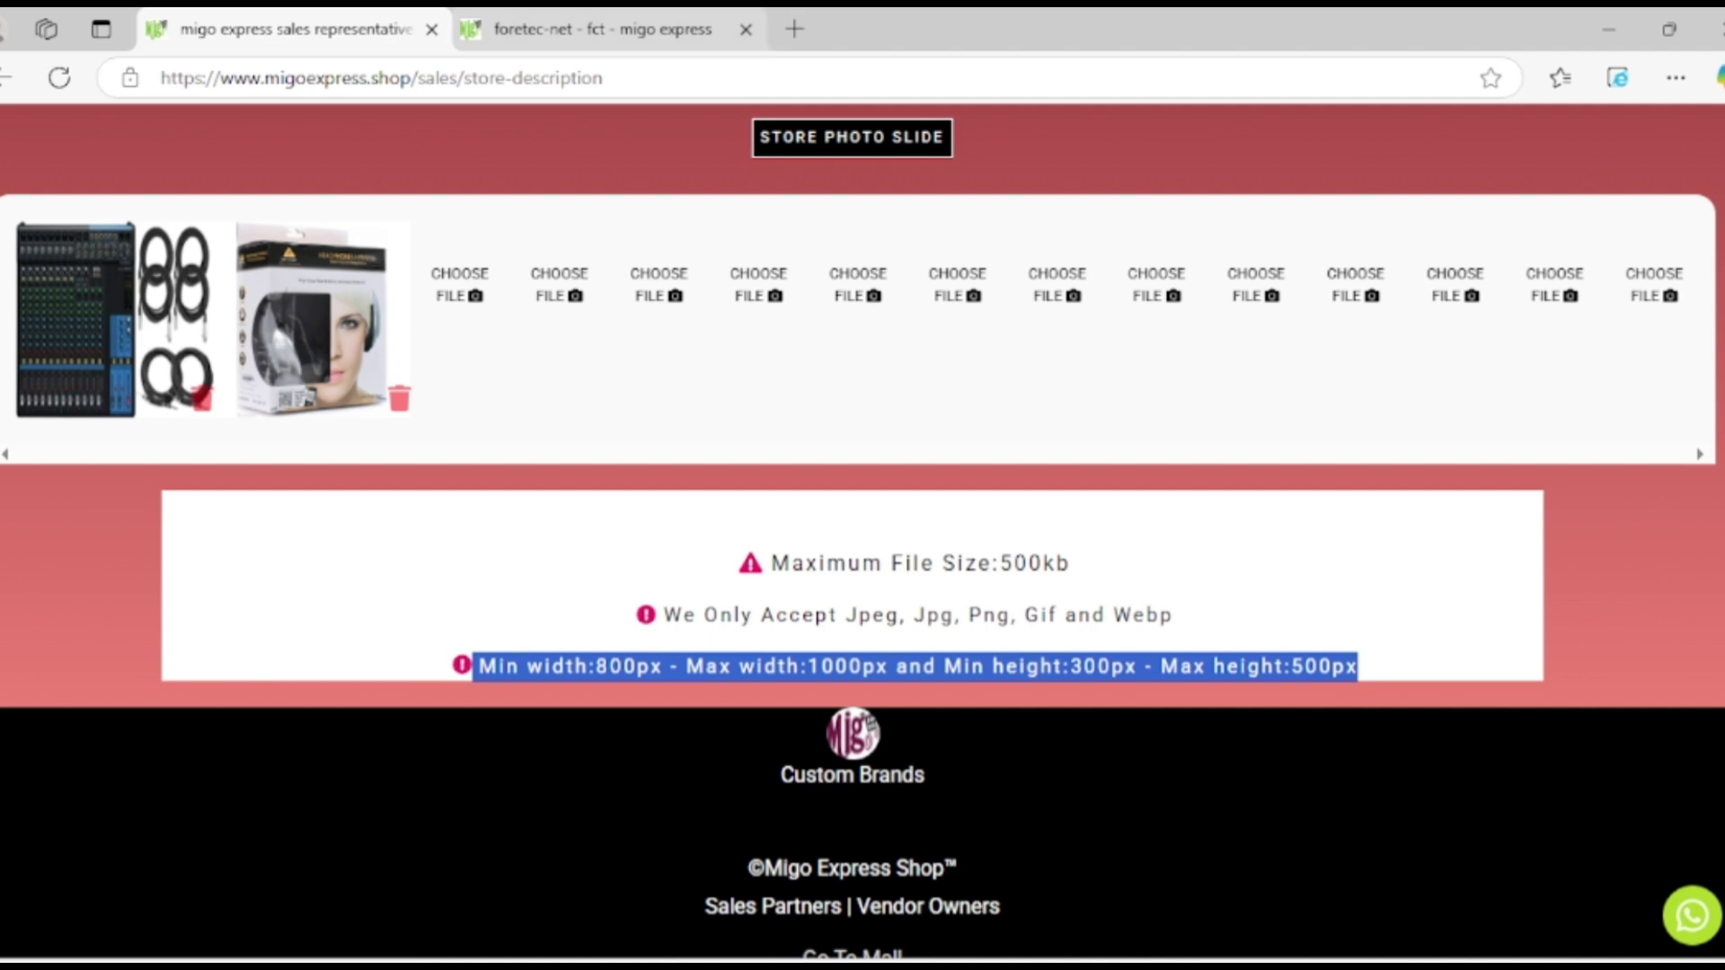
Scroll back to the top of the description page and go to the seller portal HOME
scroll(862, 530, "up", 8)
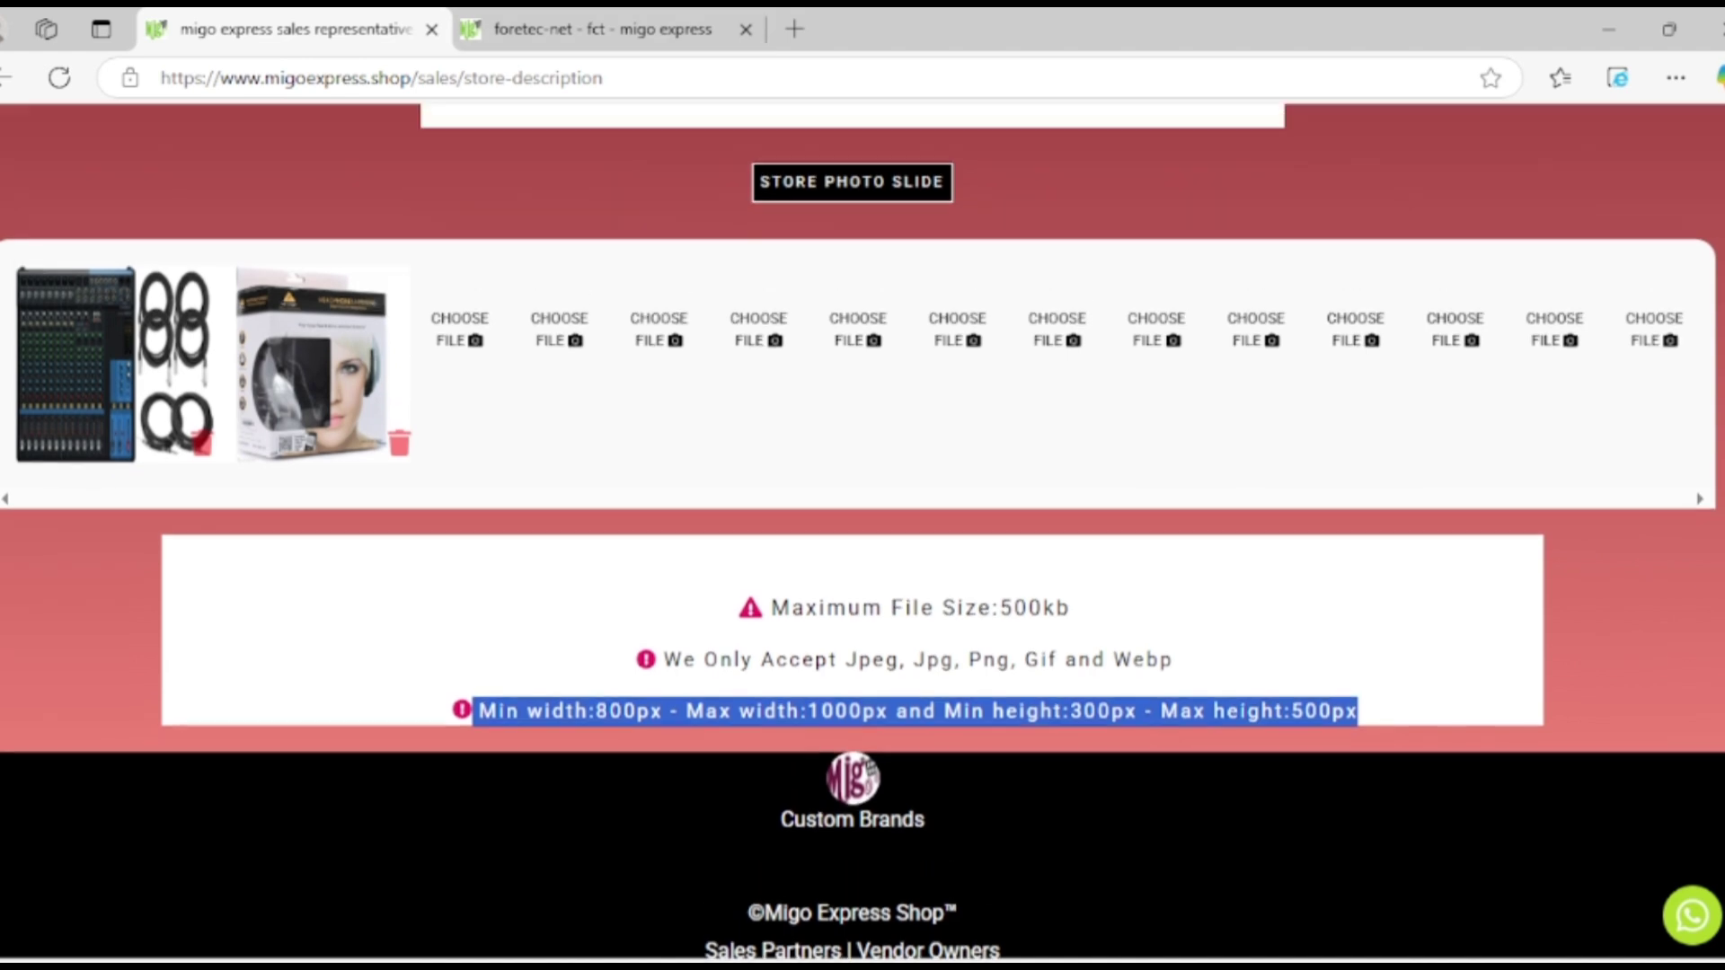
scroll(862, 531, "down", 7)
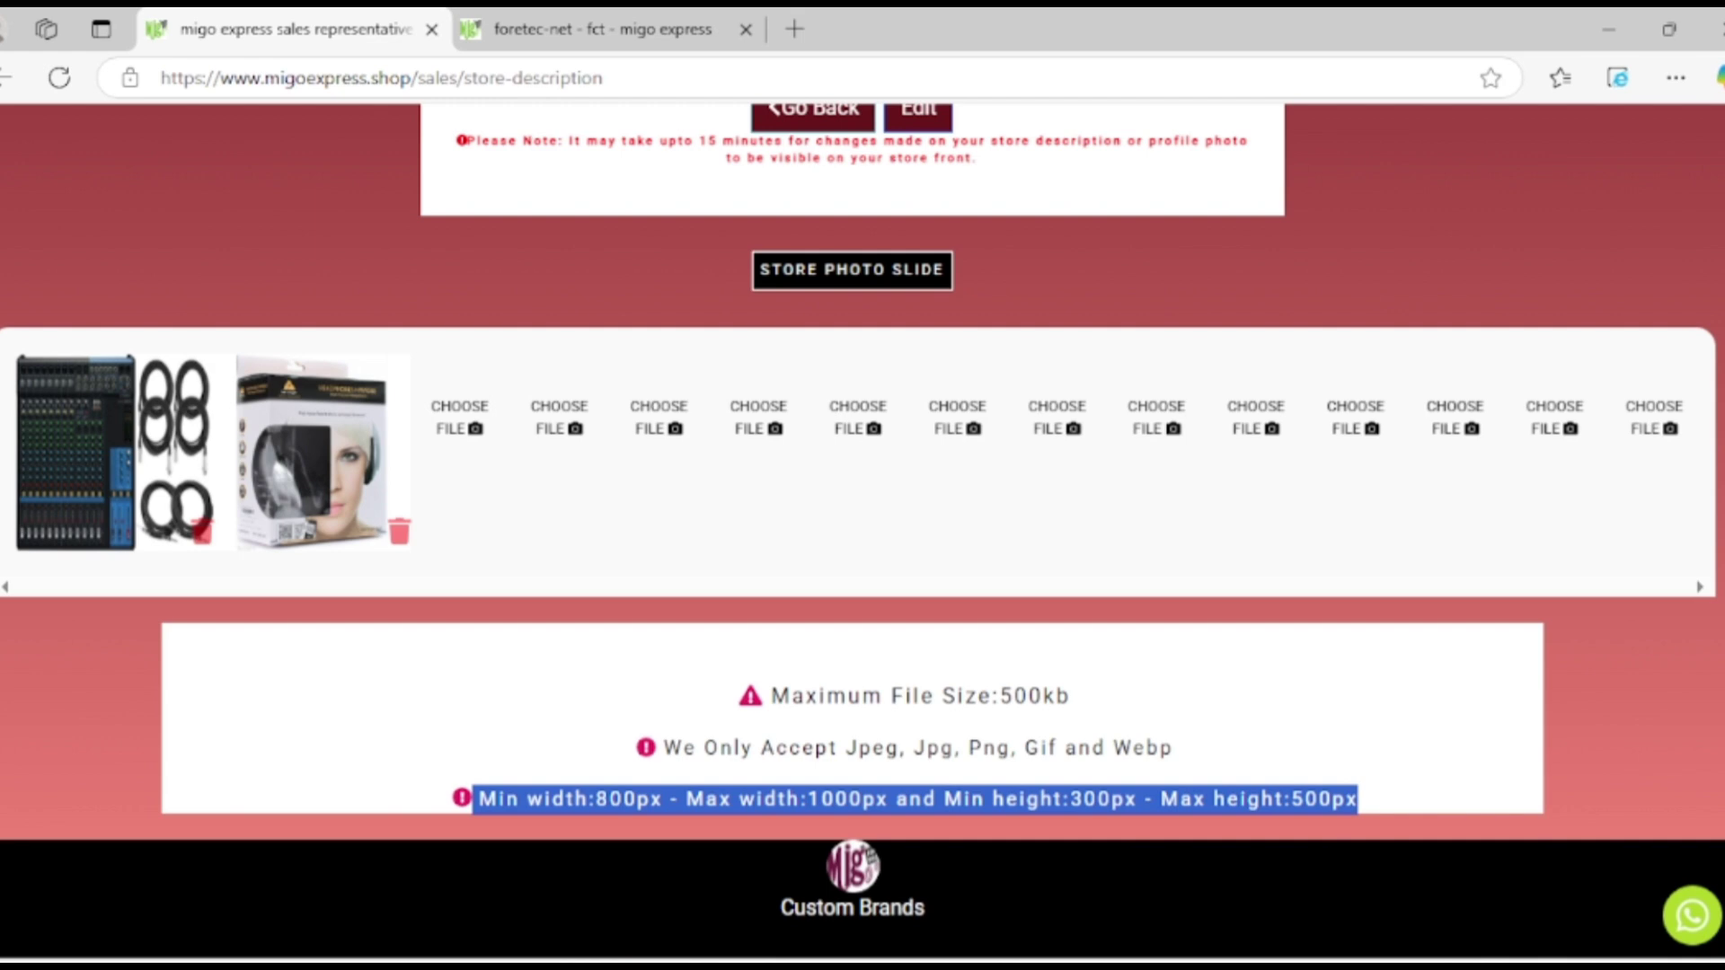
scroll(862, 522, "up", 1)
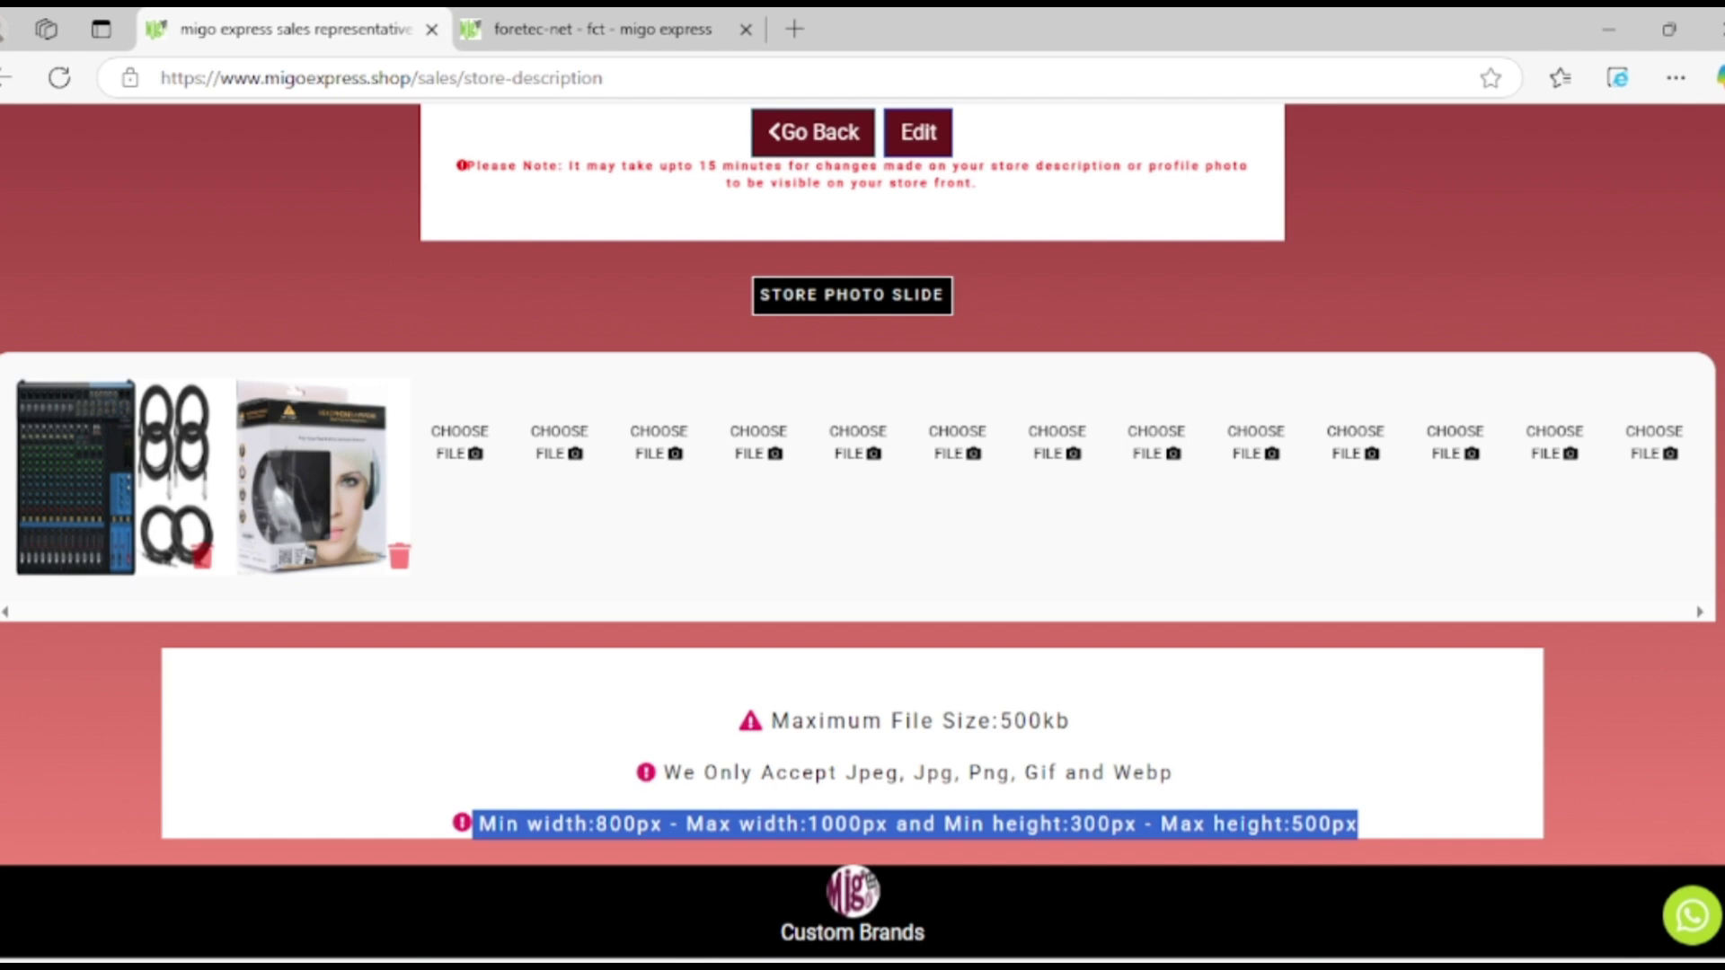
scroll(863, 530, "up", 6)
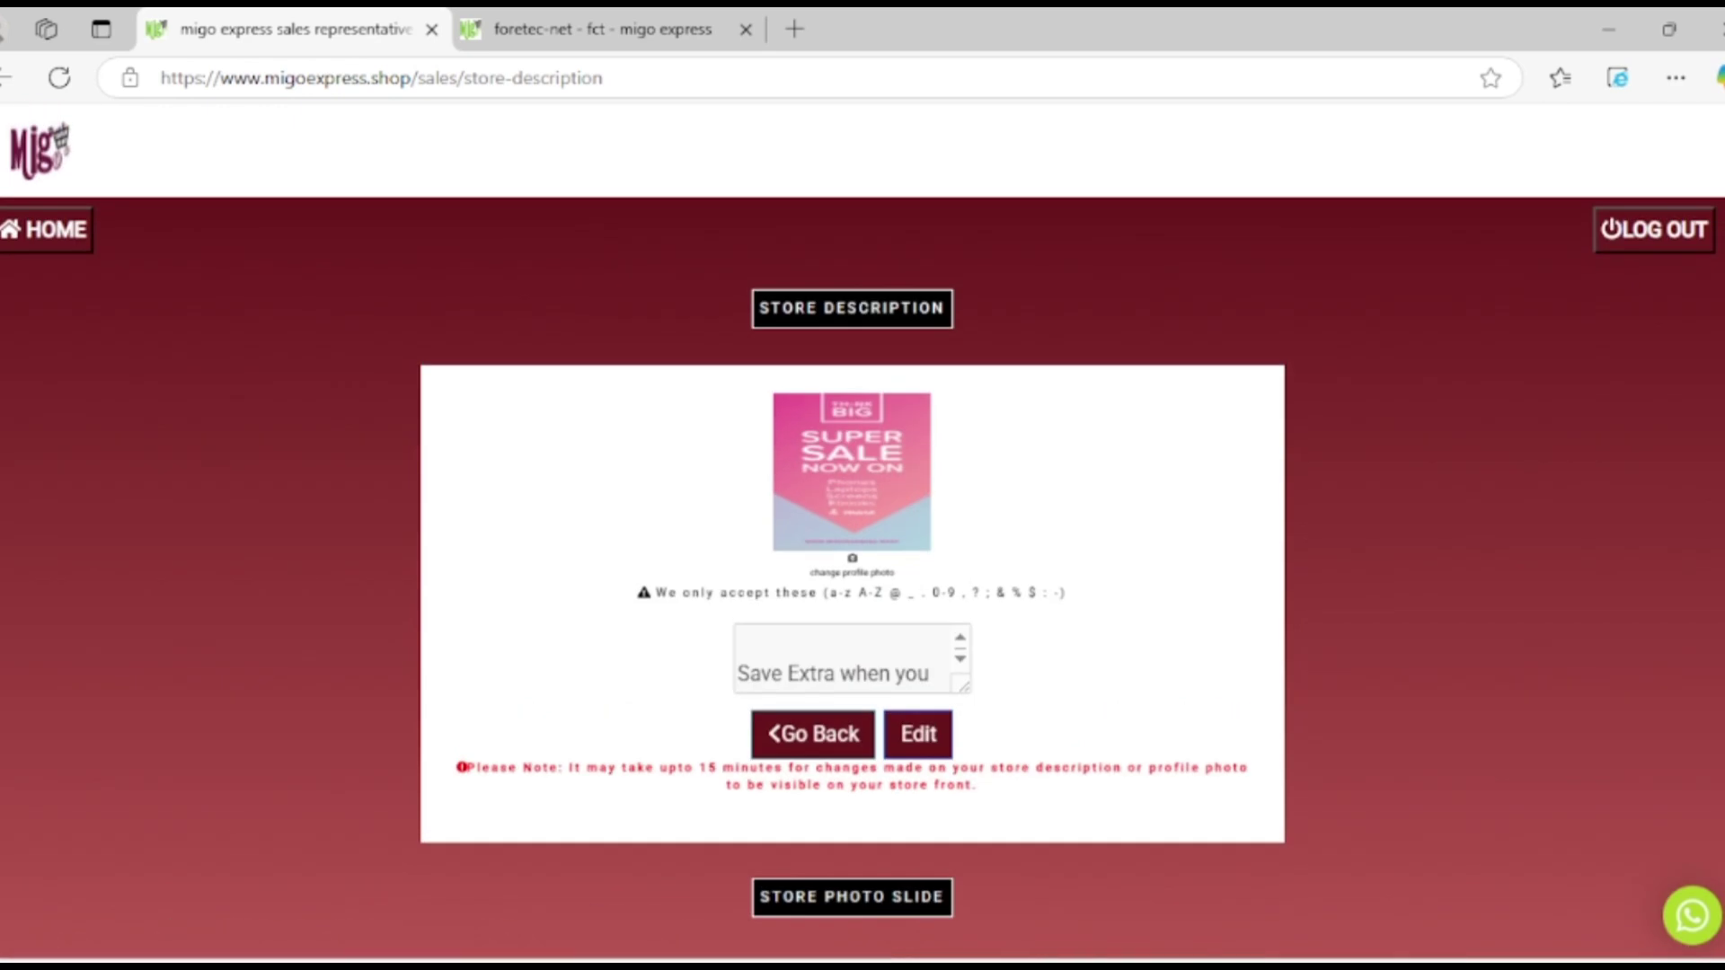
left_click(47, 230)
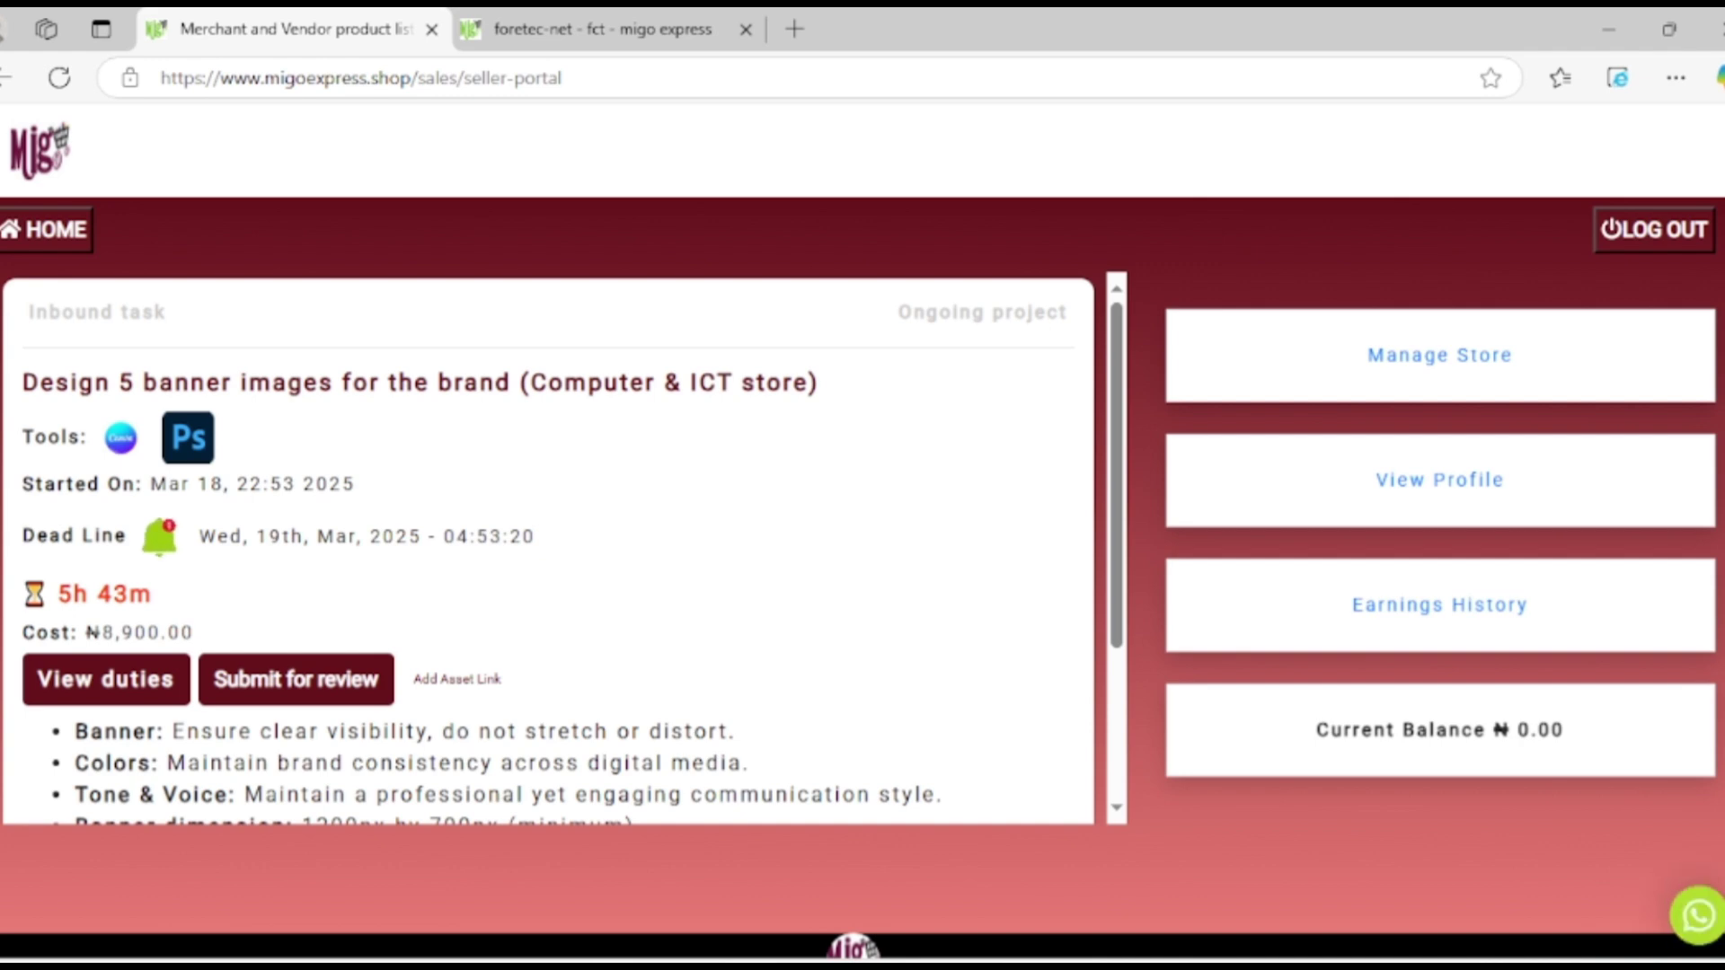
Follow the task card's Brand Assets link to the Google Drive folder
scroll(548, 549, "down", 3)
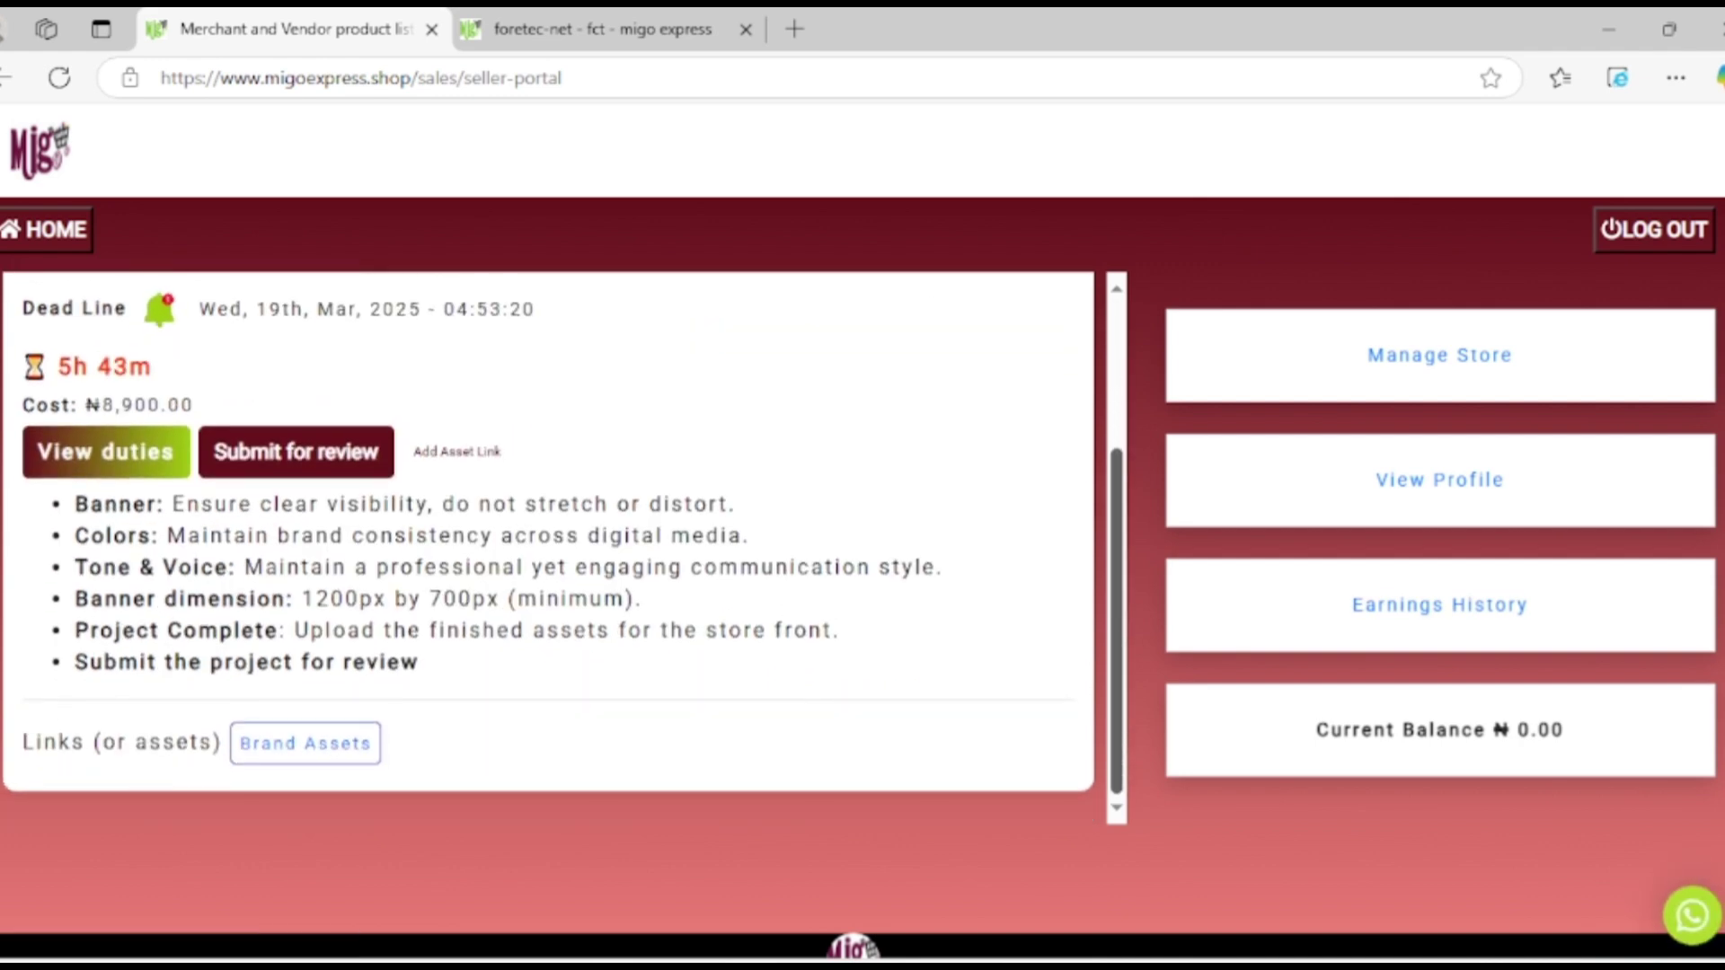
left_click(305, 743)
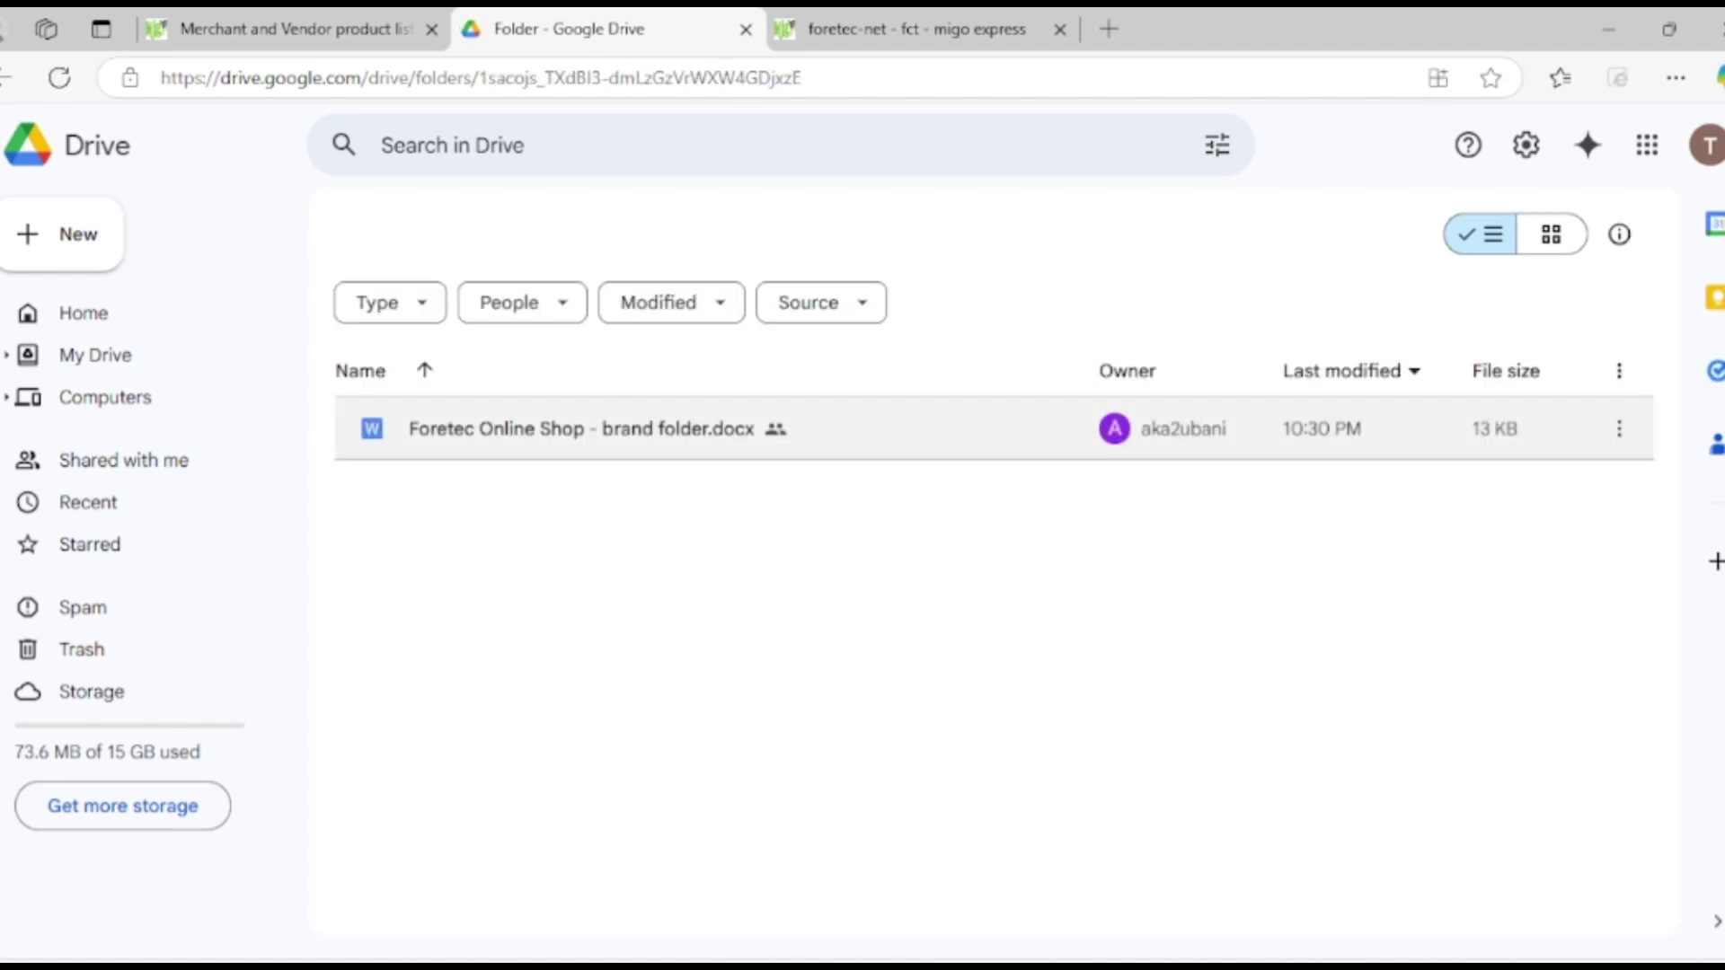
Open Foretec Online Shop - brand folder.docx in Google Docs and scroll through it
left_click(898, 429)
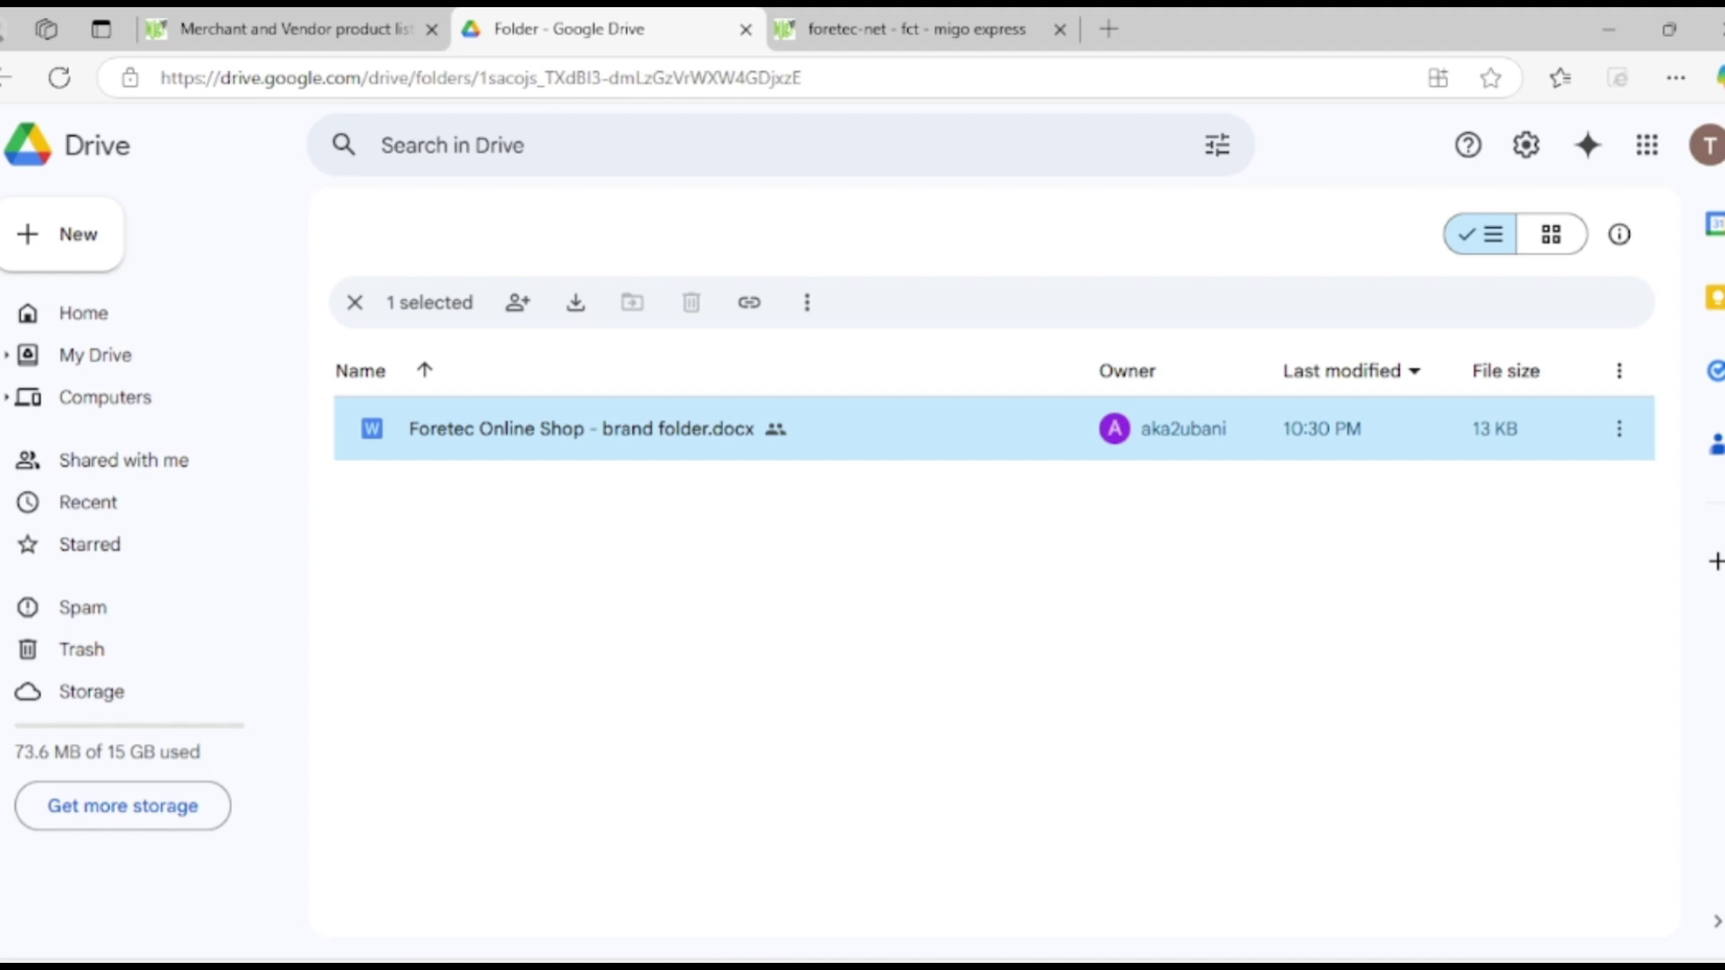
key("Return")
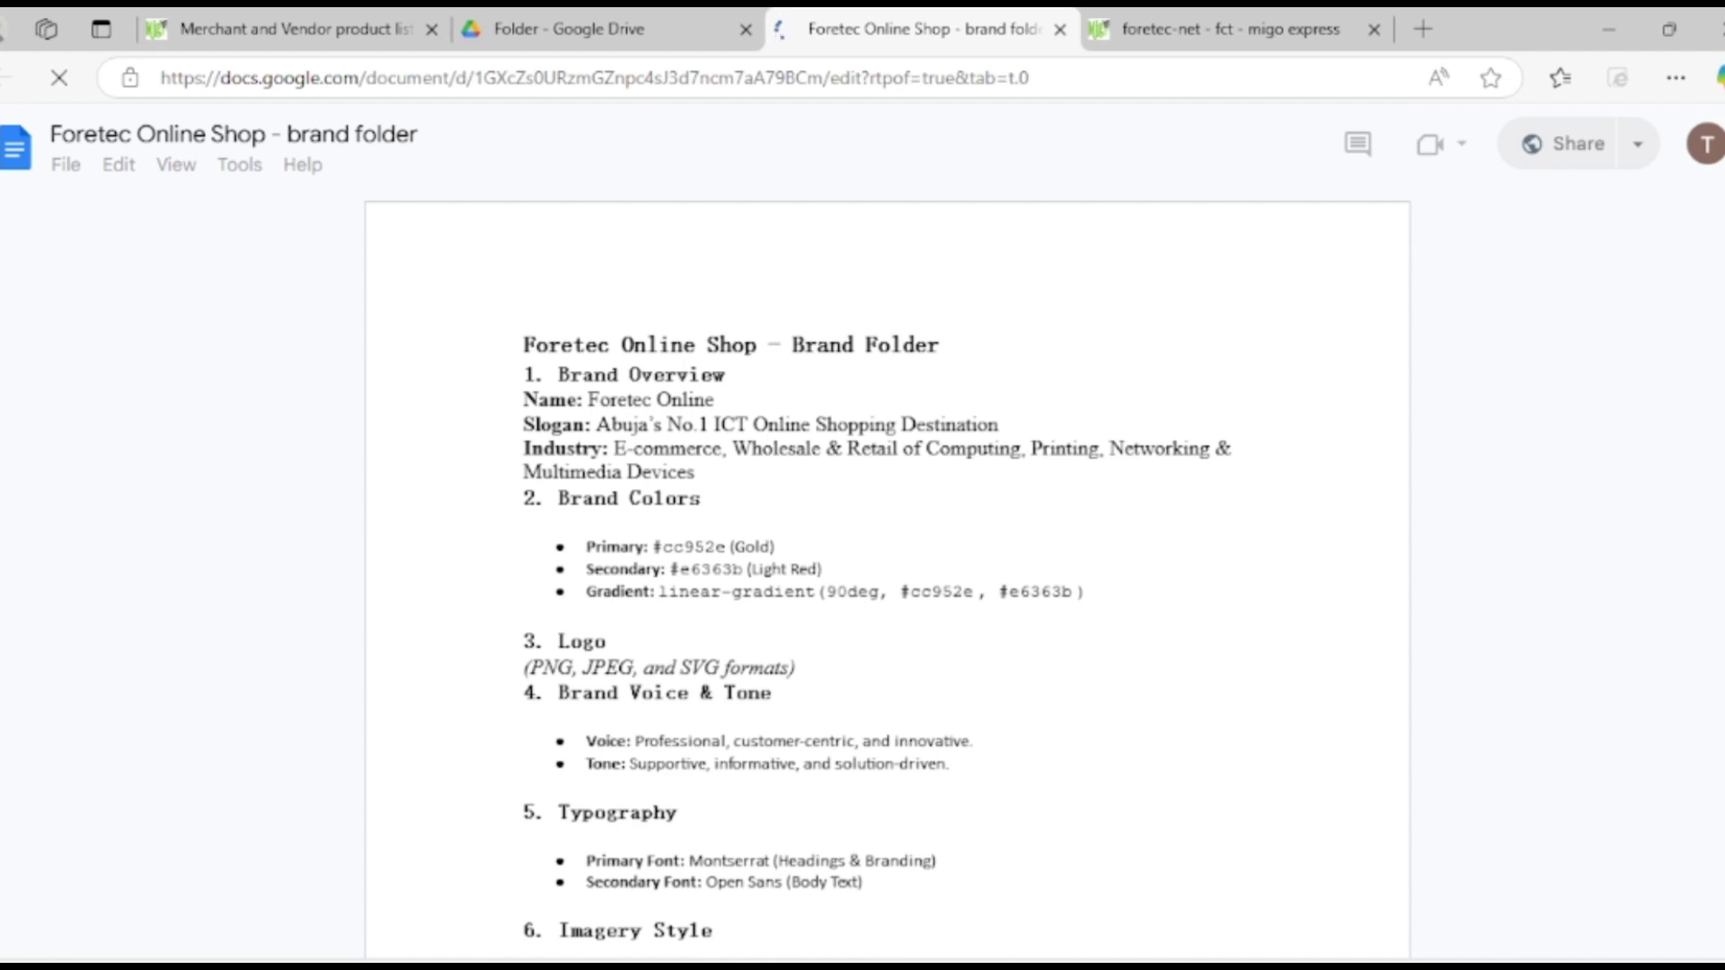
scroll(888, 569, "down", 3)
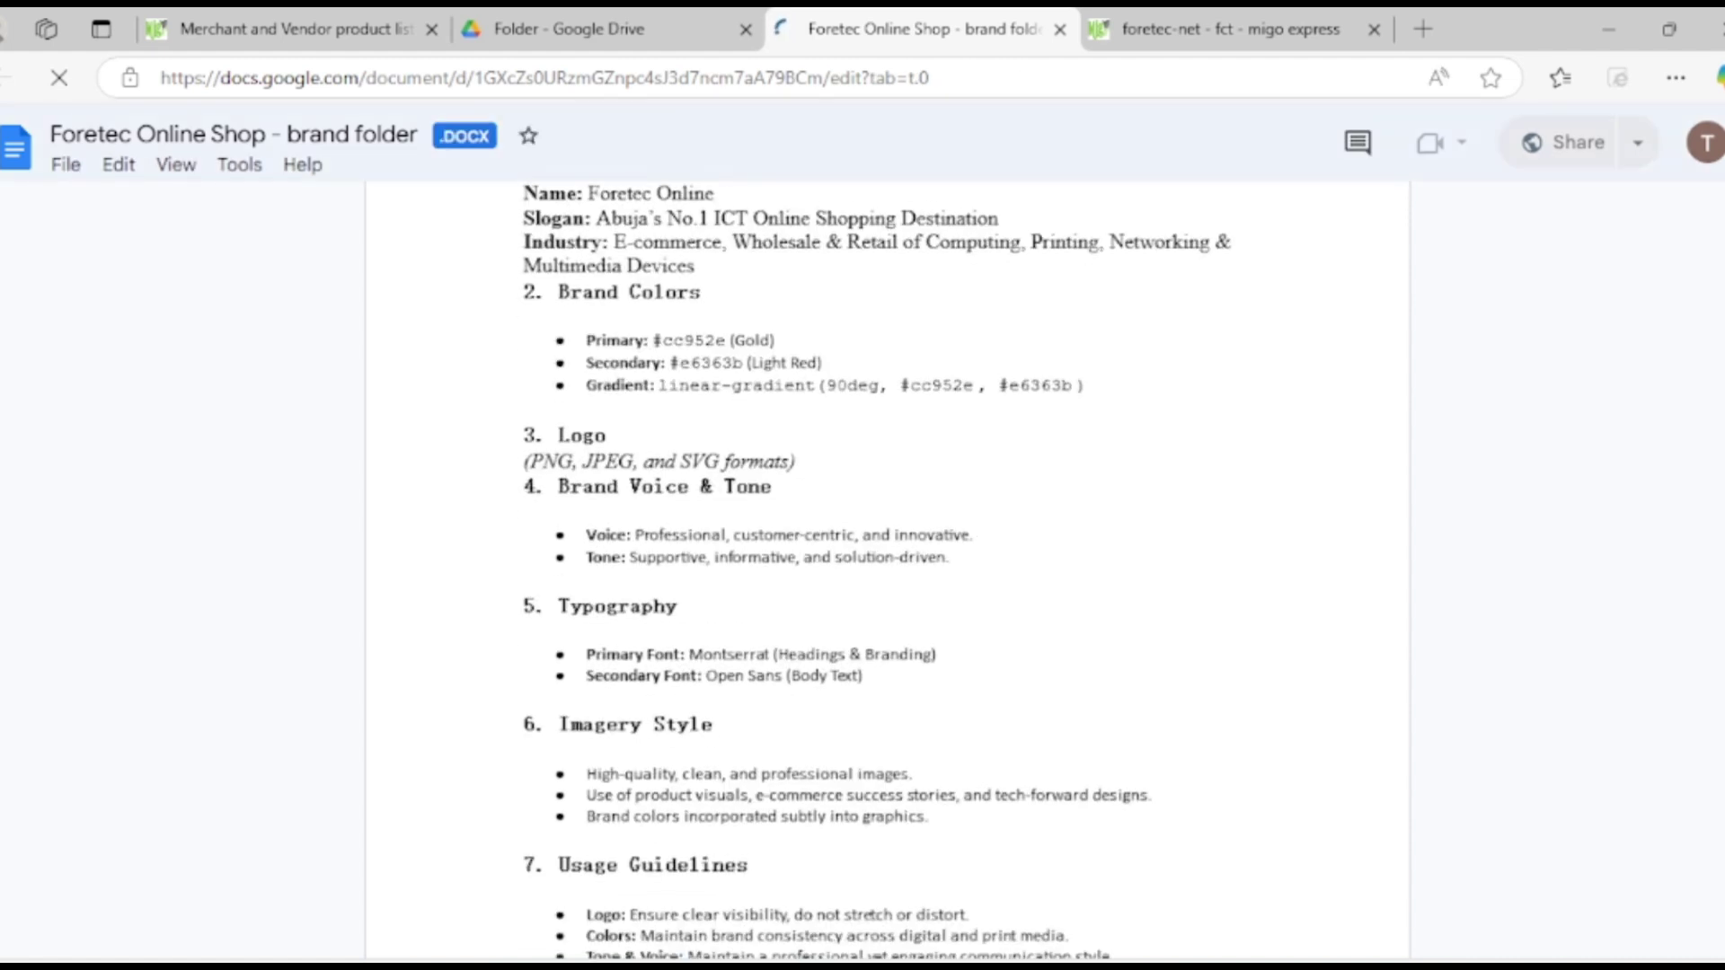
scroll(888, 569, "down", 3)
scroll(887, 570, "up", 2)
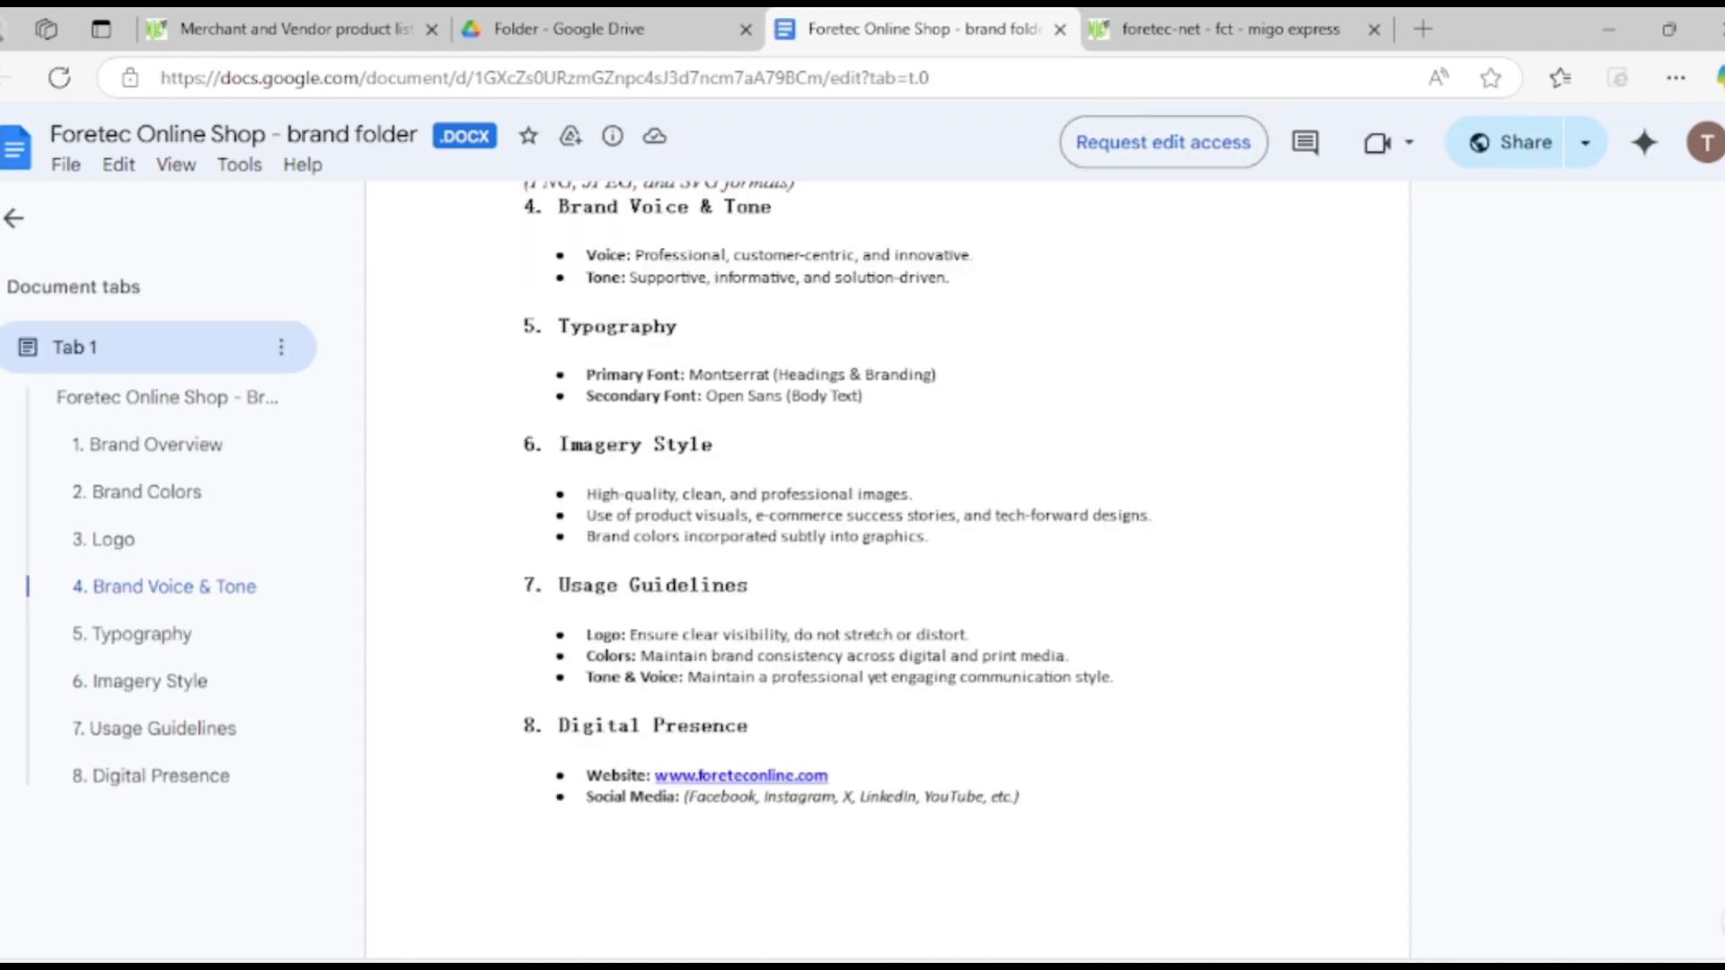
Highlight the Voice and Tone, typography and high-quality imagery guidelines
left_click_drag(524, 206, 939, 536)
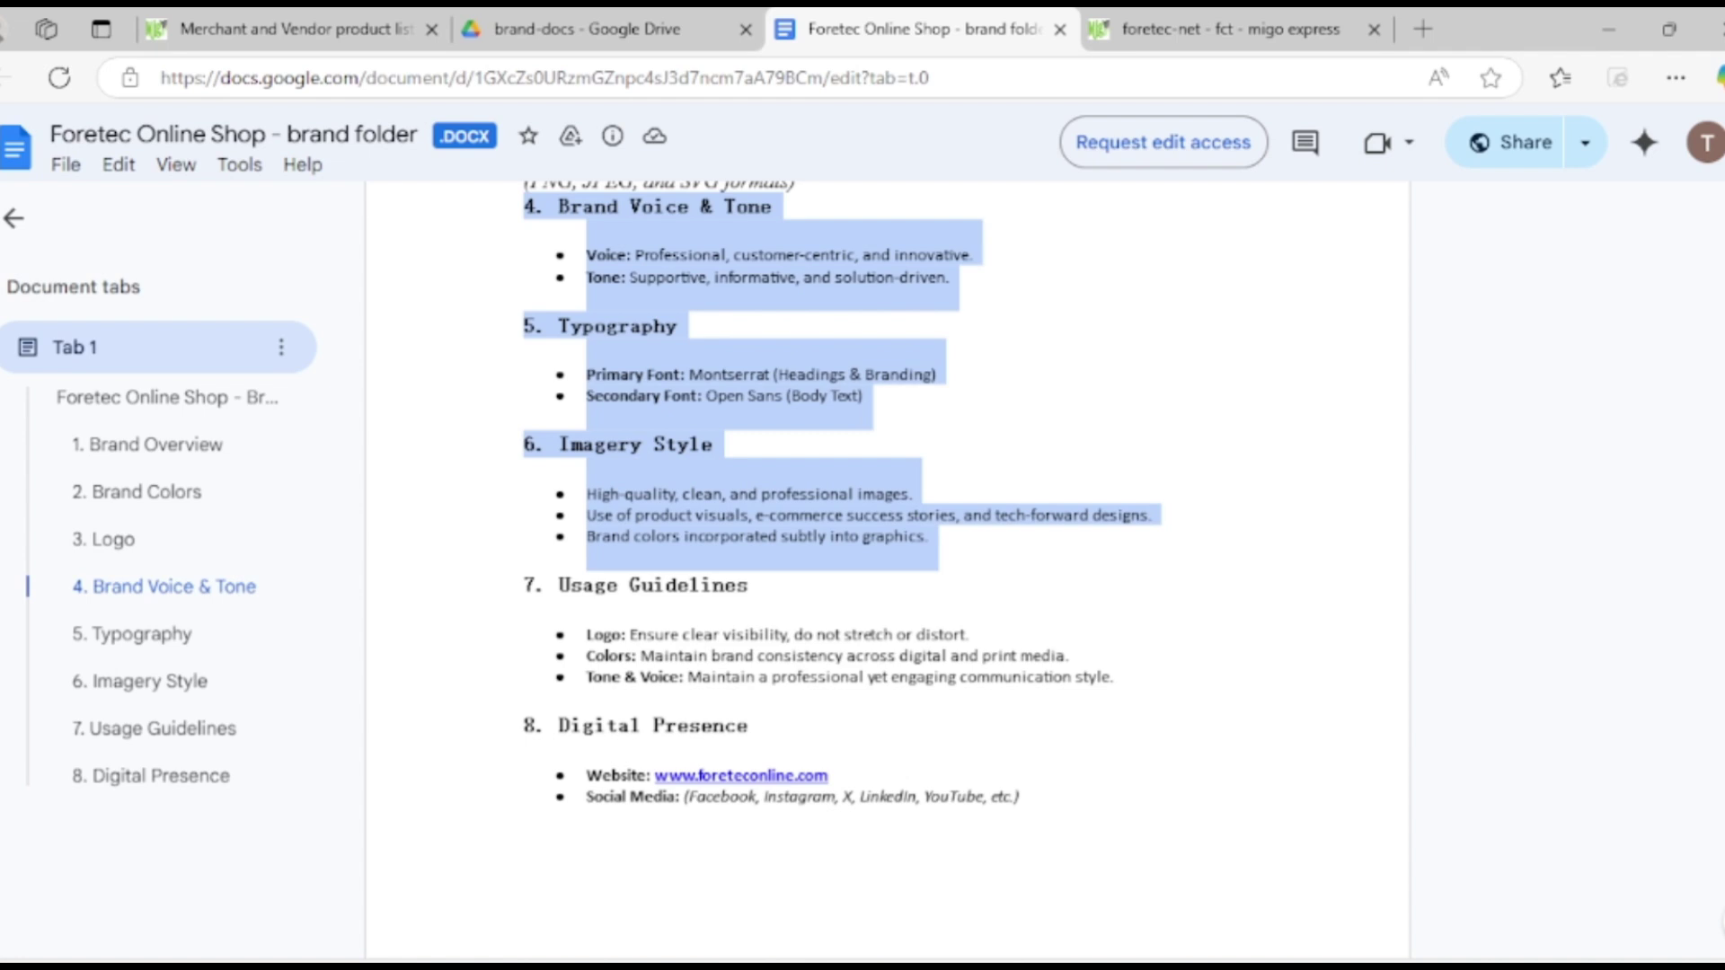
key("Escape")
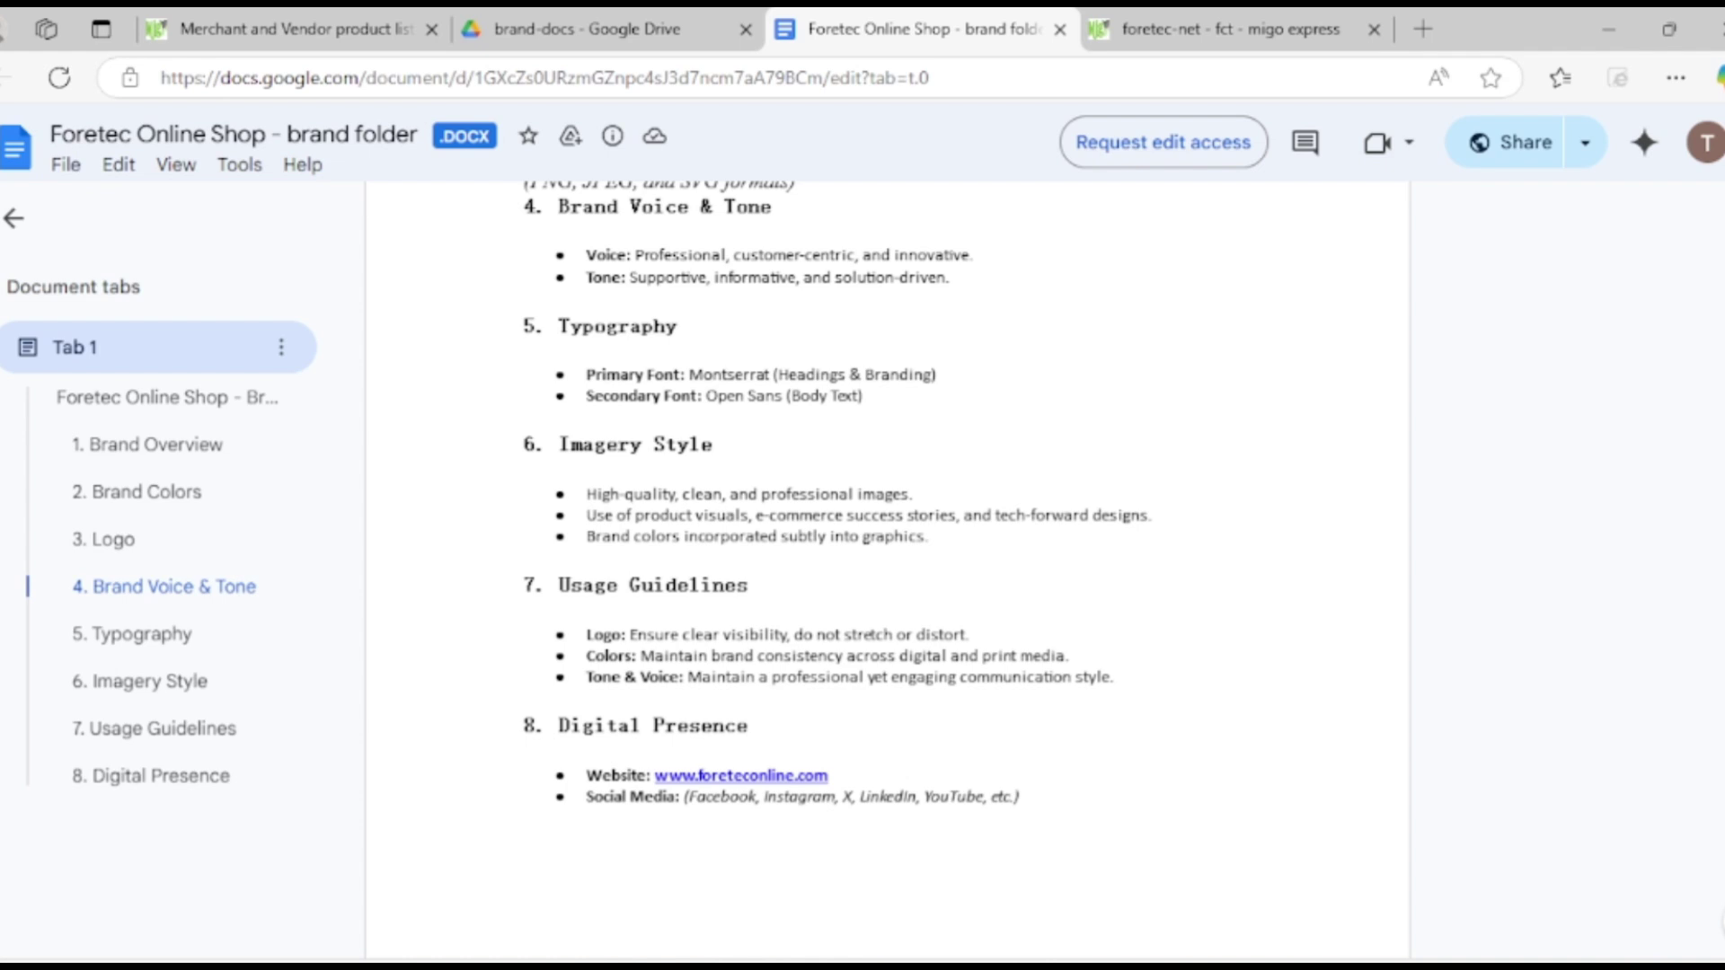
key("shift+Down")
key("shift+Down")
left_click_drag(917, 494, 586, 494)
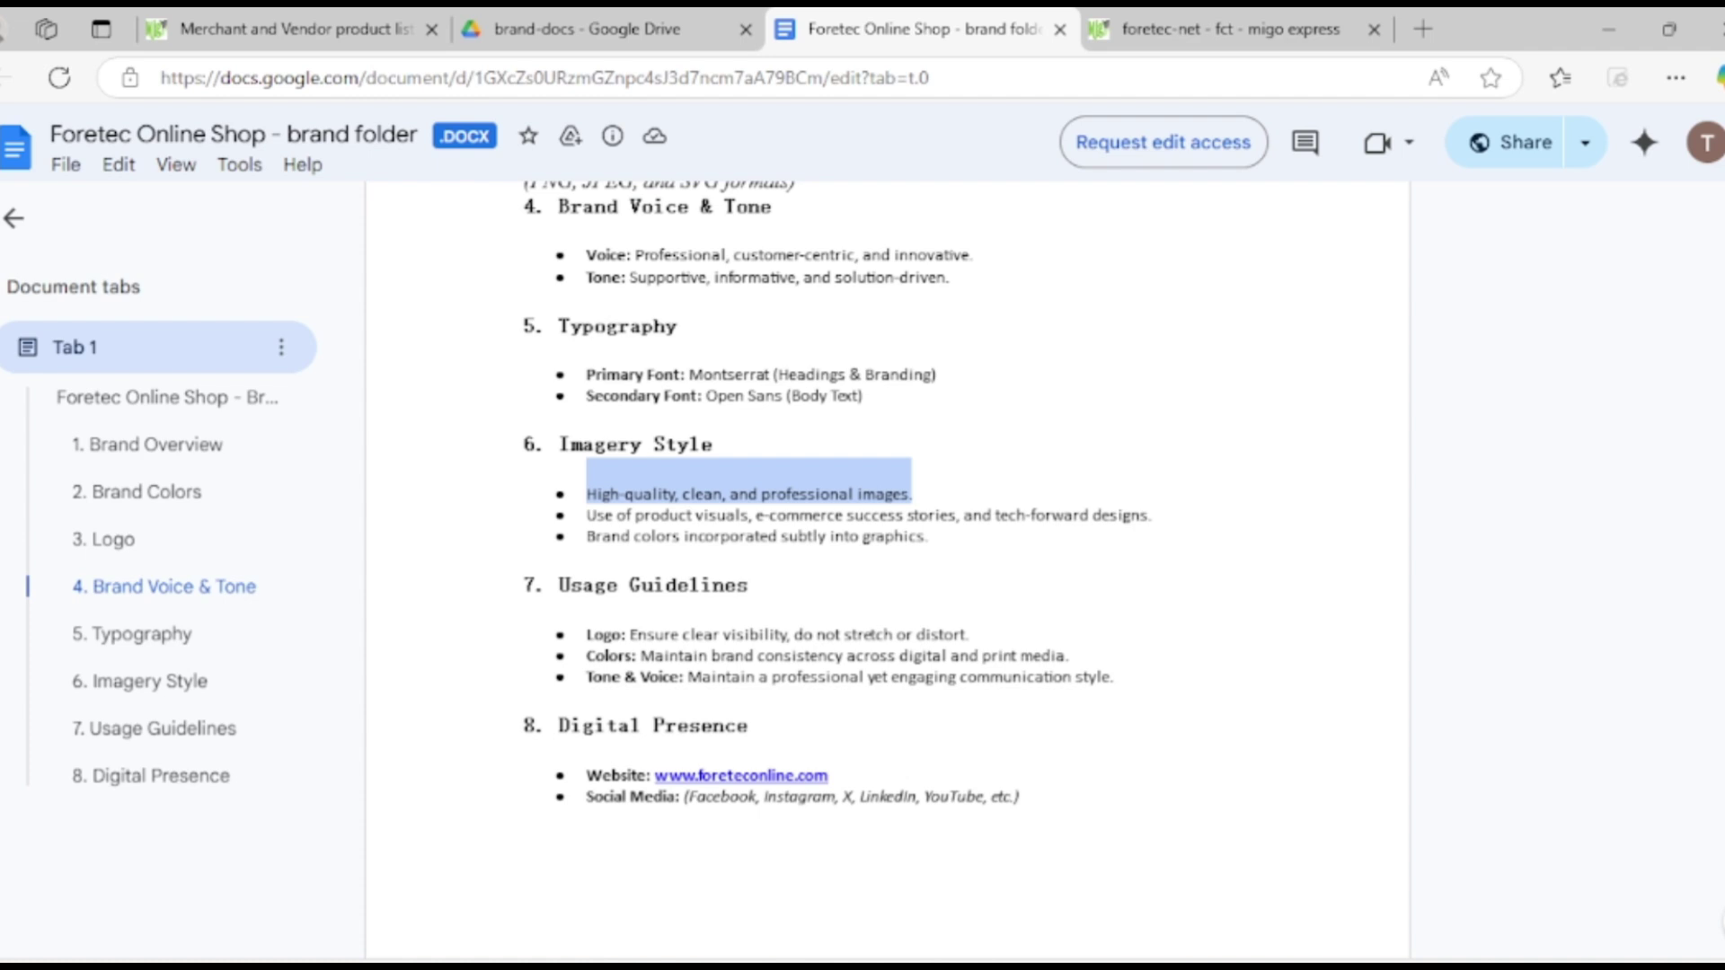
left_click_drag(928, 537, 524, 207)
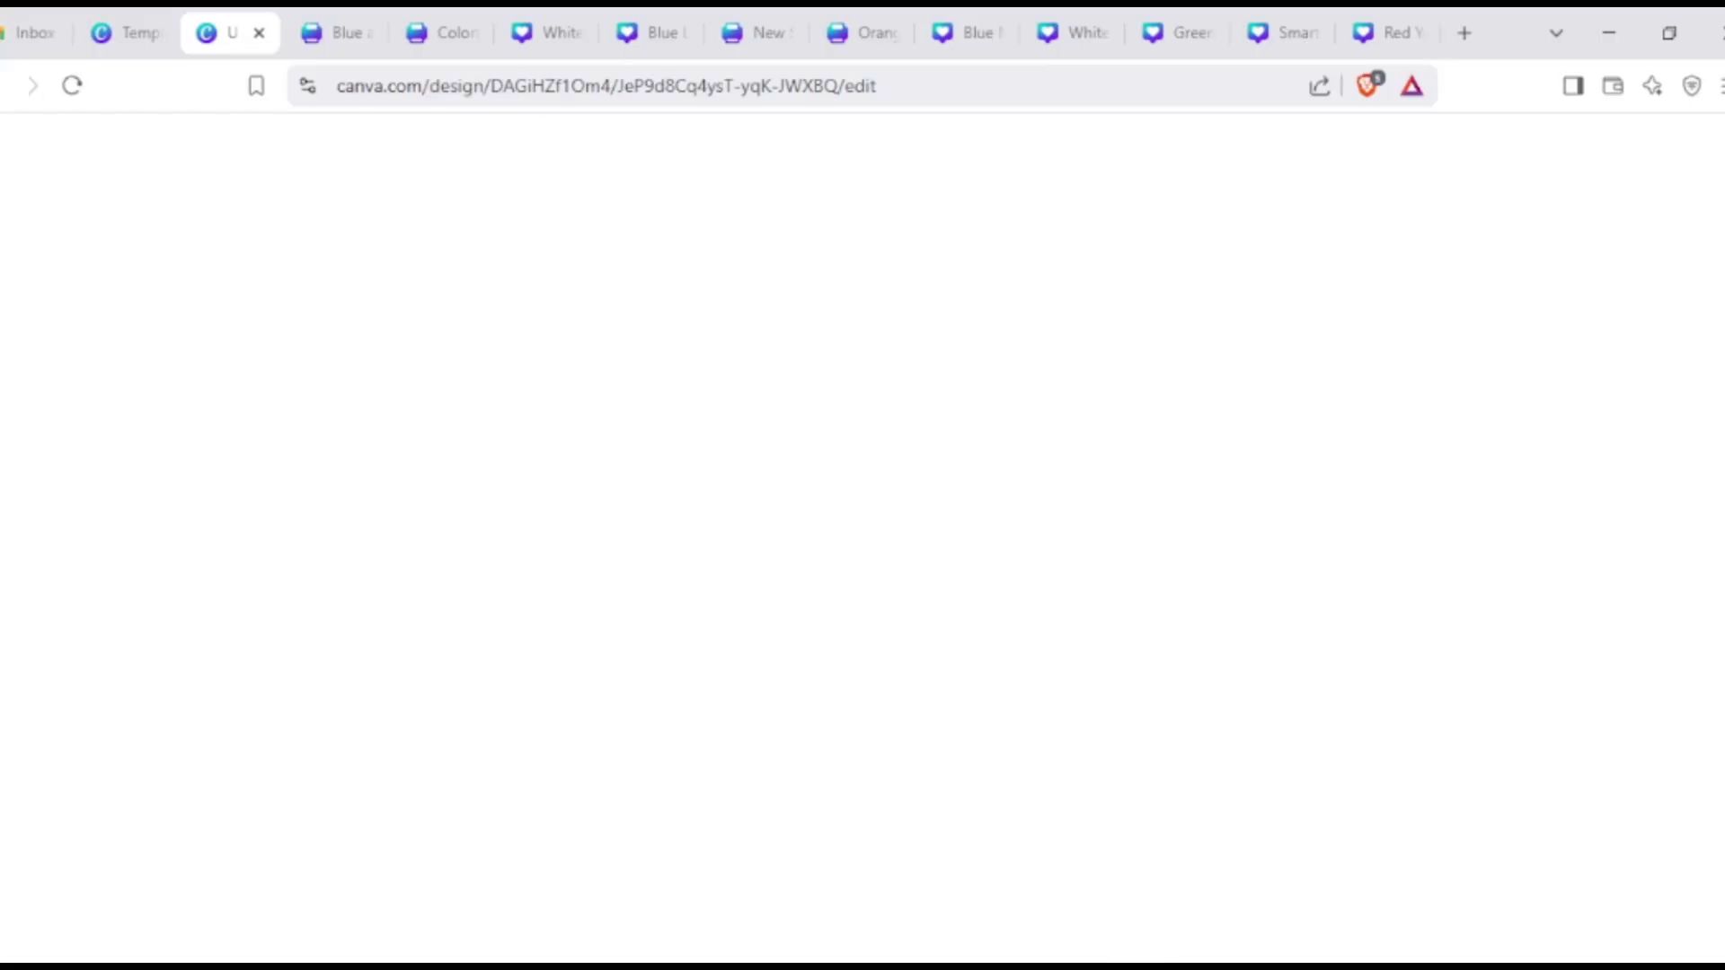
Check both gradient banner pages, then view the Blue and White Modern Laptop Sale Poster
scroll(1125, 557, "down", 4)
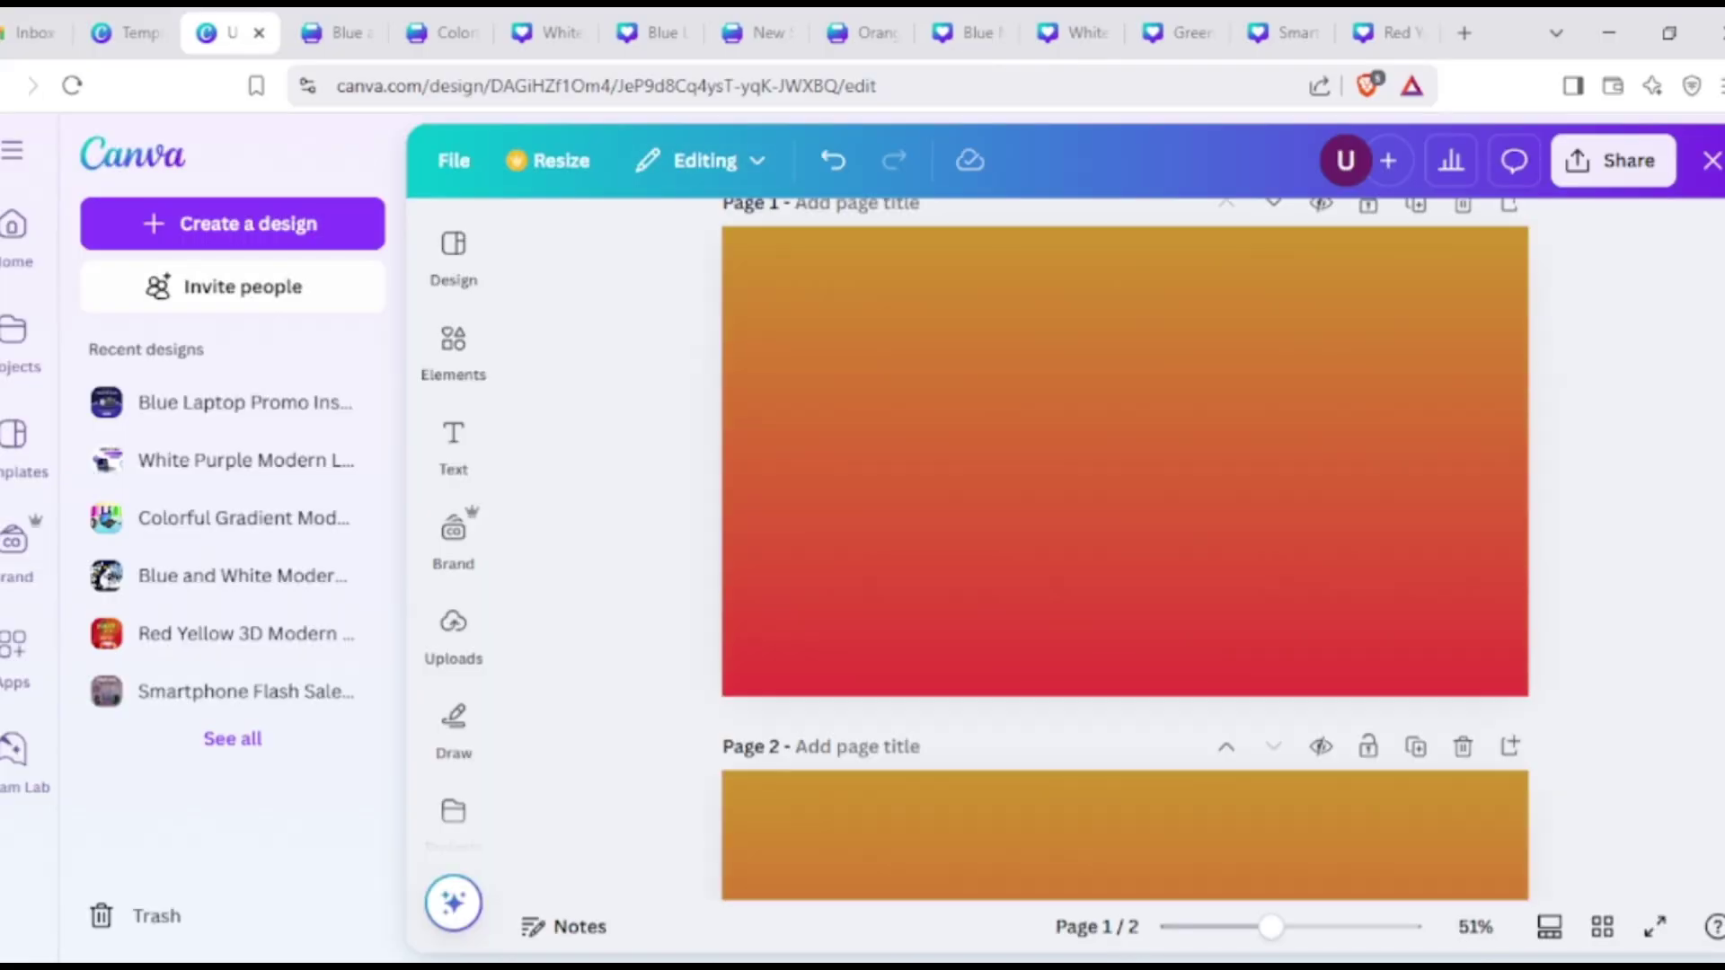
scroll(1125, 558, "up", 4)
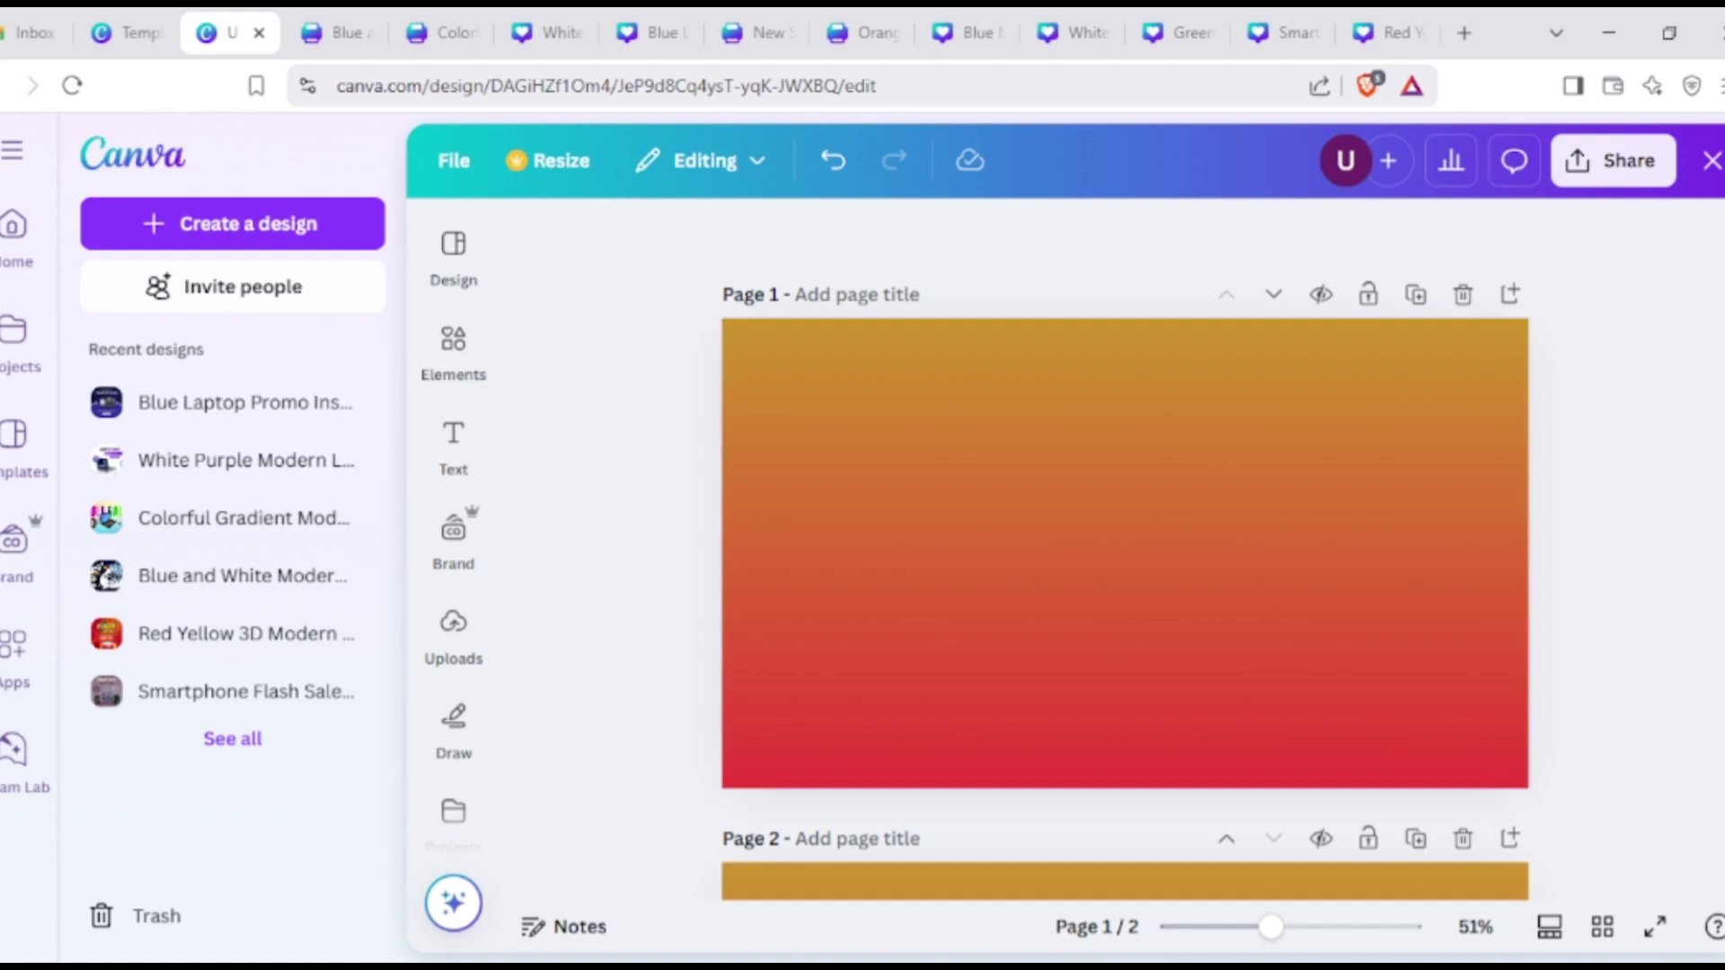
left_click(325, 33)
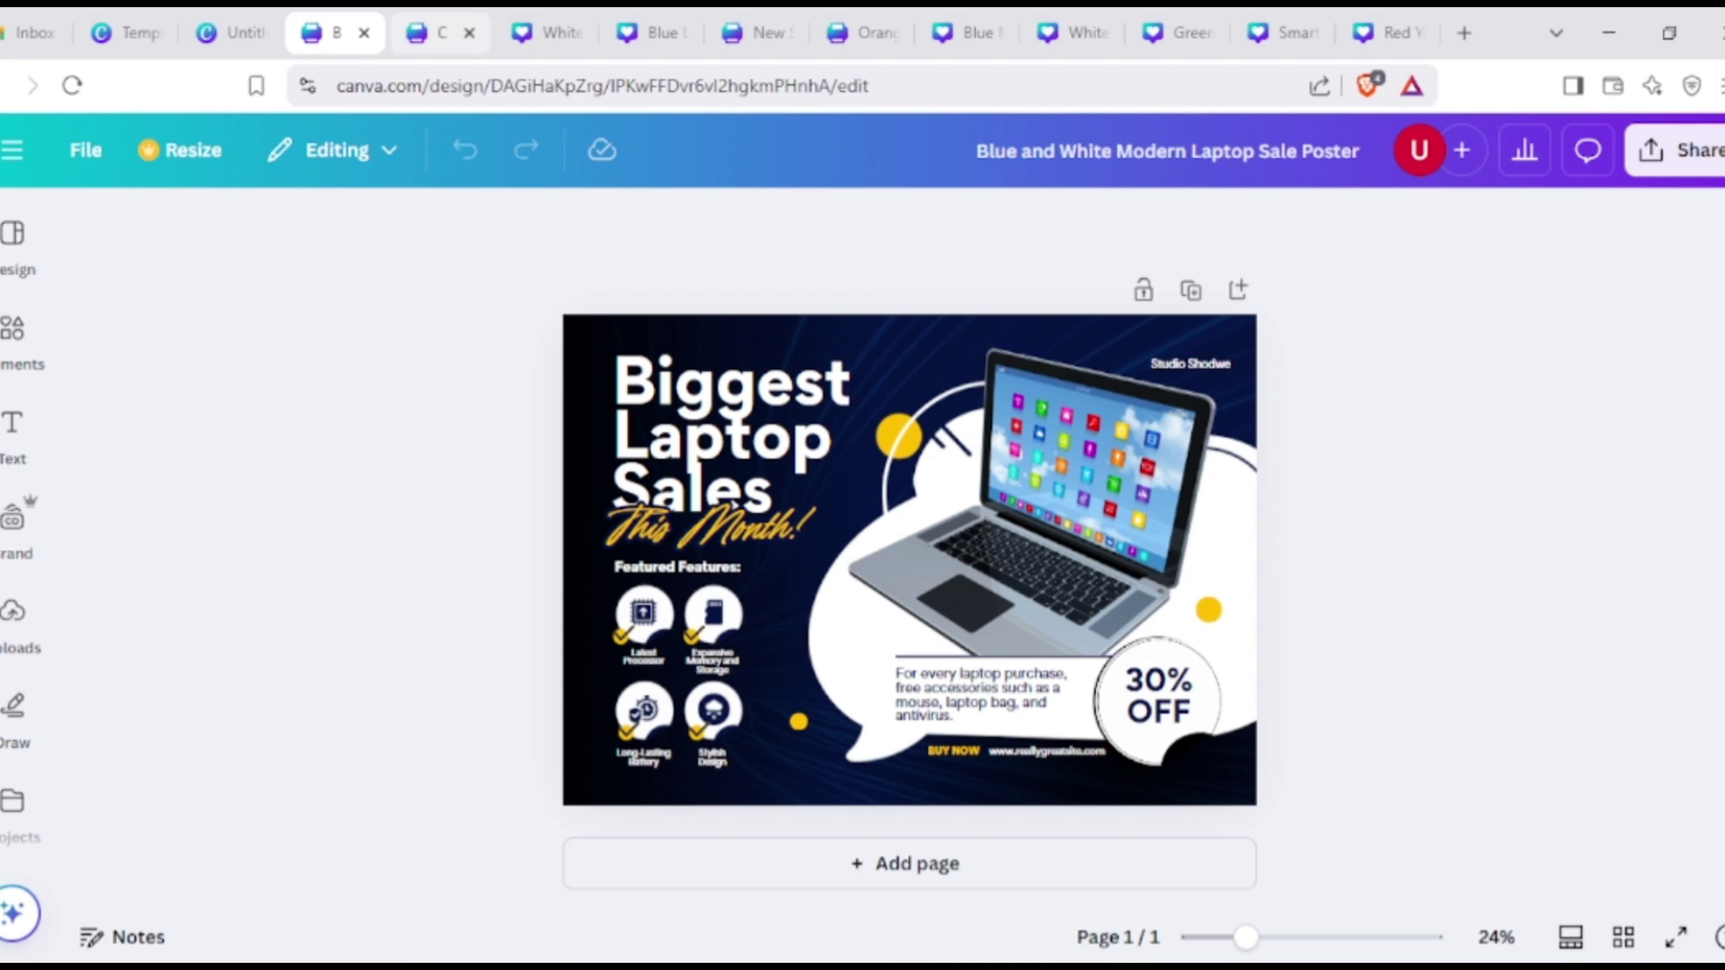
Browse the open reference templates, from the Holi Sale banner to the Red Yellow Flash Deal post
left_click(440, 32)
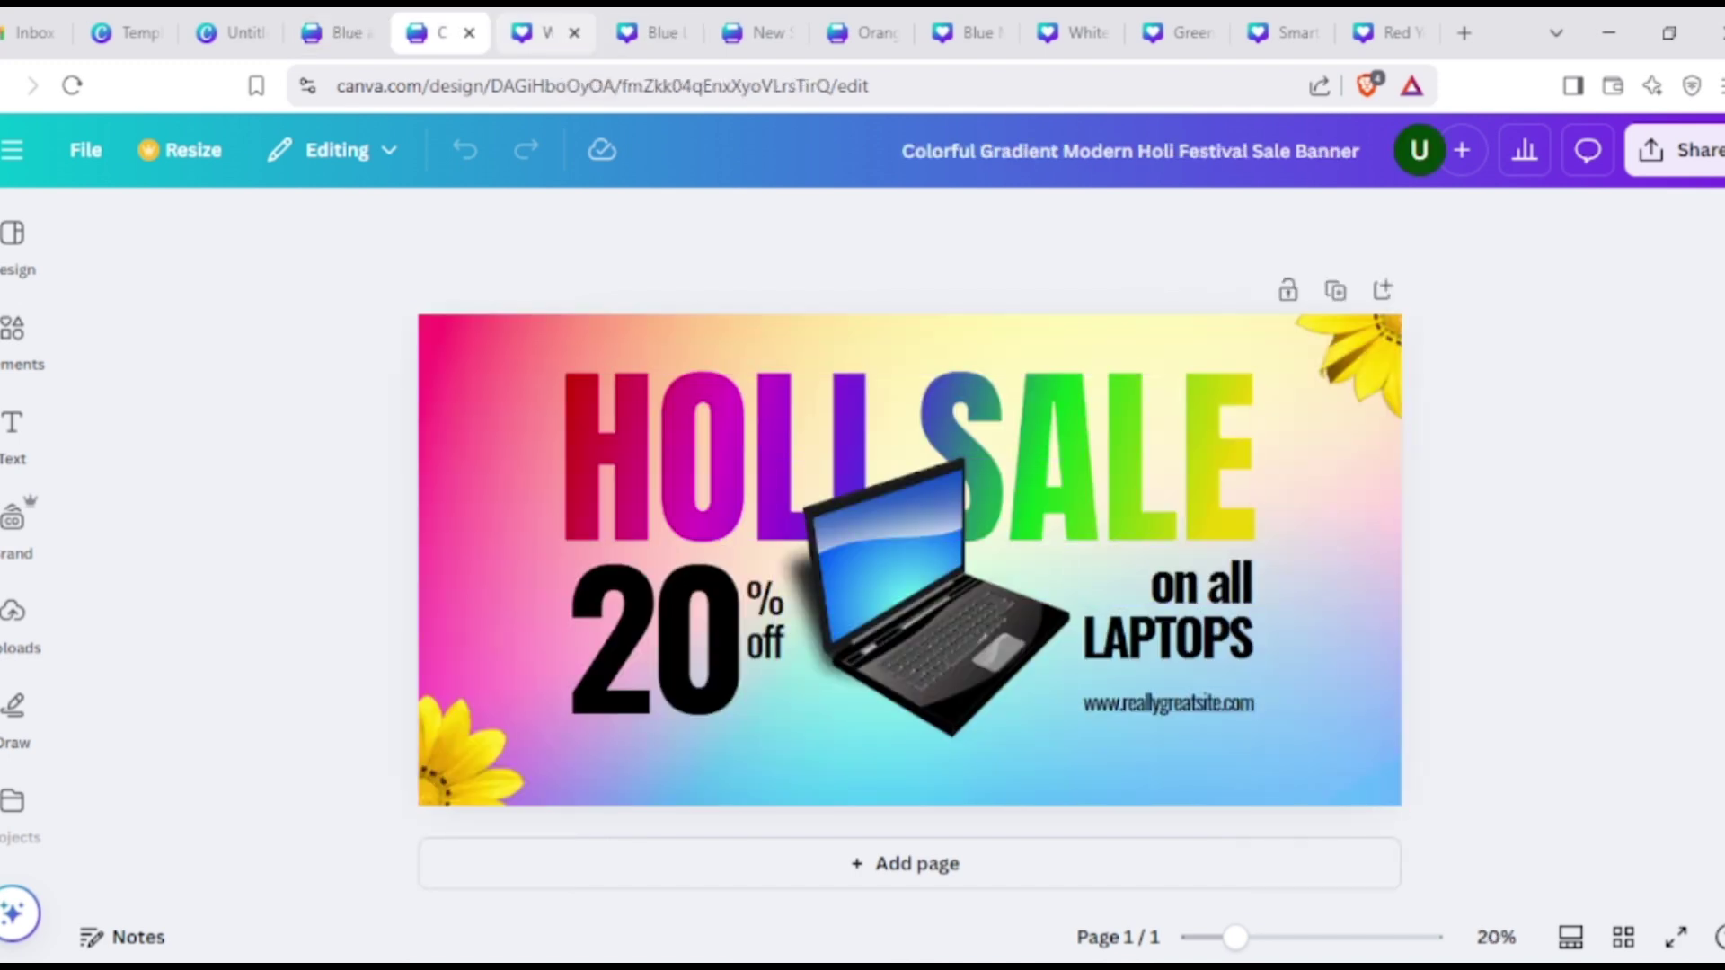
left_click(546, 32)
left_click(648, 32)
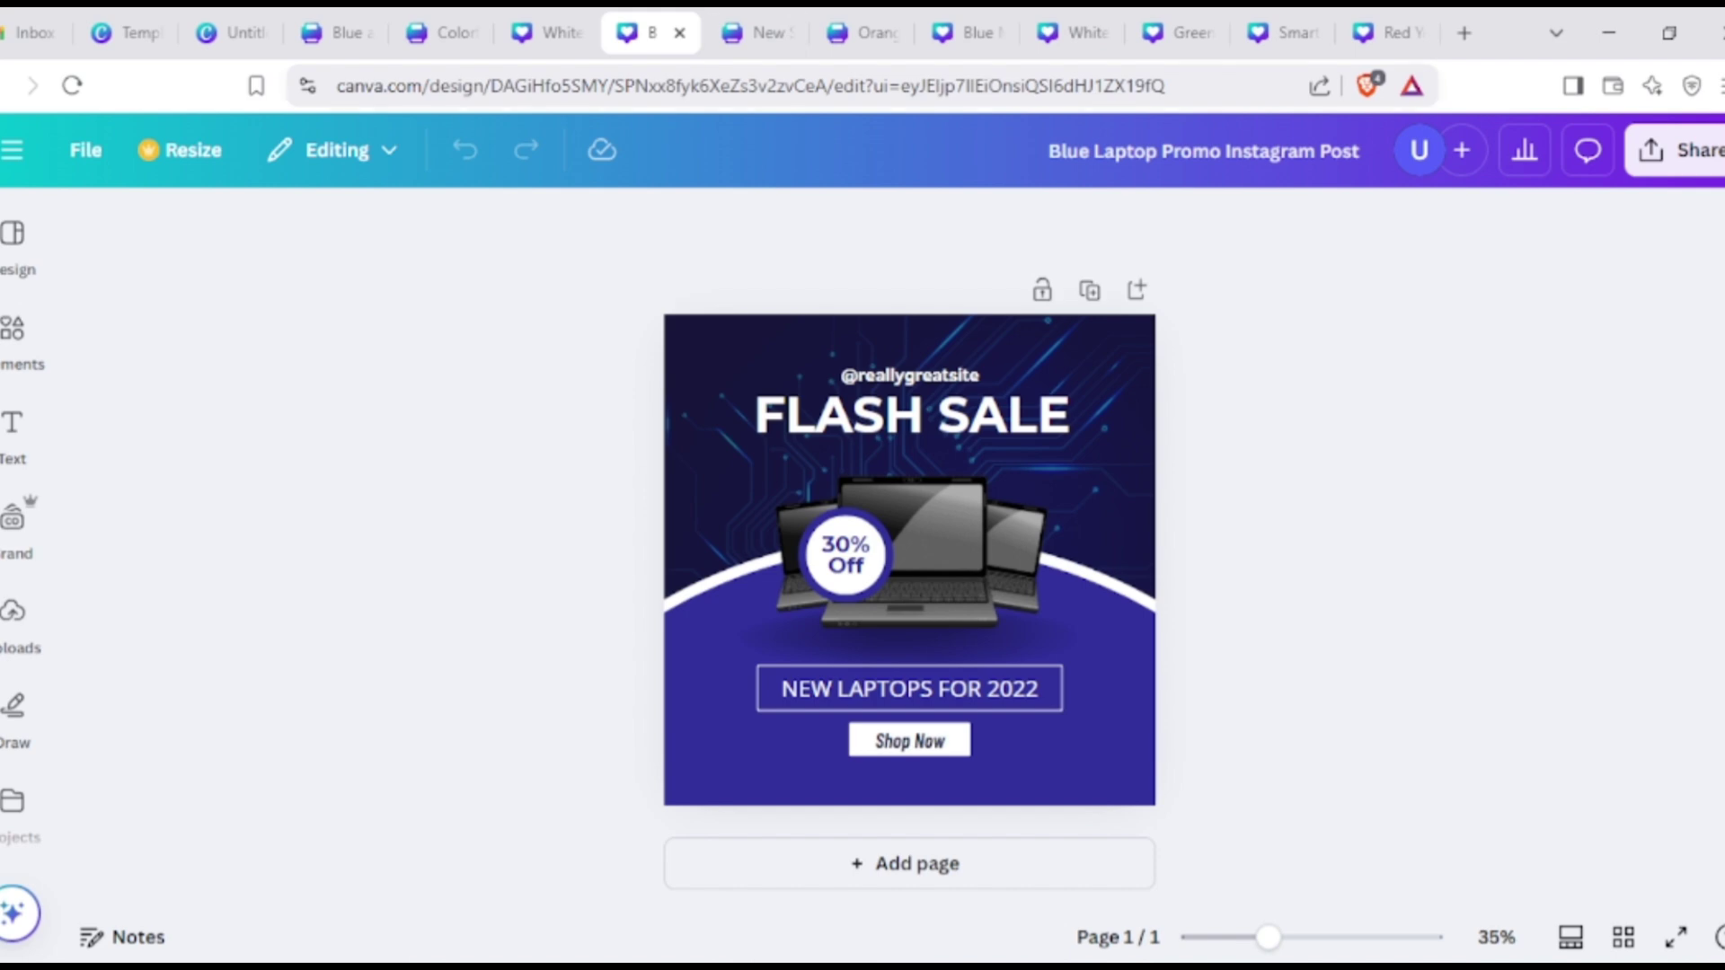
left_click(752, 32)
key("ctrl+Tab")
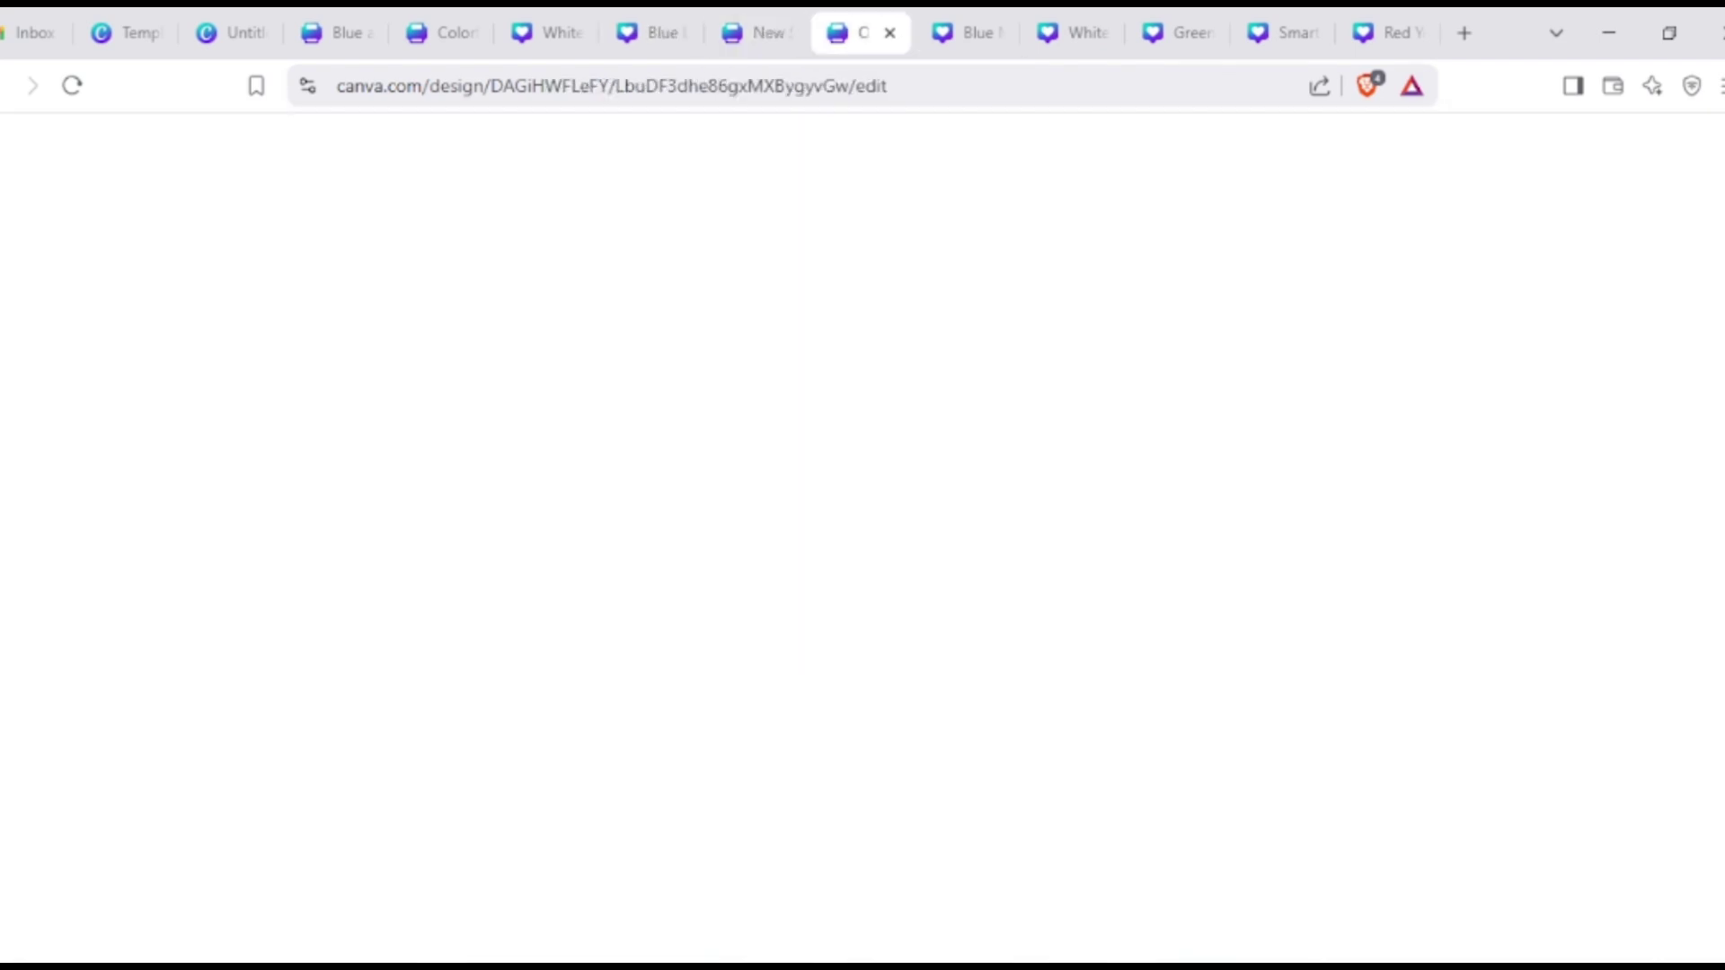
key("ctrl+Tab")
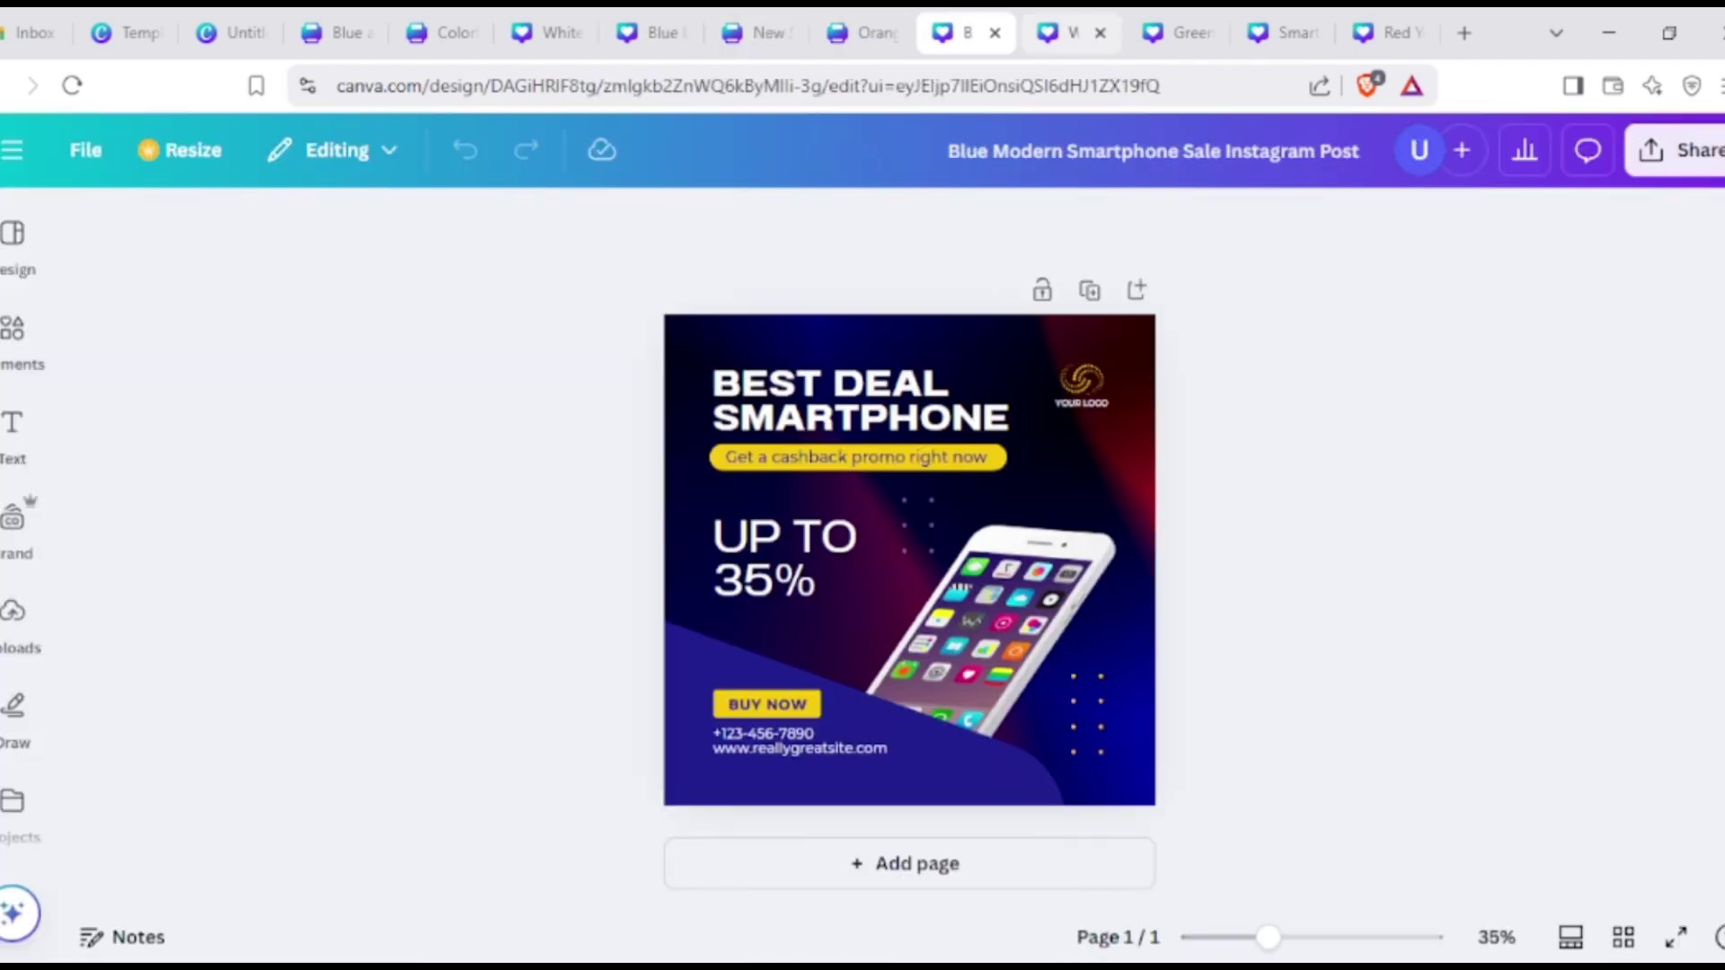
key("ctrl+Tab")
key("ctrl+Tab")
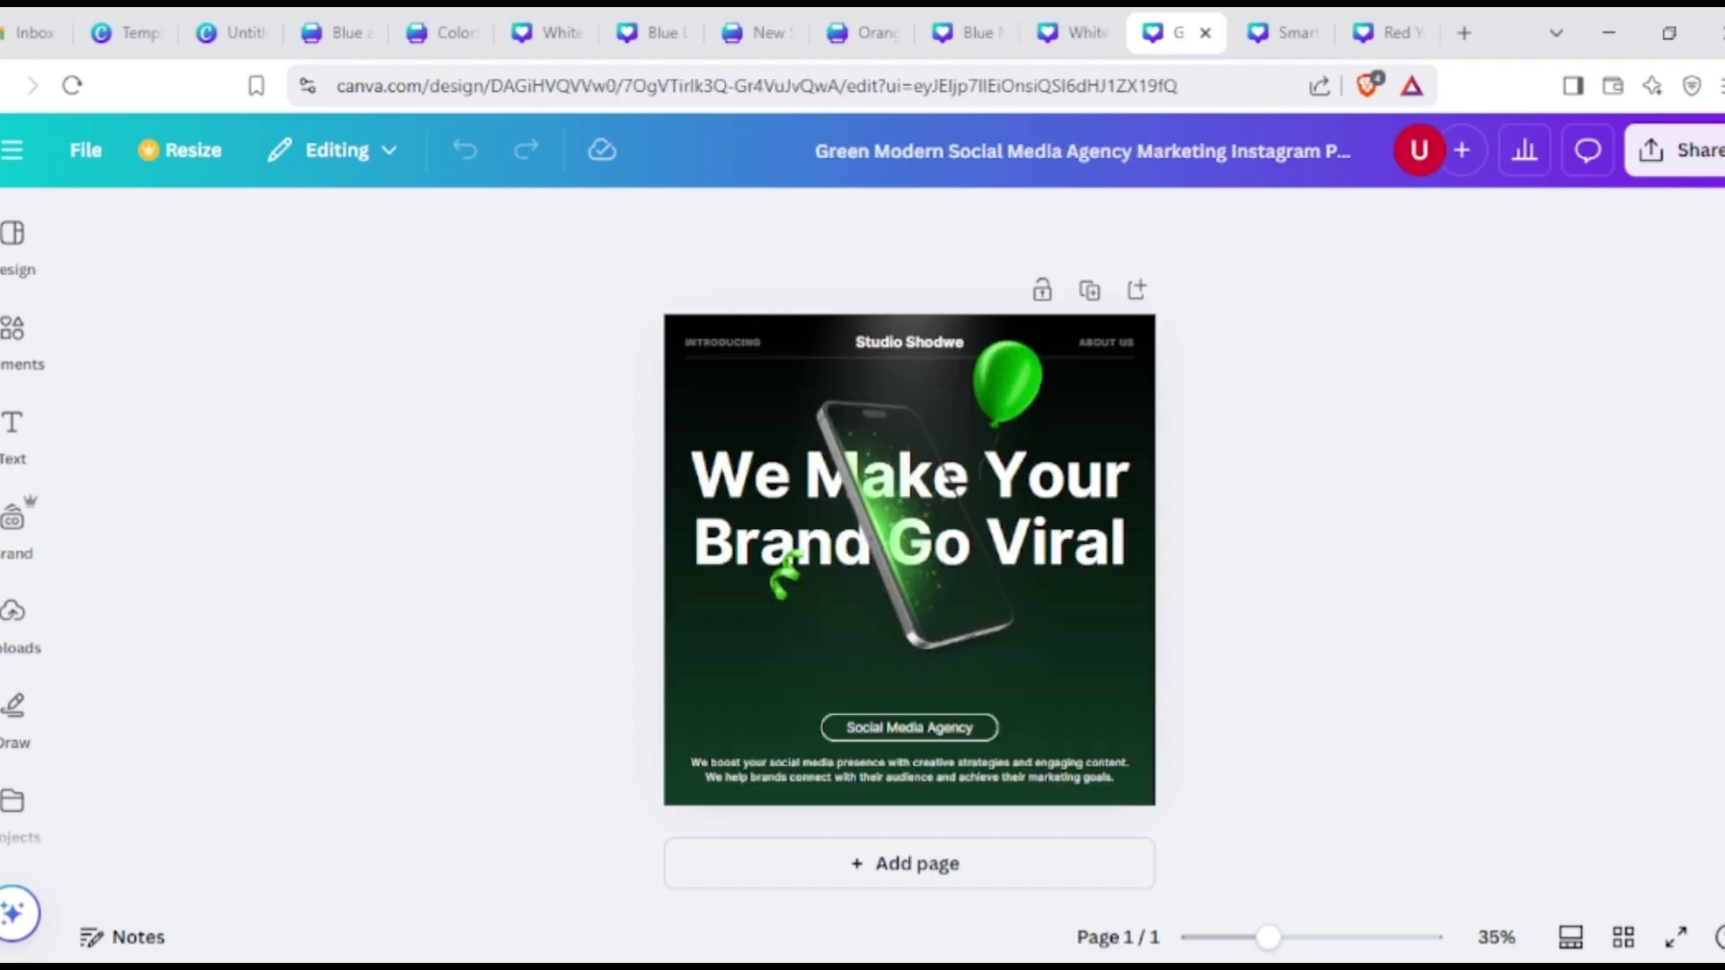
key("ctrl+Tab")
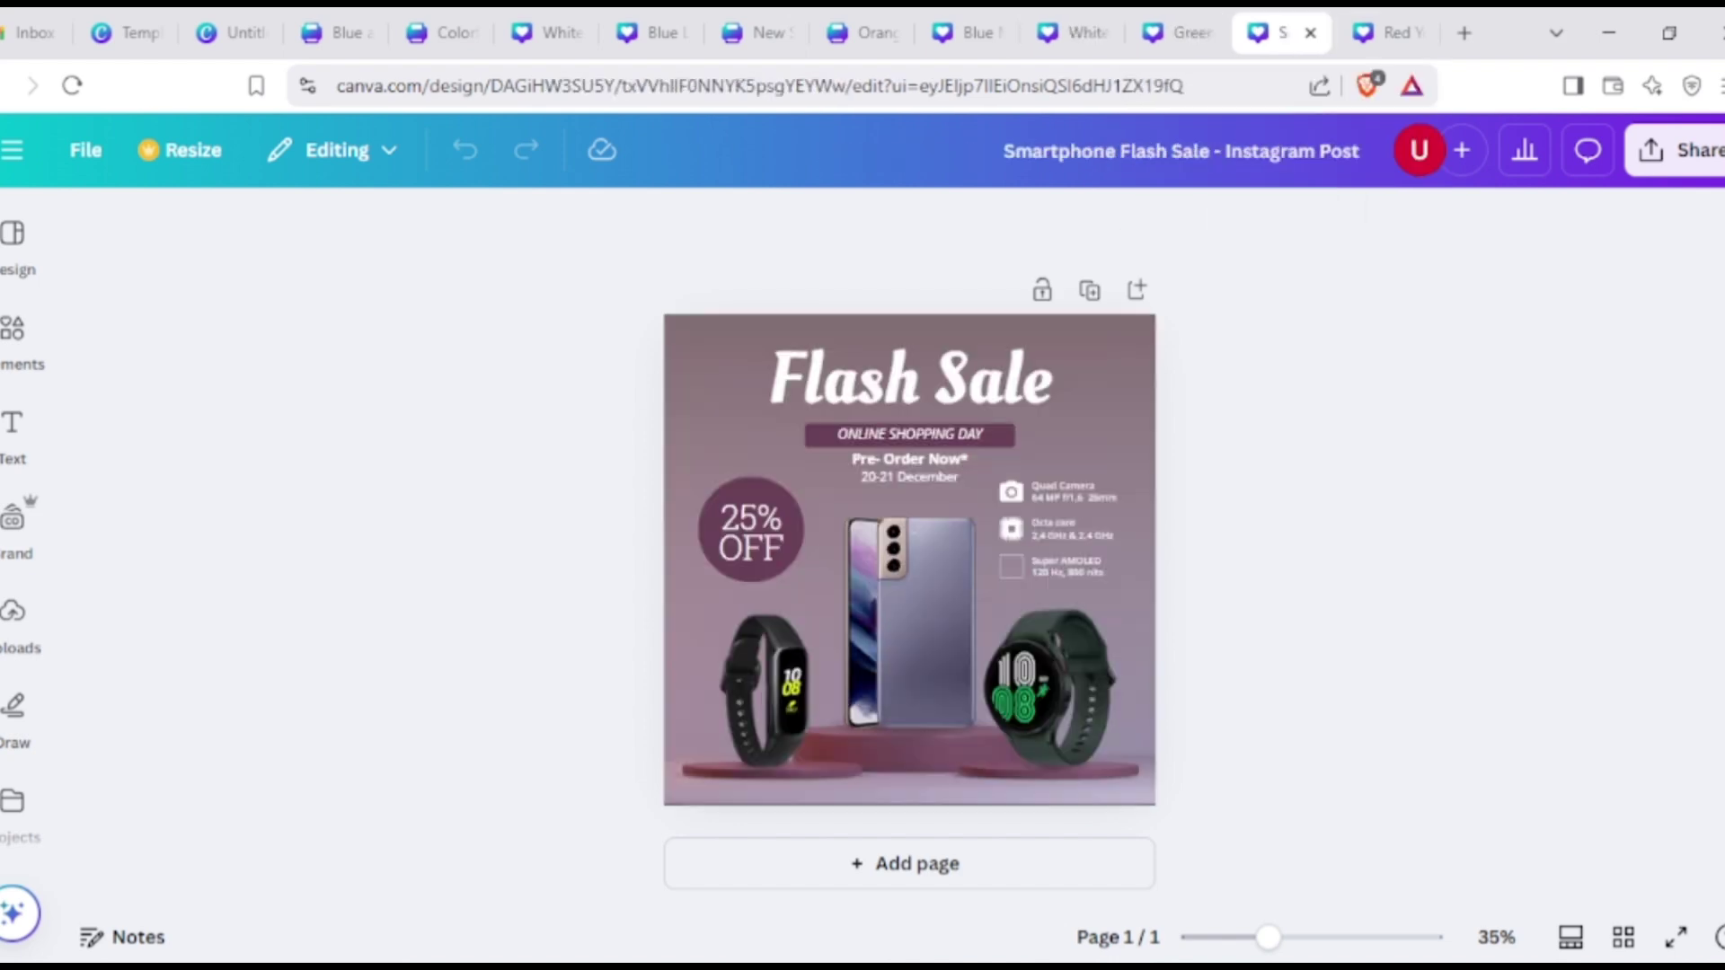
key("ctrl+Tab")
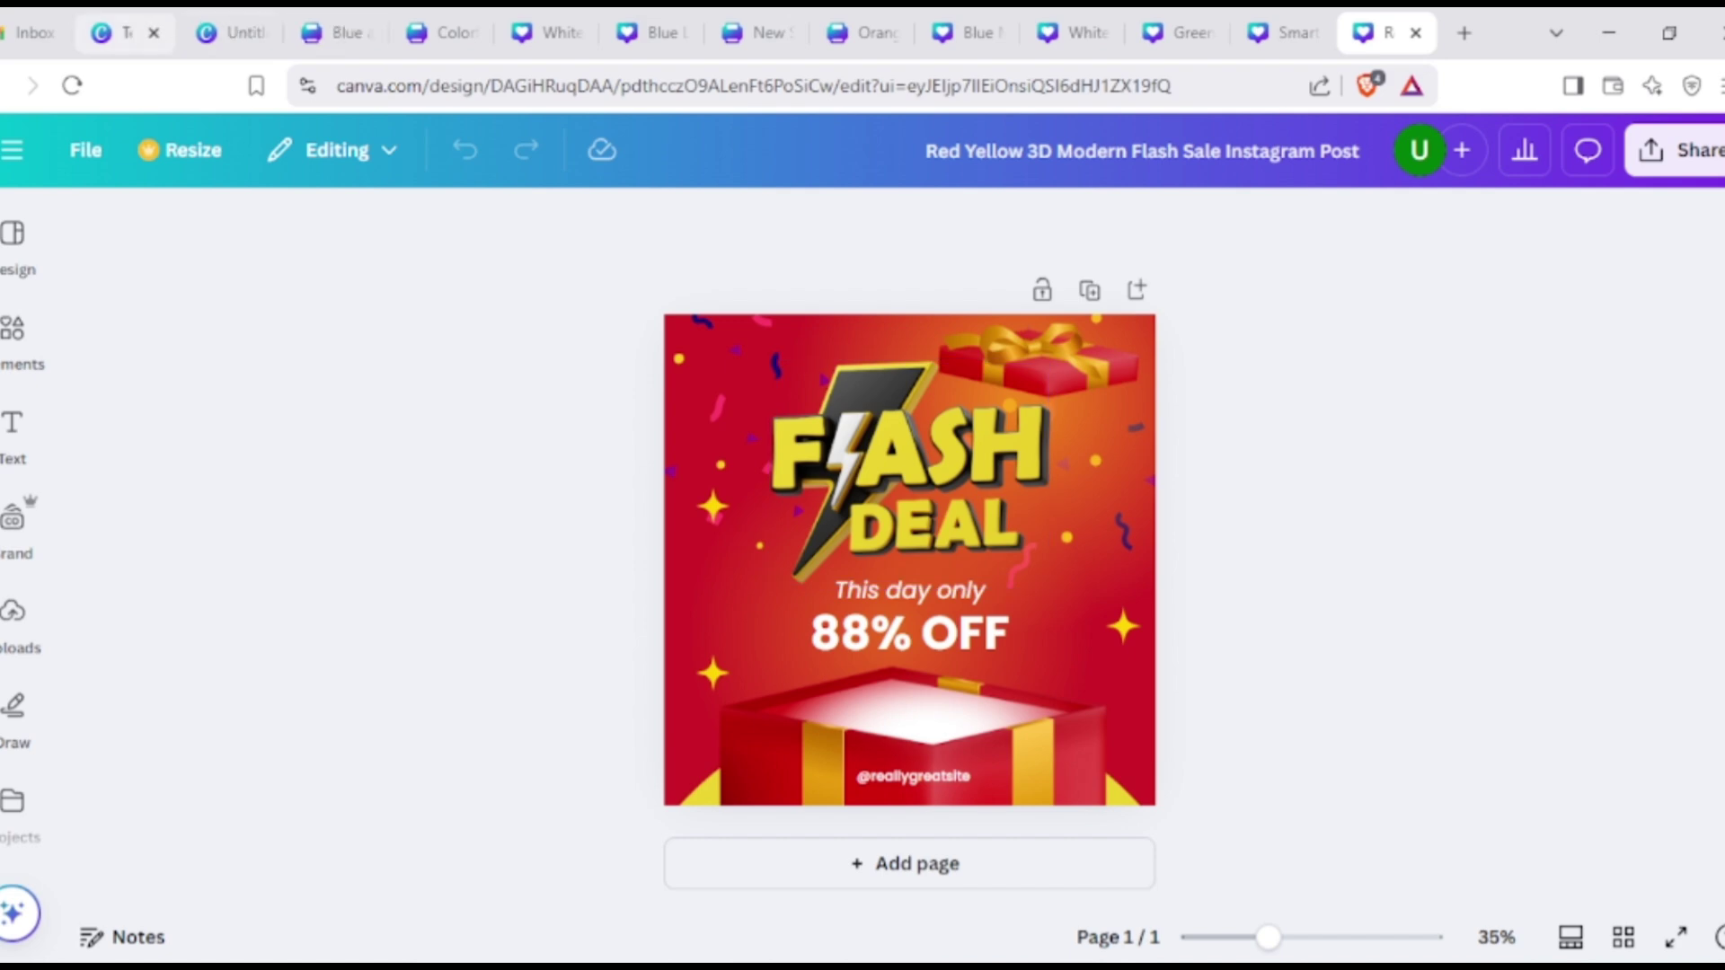
left_click(229, 32)
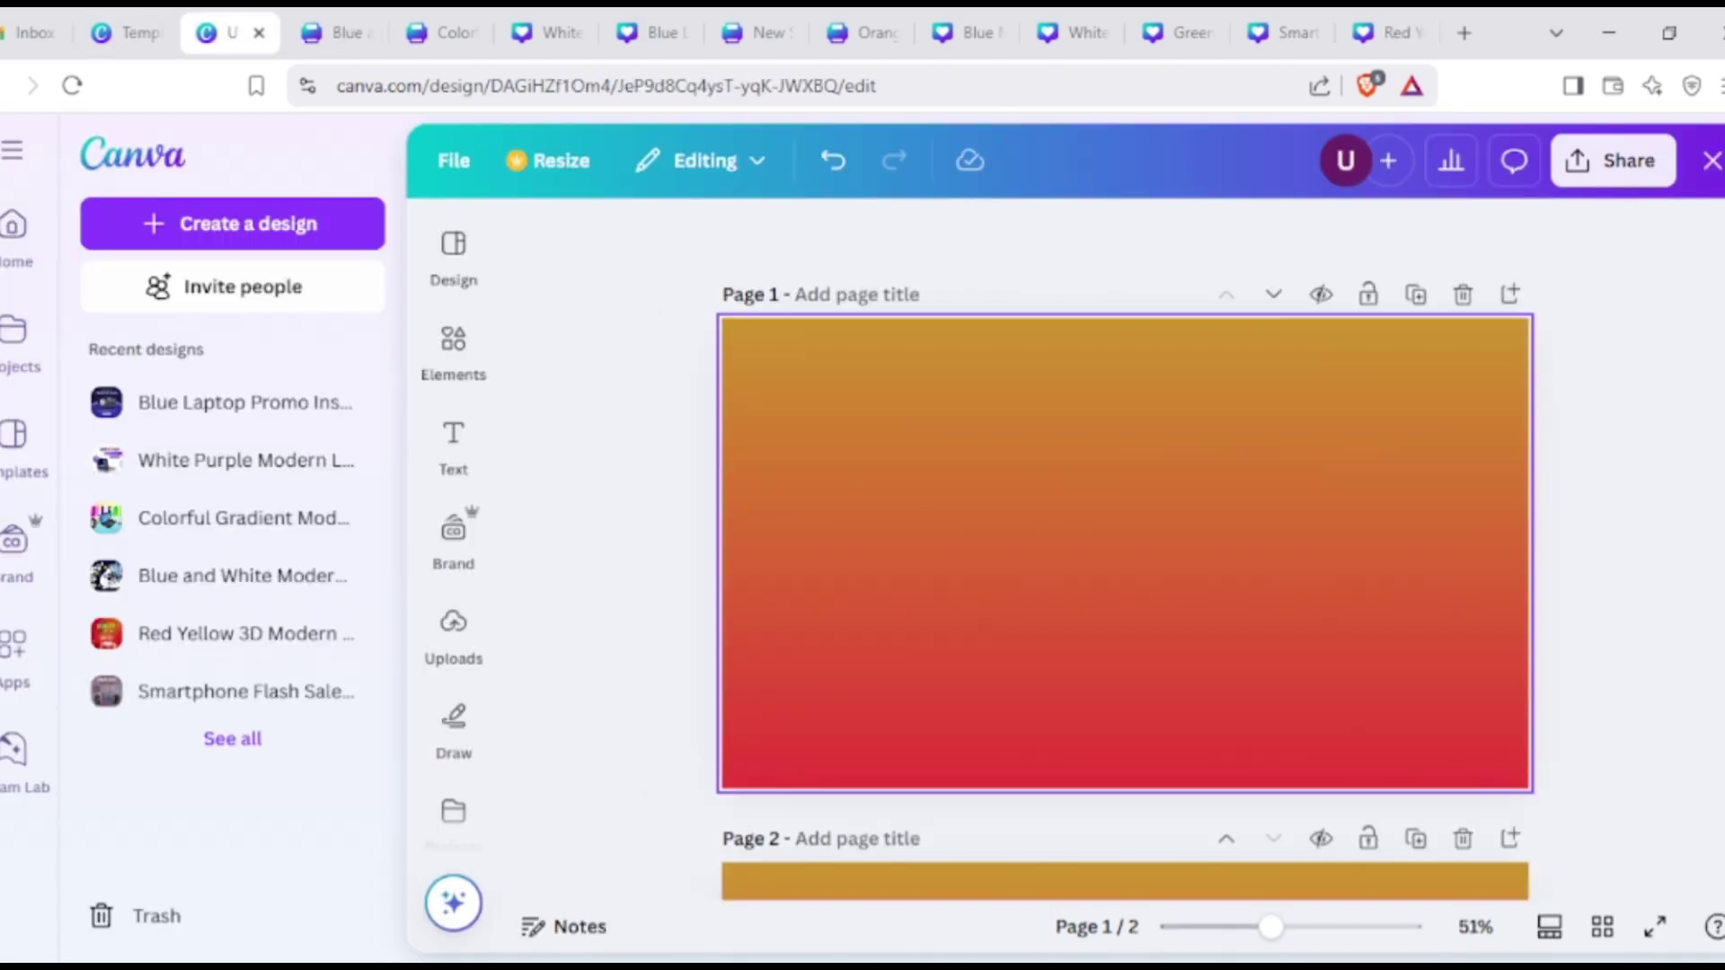
Paste the tilted white smartphone from Blue Modern Smartphone Sale onto banner page 1
key("ctrl+9")
key("ctrl+shift+Tab")
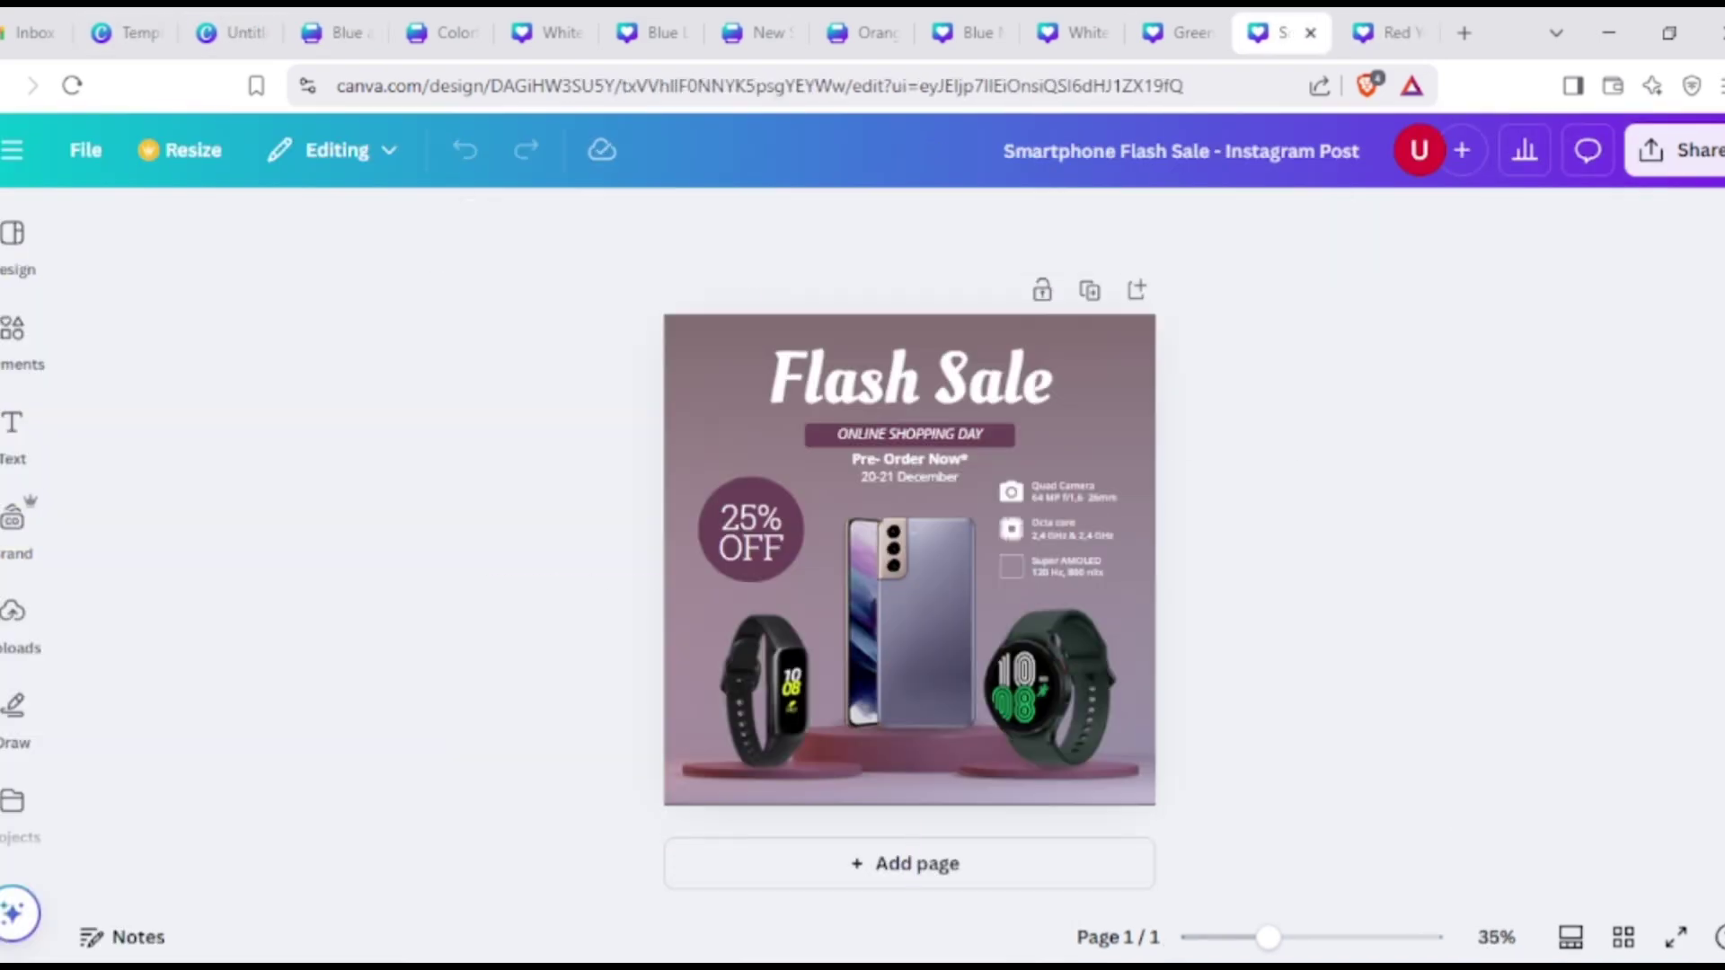
key("ctrl+shift+Tab")
key("ctrl+shift+Tab")
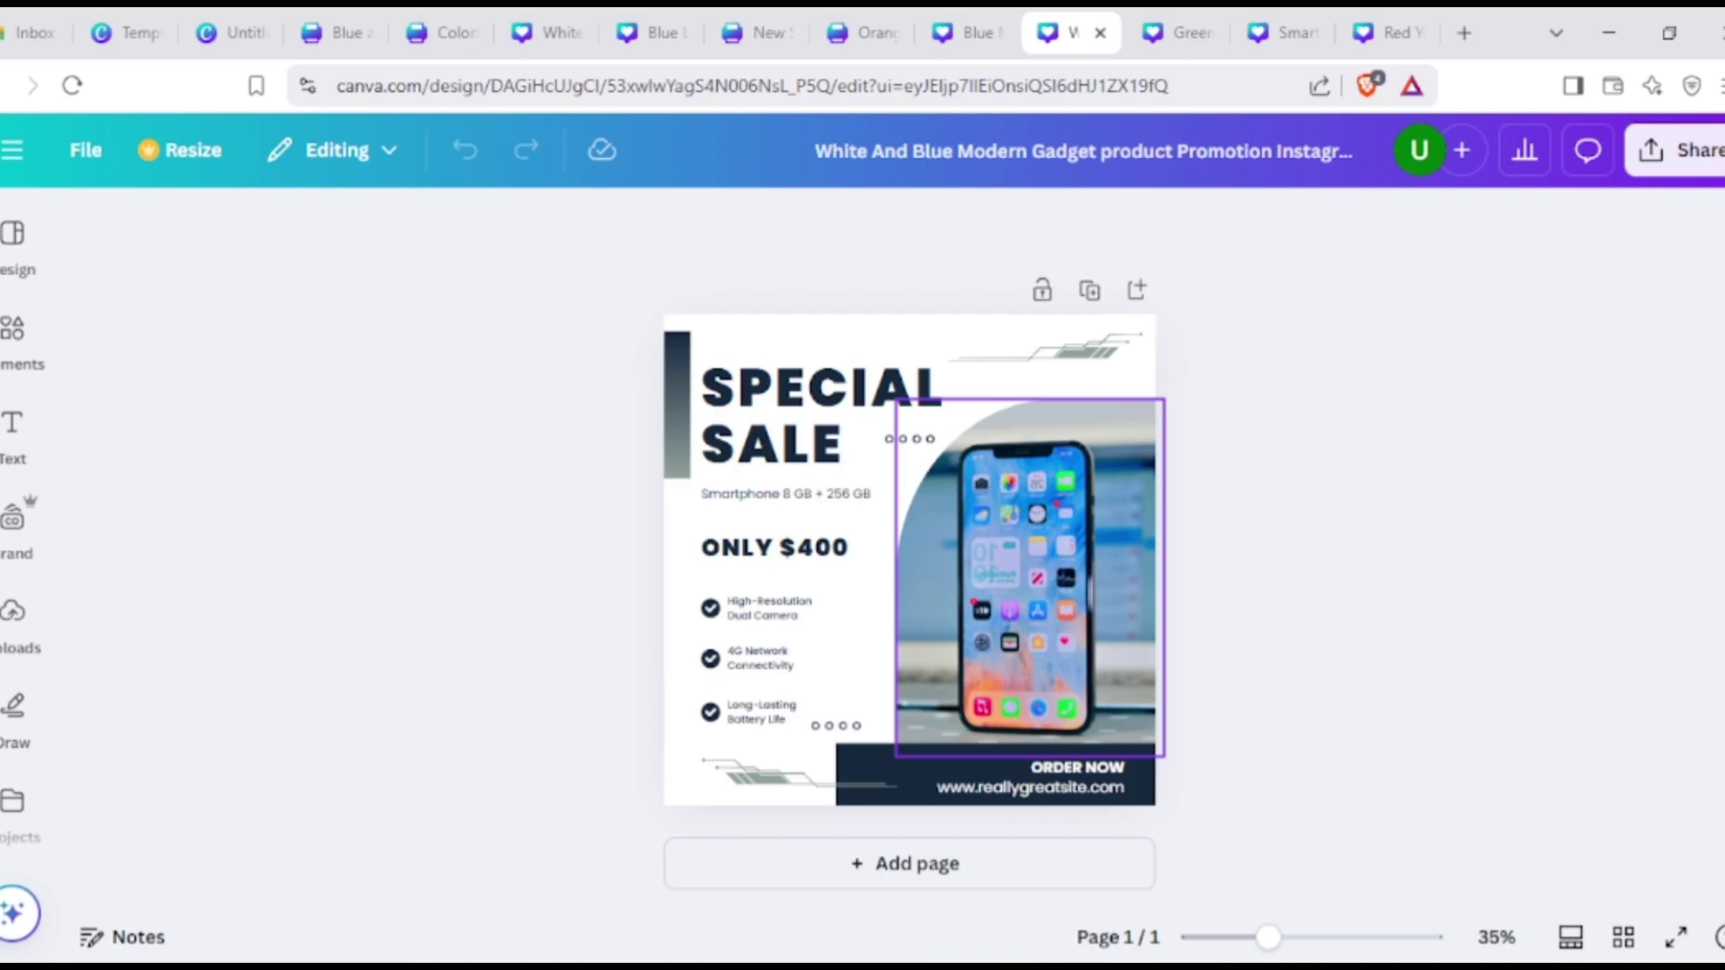
key("ctrl+shift+Tab")
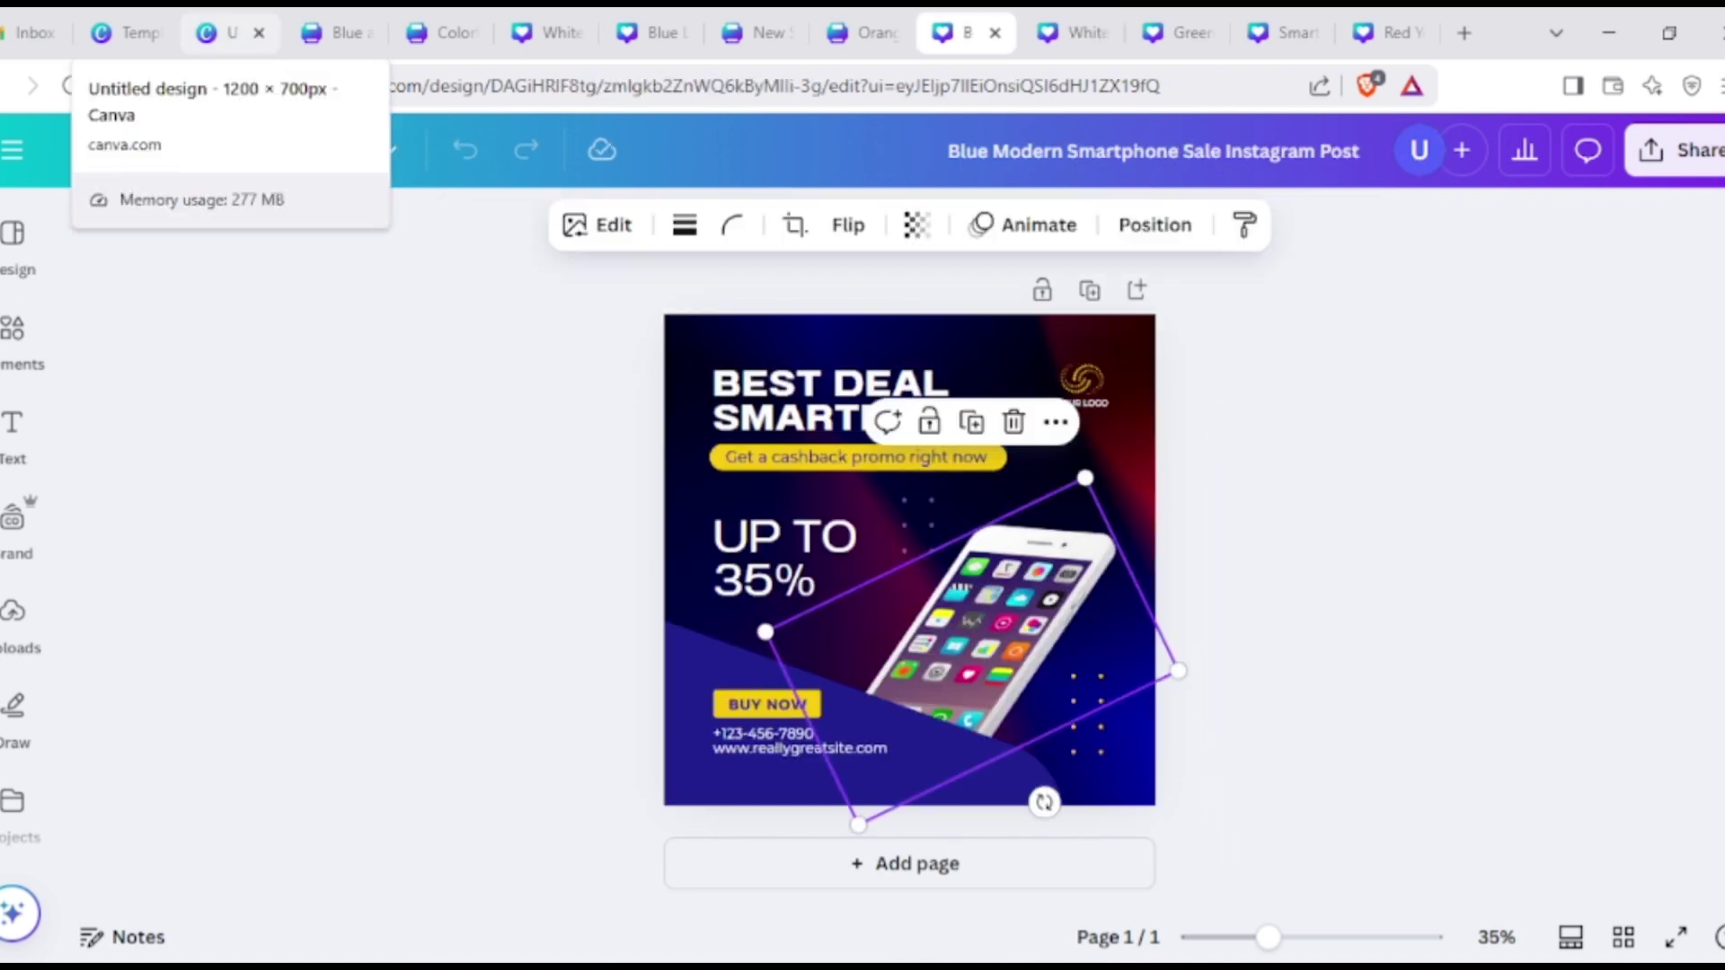
key("ctrl+3")
key("ctrl+v")
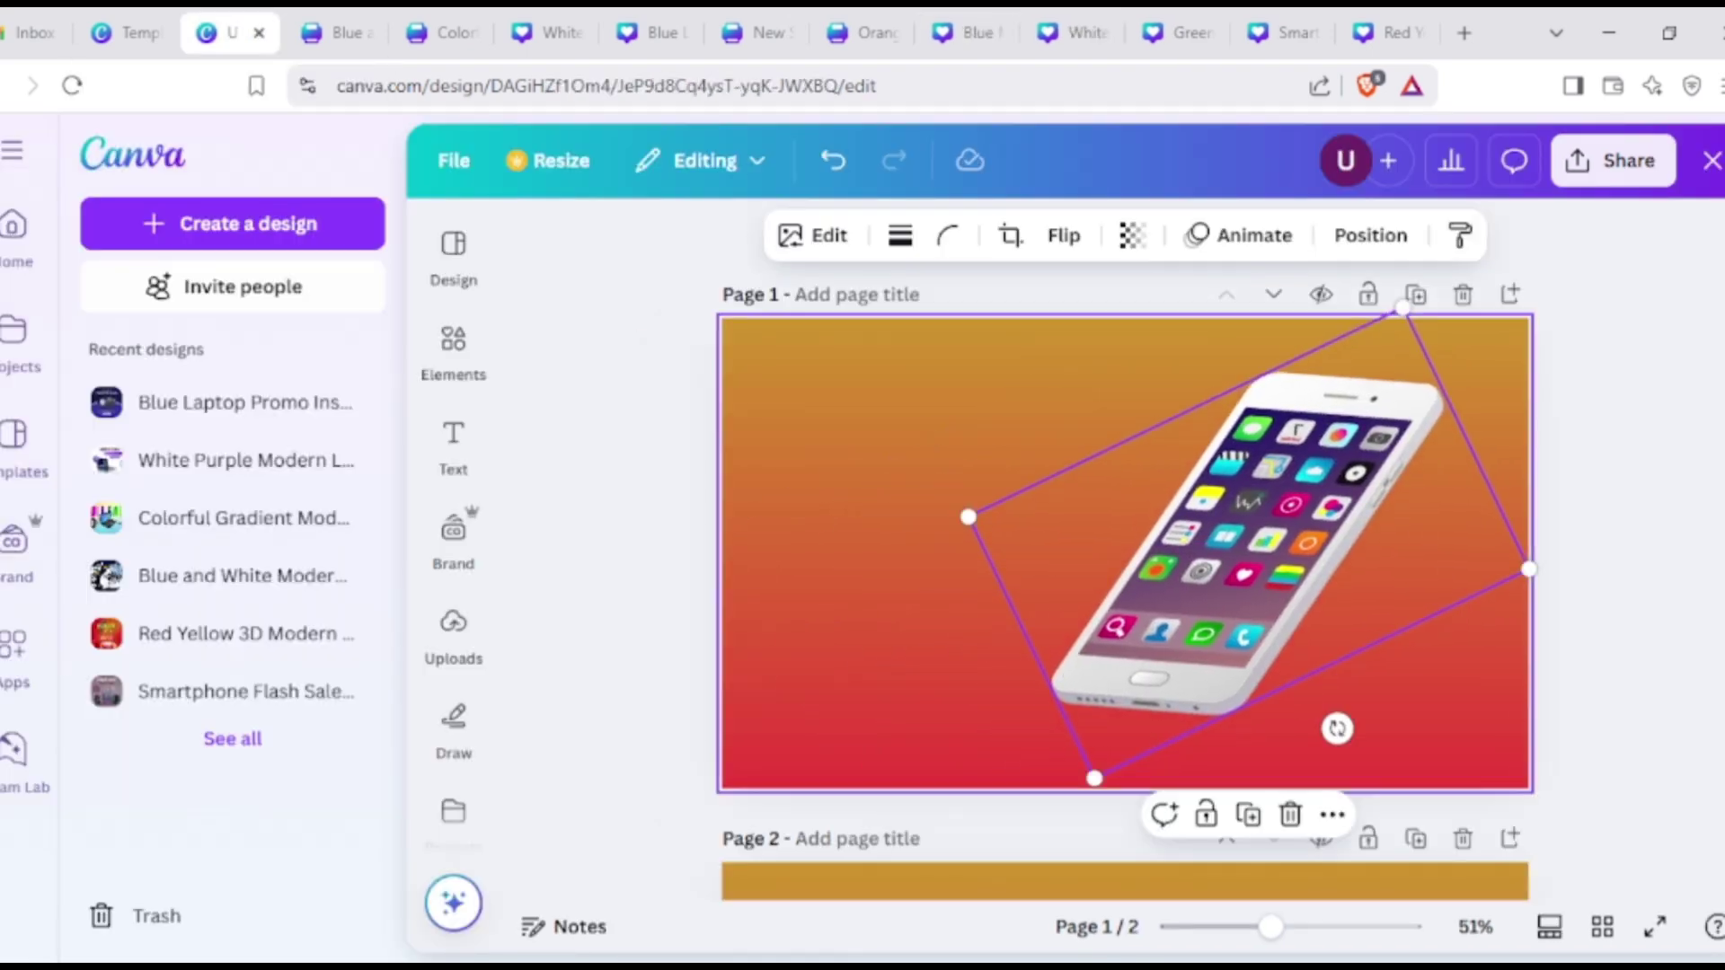
Add a paragraph text box to page 1 and set its font to Montserrat
left_click(453, 450)
left_click(732, 327)
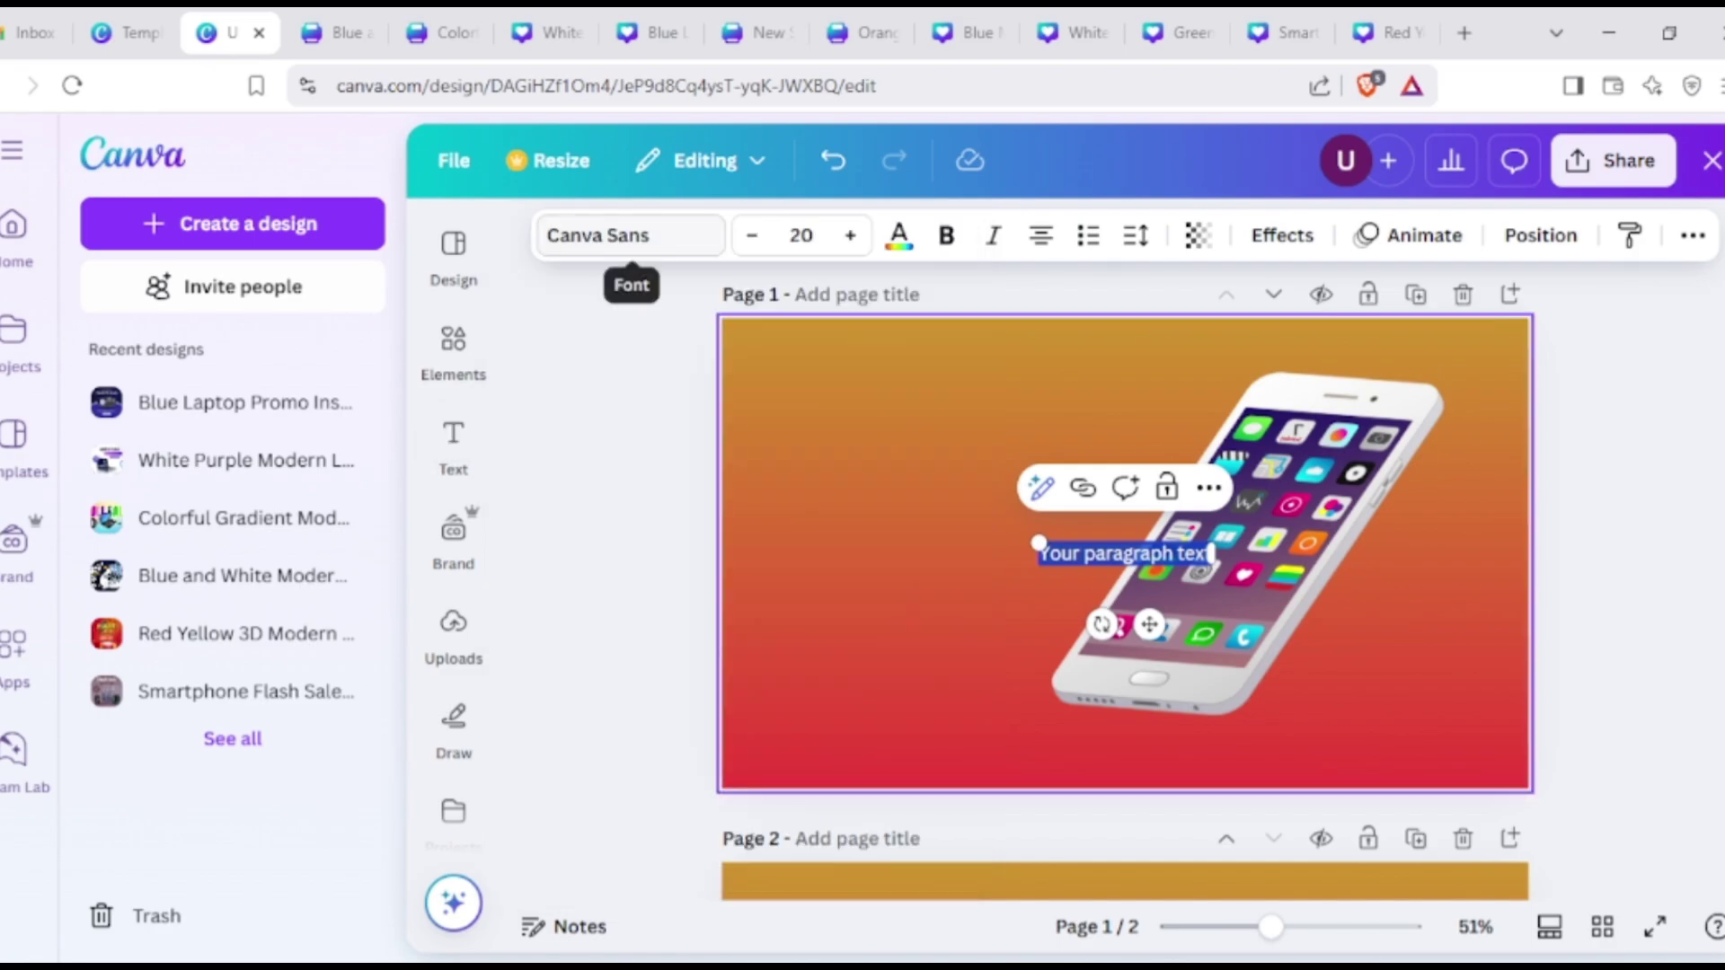
key("alt+Tab")
double_click(723, 361)
key("ctrl+c")
key("alt+Tab")
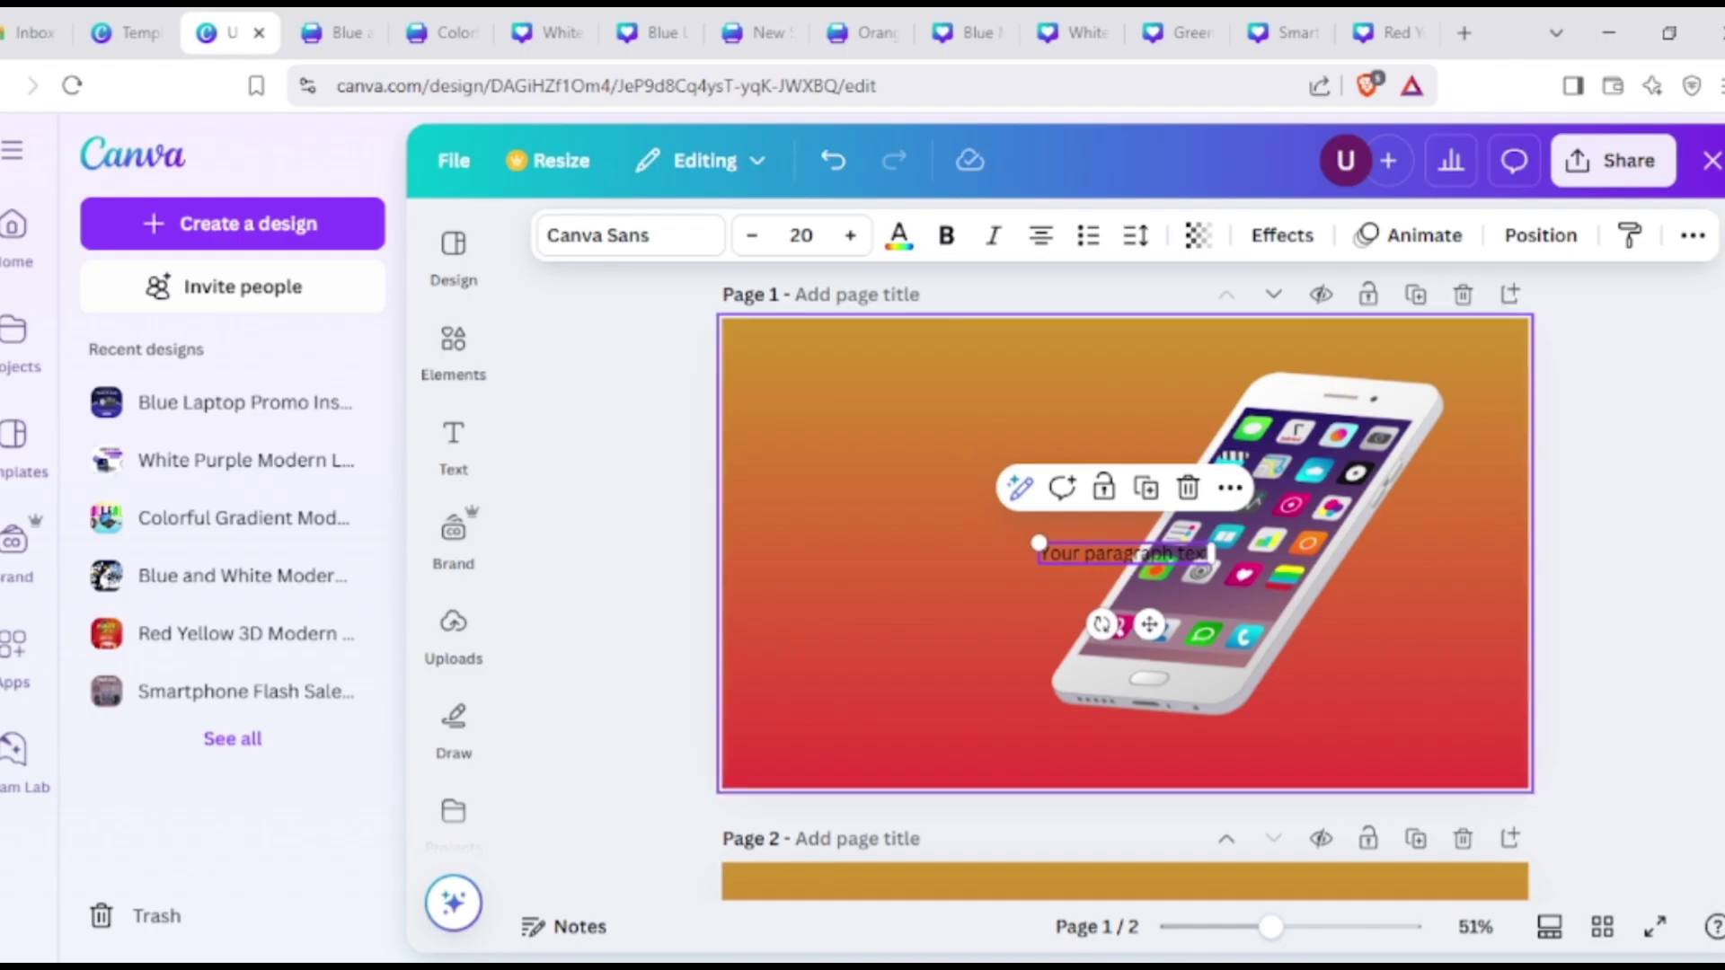
left_click(629, 234)
key("ctrl+v")
left_click(620, 560)
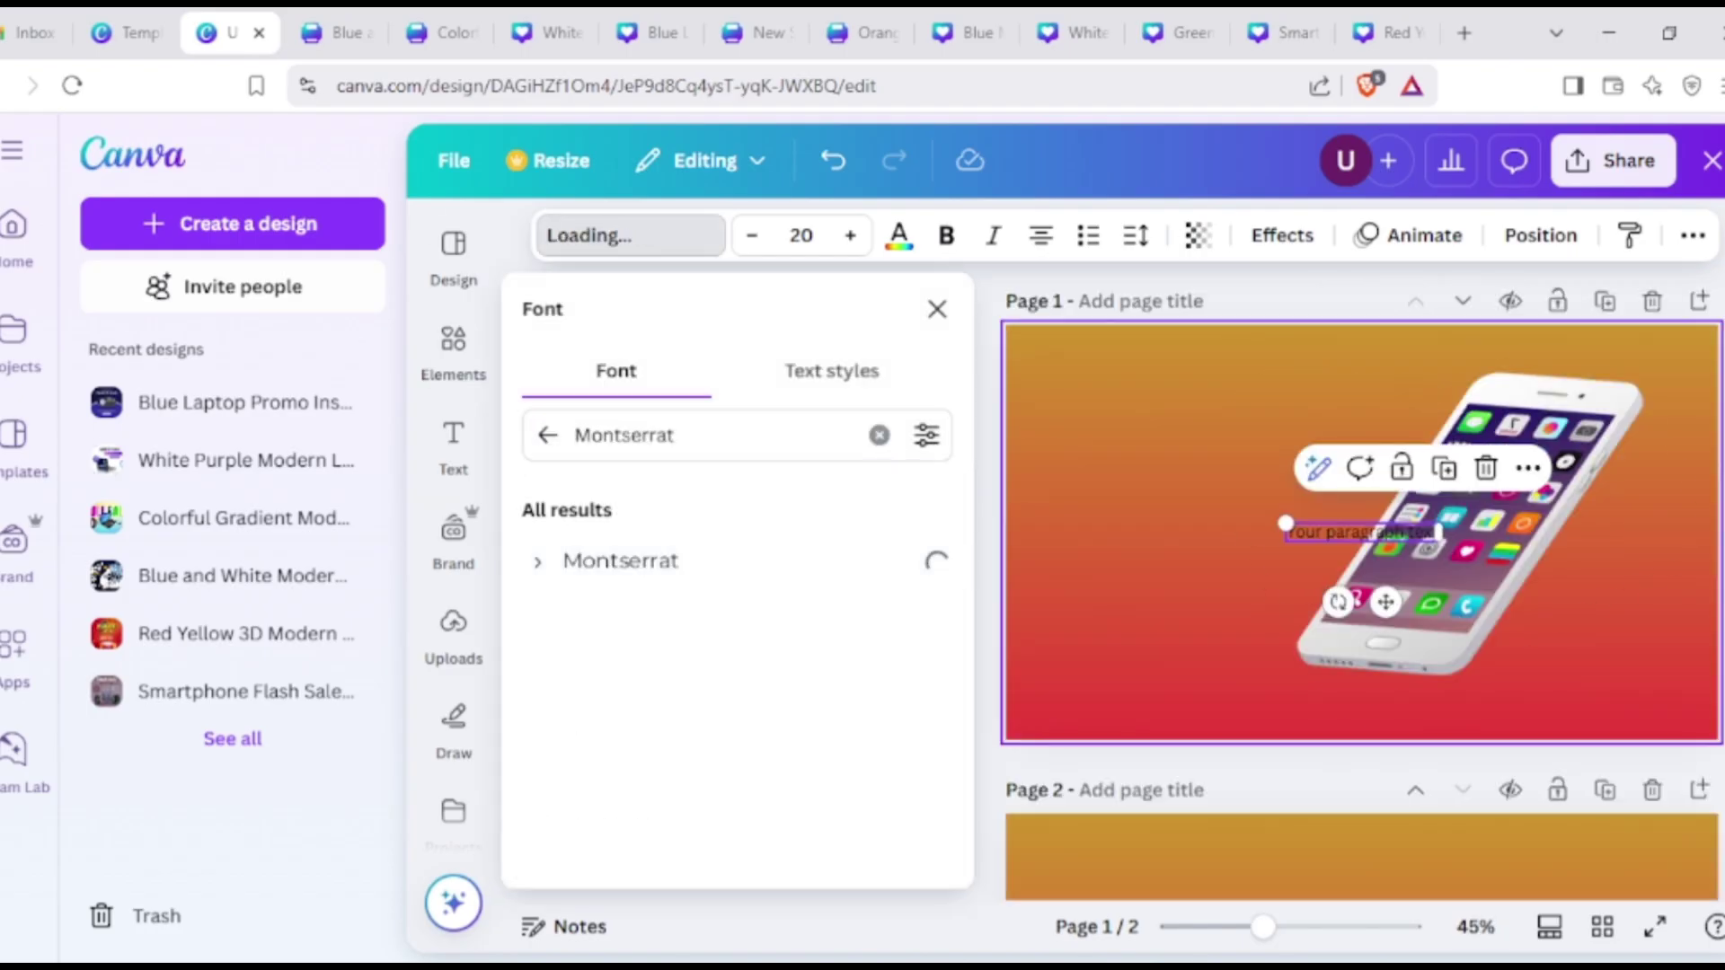
Move the text to page 1's top-left, type 'NO.1 ICT ONLINE STORE' and enlarge it to 69
left_click_drag(1362, 532, 1128, 387)
double_click(1142, 386)
type("NO.1")
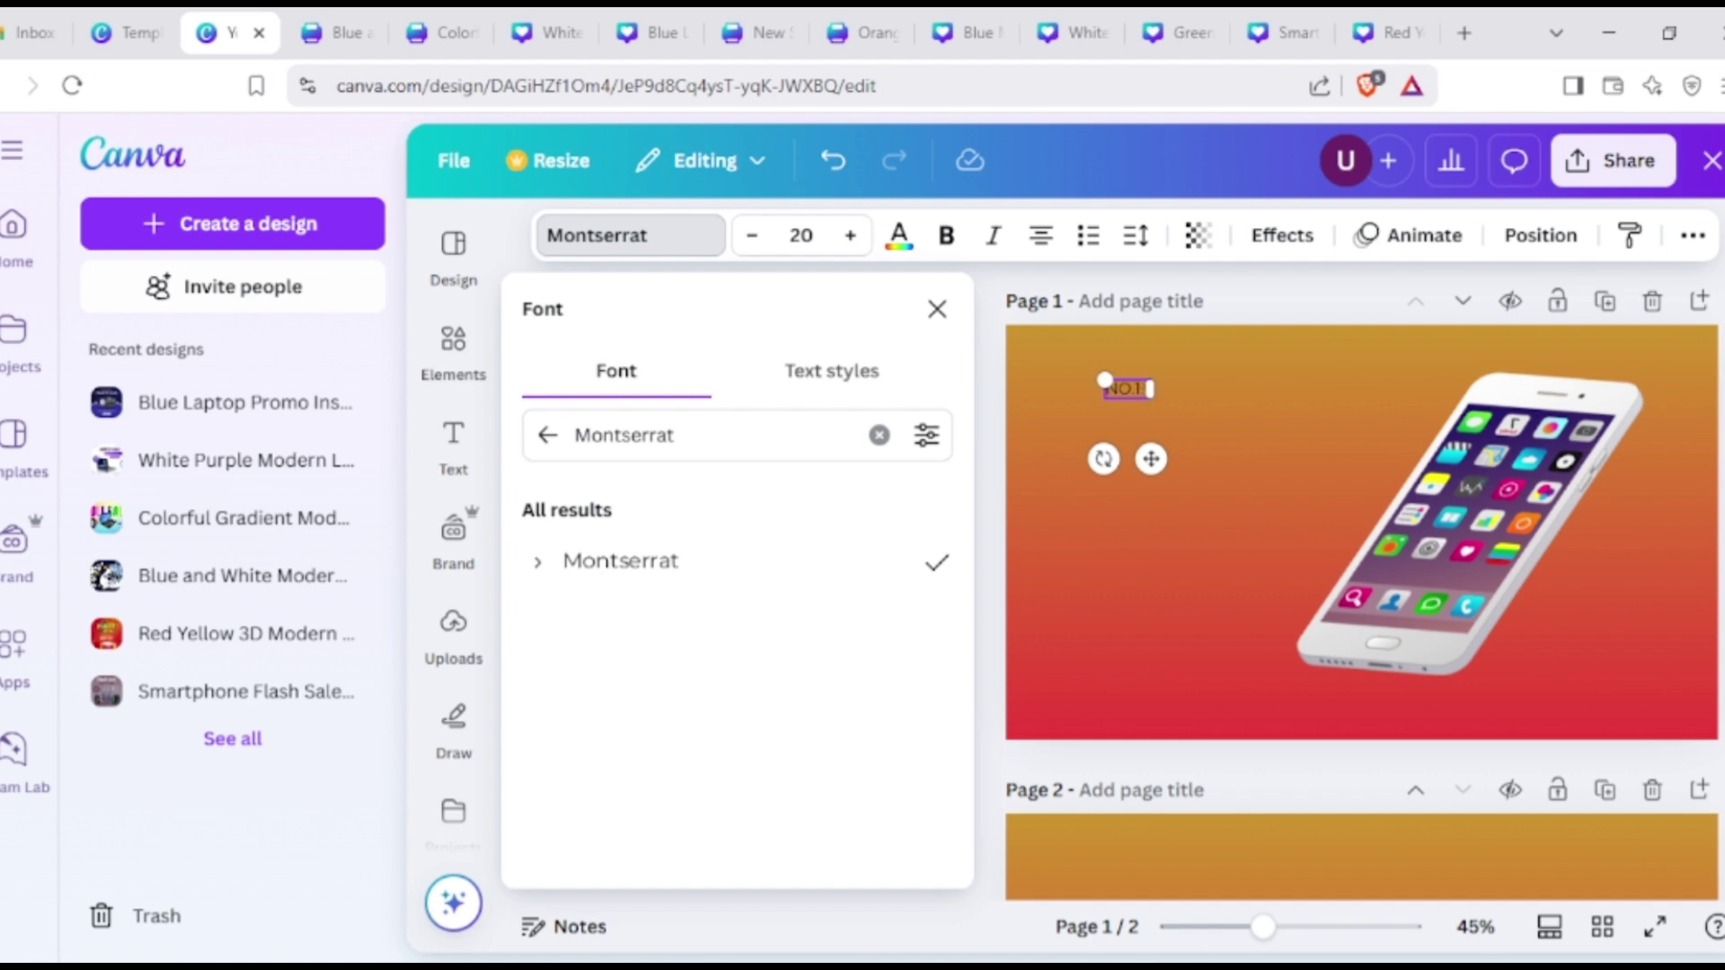
type(" ICT ONLINE STORE")
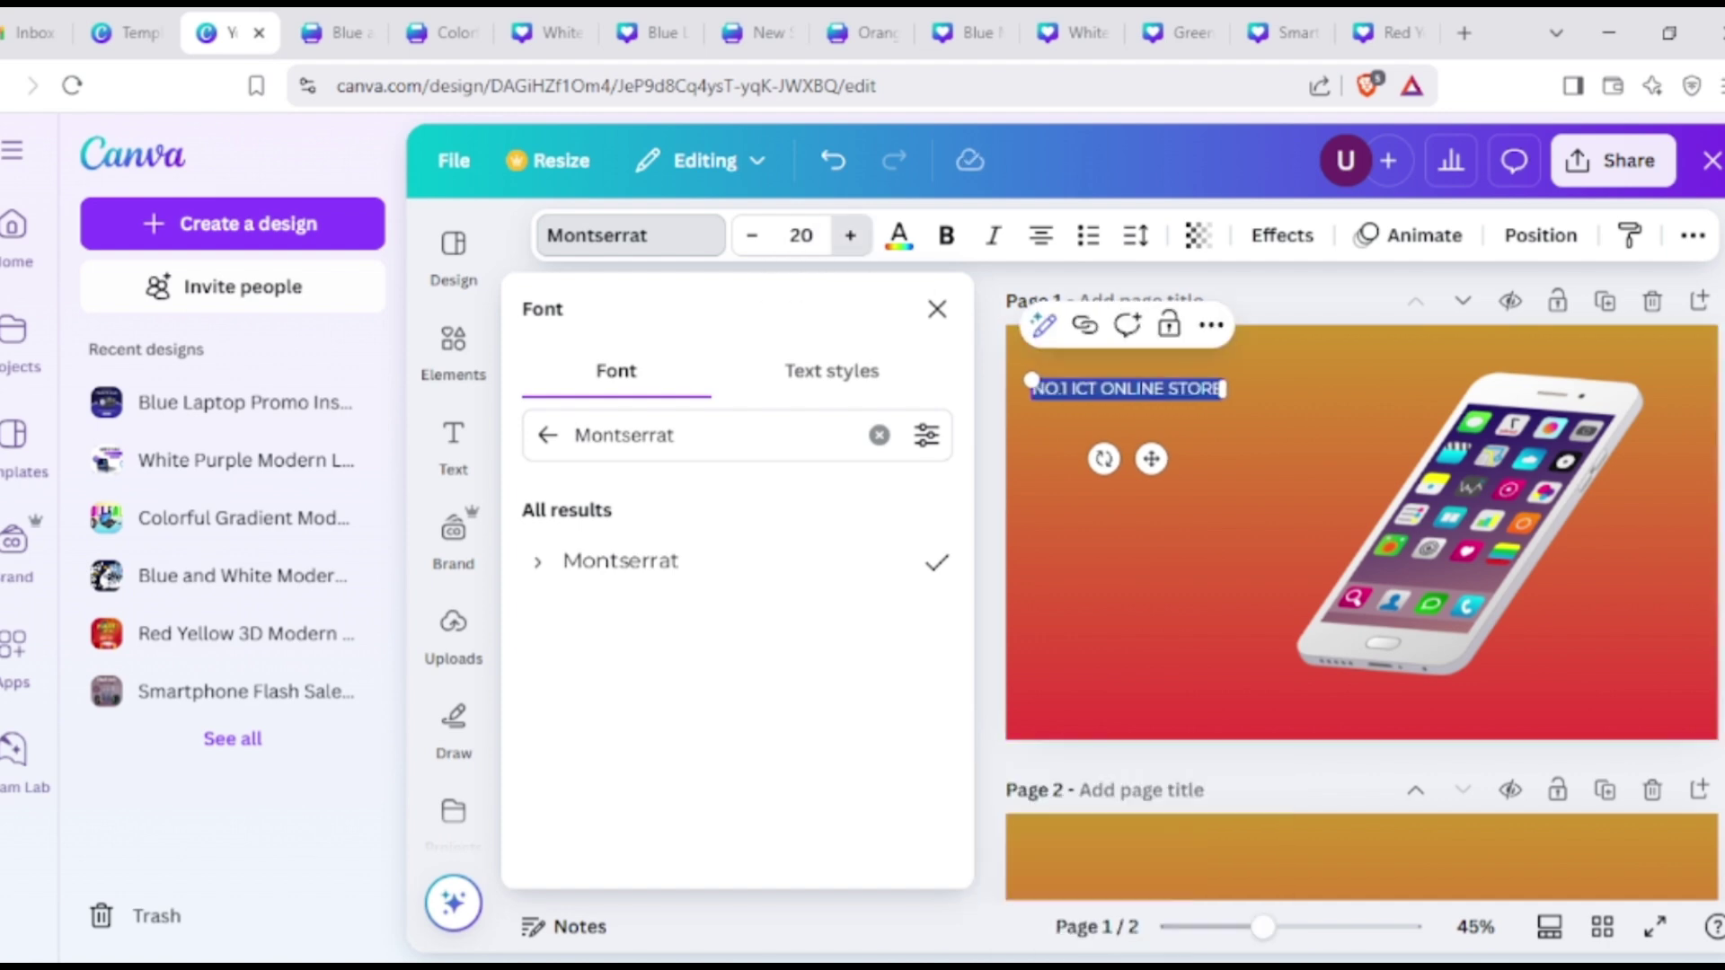
key("ctrl+shift+period")
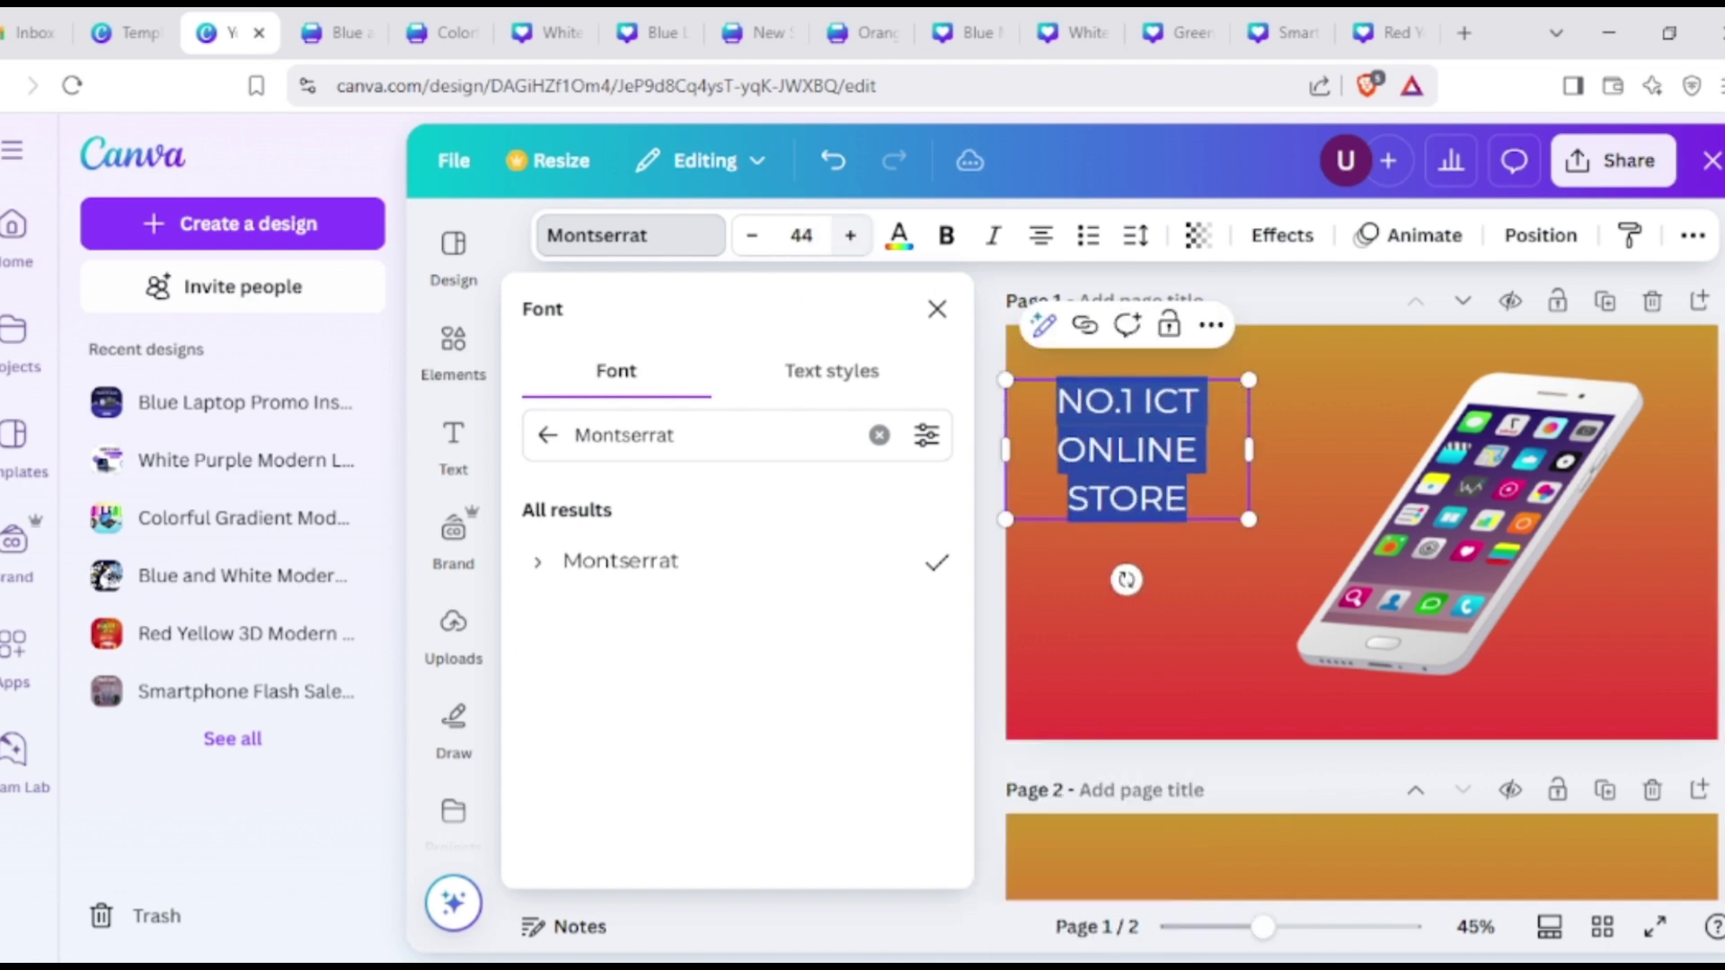
scroll(1123, 521, "up", 2)
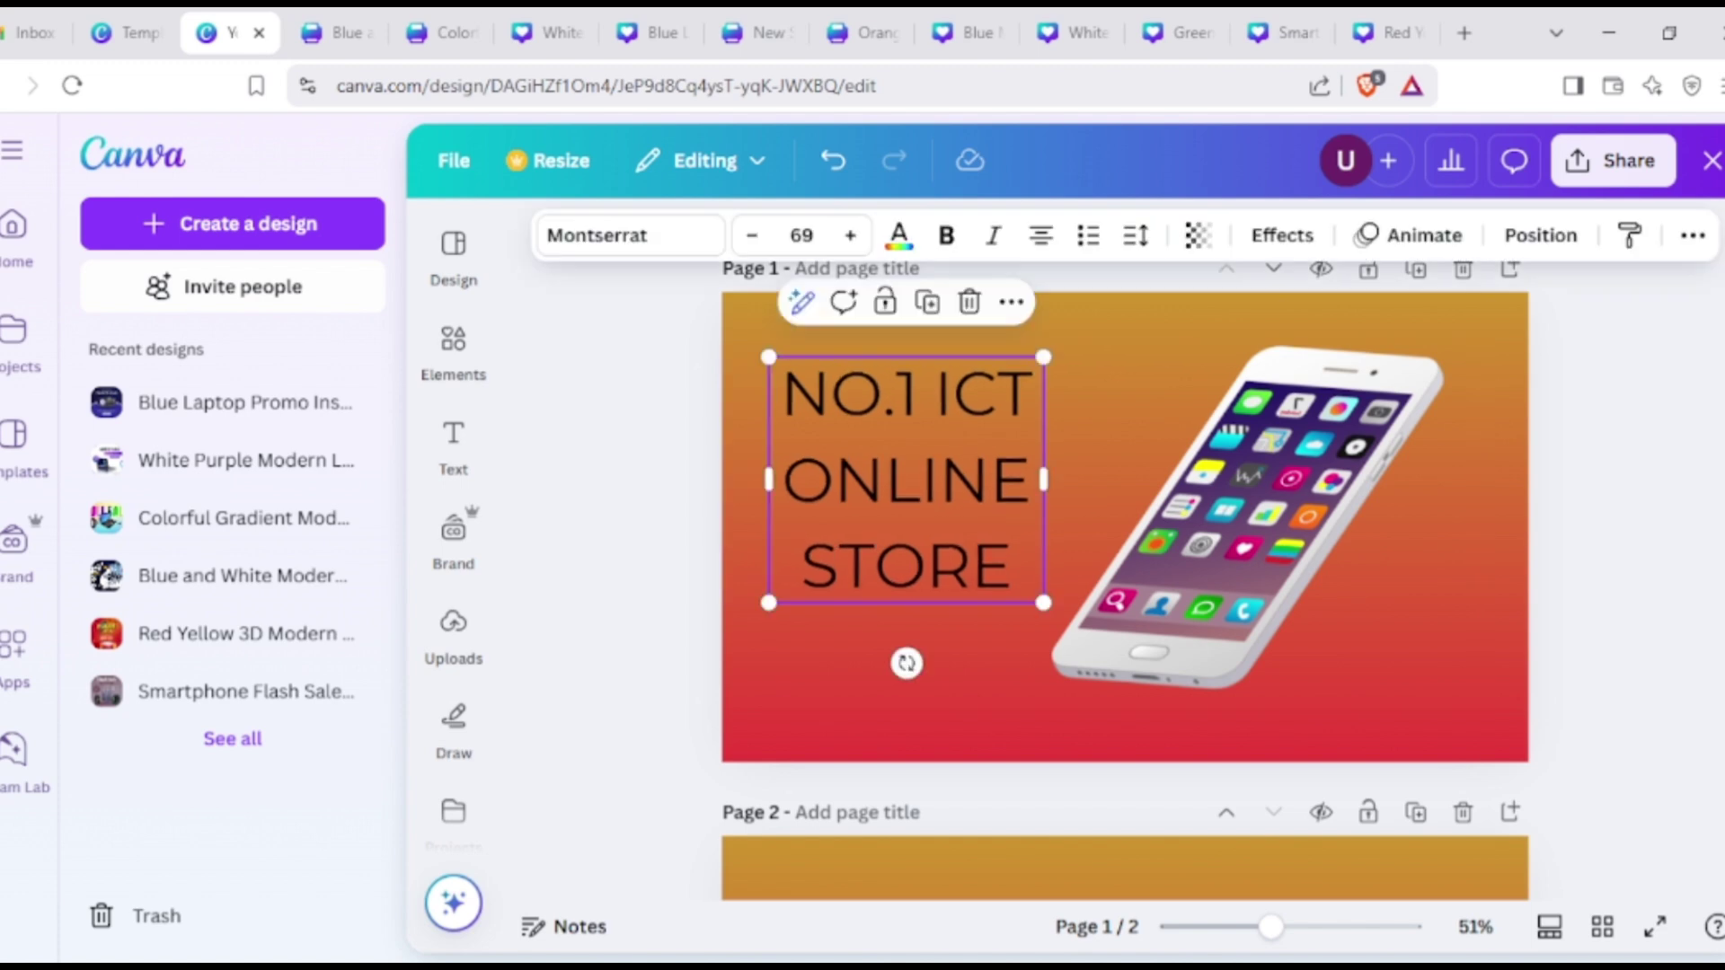
Copy the outline frame from the Blue Laptop Promo design and fit it around the headline
left_click(652, 32)
left_click(910, 688)
key("ctrl+c")
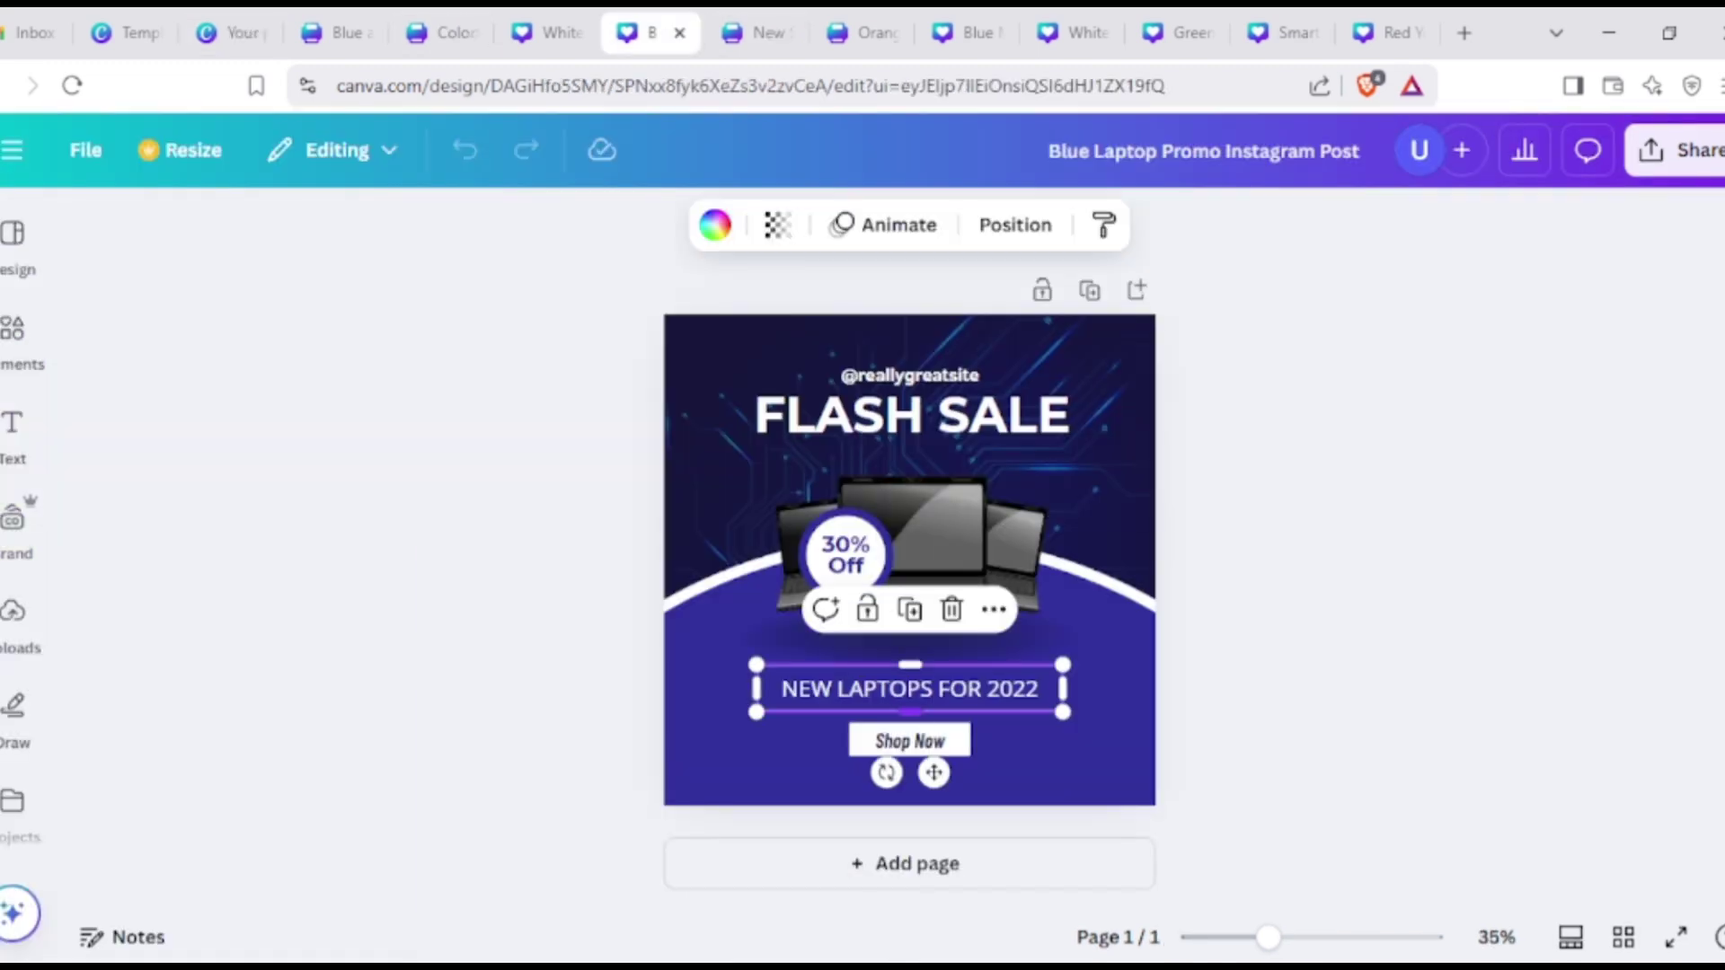
left_click(215, 33)
key("ctrl+v")
left_click_drag(947, 361, 948, 617)
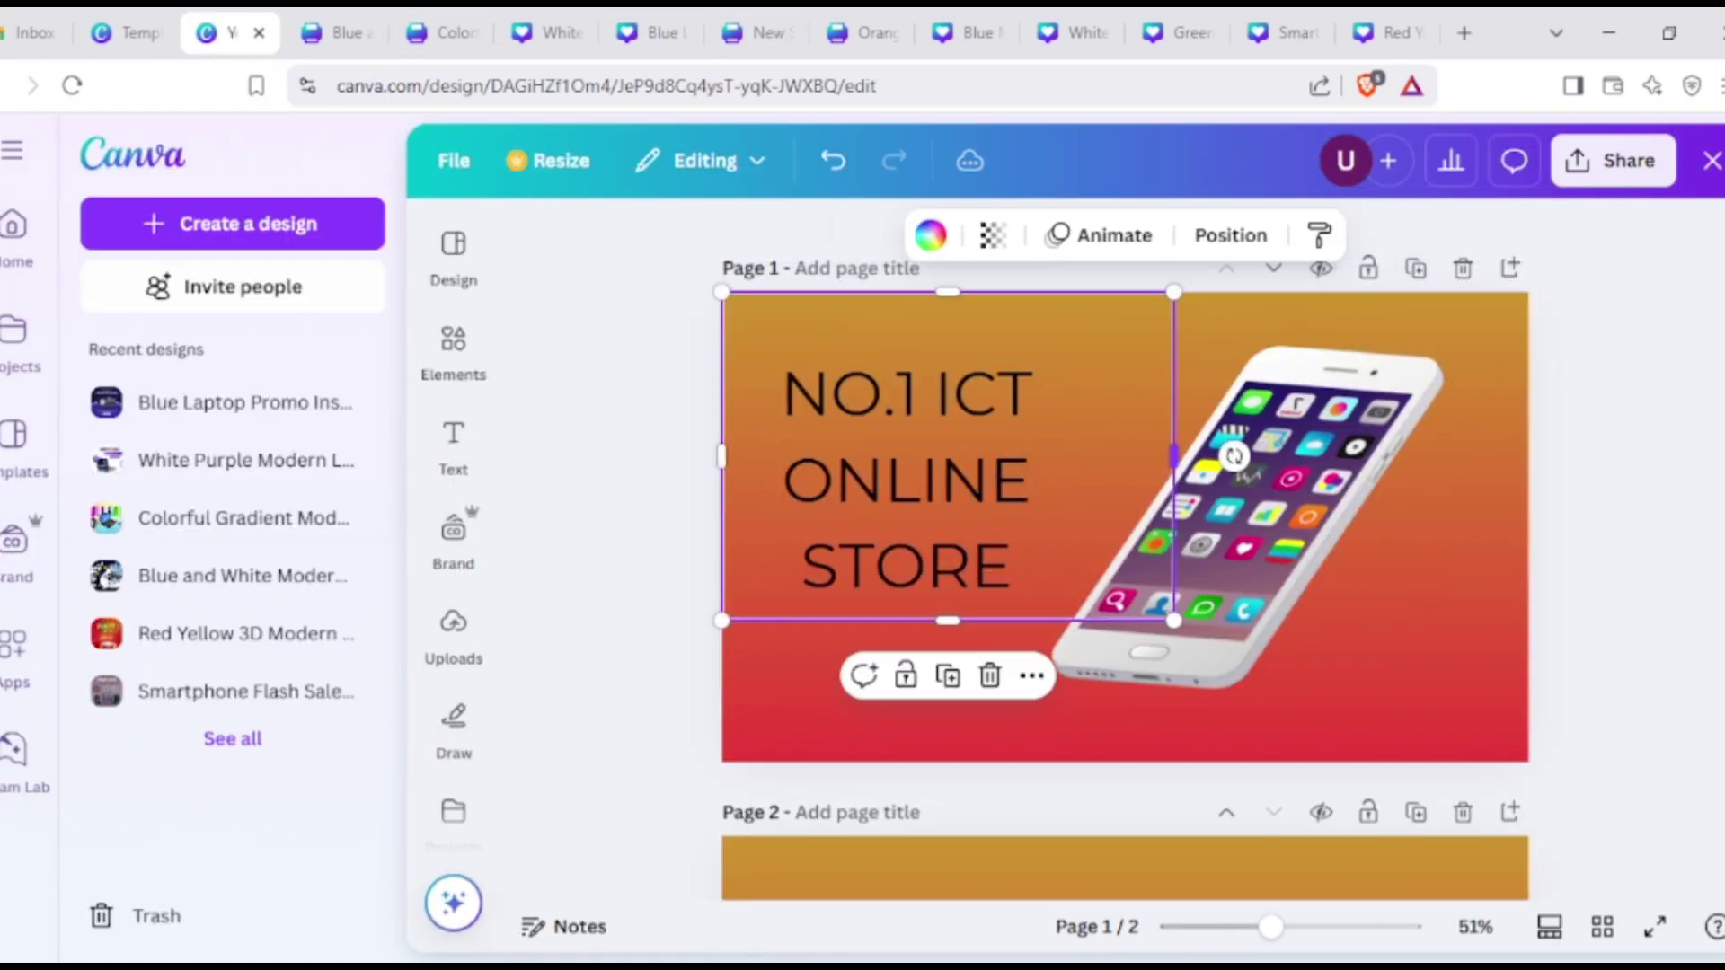
left_click_drag(1175, 452, 1062, 452)
left_click_drag(894, 452, 923, 479)
mouse_move(1093, 642)
left_mouse_down()
mouse_move(1074, 620)
mouse_move(1067, 647)
left_mouse_up()
Make the NO.1 ICT ONLINE STORE headline text white
right_click(1060, 468)
key("Escape")
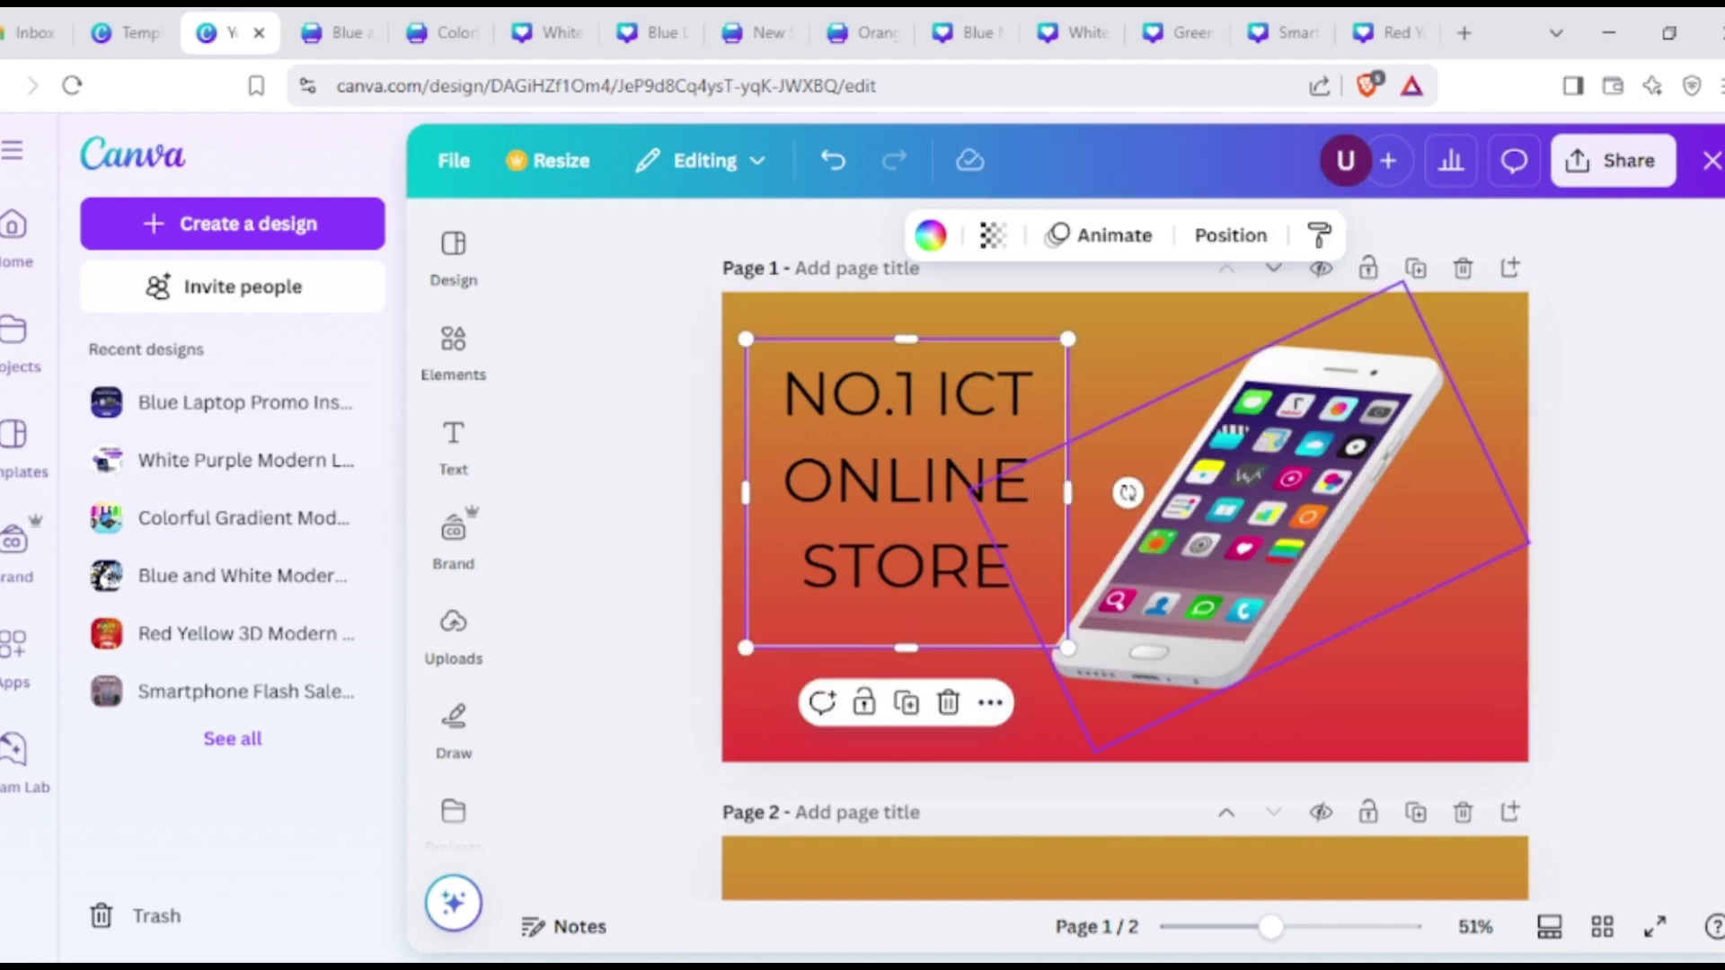
right_click(1060, 467)
key("Escape")
left_click(1014, 627)
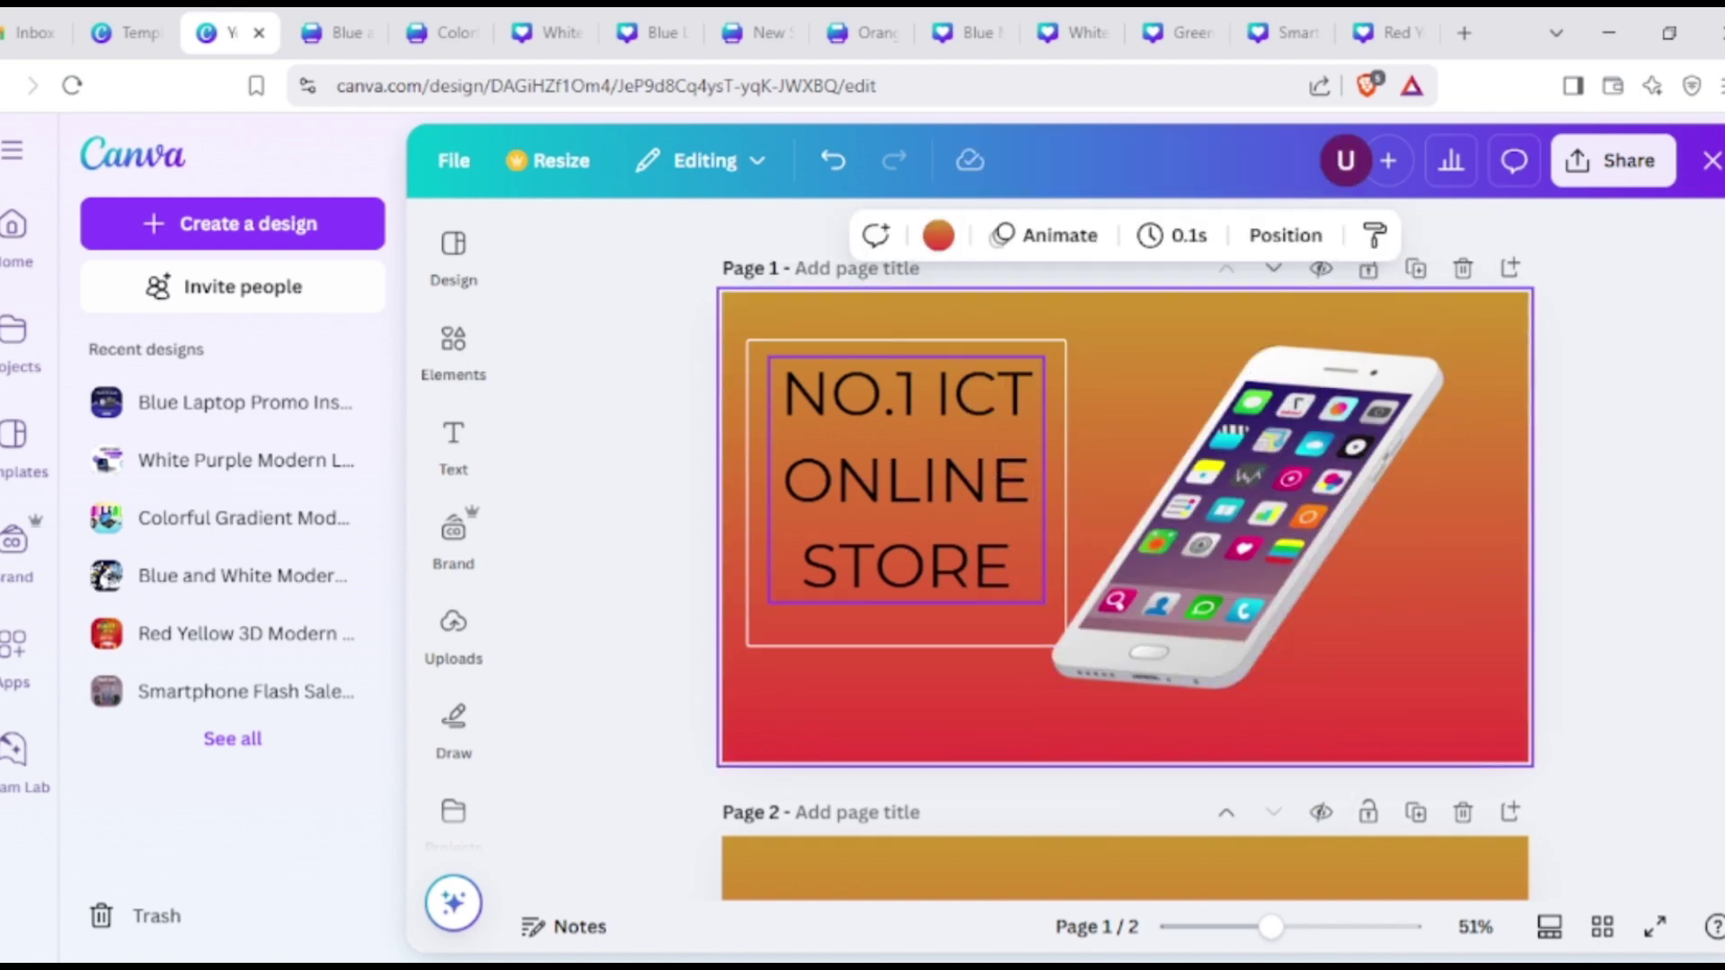
left_click(927, 575)
left_click(899, 236)
left_click(1177, 696)
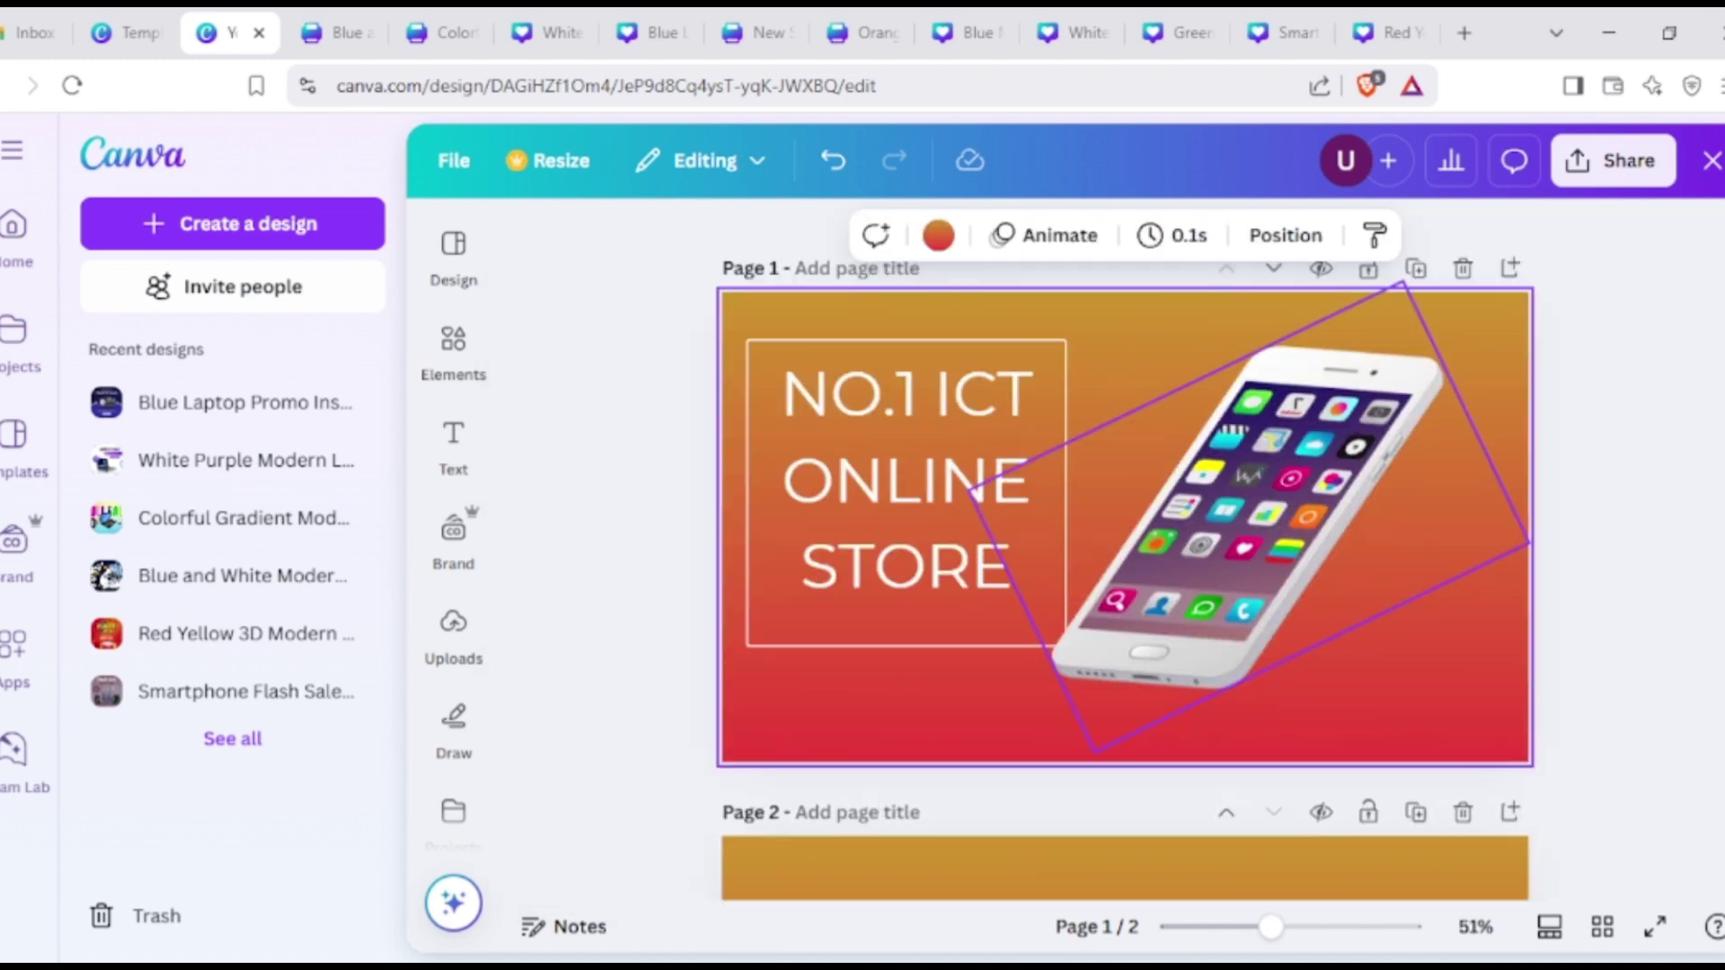
Select the centre laptop image in the Blue Laptop Promo design
left_click(665, 359)
left_click(651, 33)
left_click(939, 544)
Paste the centre laptop onto page 1, shrink it and place it below the headline
key("ctrl+c")
left_click(230, 33)
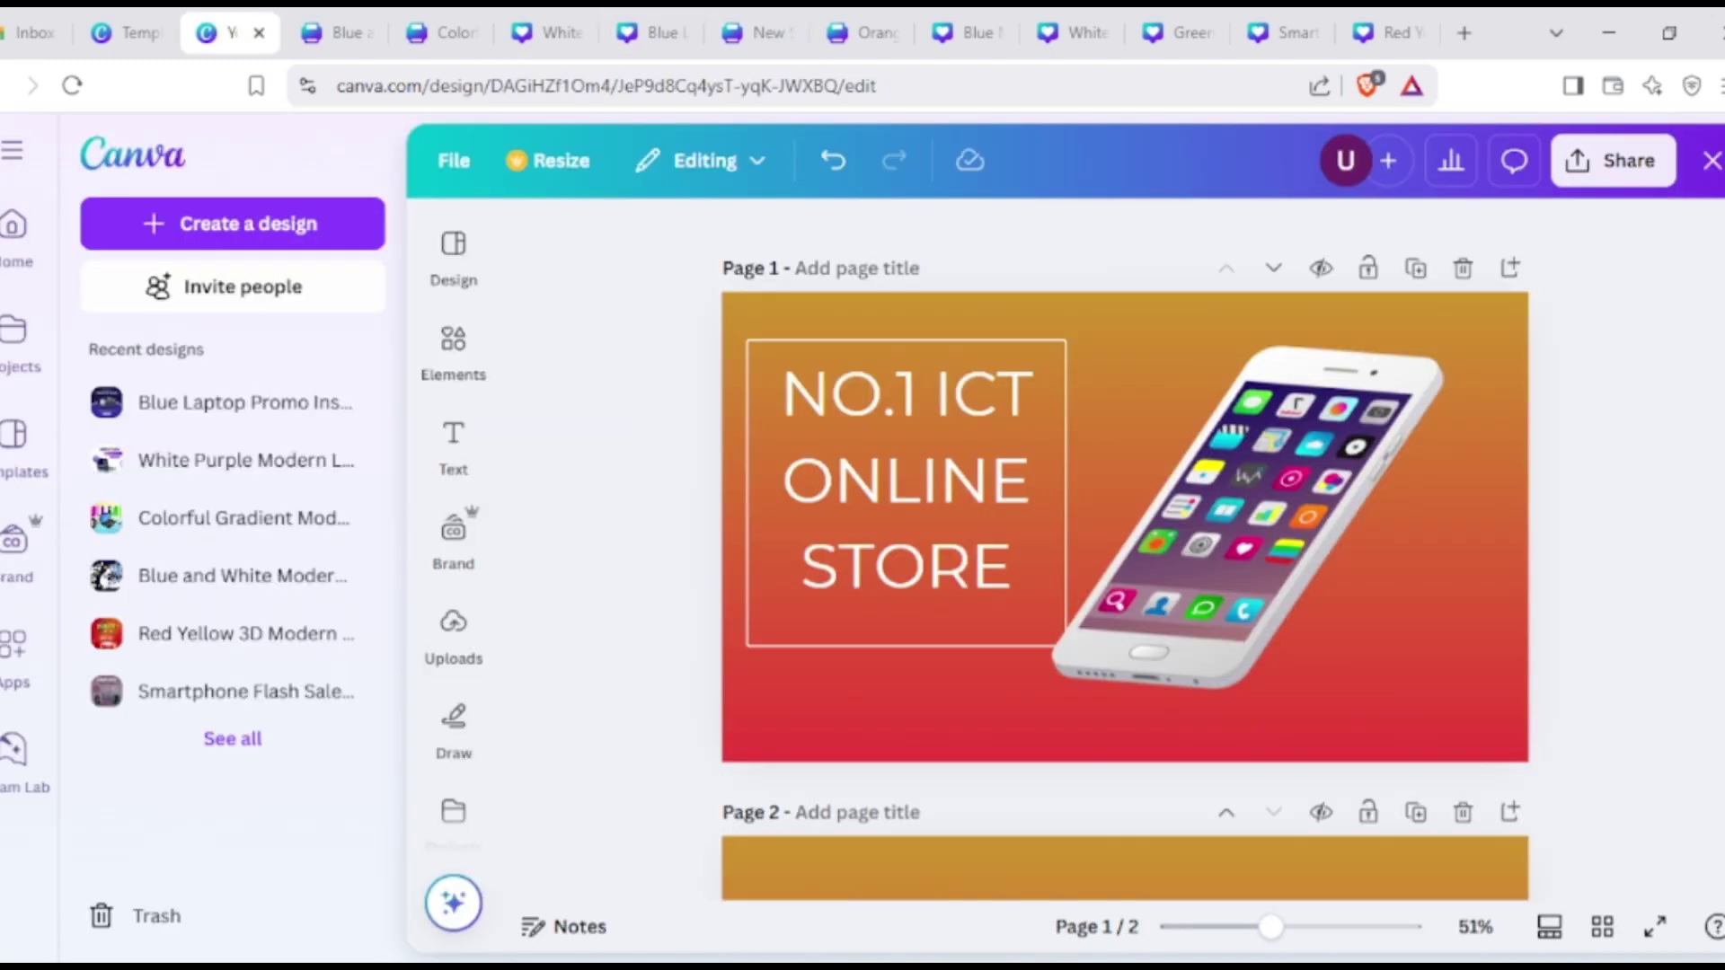
key("ctrl+v")
left_click_drag(1246, 532, 1080, 647)
left_click_drag(1001, 696, 908, 657)
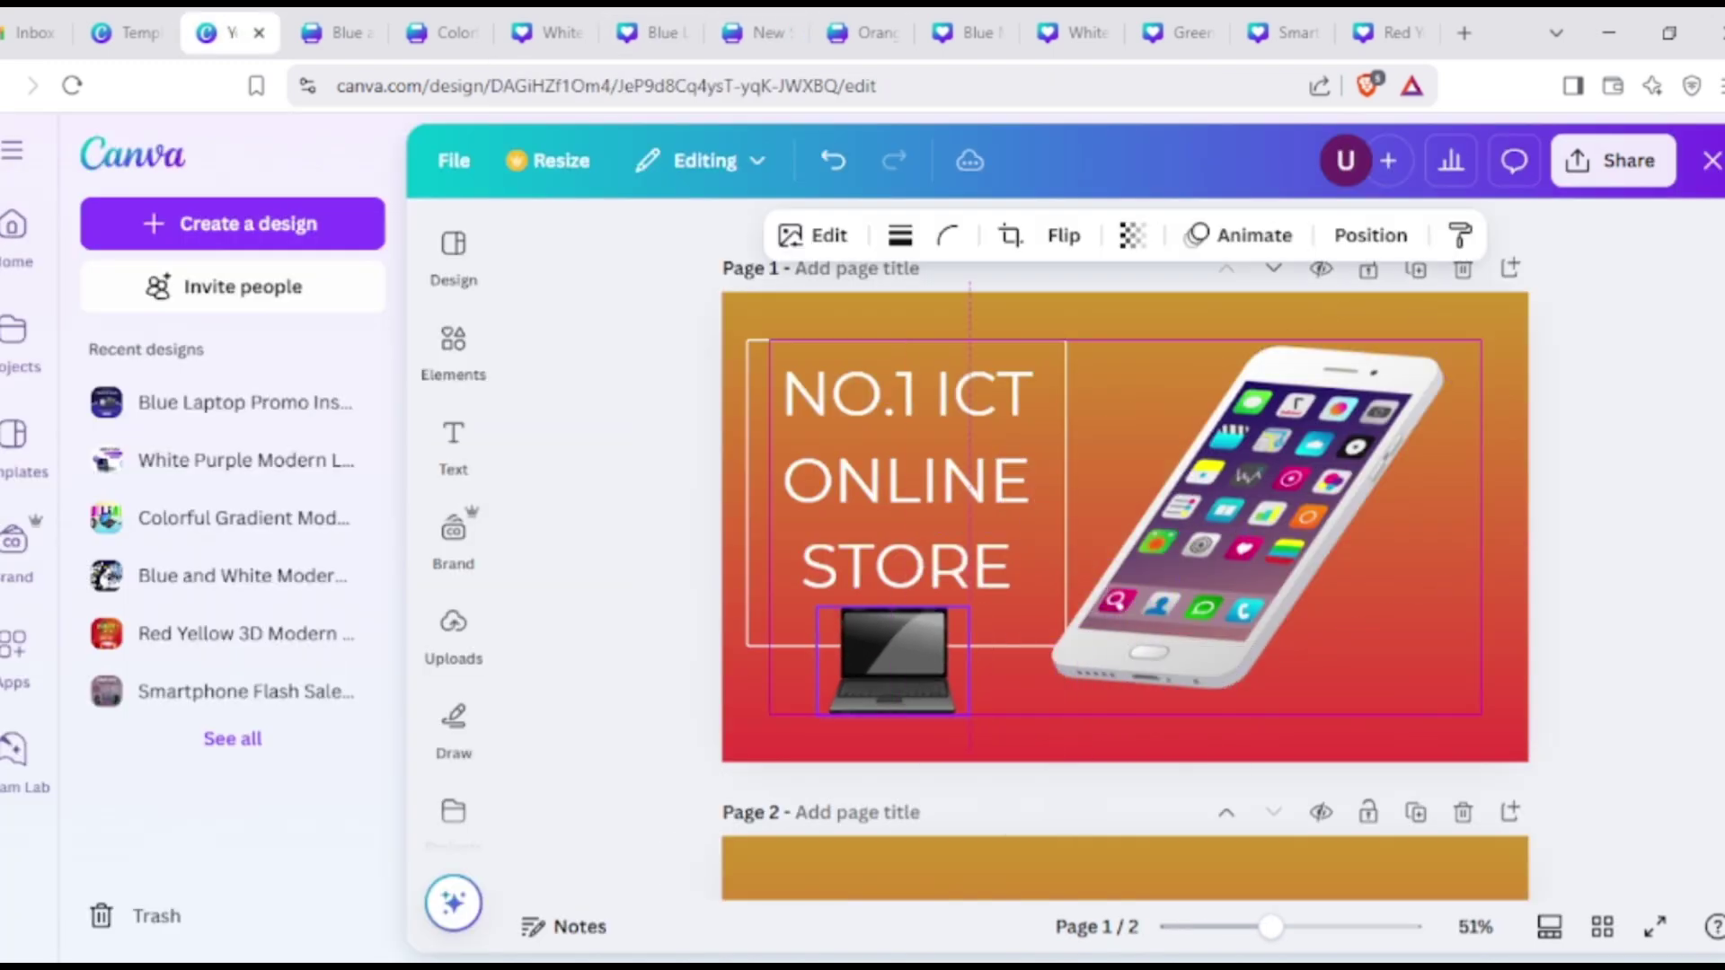
Paste a second laptop from Blue Laptop Promo beside the first under the headline
key("ctrl+Tab")
key("ctrl+Tab")
key("ctrl+Tab")
key("ctrl+Tab")
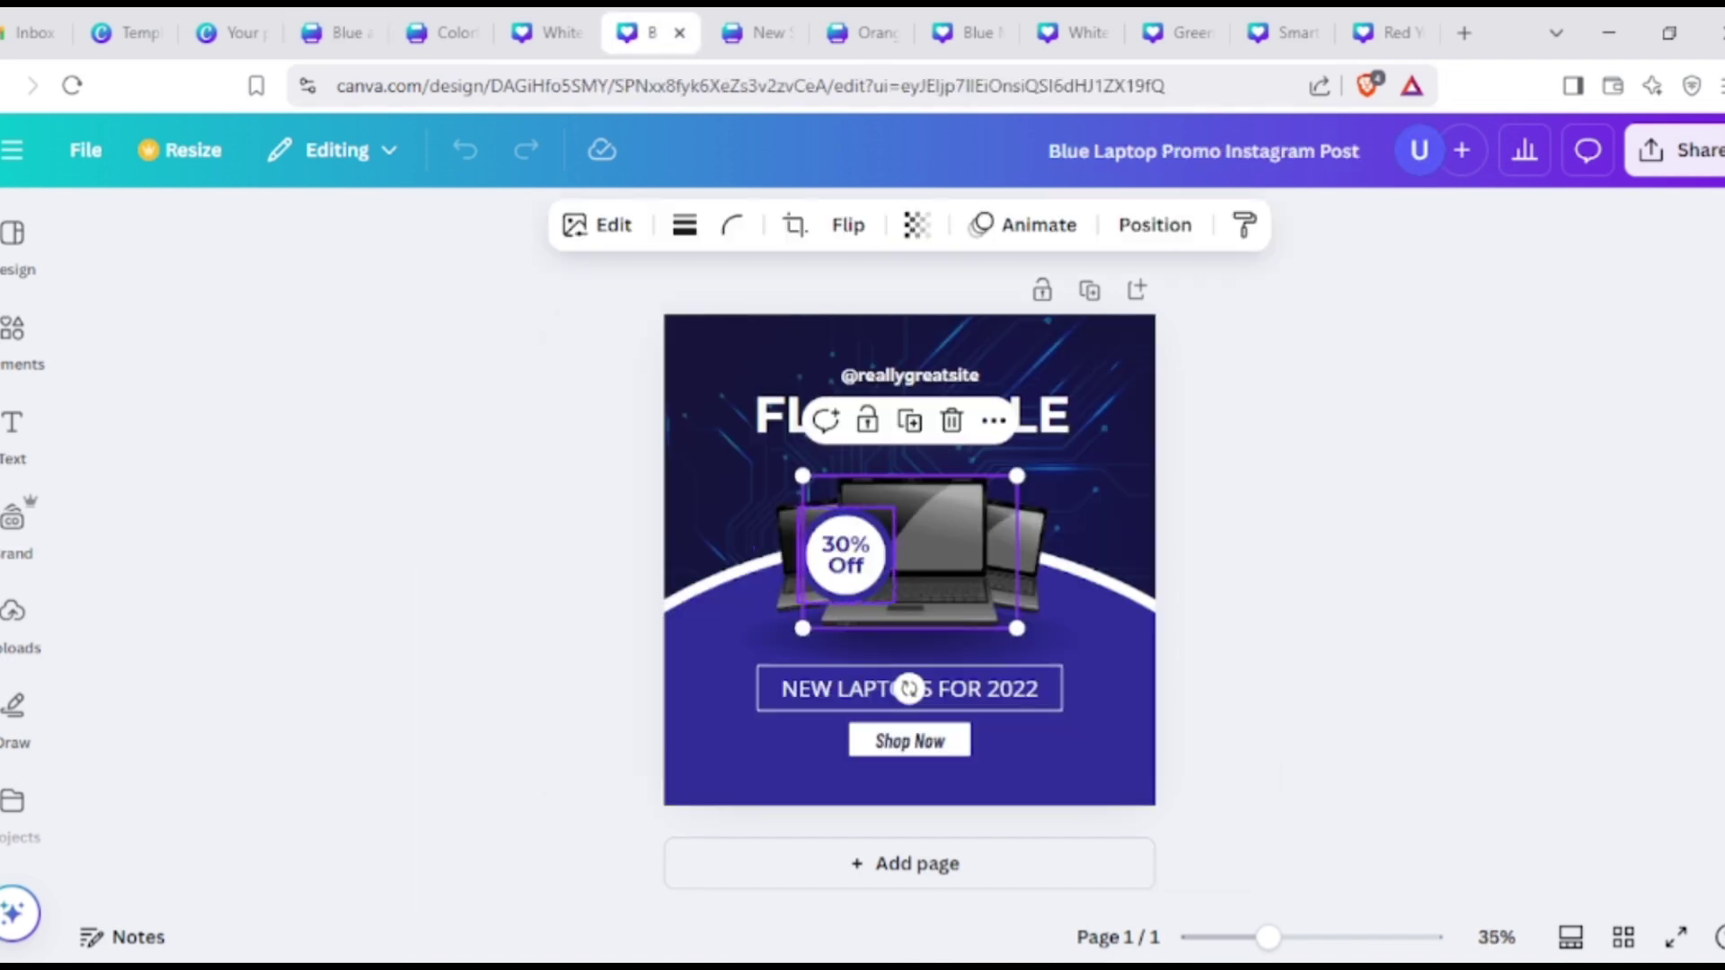
key("ctrl+c")
left_click(230, 34)
key("ctrl+v")
left_click_drag(1091, 732, 979, 648)
Try a horizontally mirrored duplicate of the laptop, then delete it
left_click(900, 543)
left_click(1312, 489)
left_click(816, 544)
left_click(1063, 235)
left_click(1097, 305)
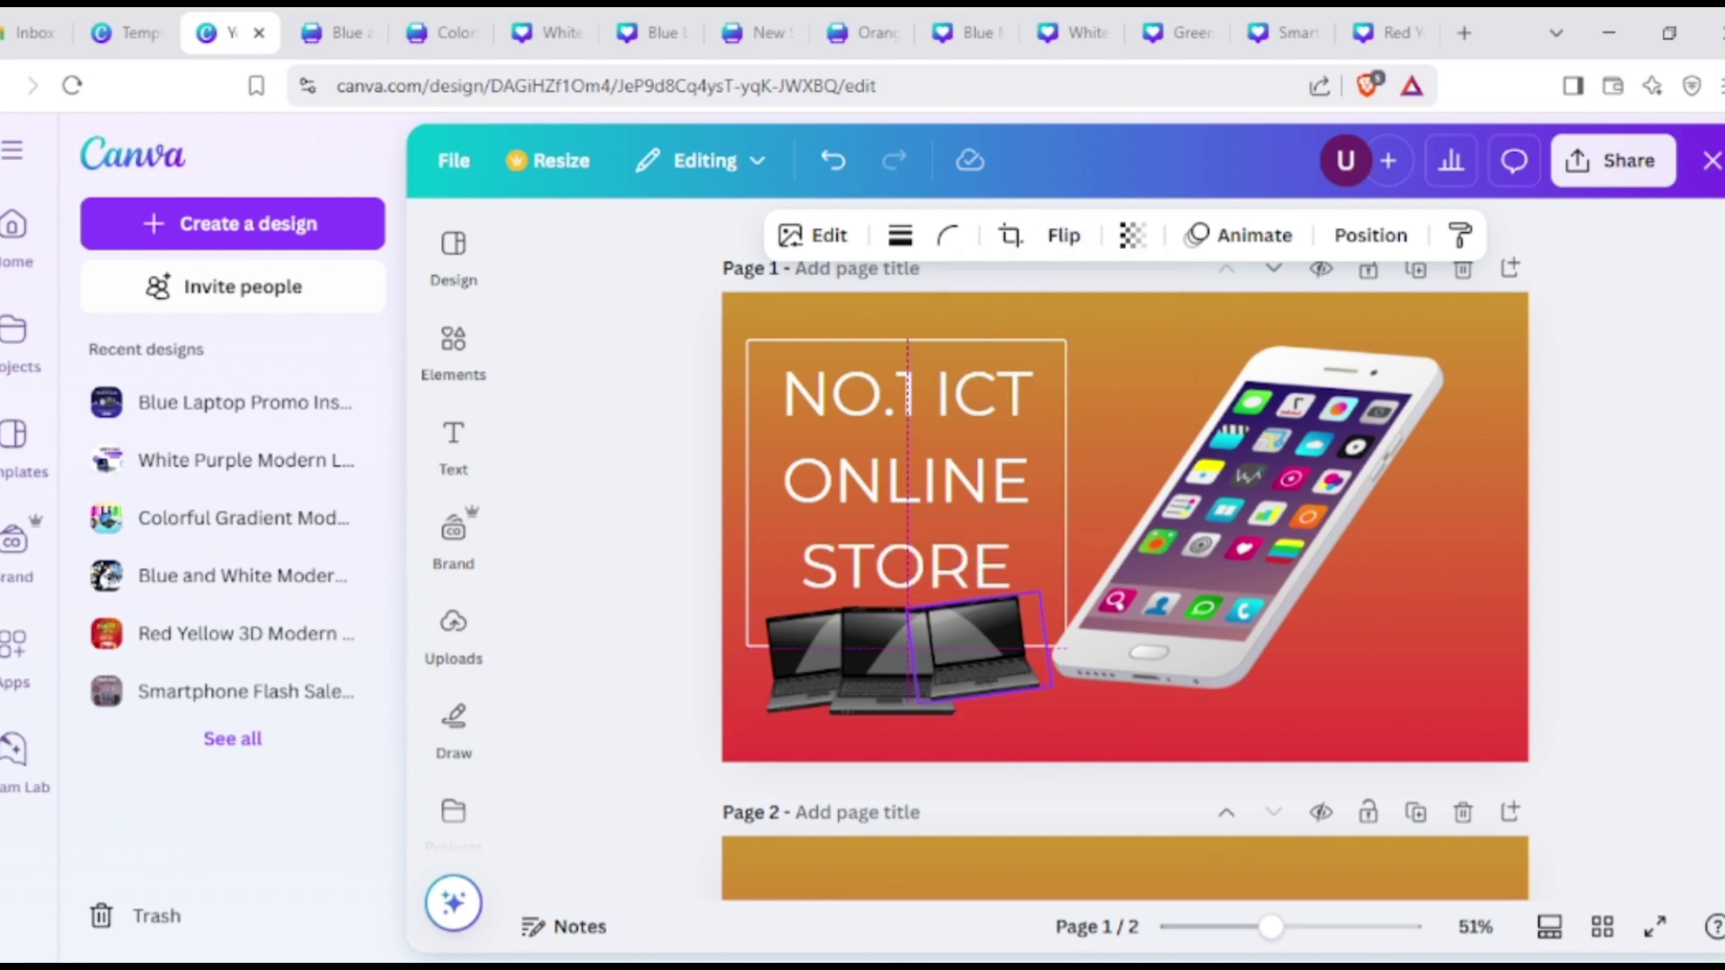
key("Delete")
Add the tilted laptop beside the others, shrink it and send it behind them
left_click(332, 33)
key("ctrl+c")
left_click(230, 33)
key("ctrl+v")
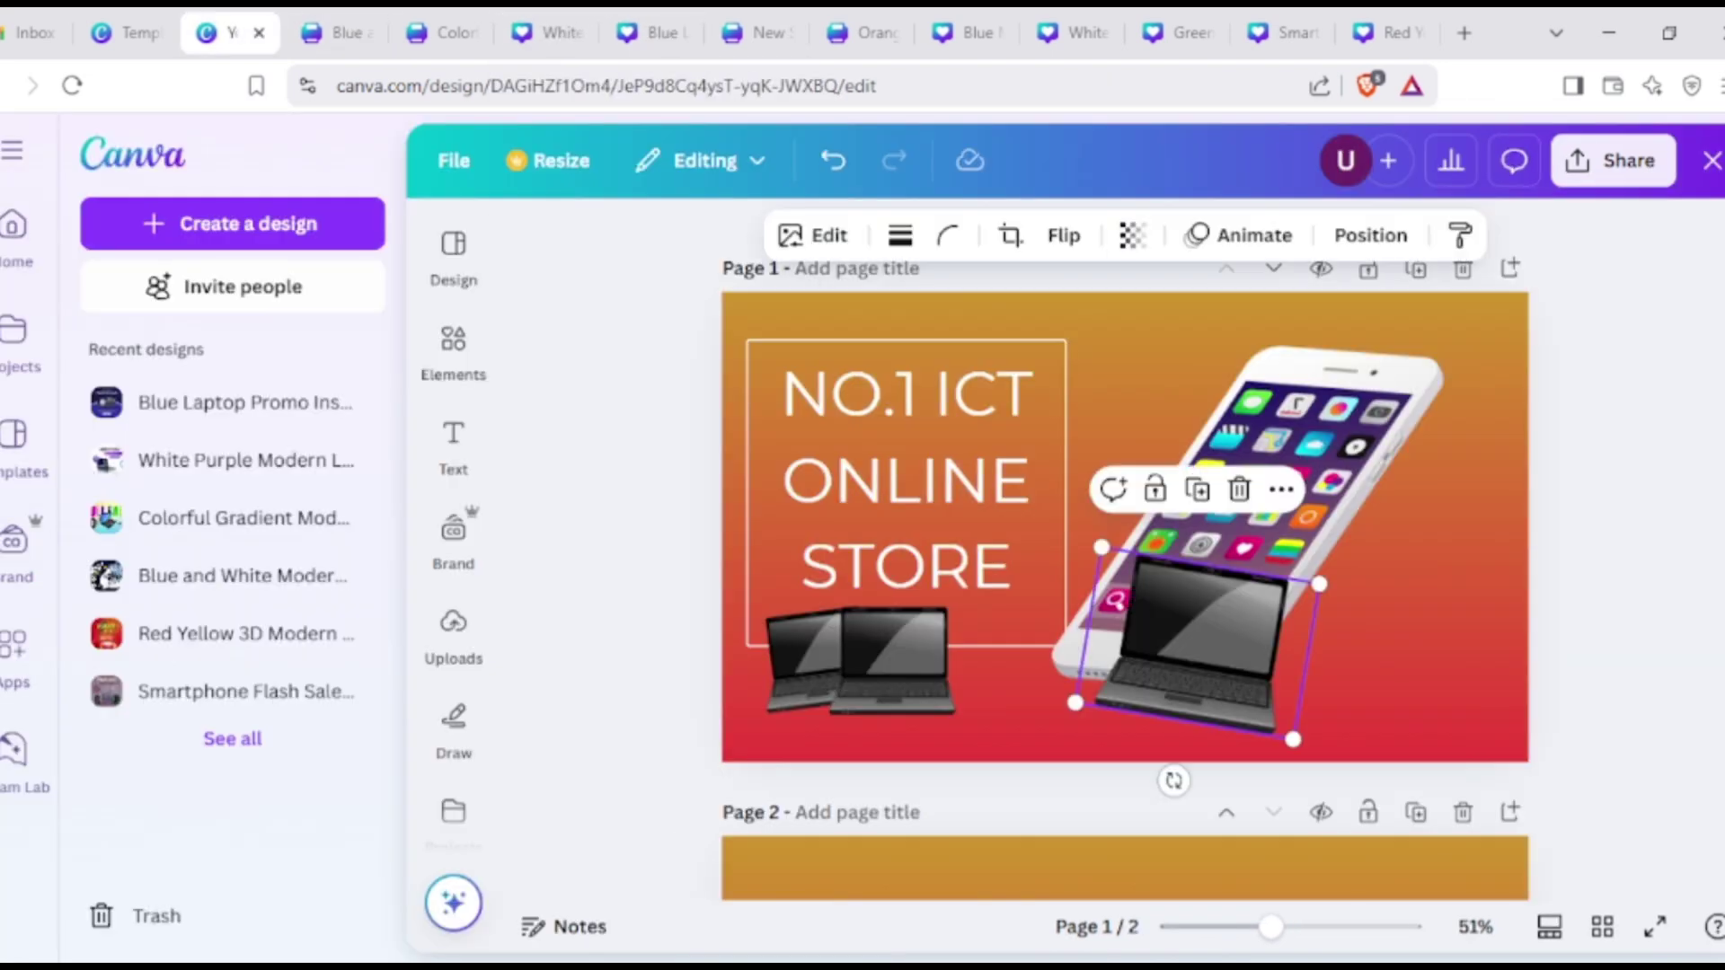
left_click_drag(1319, 585, 1272, 608)
left_click_drag(1156, 665, 985, 661)
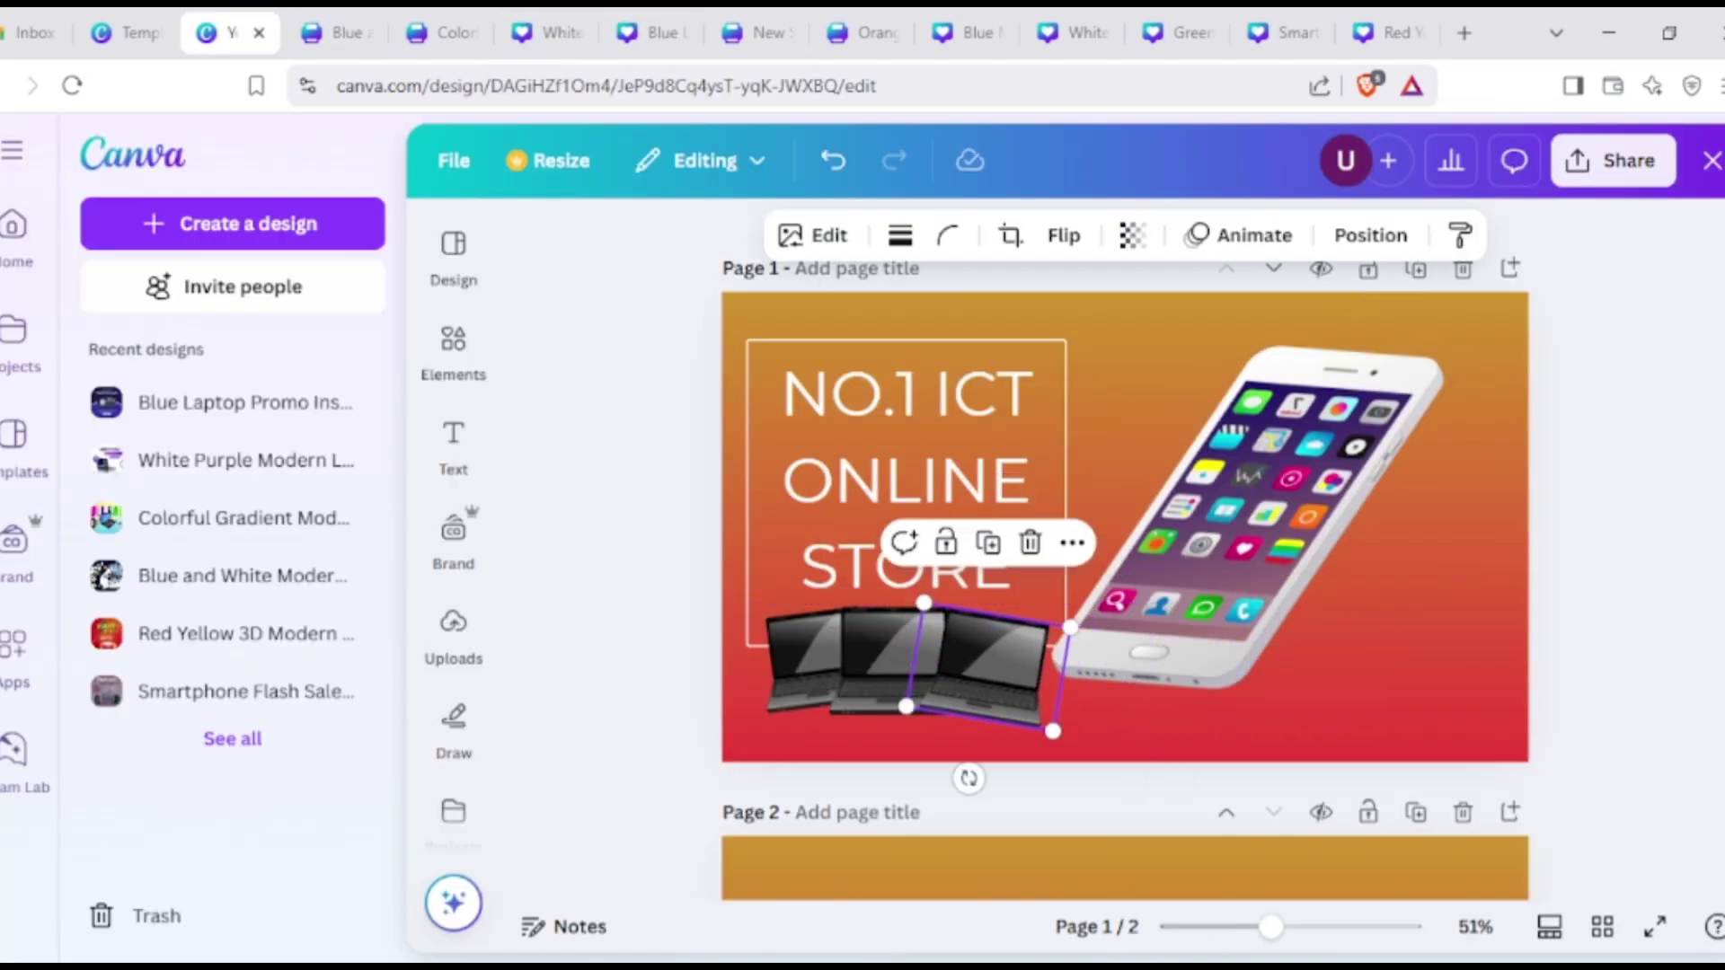
left_click_drag(1070, 627, 1061, 633)
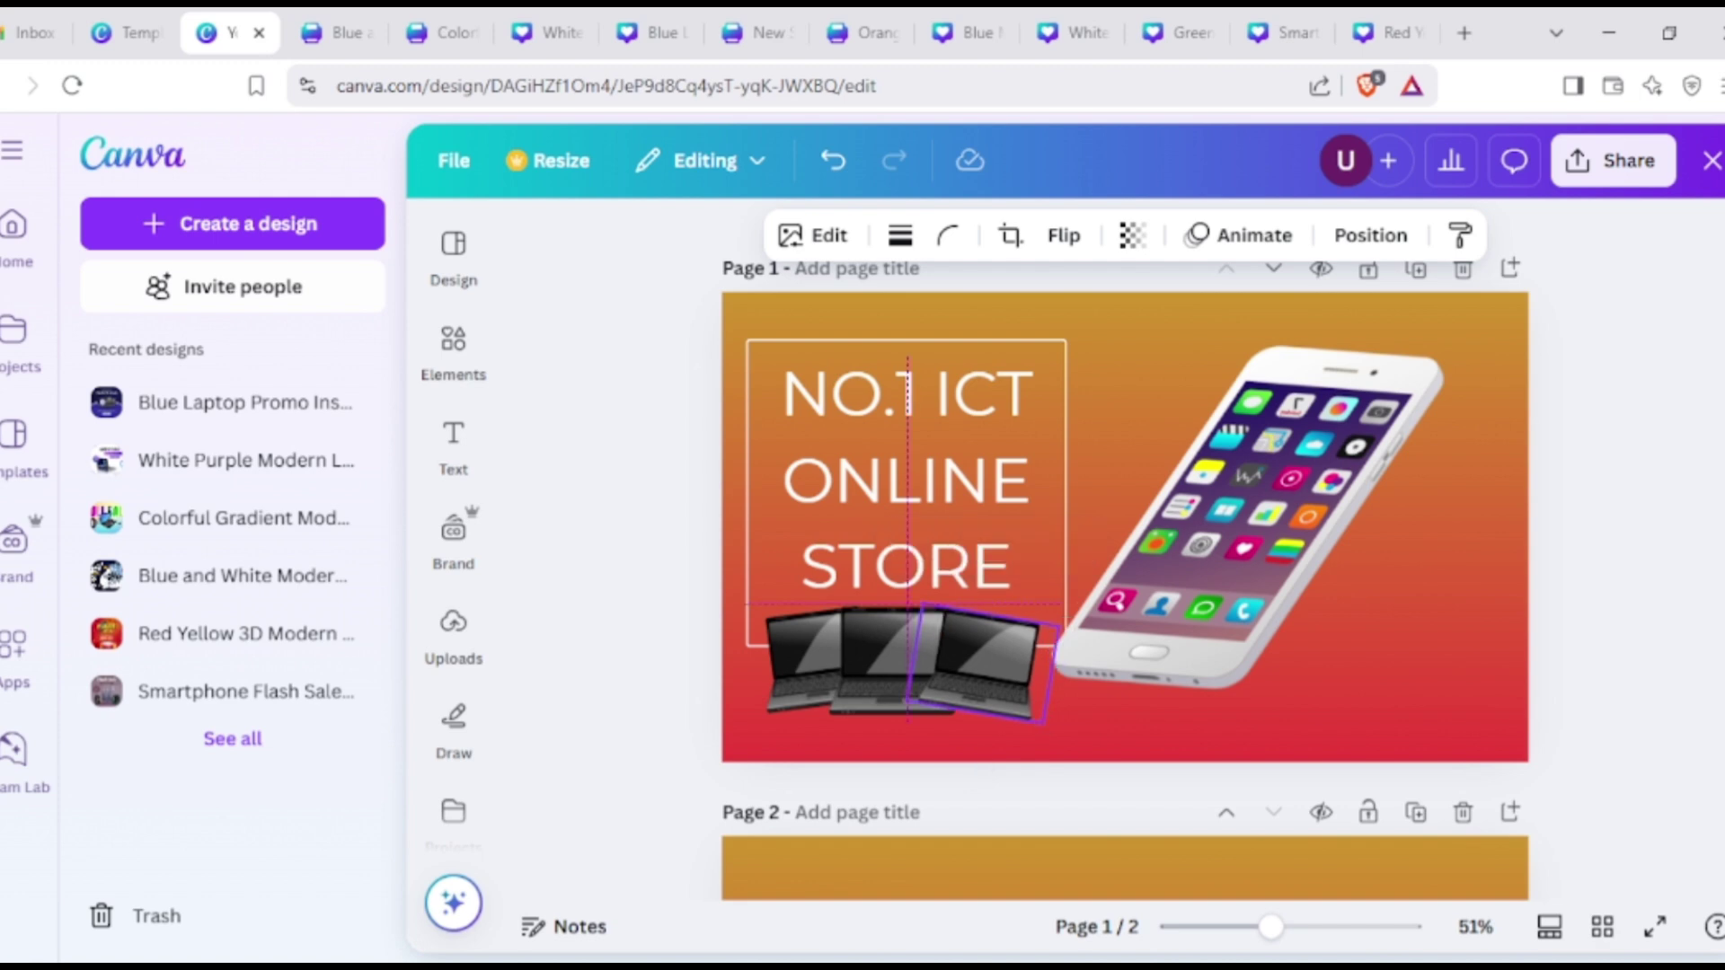
left_click(1074, 543)
mouse_move(1136, 886)
left_click(791, 832)
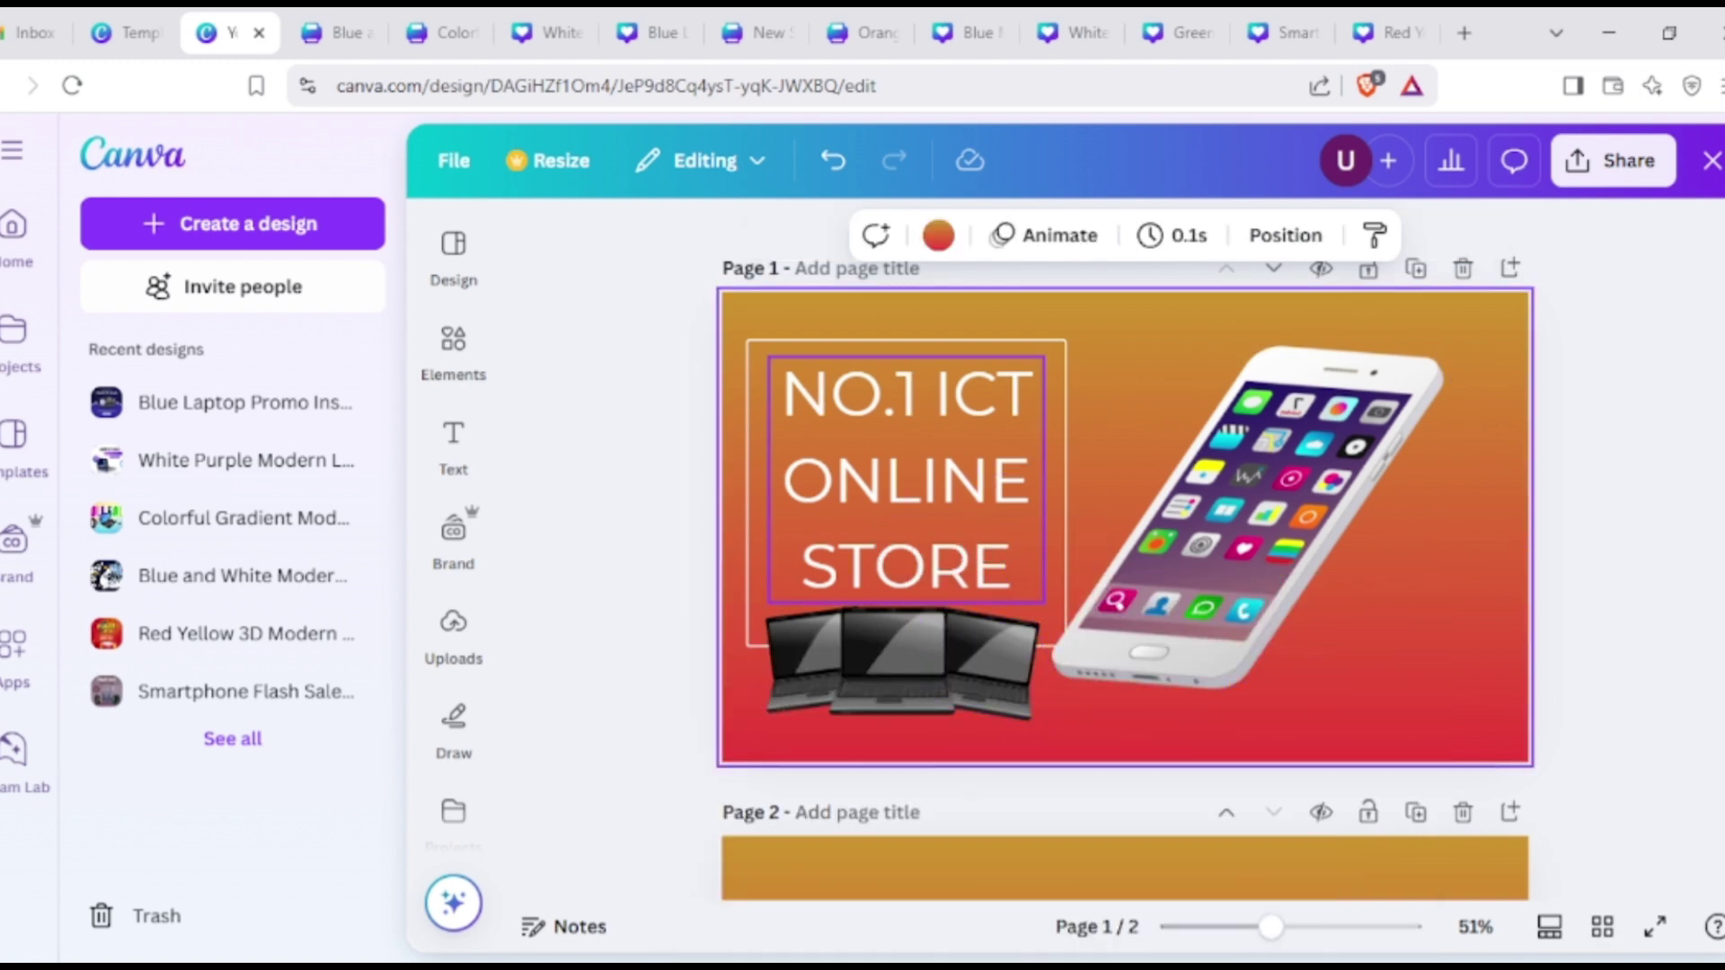
Reduce the headline to size 64 and make it bold
left_click(905, 476)
left_click(763, 234)
left_click(947, 235)
key("Escape")
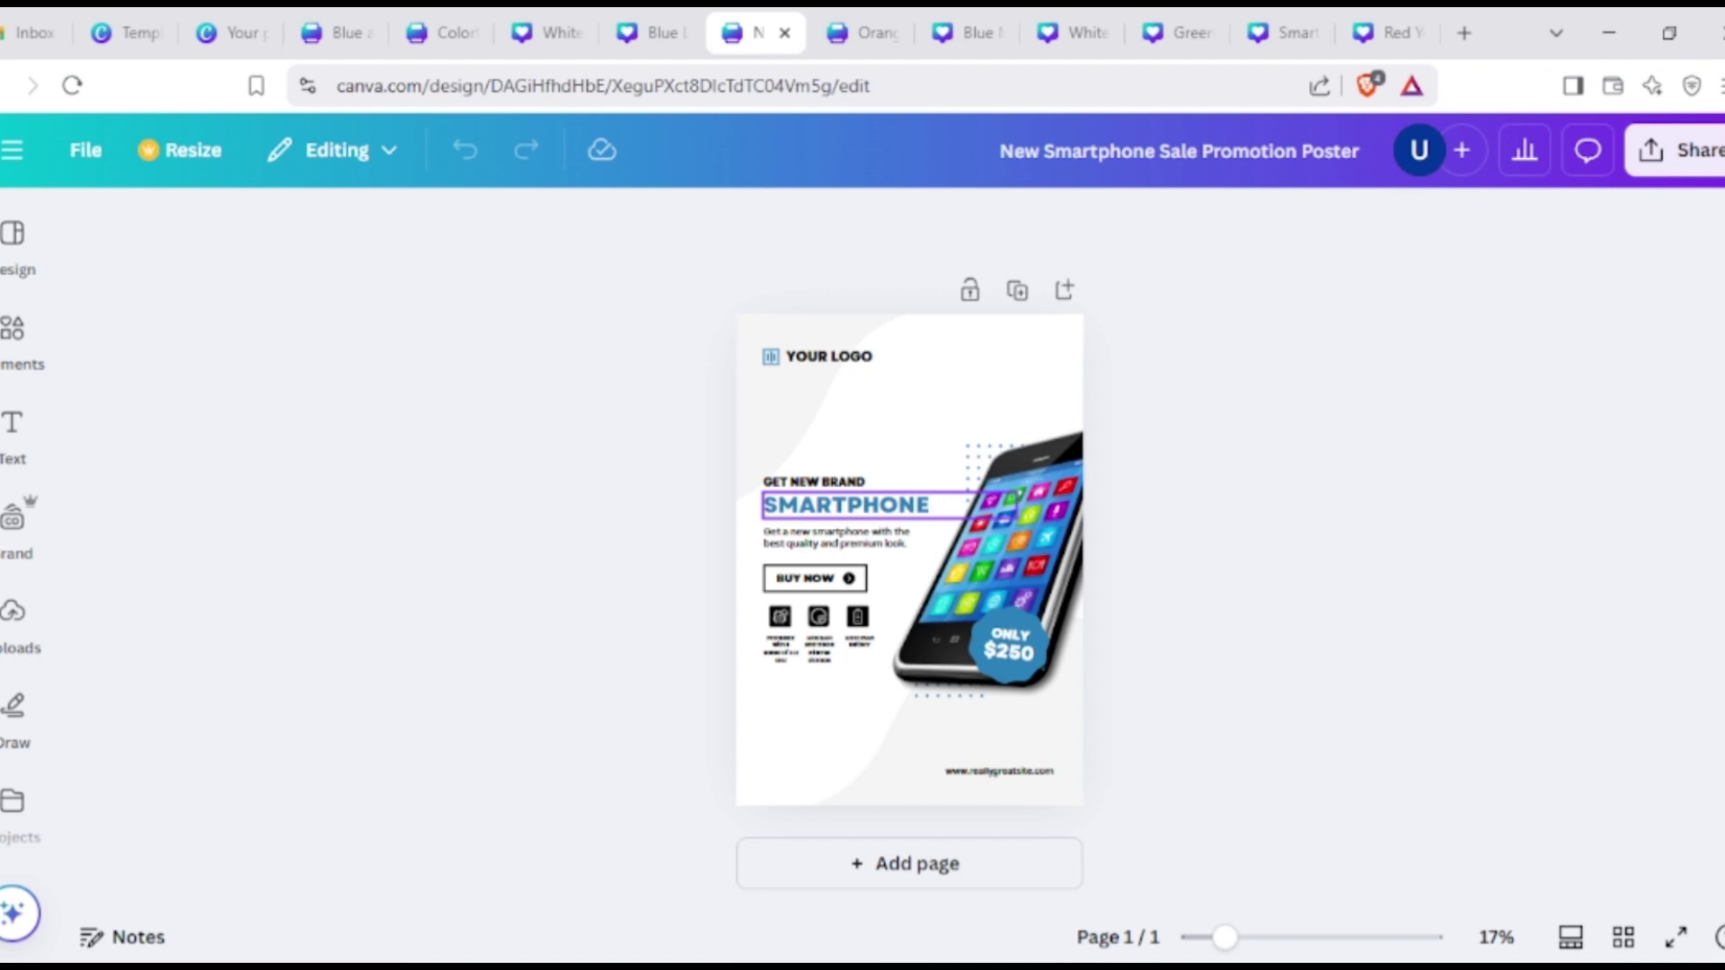
Paste the price badge shape onto page 1 and shrink it to a small shape near ICT
left_click(1006, 647)
key("ctrl+c")
left_click(225, 32)
key("ctrl+v")
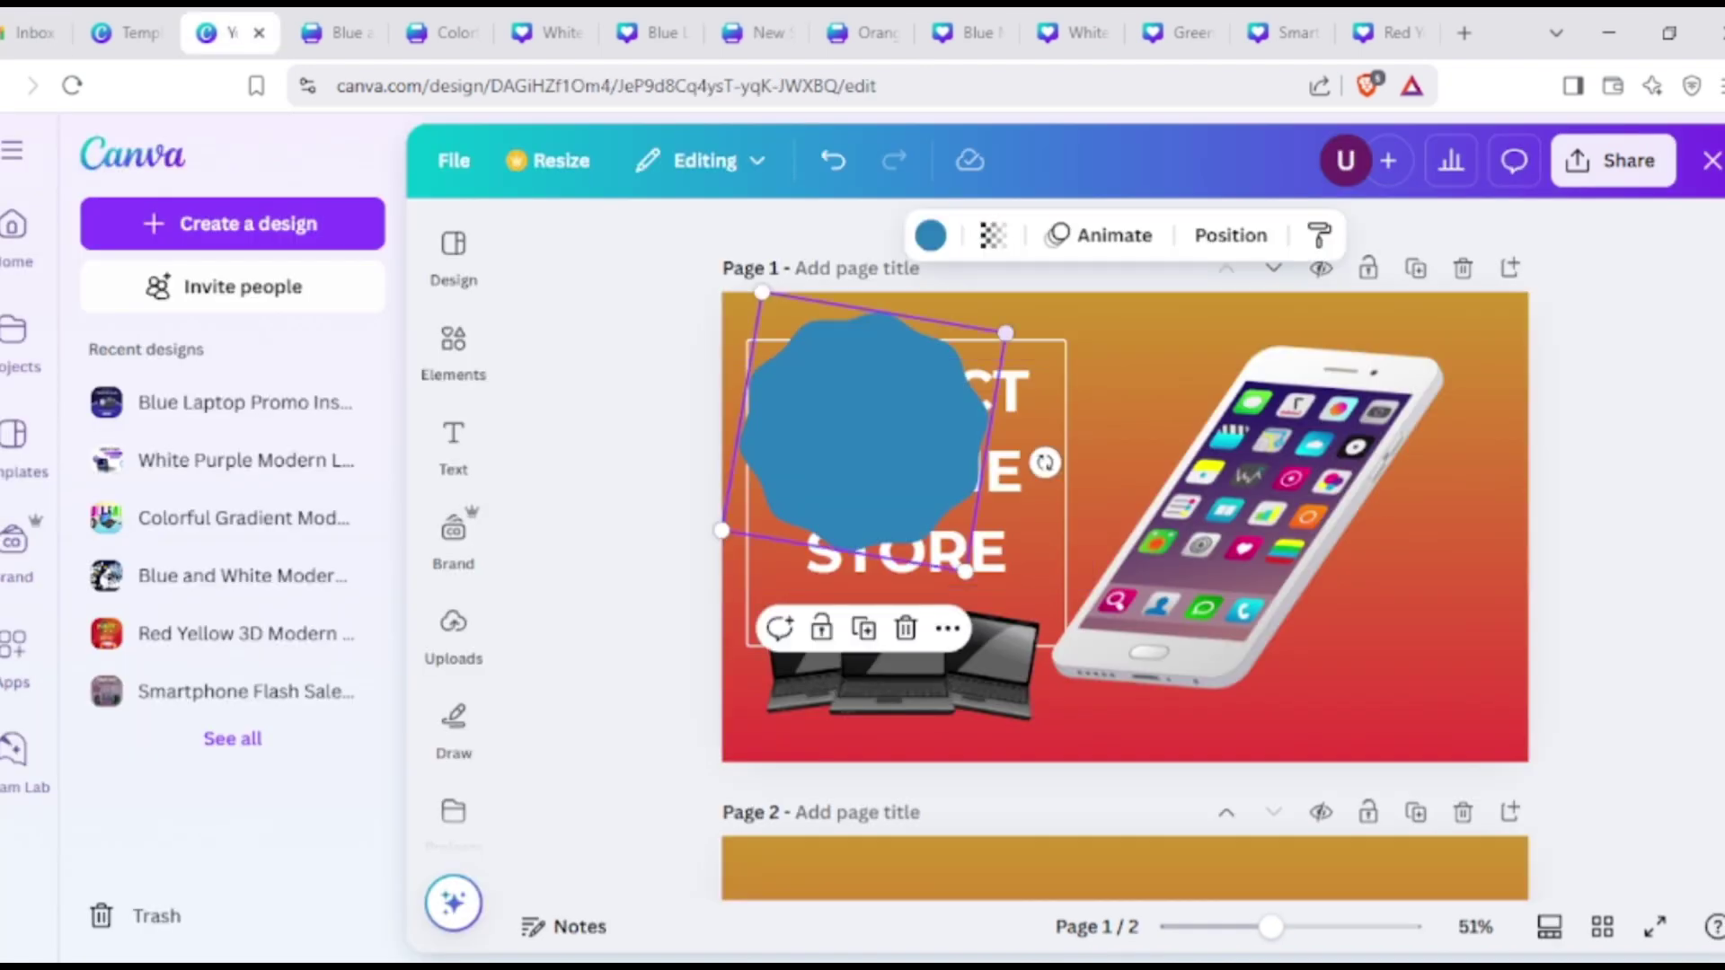
left_click_drag(985, 308, 813, 453)
left_click_drag(768, 494, 1344, 647)
left_click_drag(1087, 400, 1069, 379)
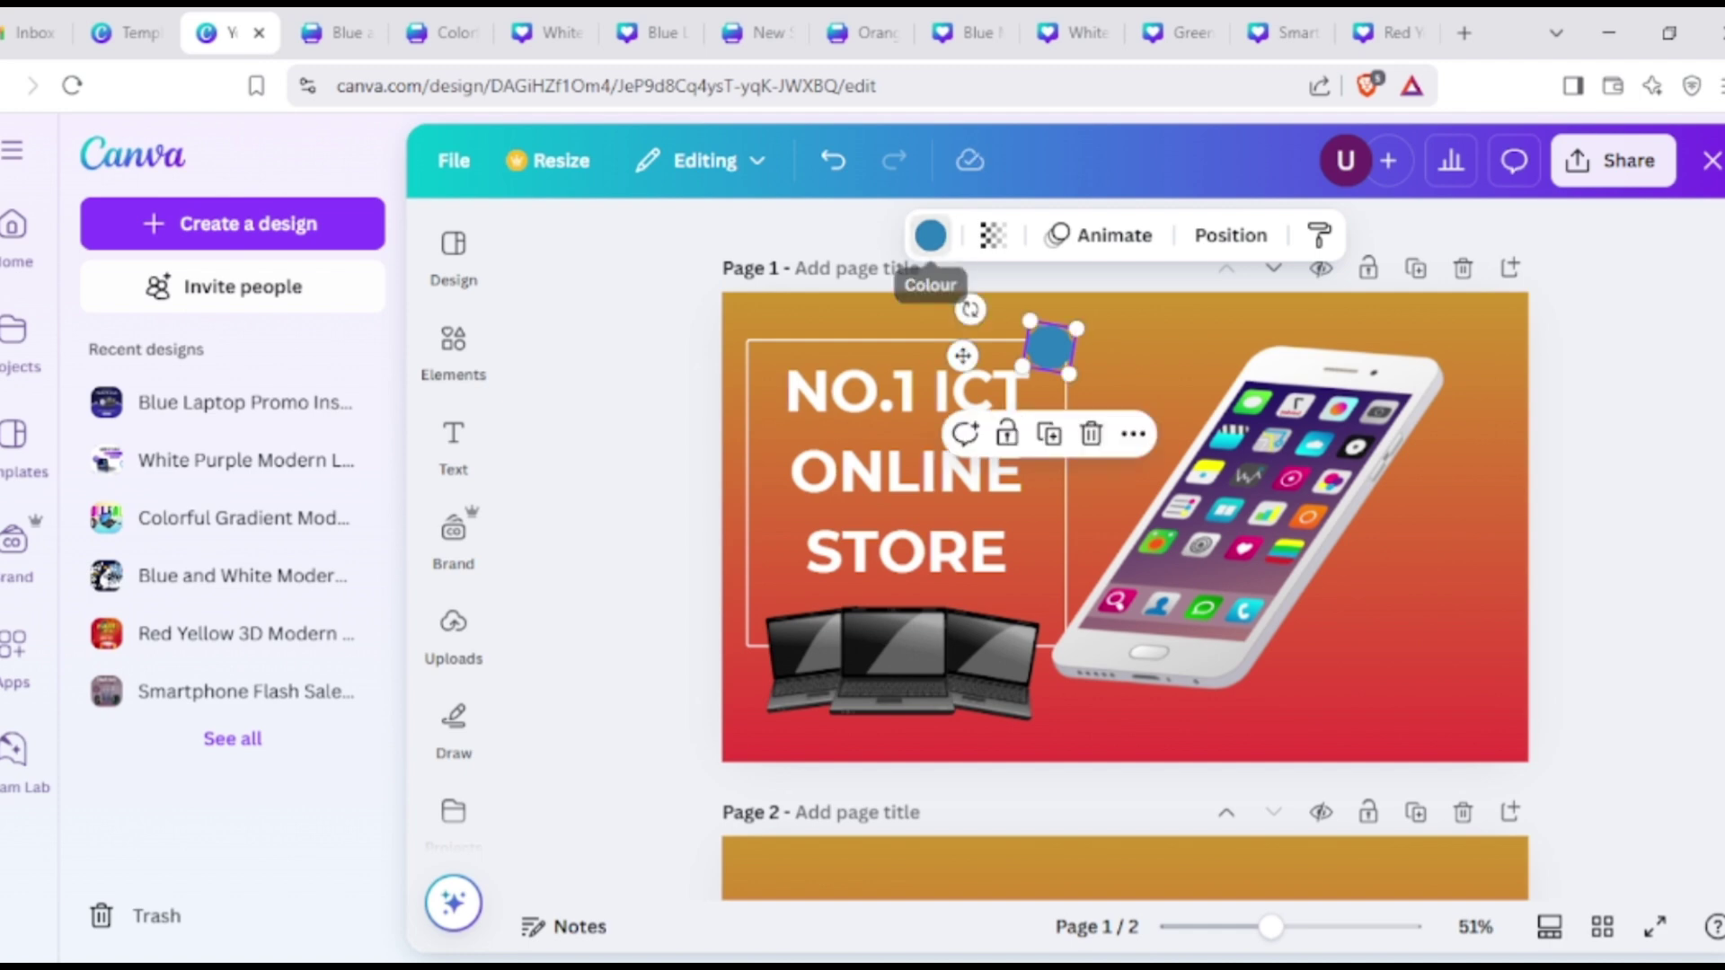
Recolour the badge with the brand gold and red #e6363b colour codes
left_click(931, 235)
left_click(761, 507)
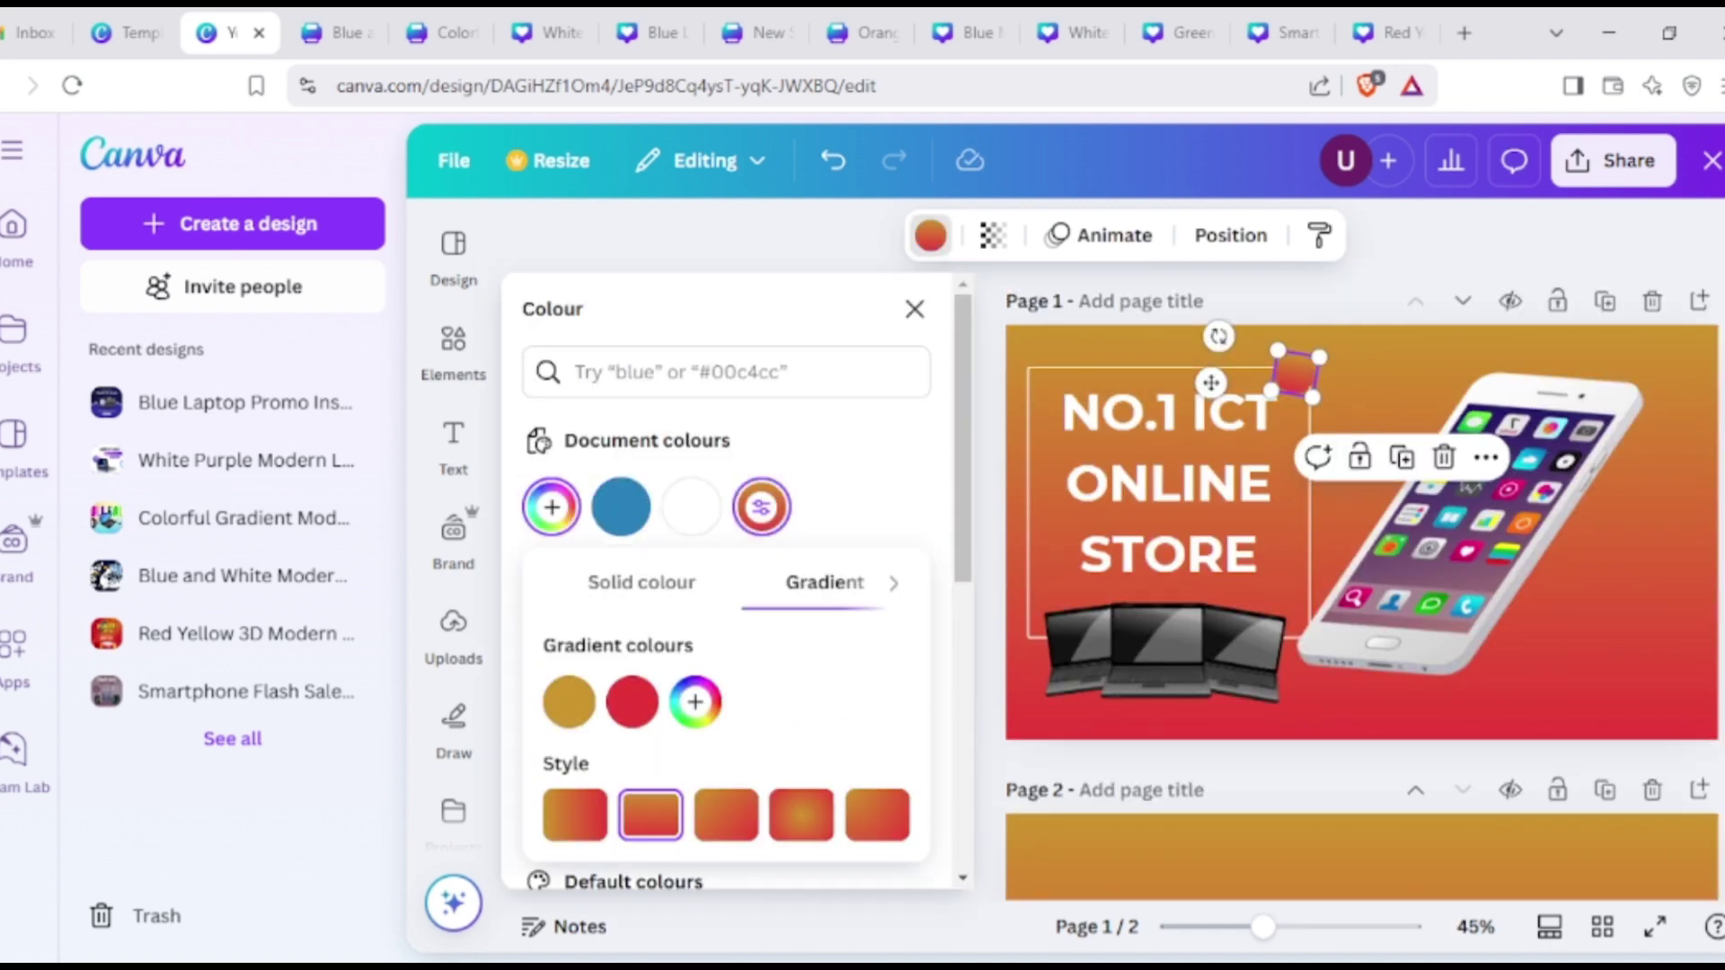
left_click(552, 506)
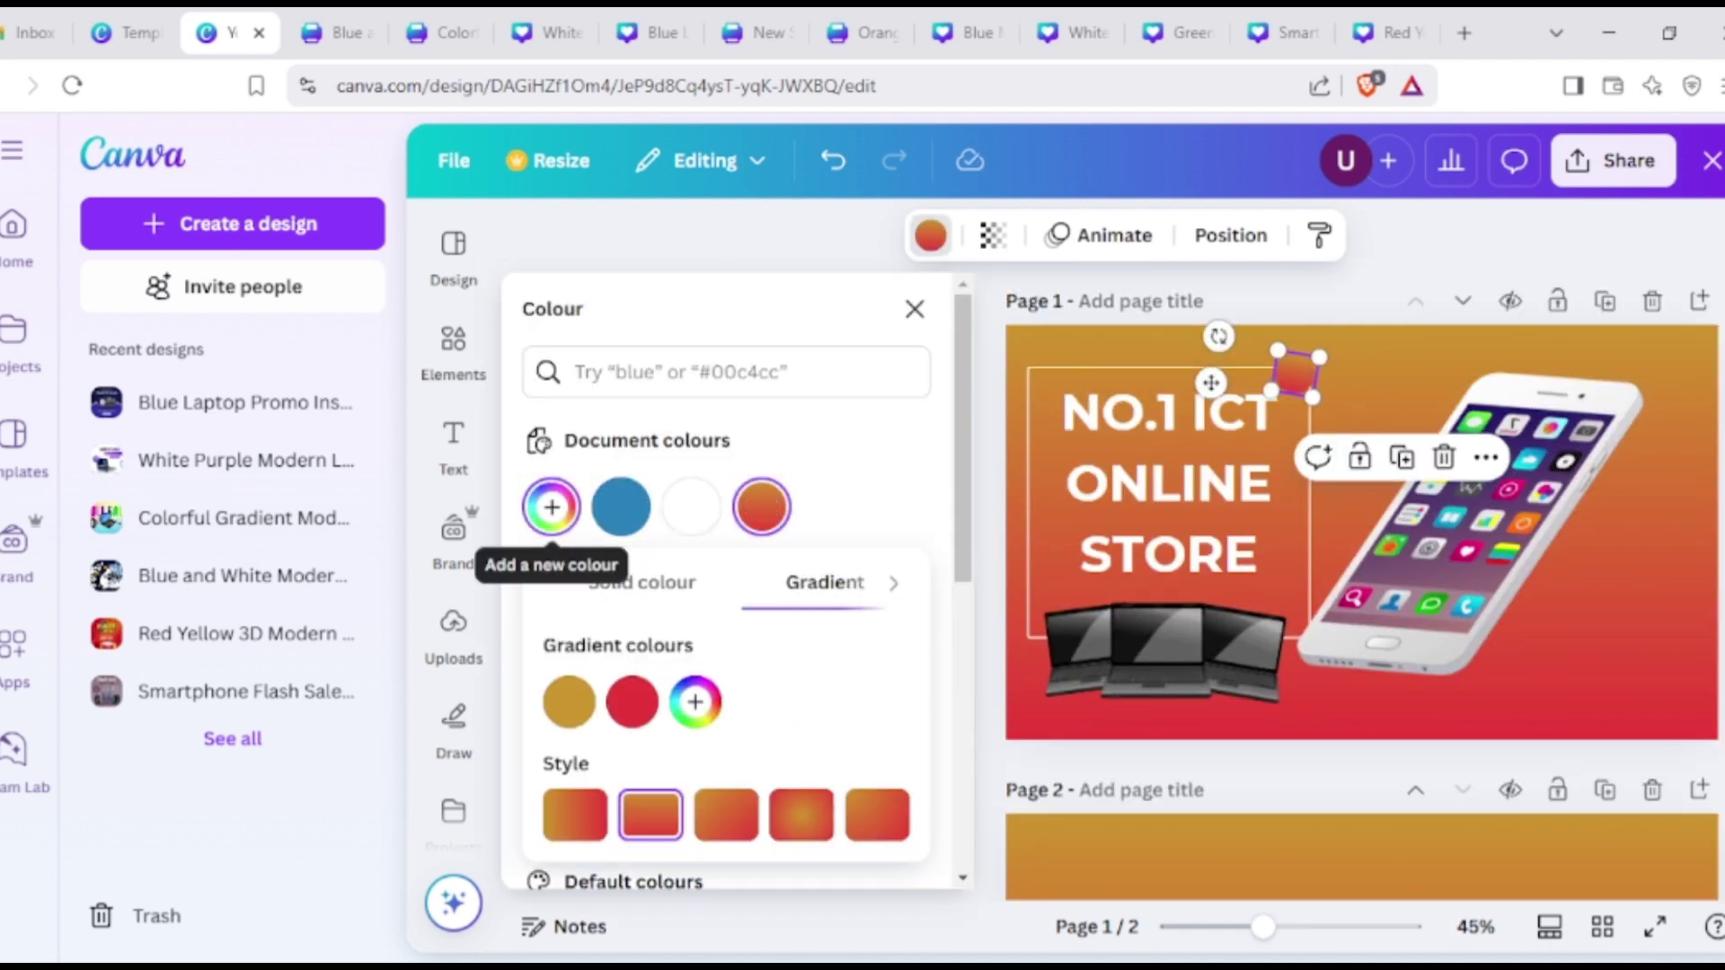
left_click(691, 506)
left_click(552, 506)
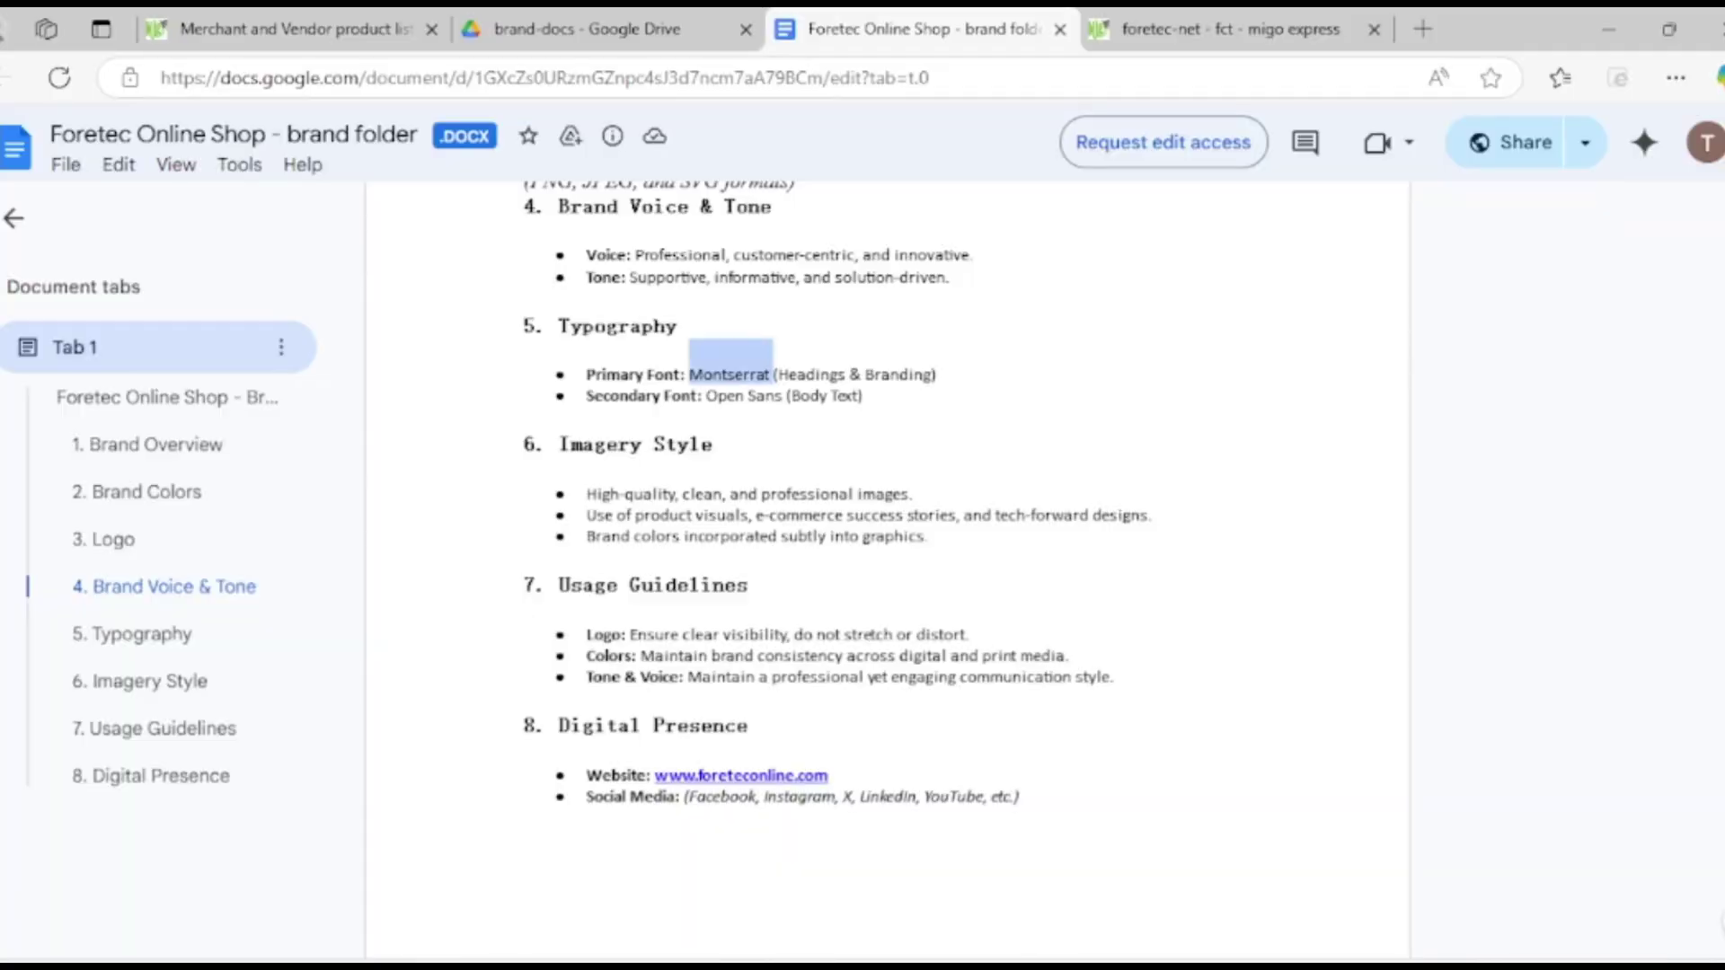
scroll(887, 566, "up", 3)
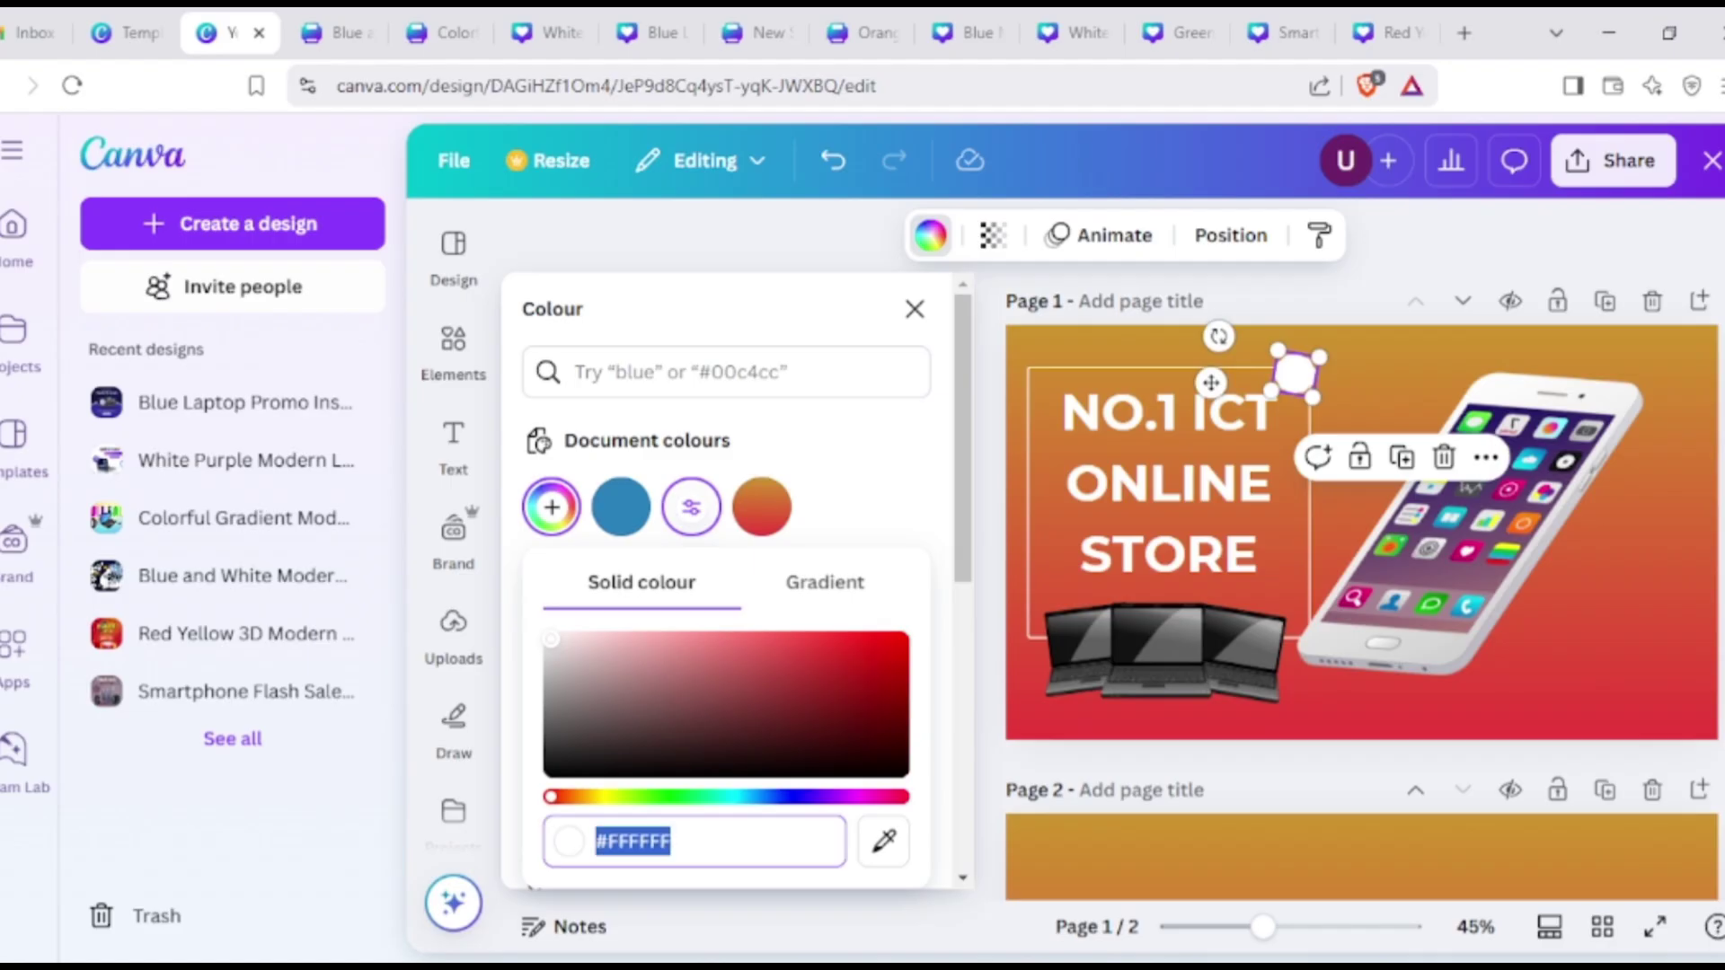
key("ctrl+v")
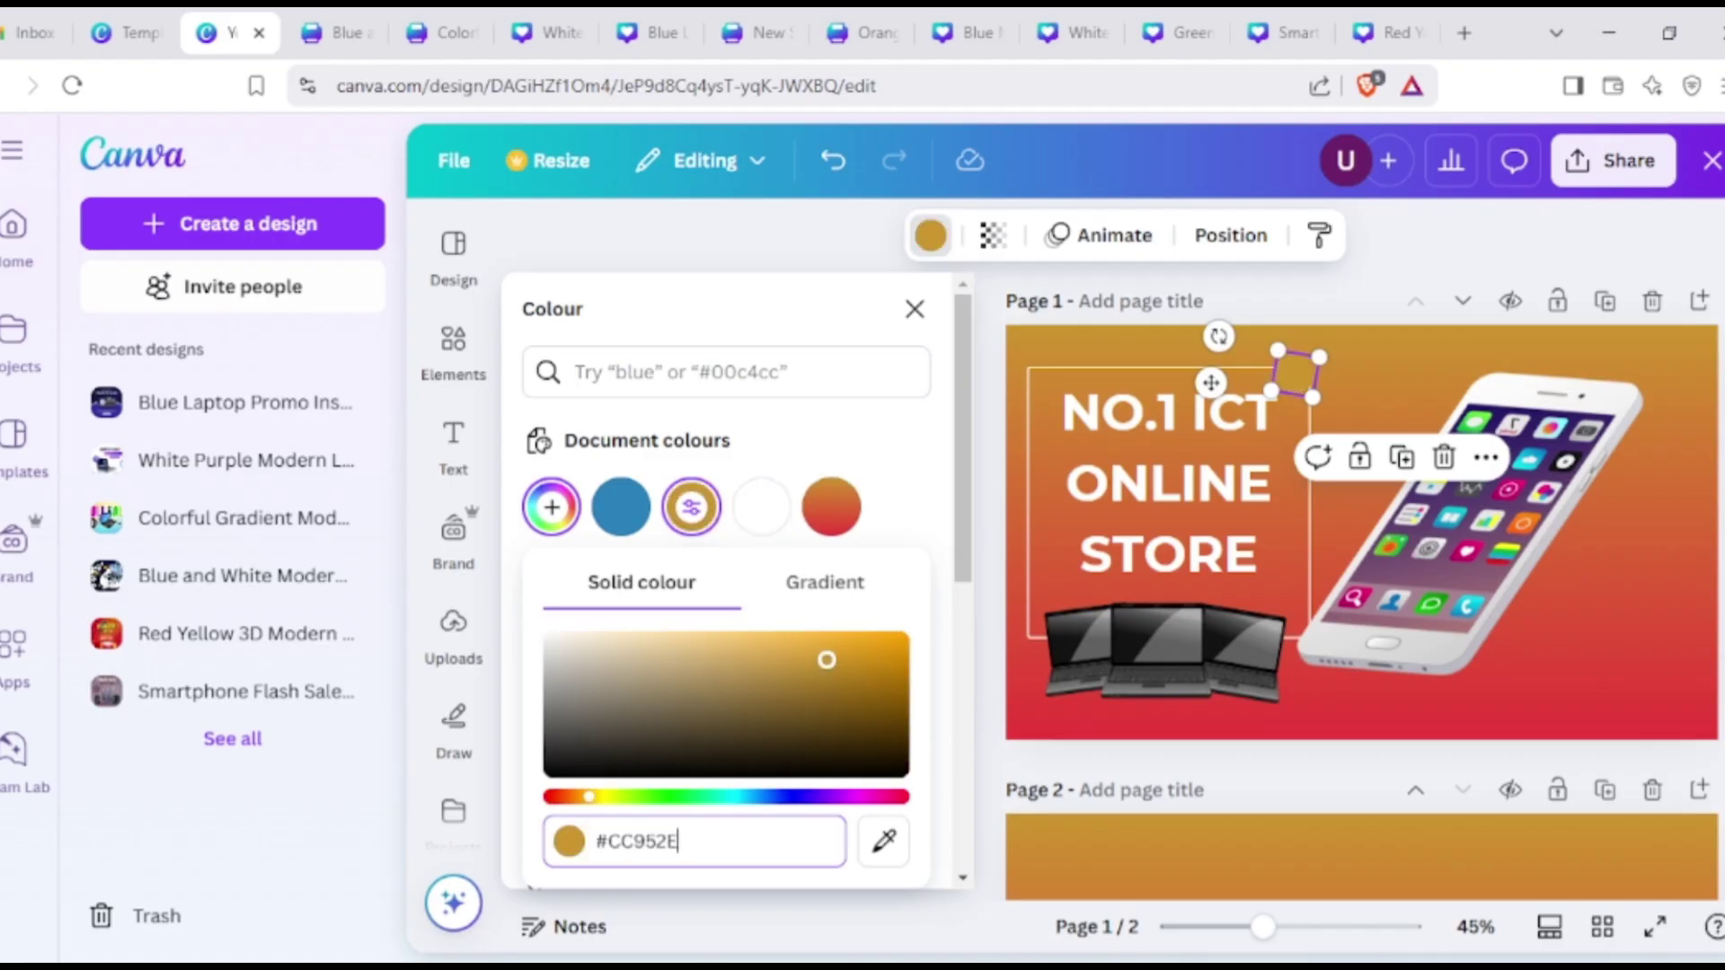
key("Return")
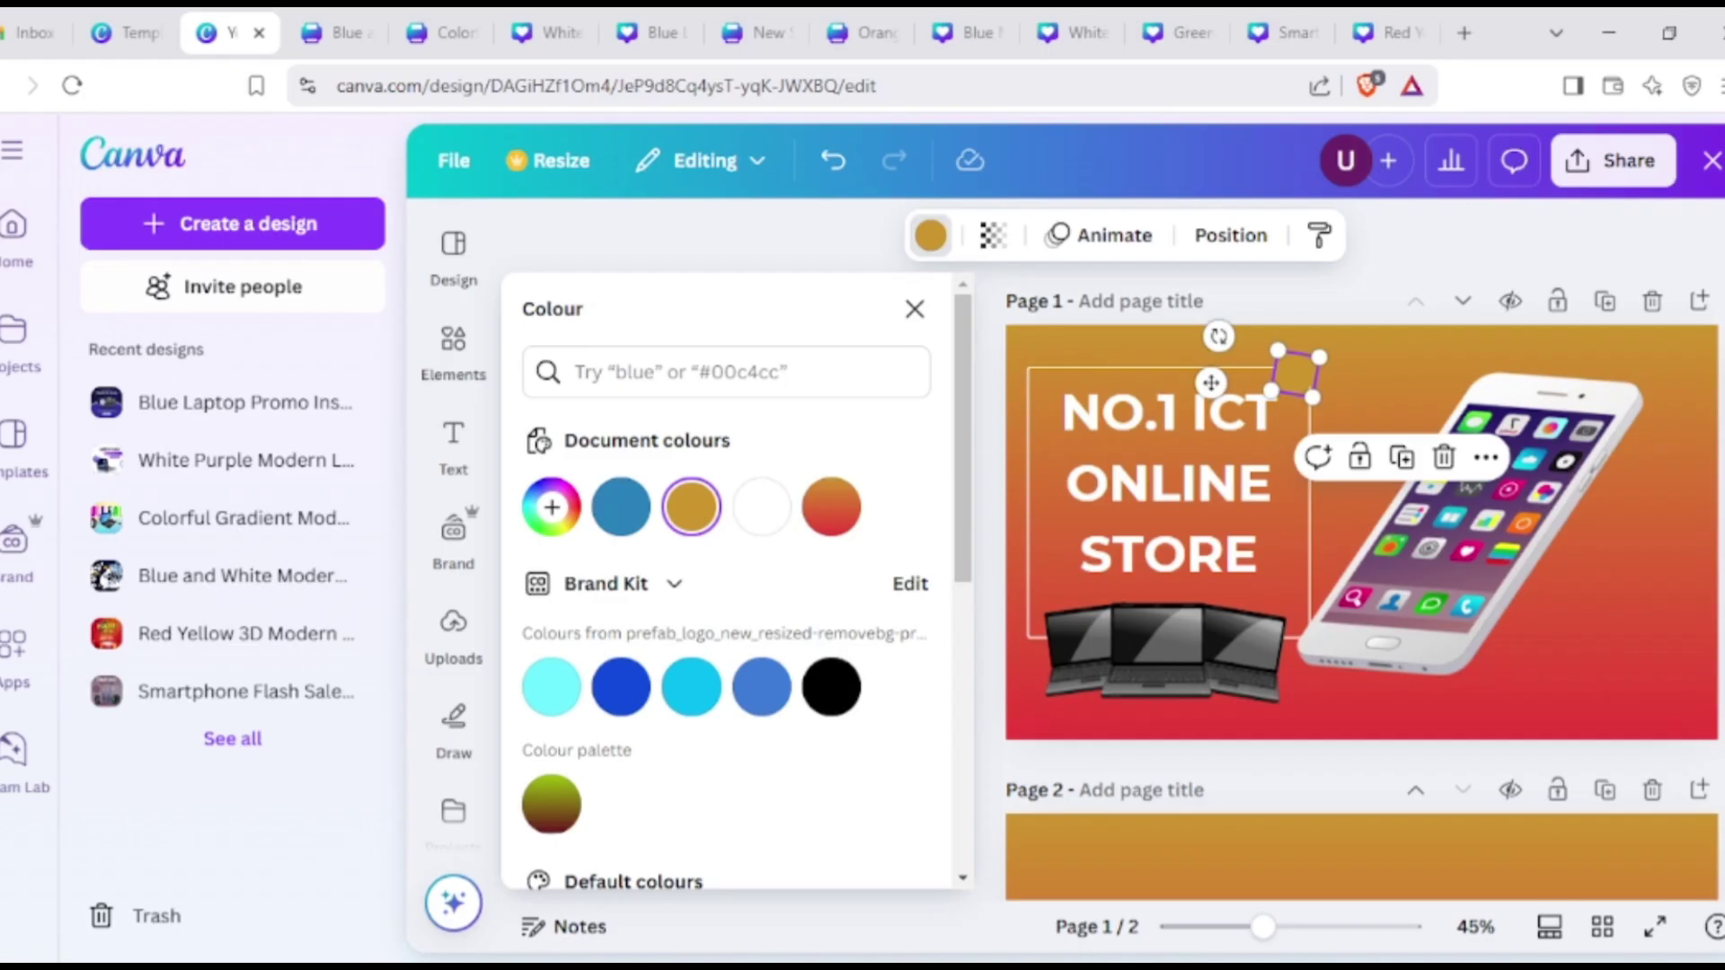
left_click(691, 507)
key("ctrl+v")
key("Return")
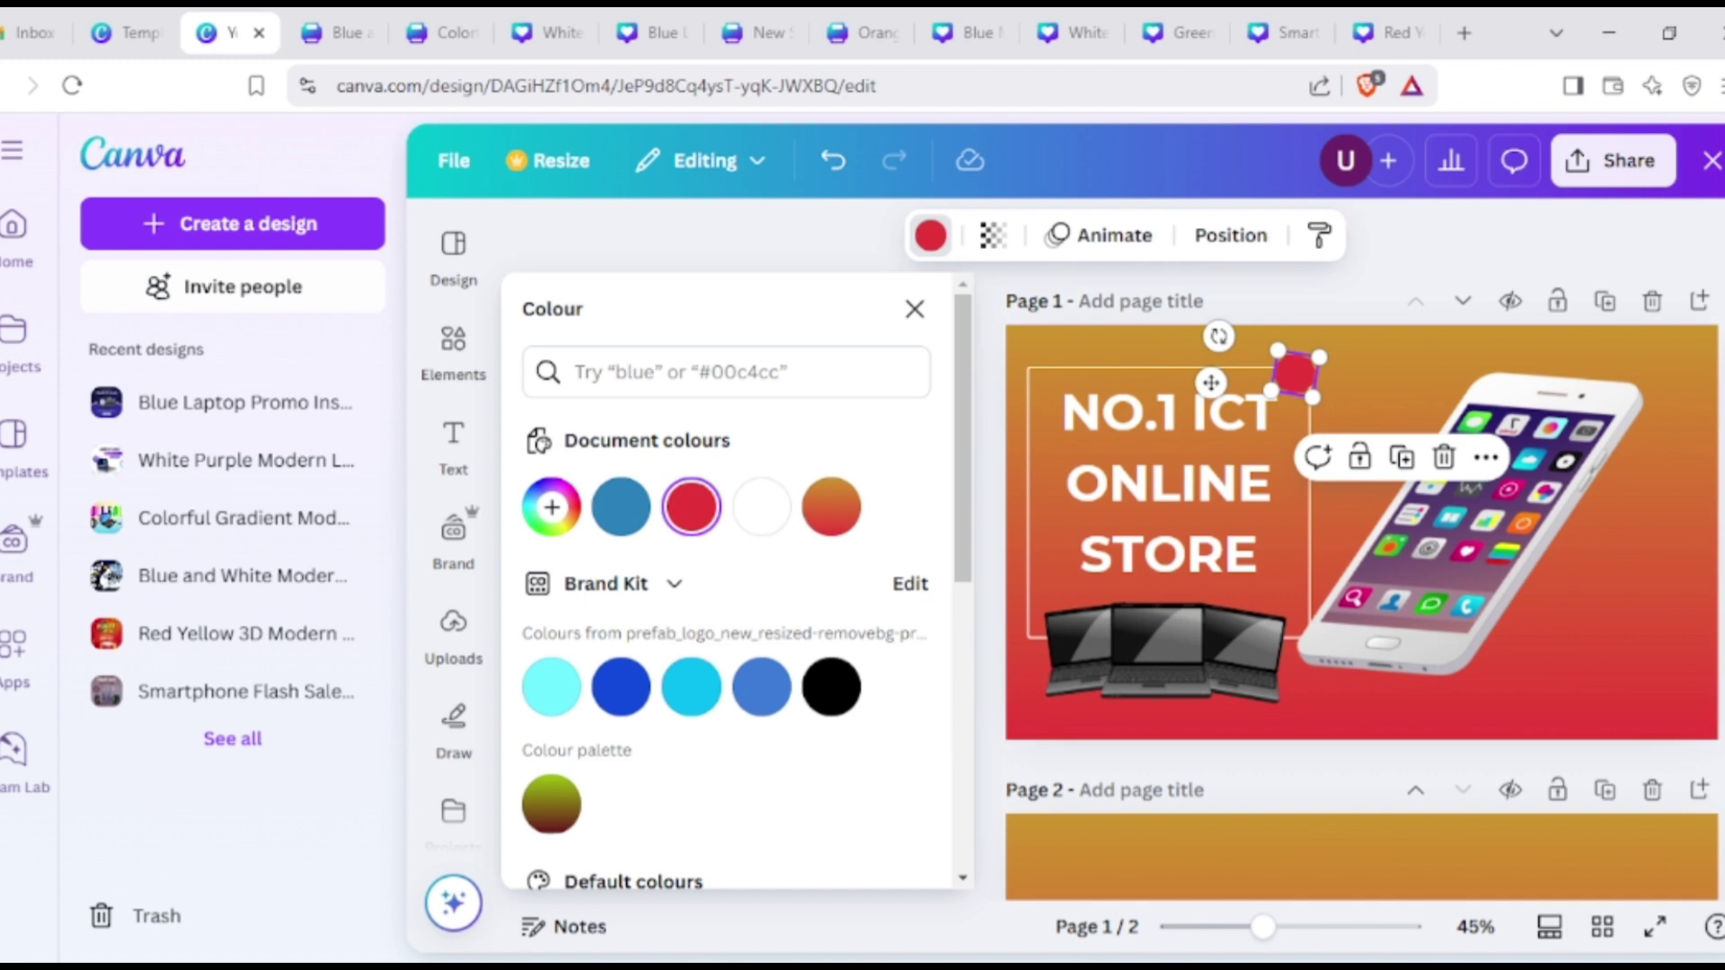
left_click(915, 309)
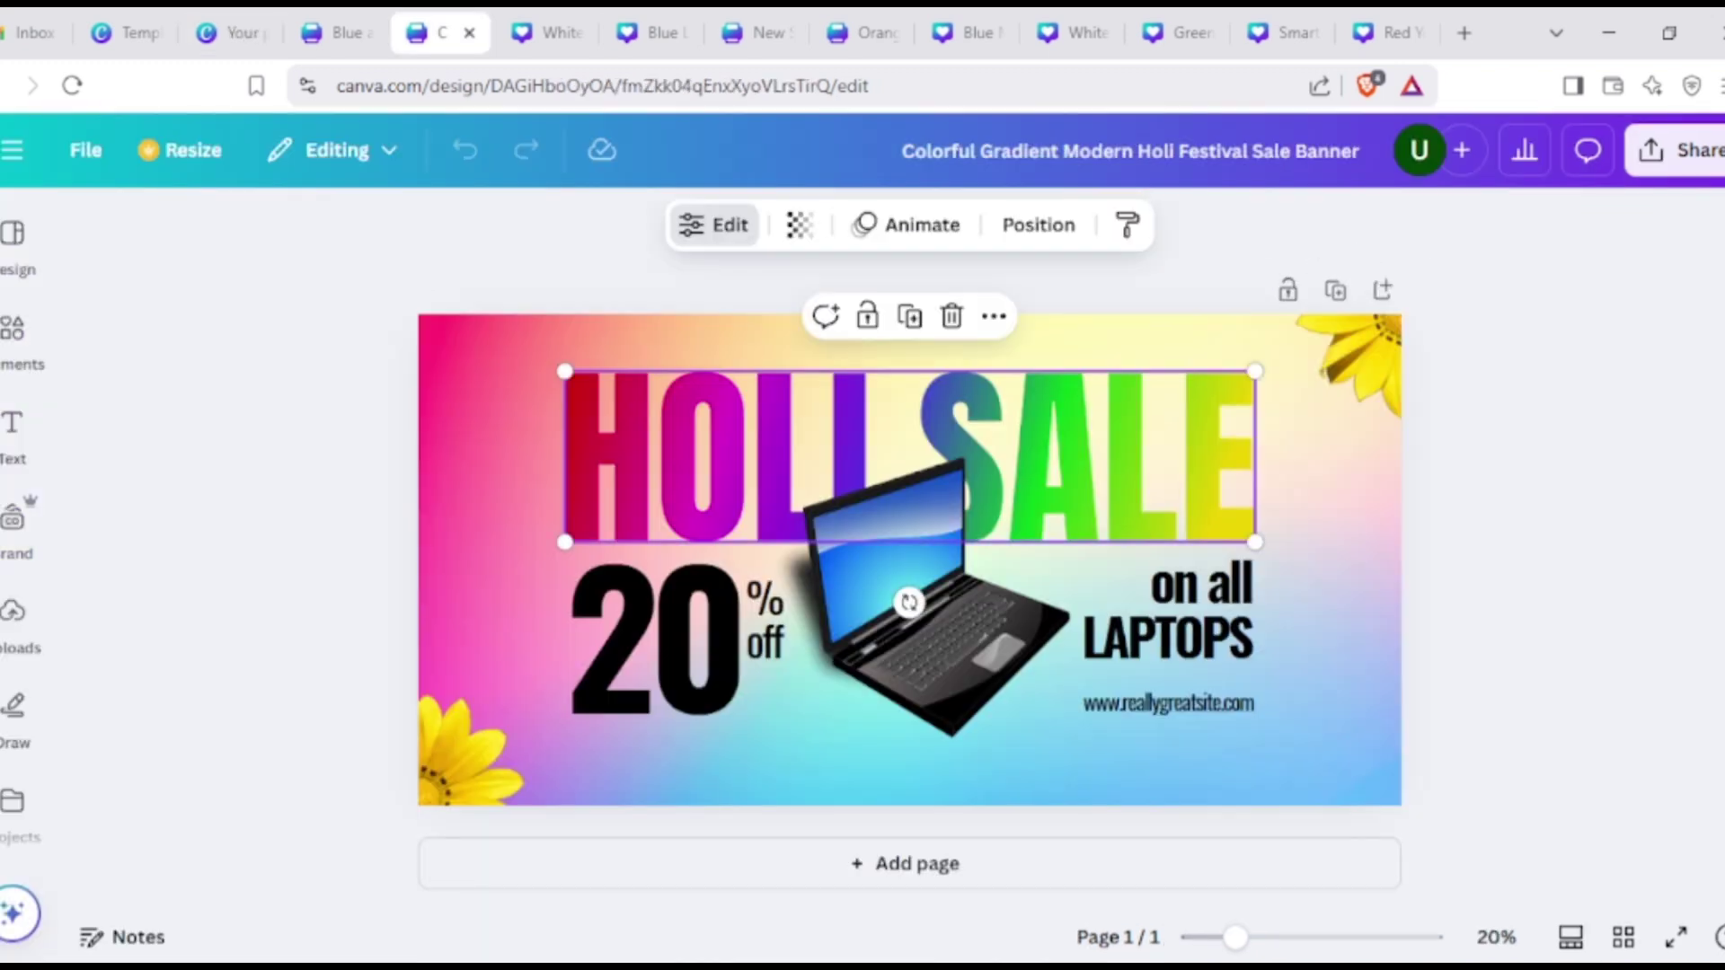
Copy the HOLI SALE text and paste it onto page 1
key("ctrl+c")
key("ctrl+shift+Tab")
key("ctrl+shift+Tab")
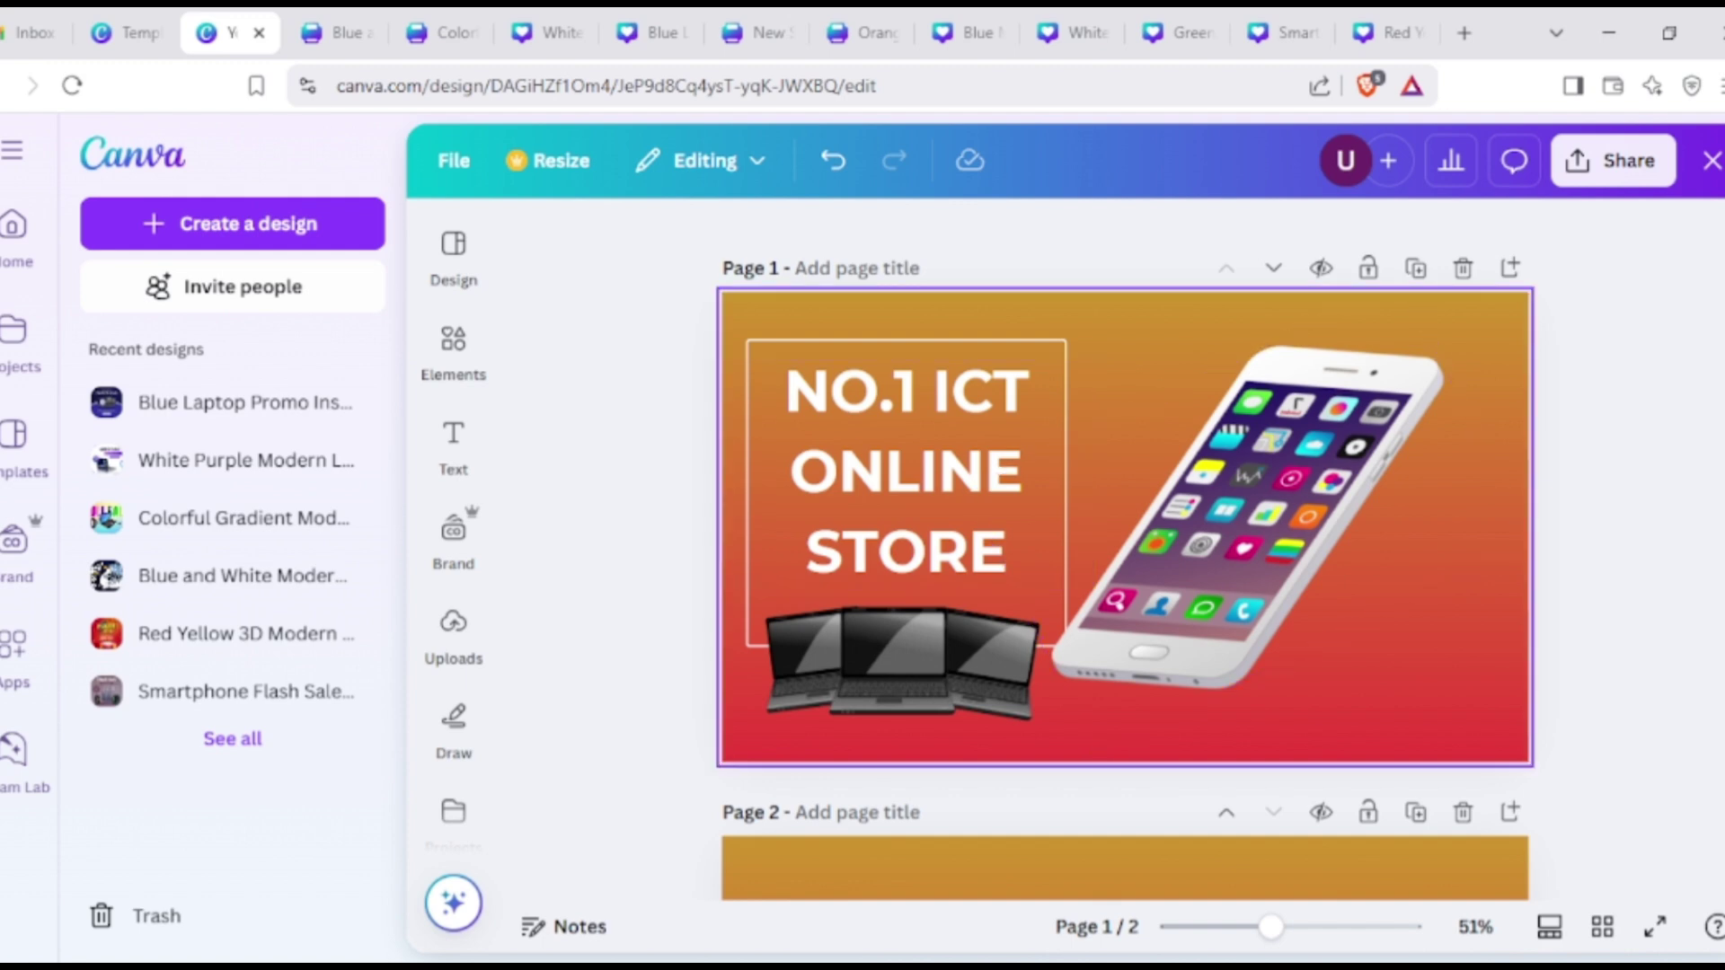
key("ctrl+v")
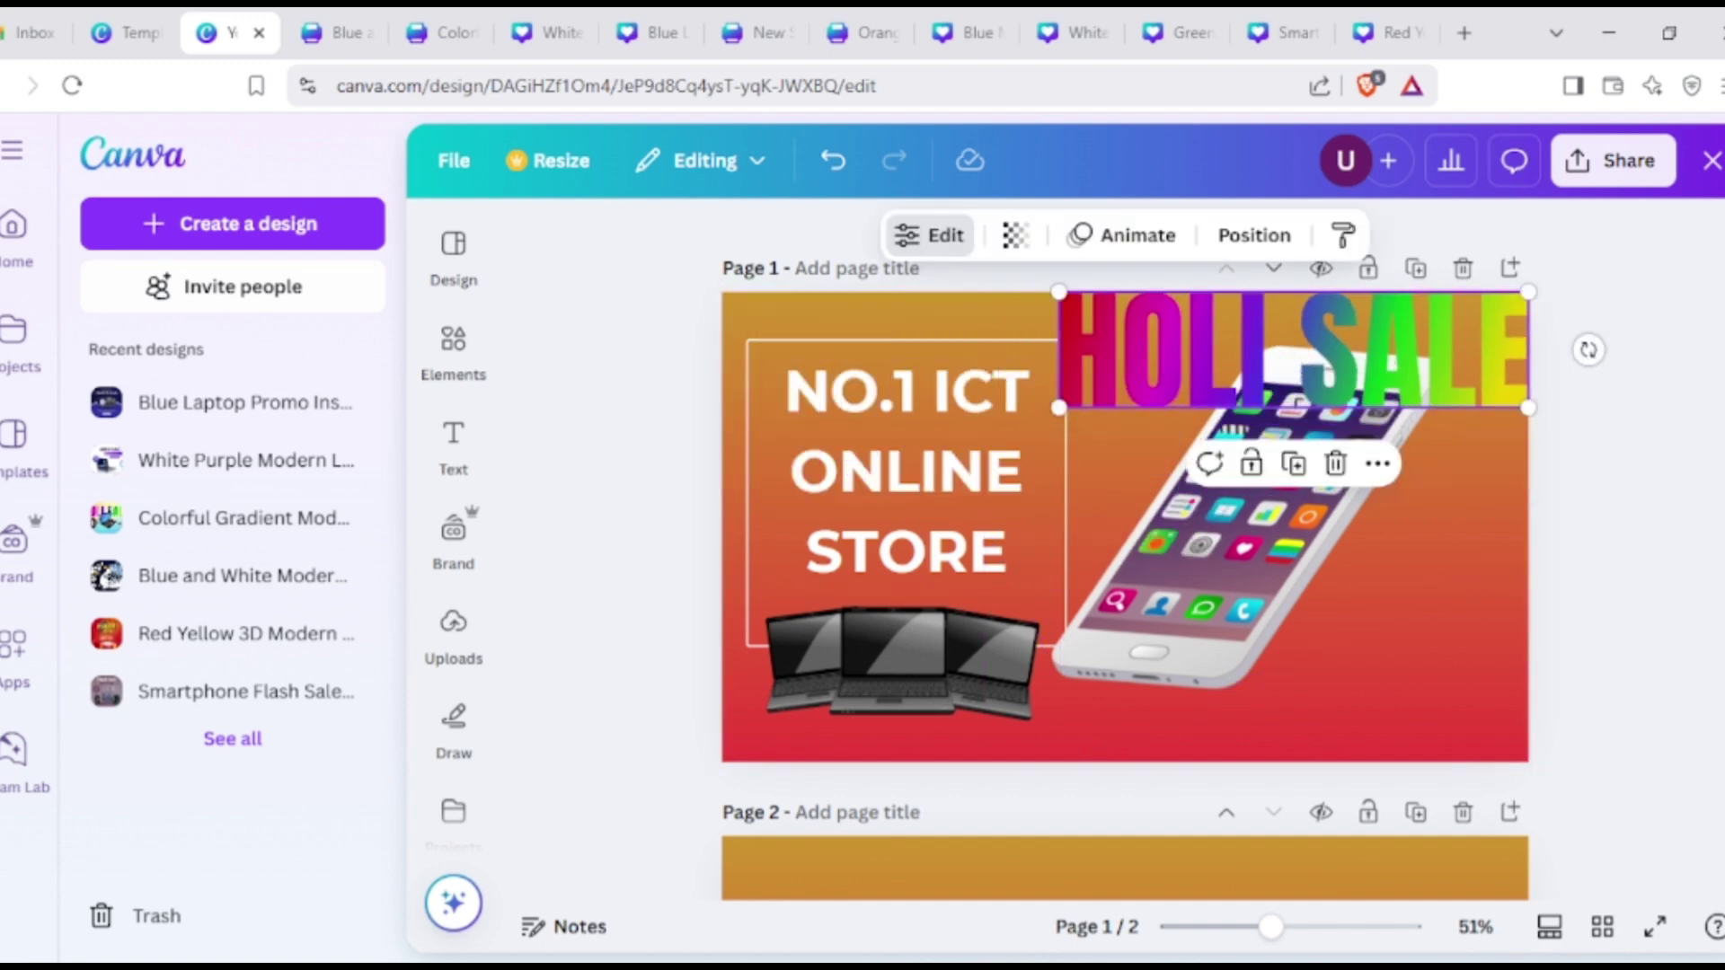
Try the HOLI SALE text and a pasted black phone on page 1, then delete both
left_click_drag(1438, 351, 1429, 676)
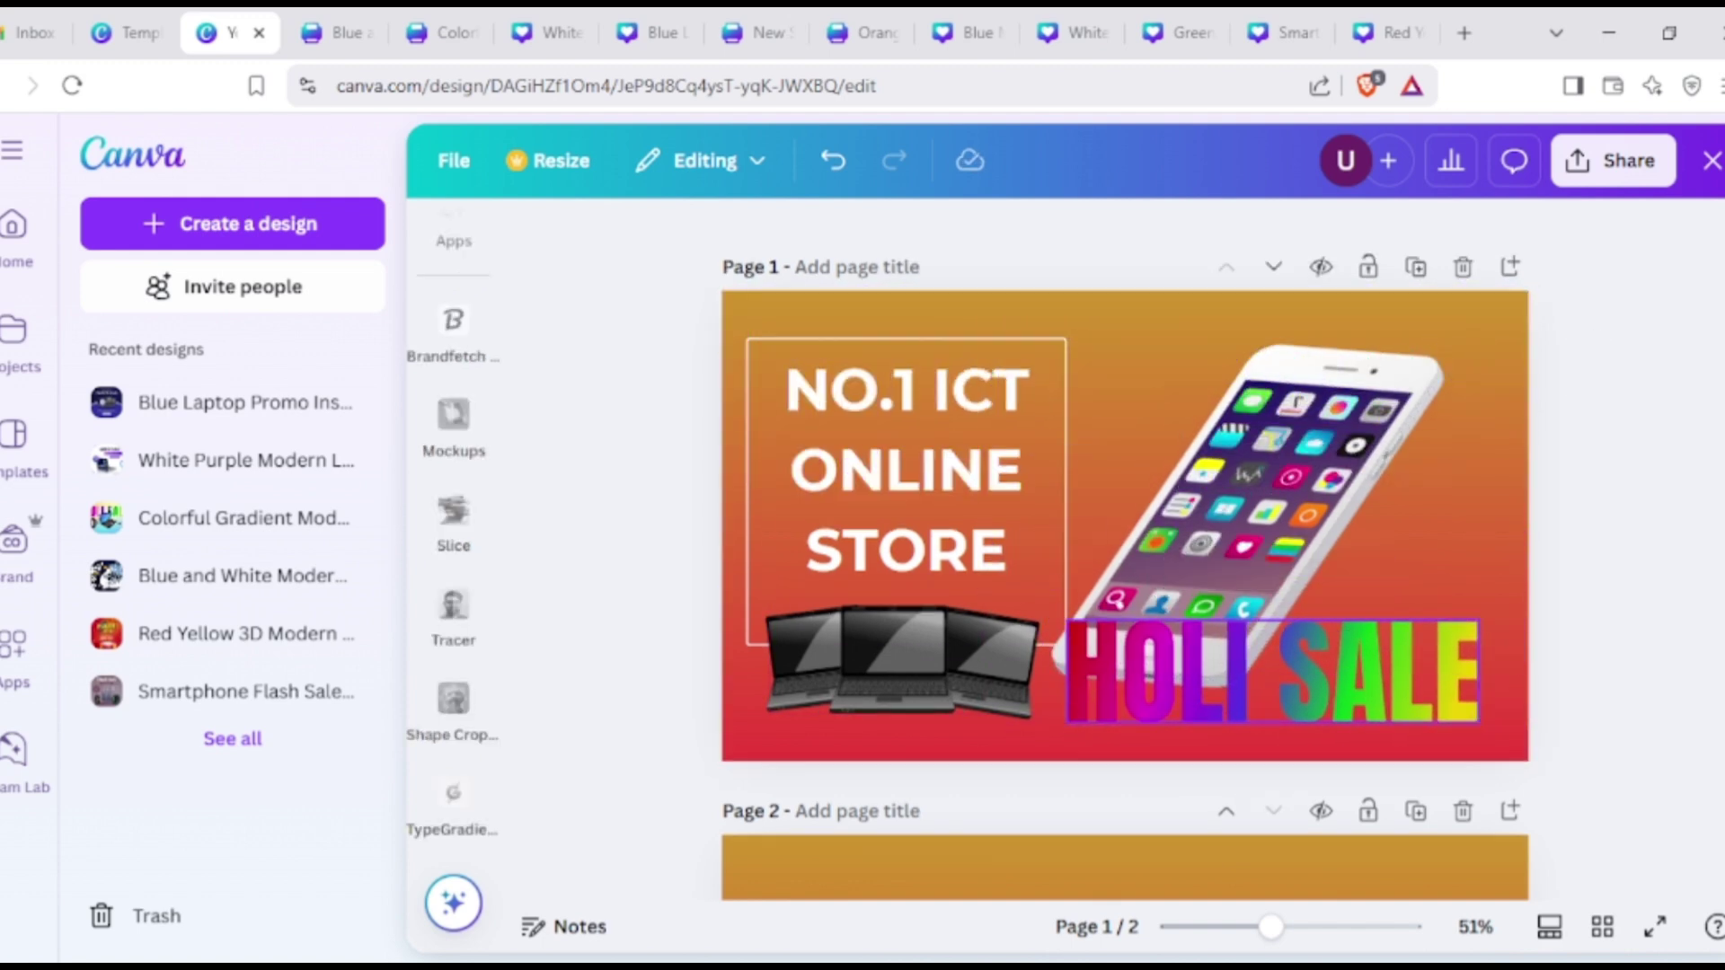
key("Delete")
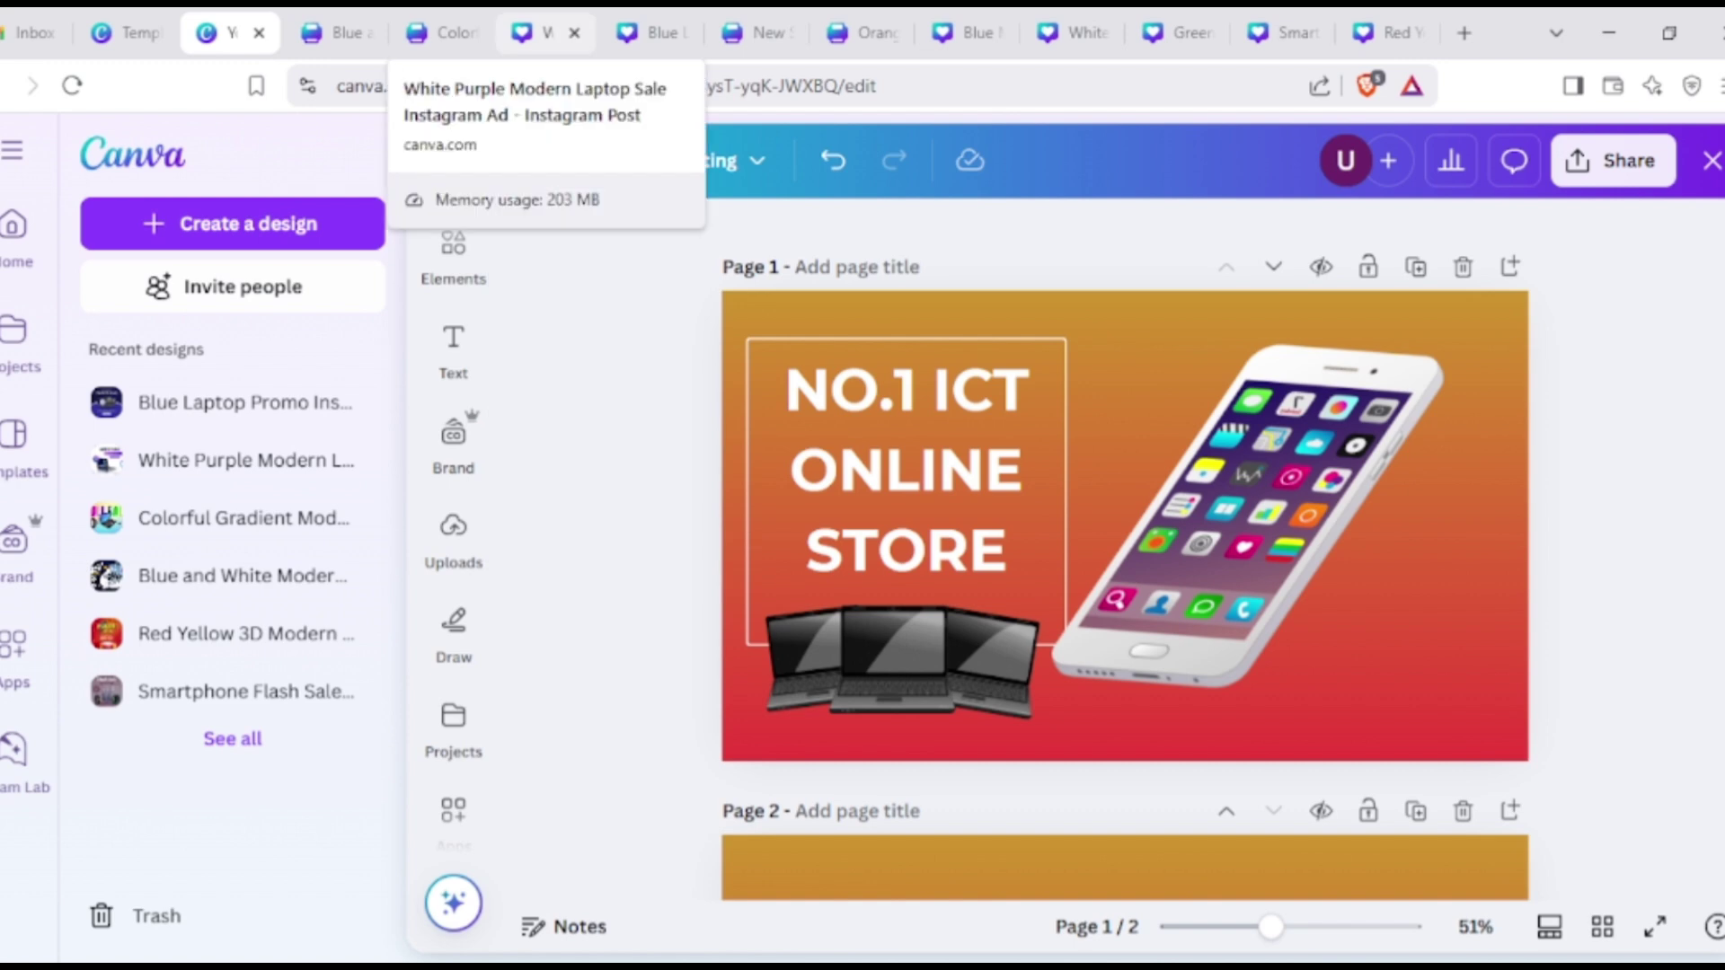
left_click(656, 32)
left_click(759, 33)
left_click(225, 32)
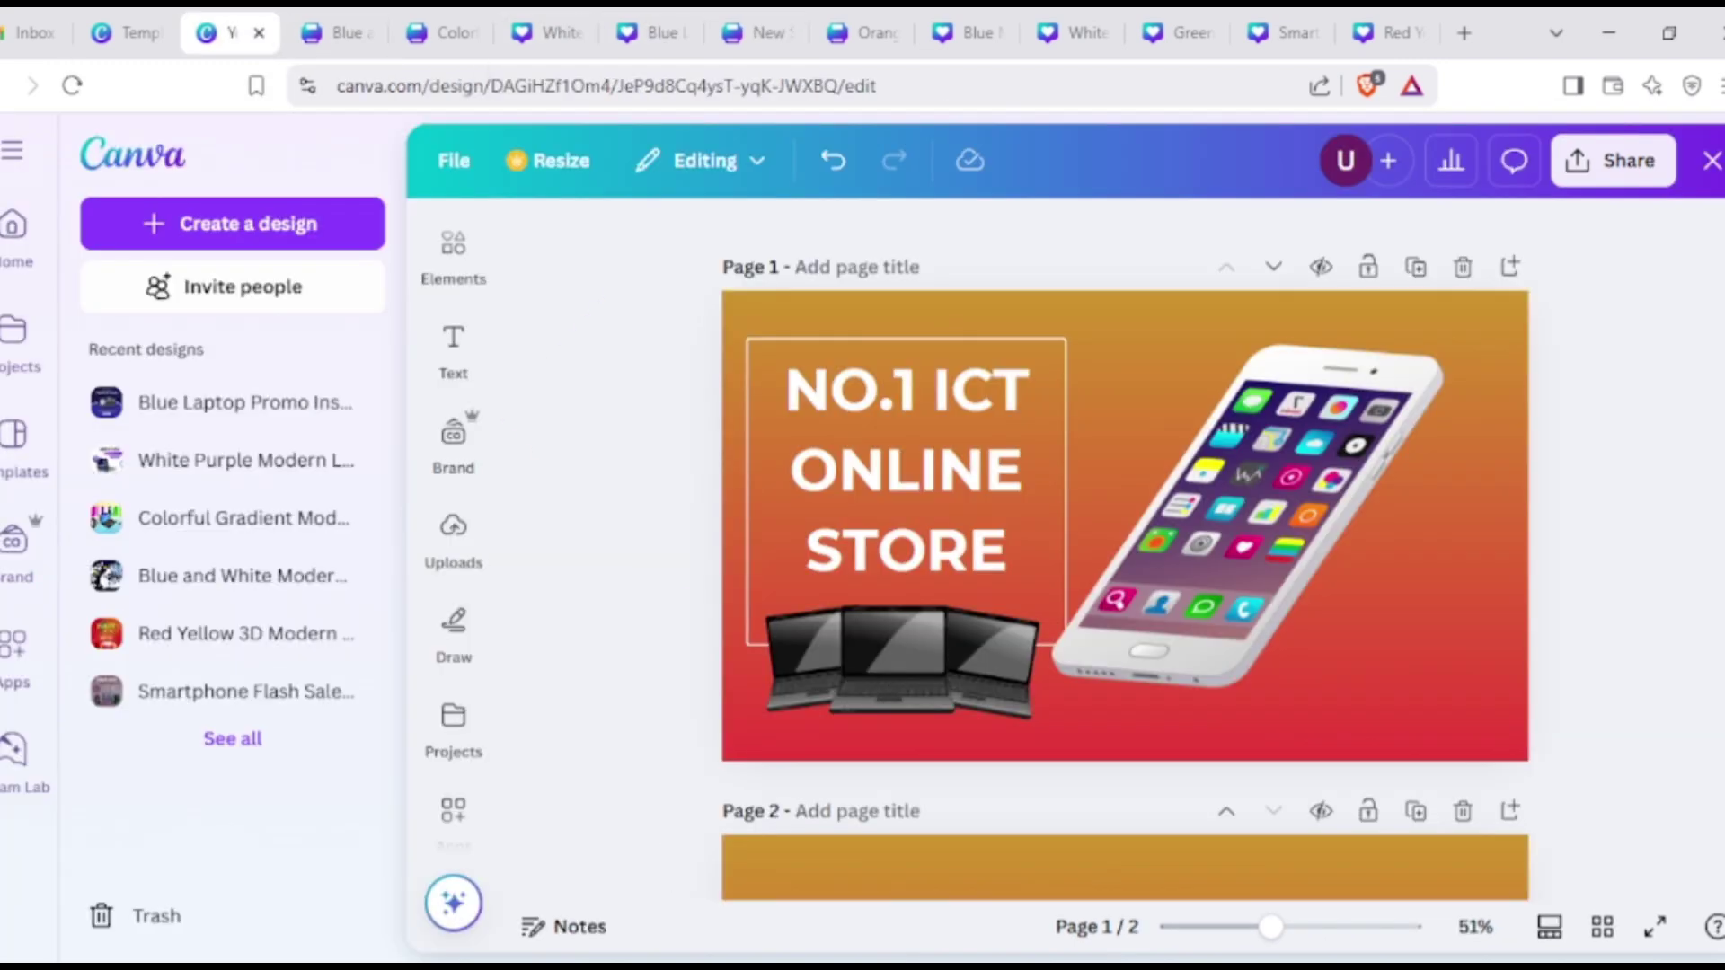
key("ctrl+v")
left_click_drag(1105, 482, 1357, 602)
left_click(1157, 236)
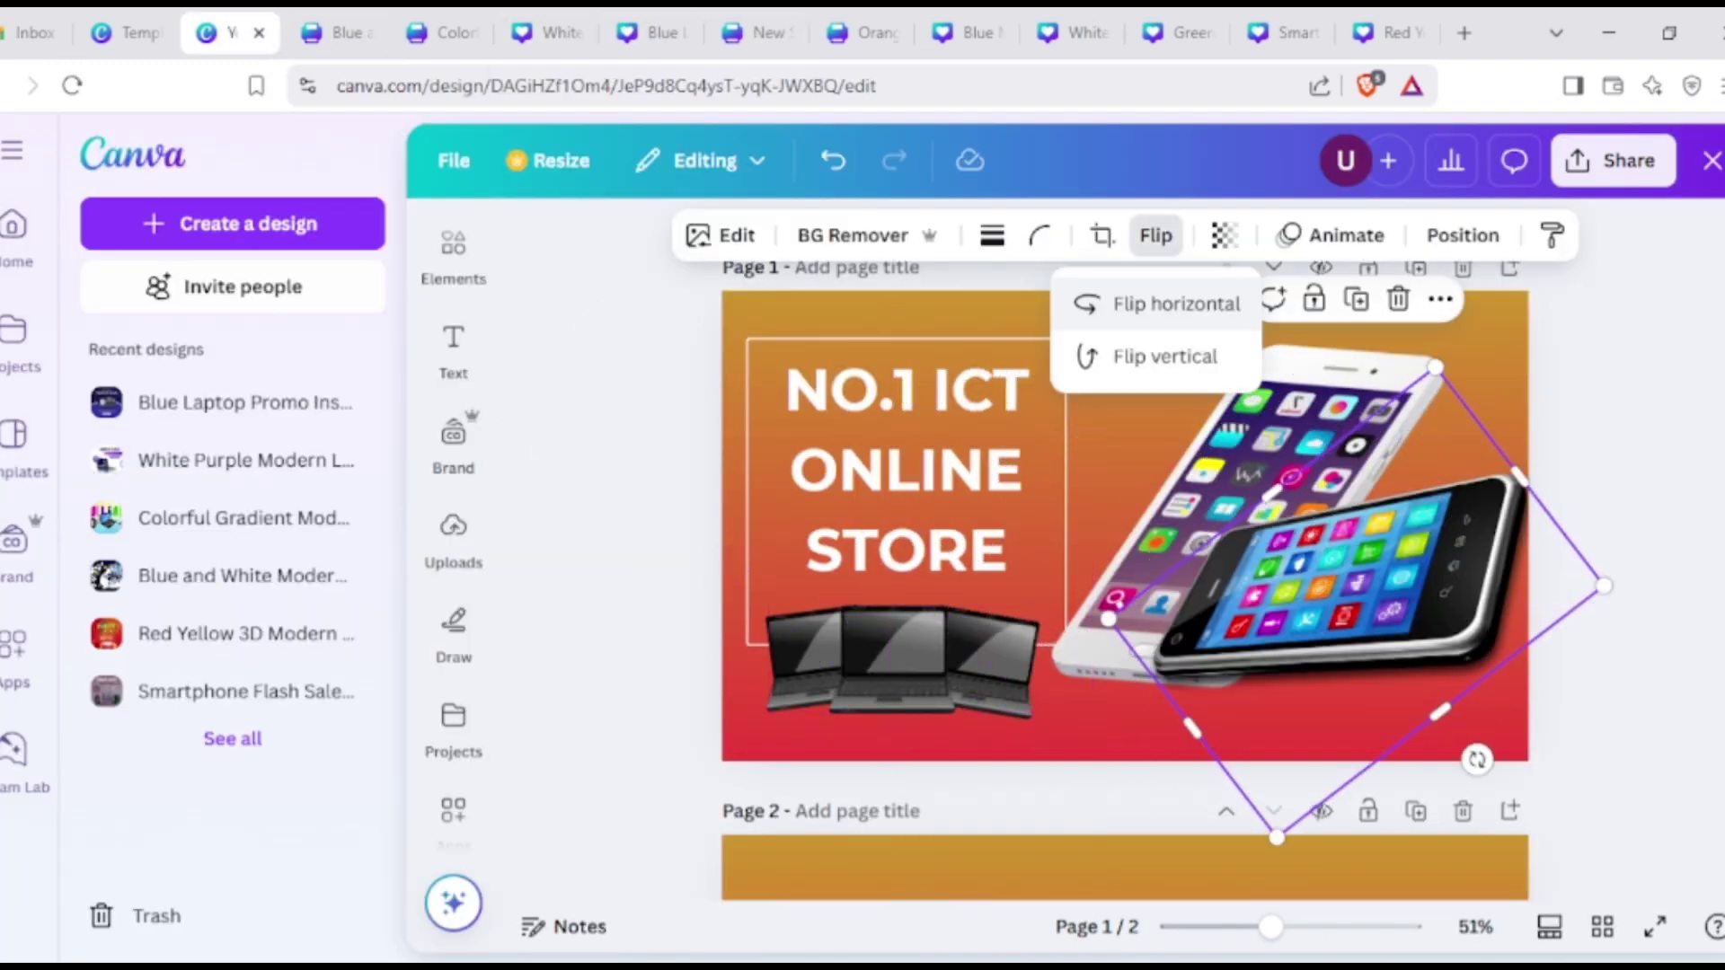
key("Delete")
Paste the megaphone phone illustration from the Orange Pink 3D design, shrinking it at right
left_click(861, 33)
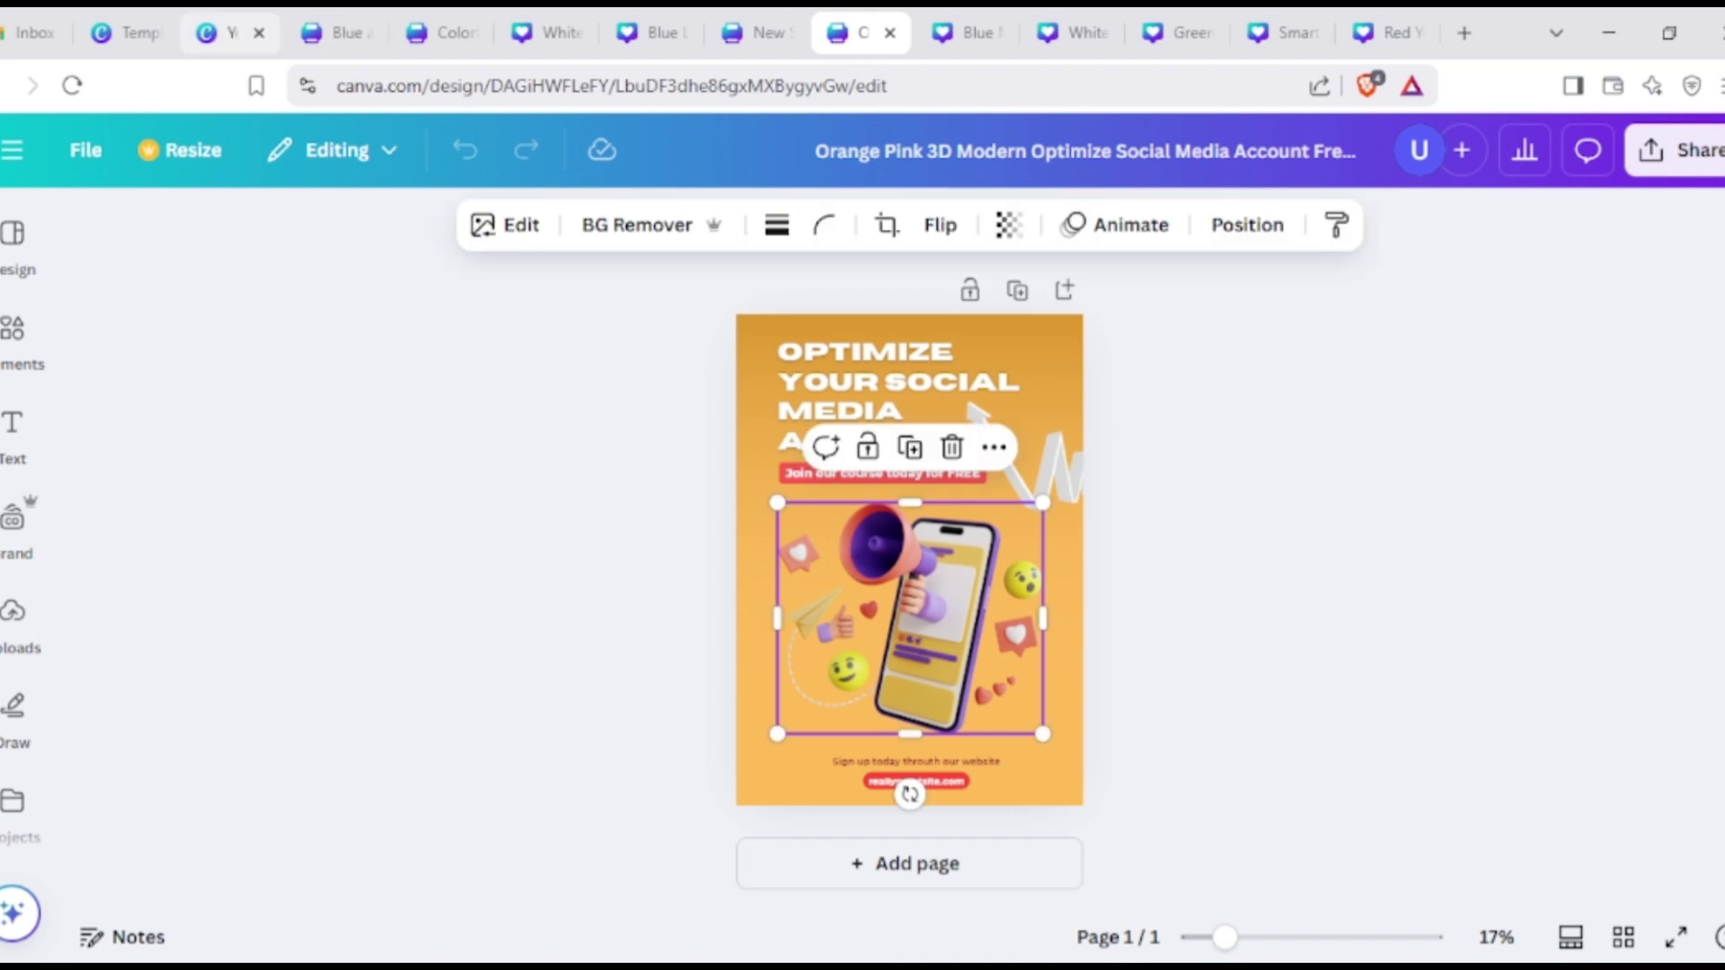
key("ctrl+c")
left_click(225, 32)
key("ctrl+v")
left_click_drag(1262, 288, 1041, 482)
left_click_drag(886, 616, 1378, 613)
left_click_drag(1539, 475, 1438, 568)
left_click_drag(1347, 651, 1409, 596)
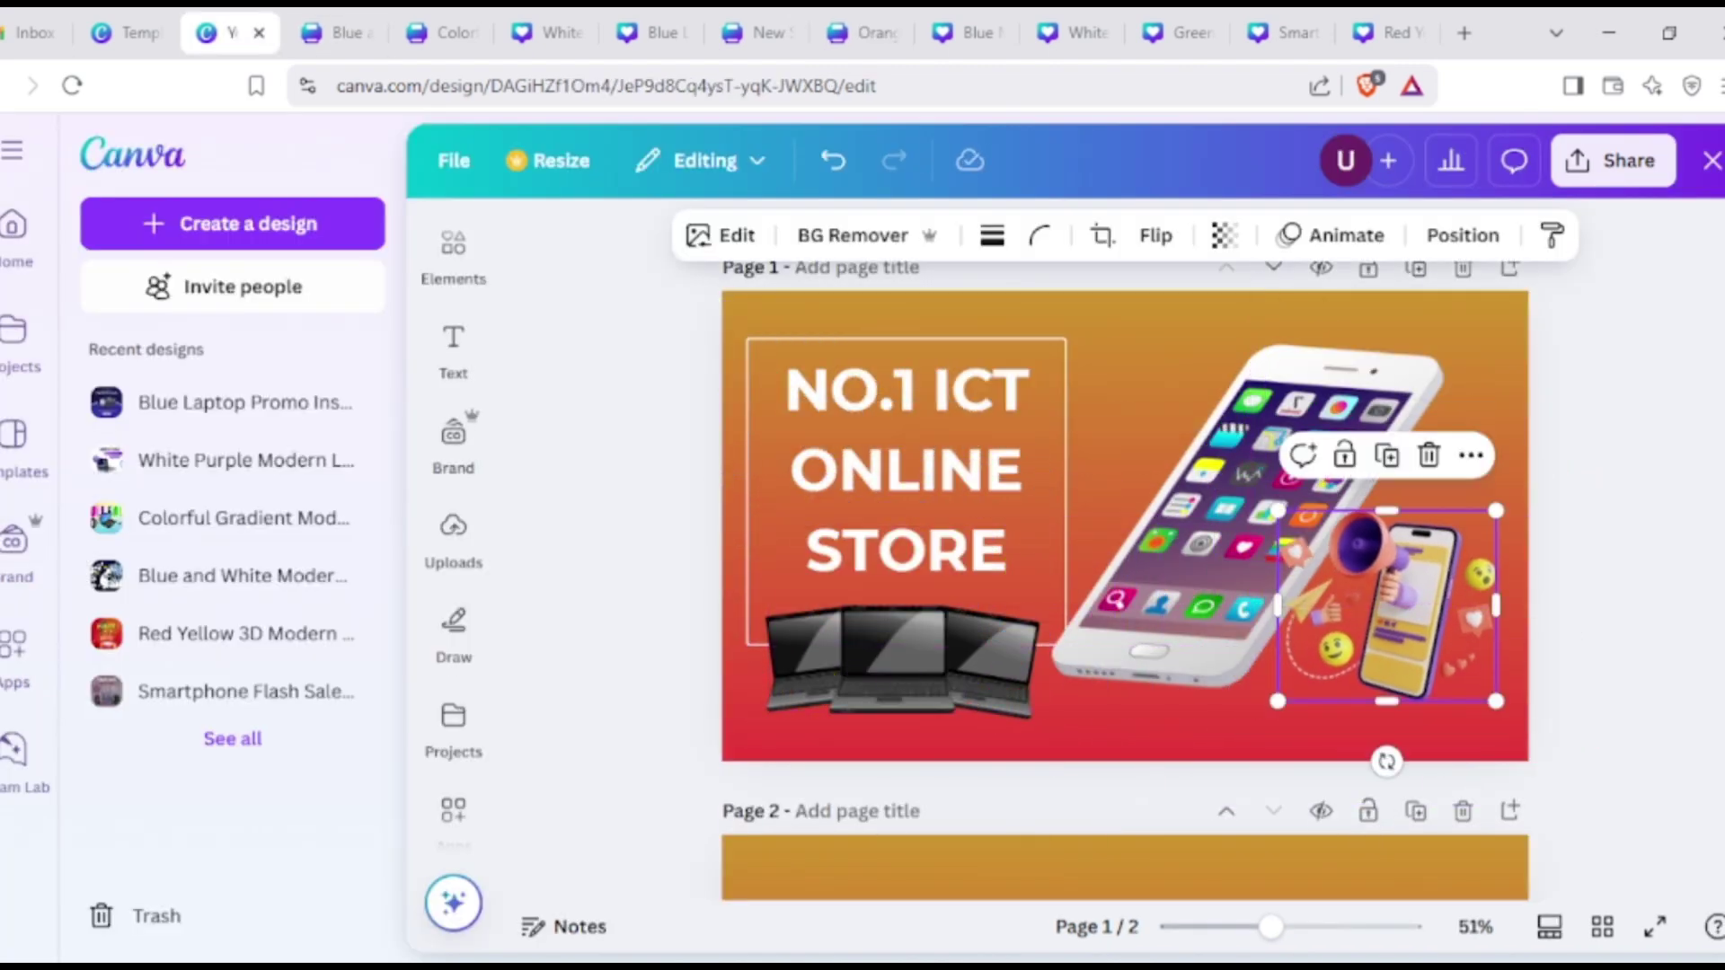
Resize and nudge the large white phone left, and tuck the megaphone illustration beside it
left_click(1257, 503)
left_click_drag(1101, 741, 1112, 722)
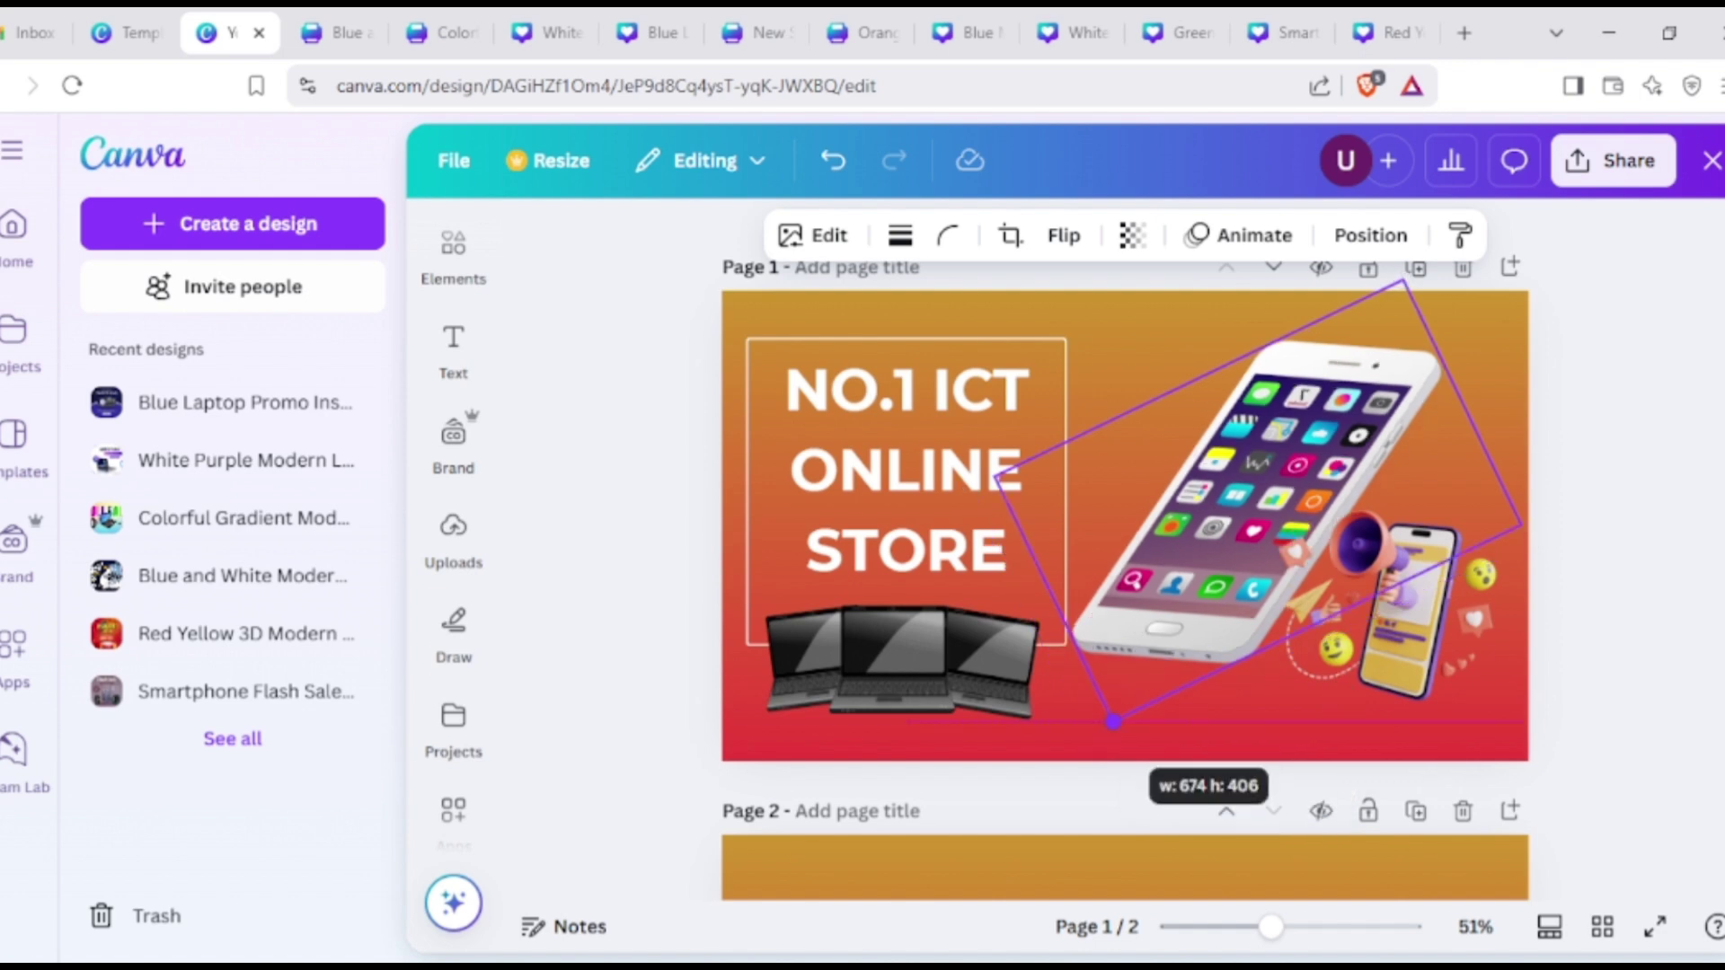
left_click_drag(1258, 503, 1247, 503)
left_click_drag(1406, 598, 1392, 580)
left_click(1608, 575)
Duplicate the headline as 'FORETEC ONLINE STORE' at size 37 on one line at bottom right
left_click(907, 470)
key("ctrl+d")
left_click_drag(924, 488, 1167, 647)
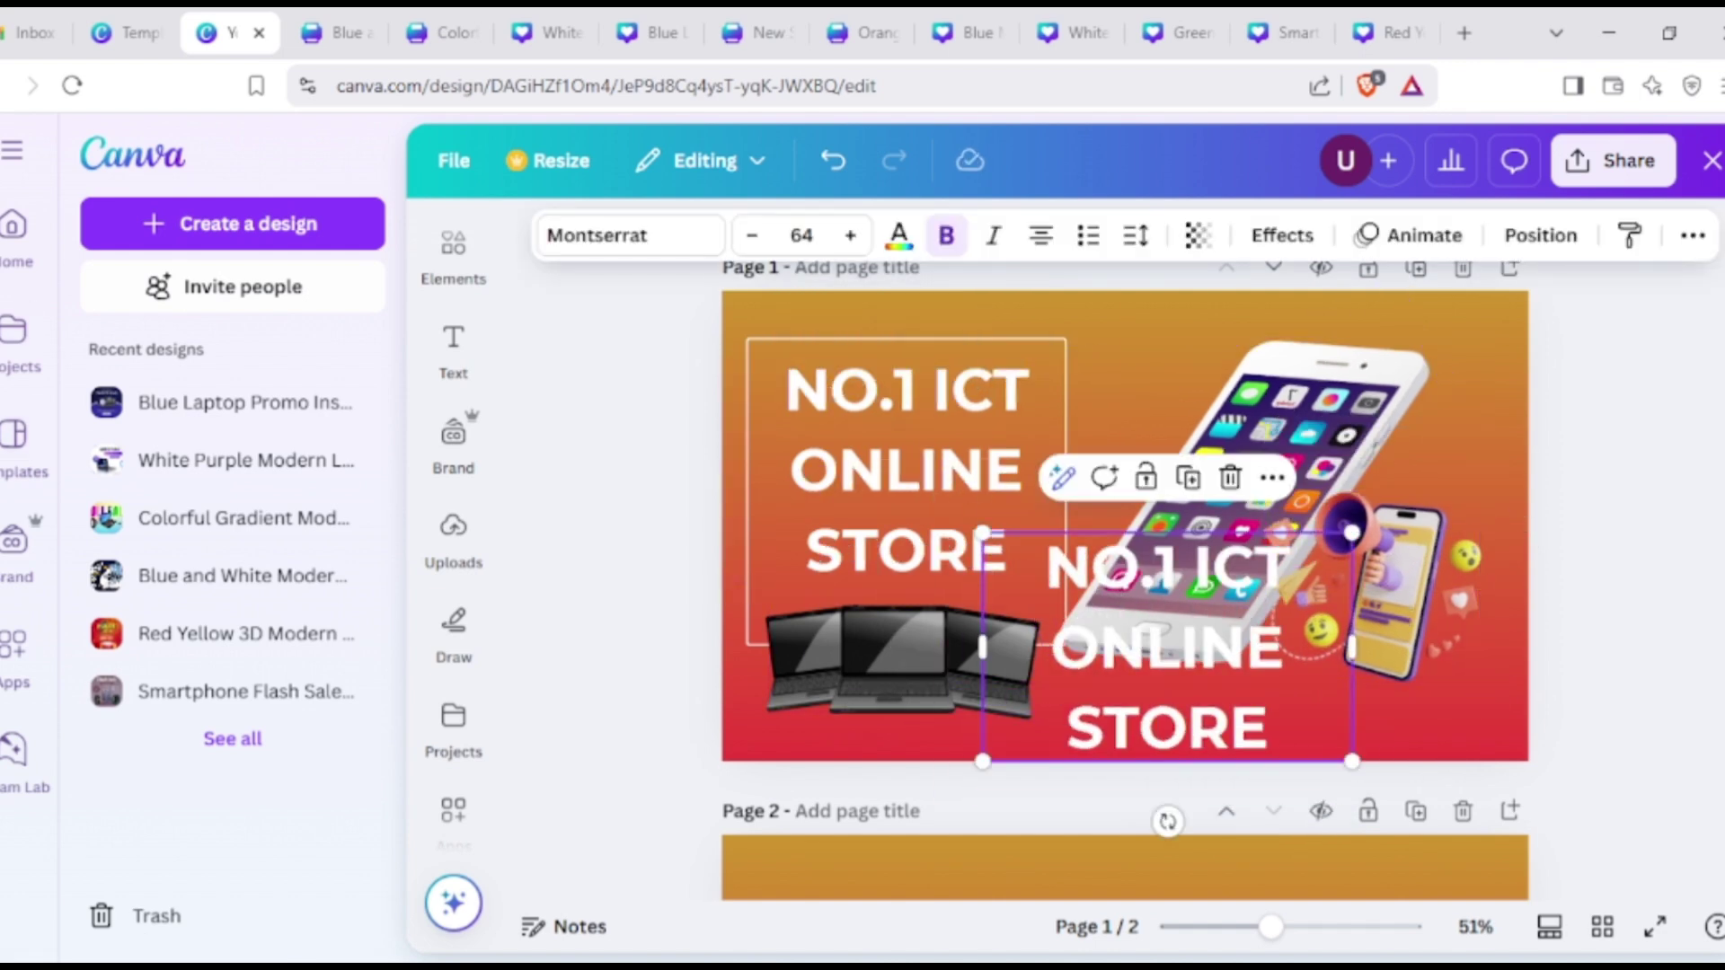
left_click_drag(1351, 647, 1557, 647)
double_click(1294, 642)
type("FORETEC ONLINE STOR")
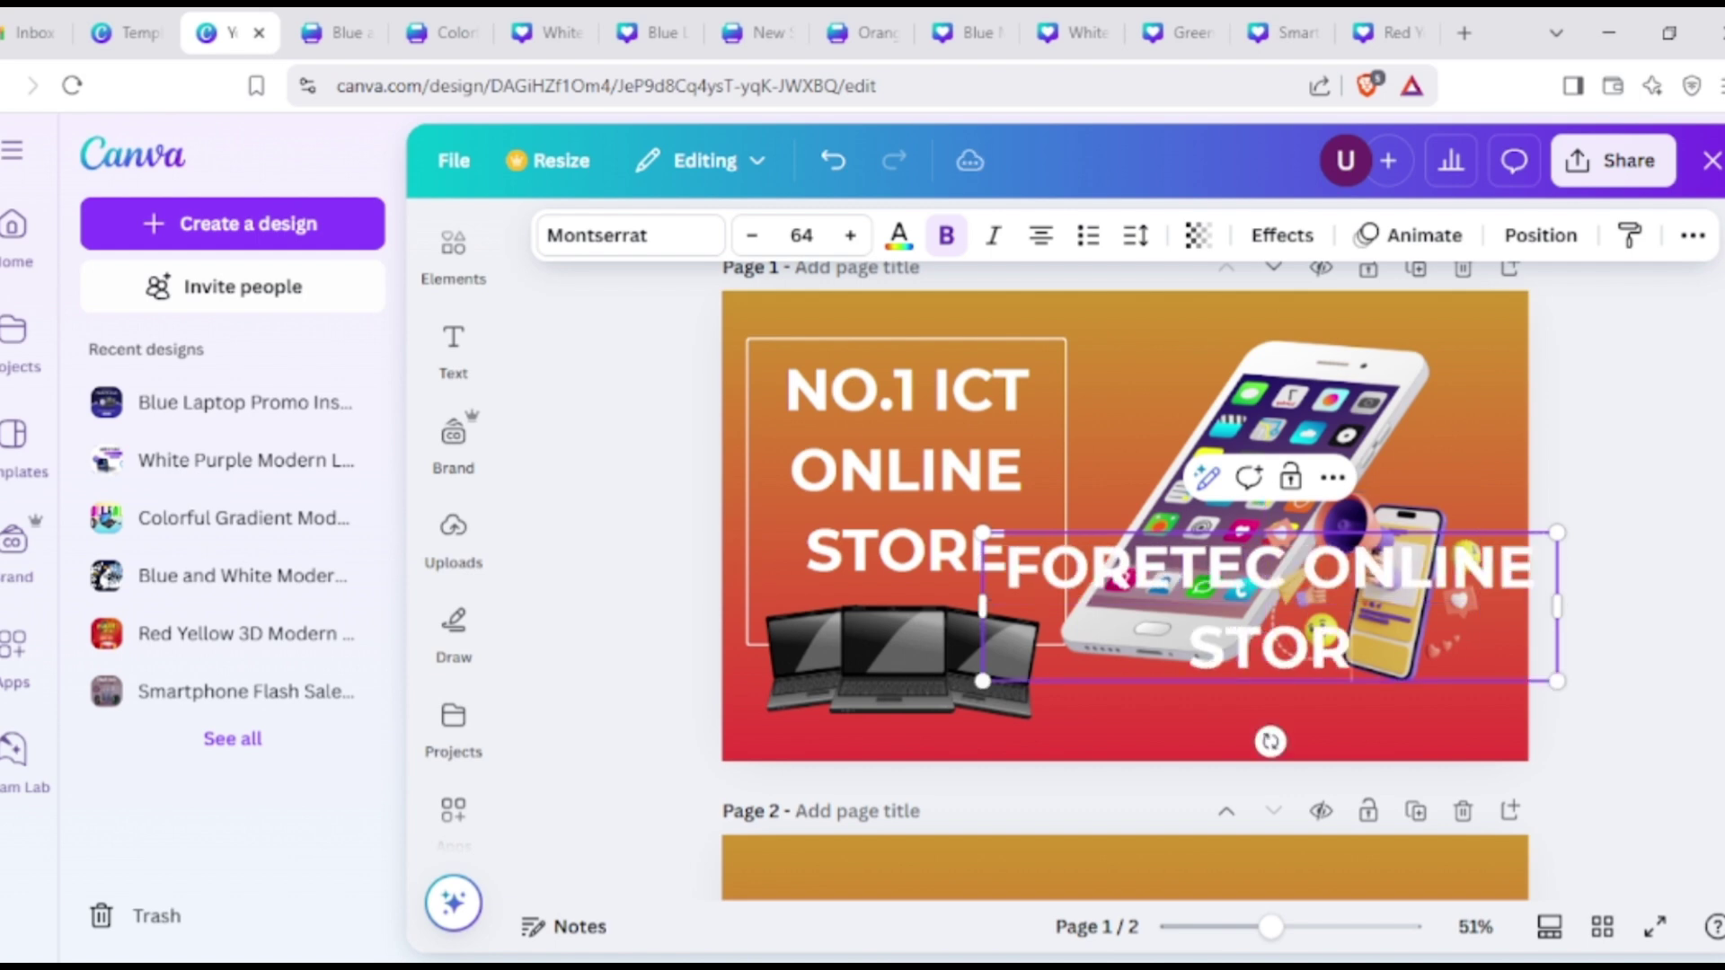
type("E")
key("ctrl+a")
left_click(752, 235)
left_click(752, 235)
left_click_drag(1558, 554, 1438, 566)
left_click_drag(1204, 553, 1248, 694)
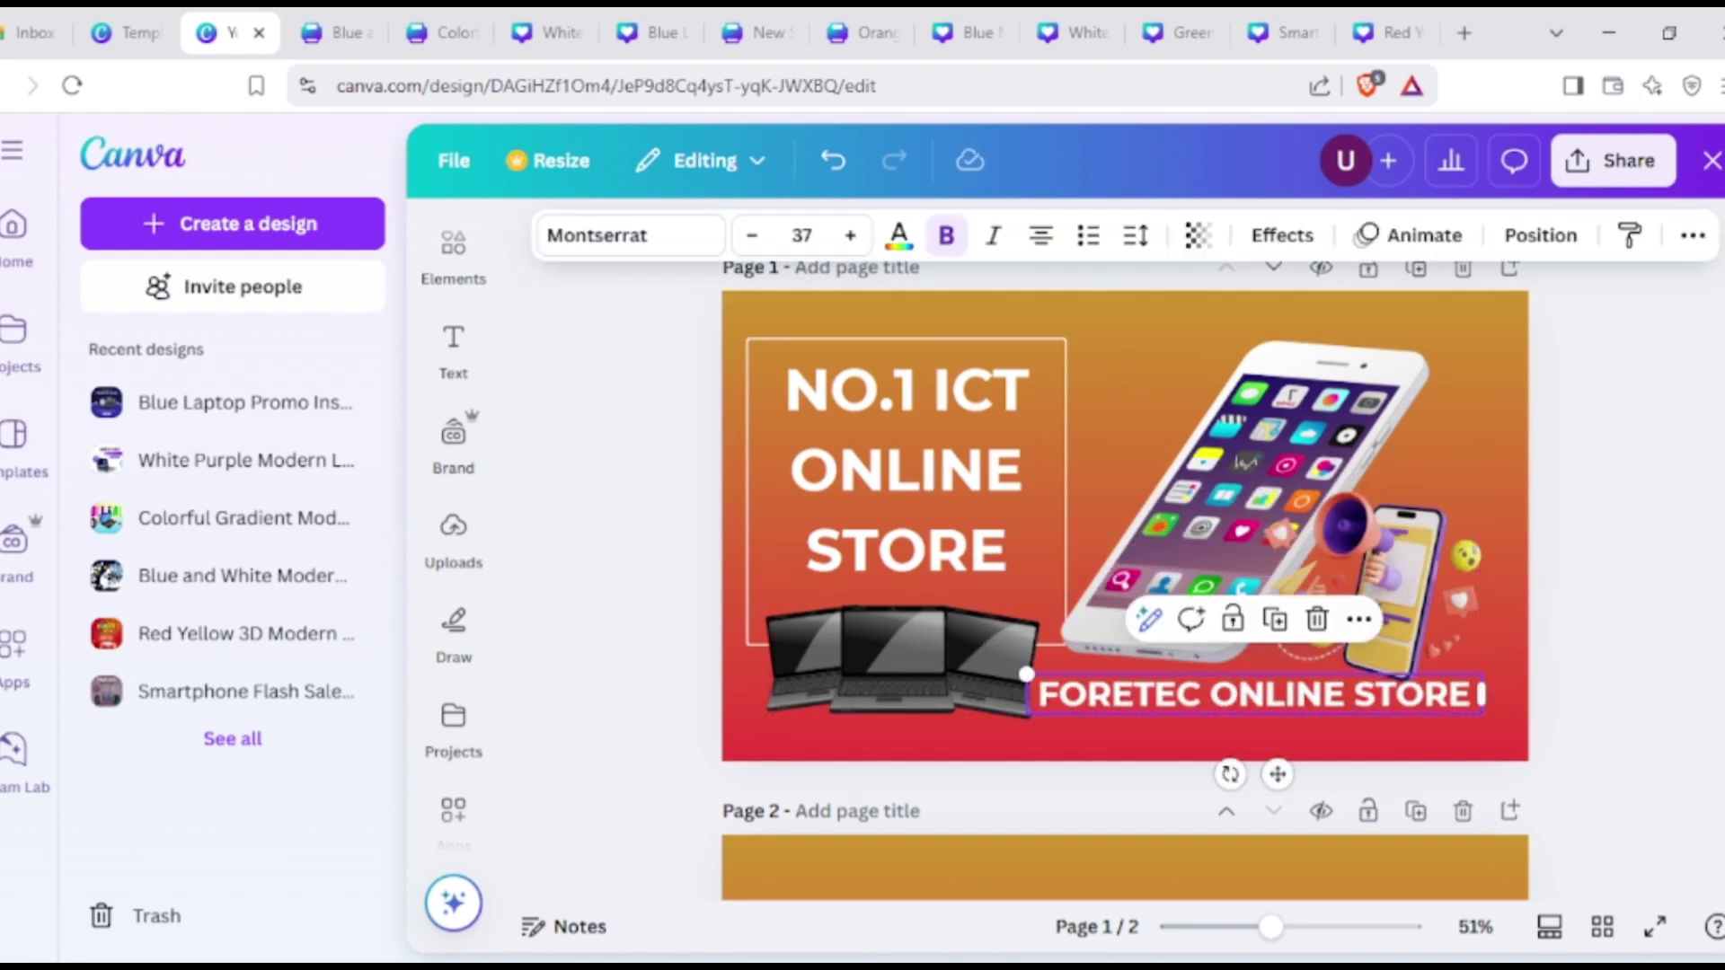
Browse the smartphone, laptop and Holi sale designs for reference, then return to the banner
left_click(764, 32)
left_click(656, 33)
left_click(543, 33)
key("ctrl+shift+Tab")
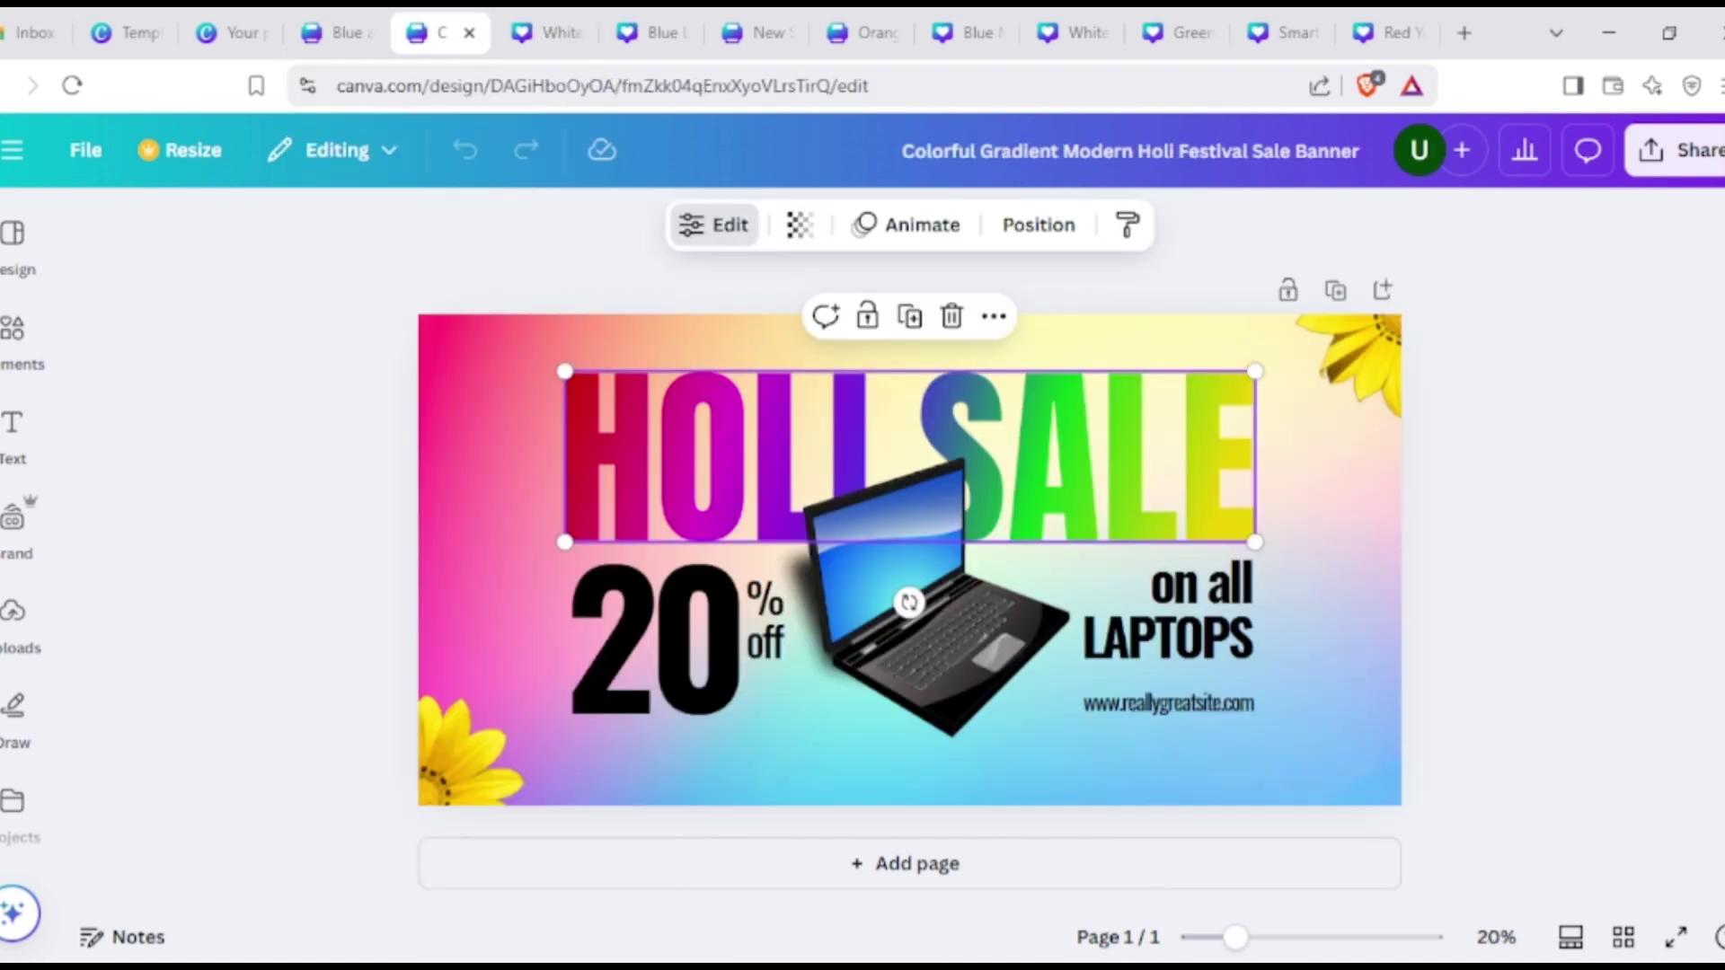
key("ctrl+shift+Tab")
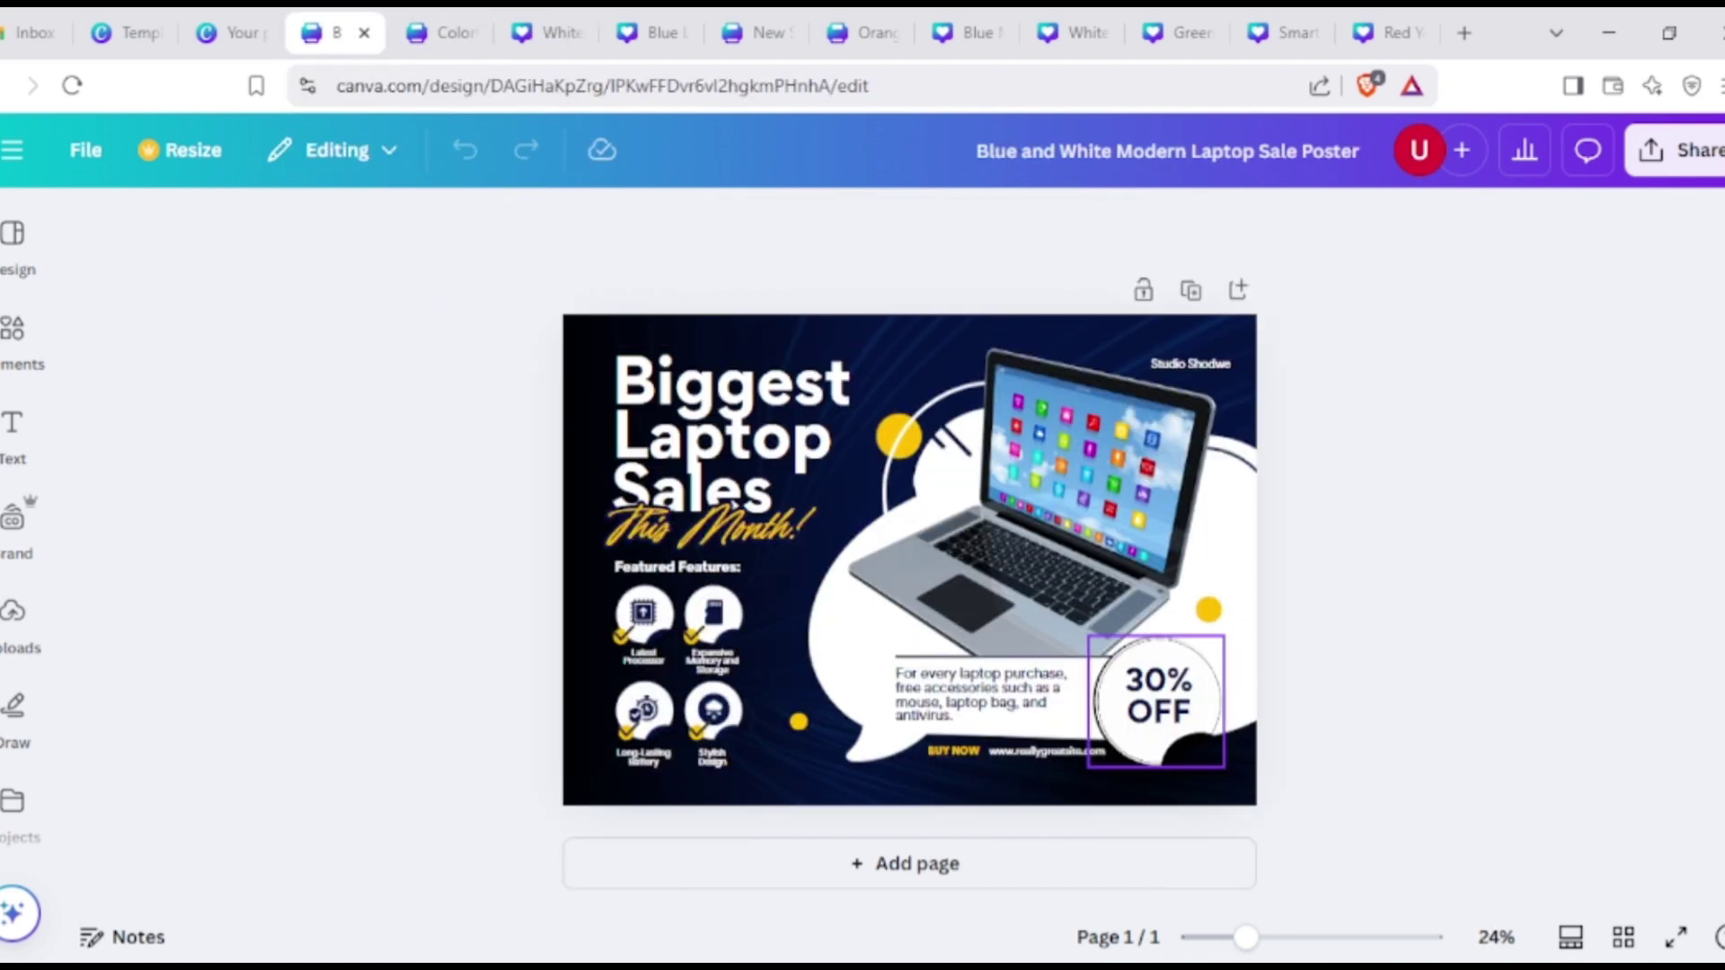
key("ctrl+shift+Tab")
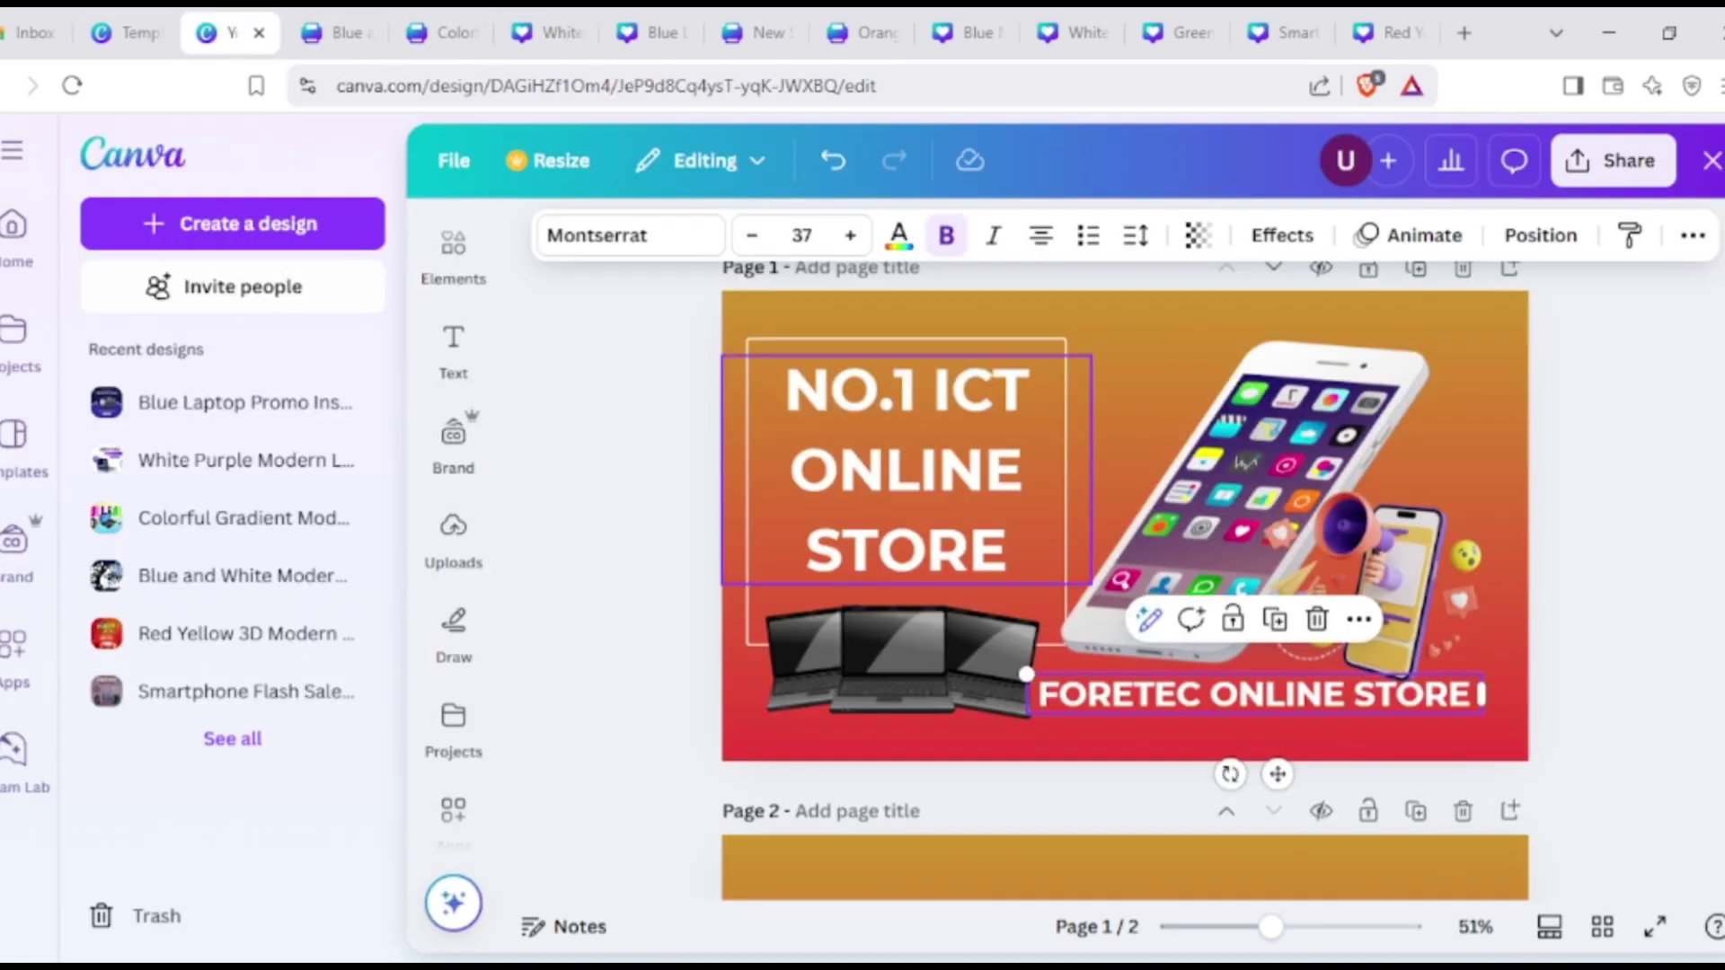
Add an outline globe from a 'web world' elements search, shrunk small beneath the store name
left_click(454, 257)
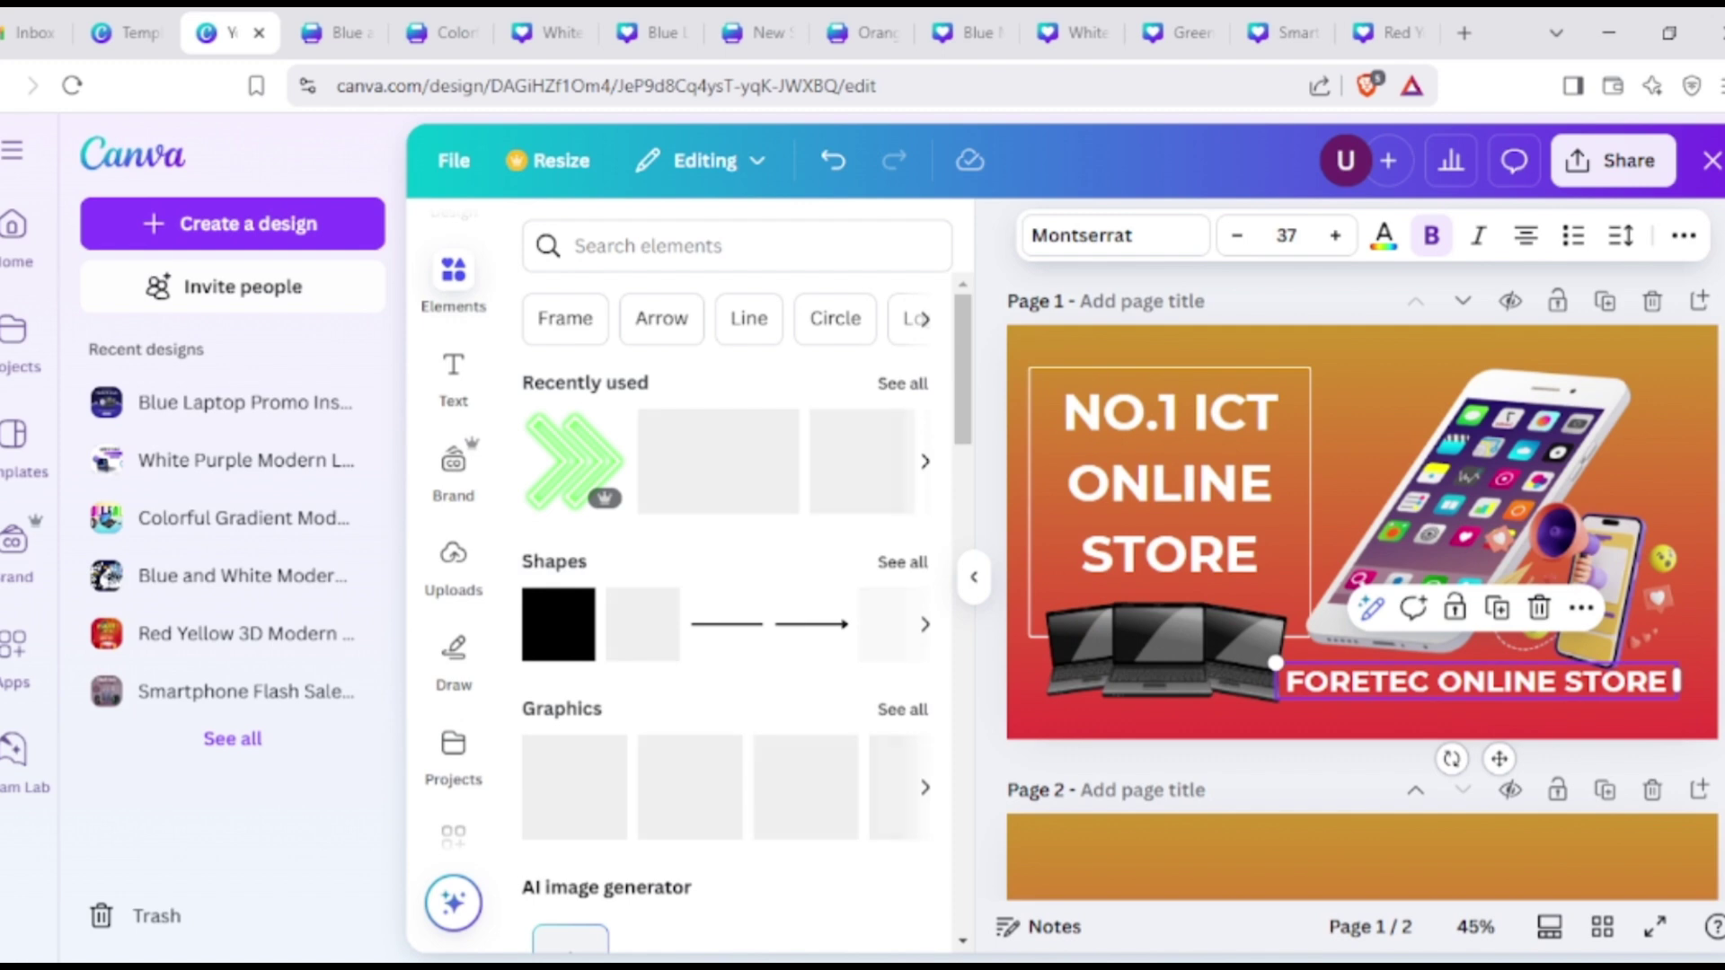
type("web world")
key("Return")
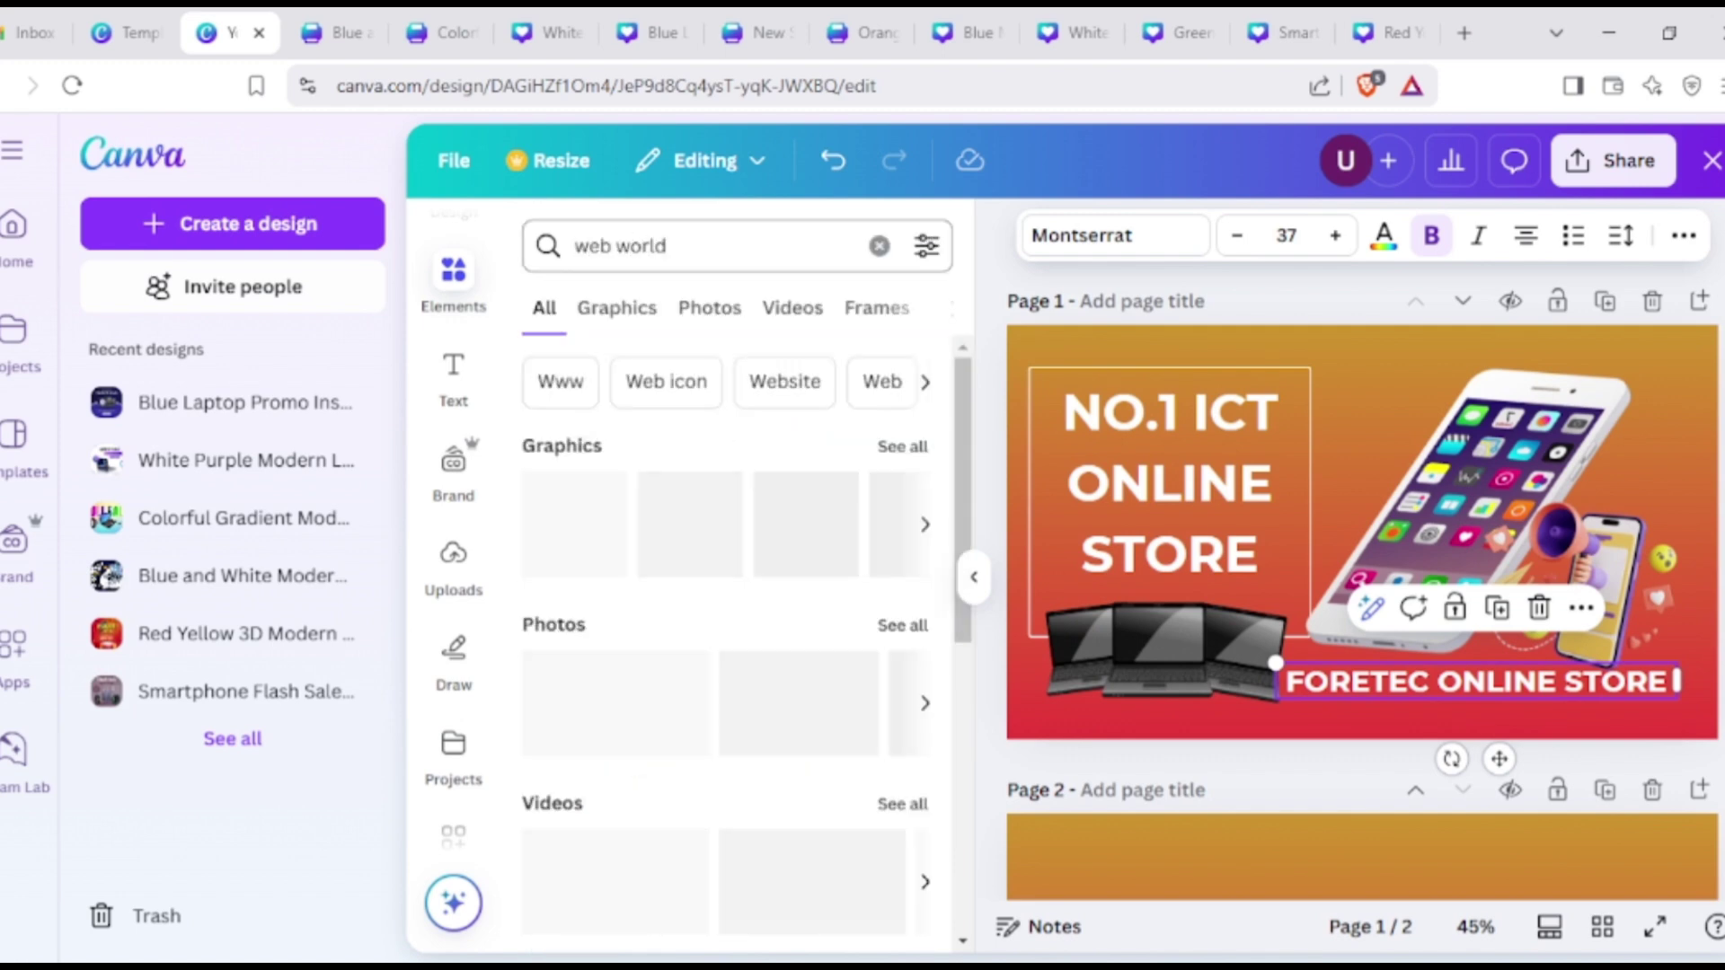
left_click(690, 524)
left_click(974, 578)
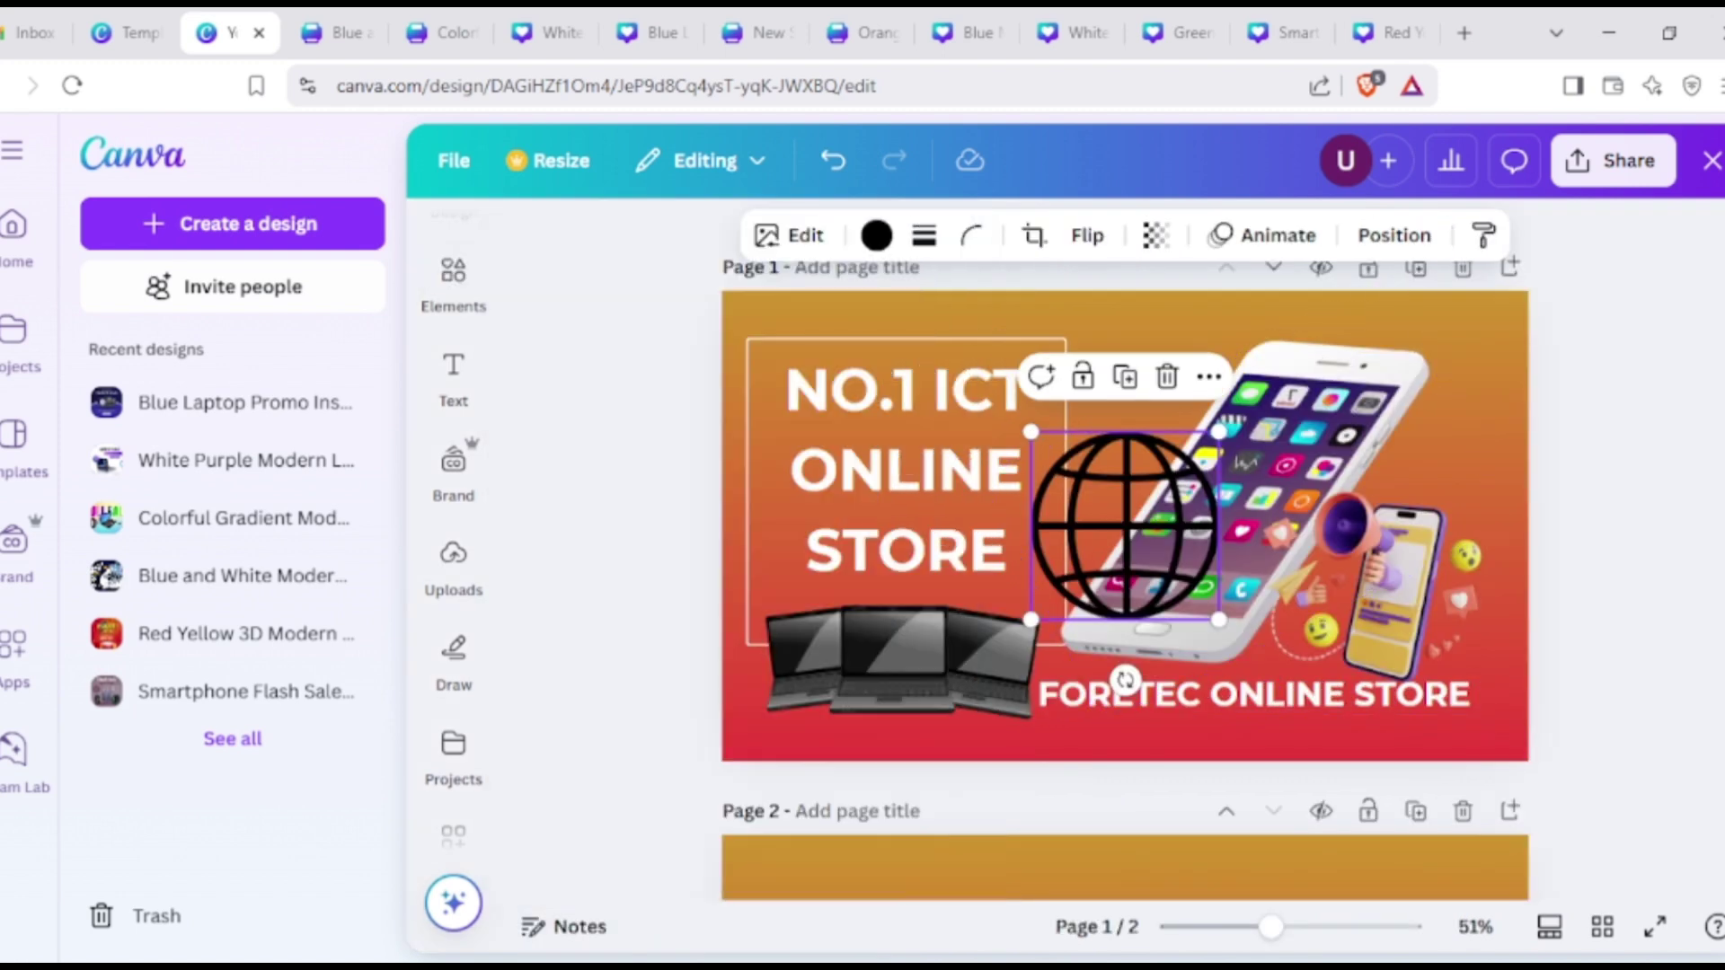
left_click_drag(1032, 619, 1190, 454)
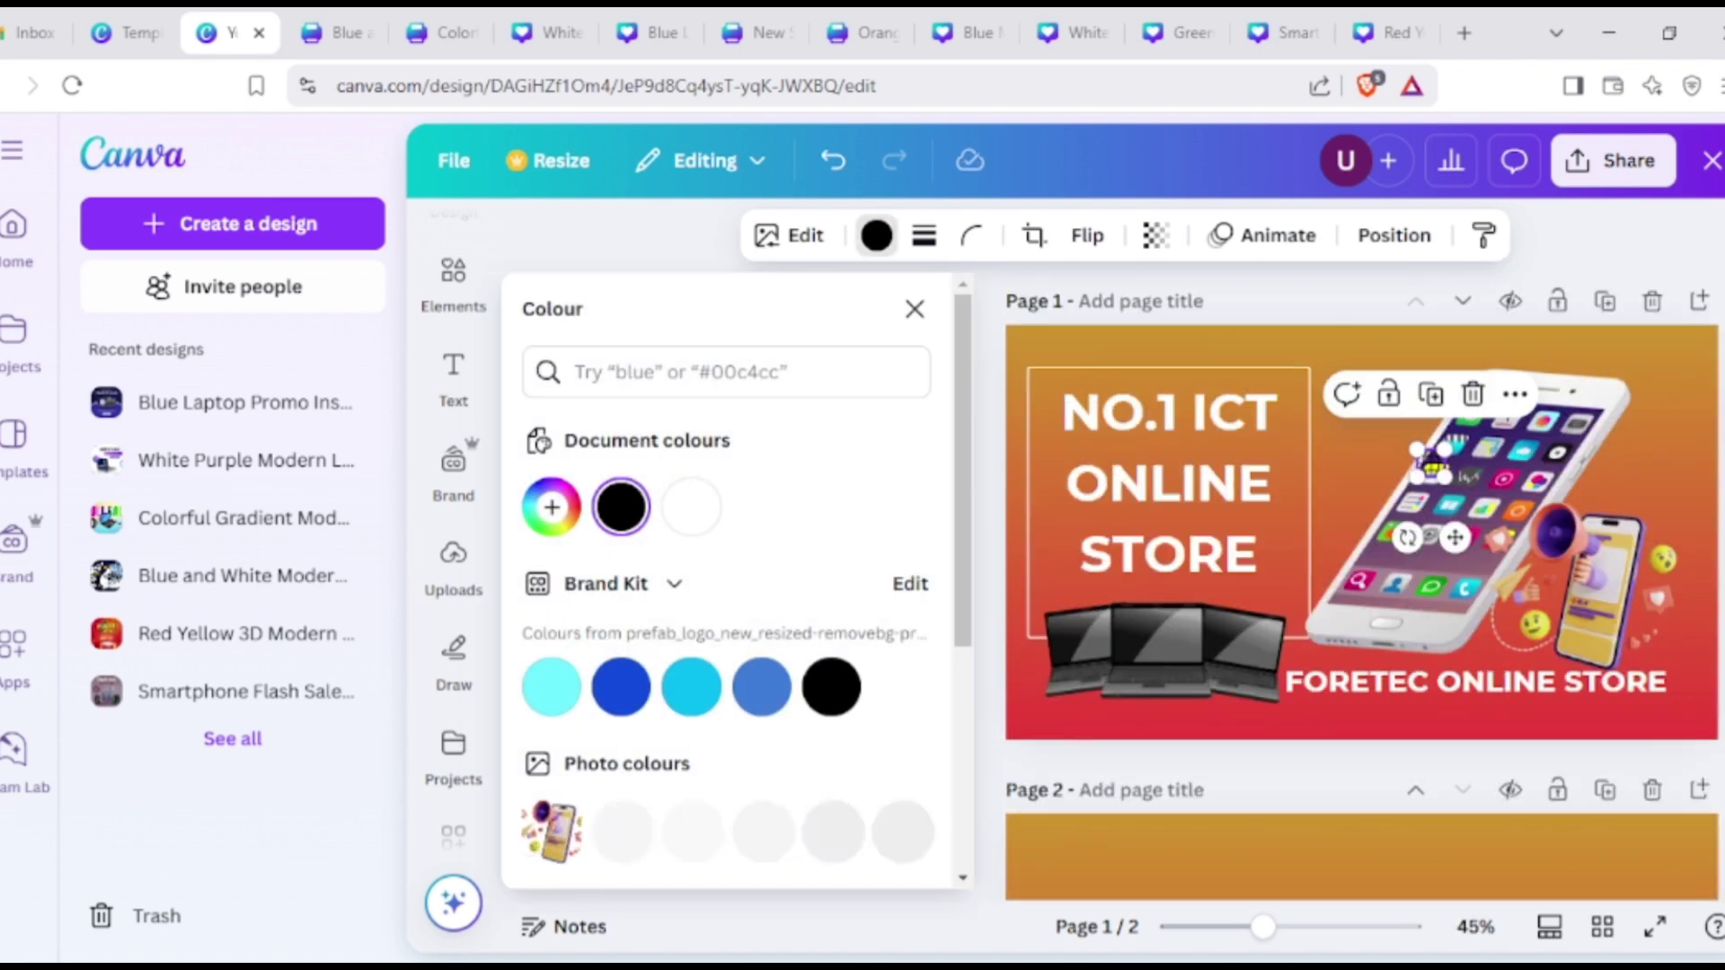
left_click(876, 235)
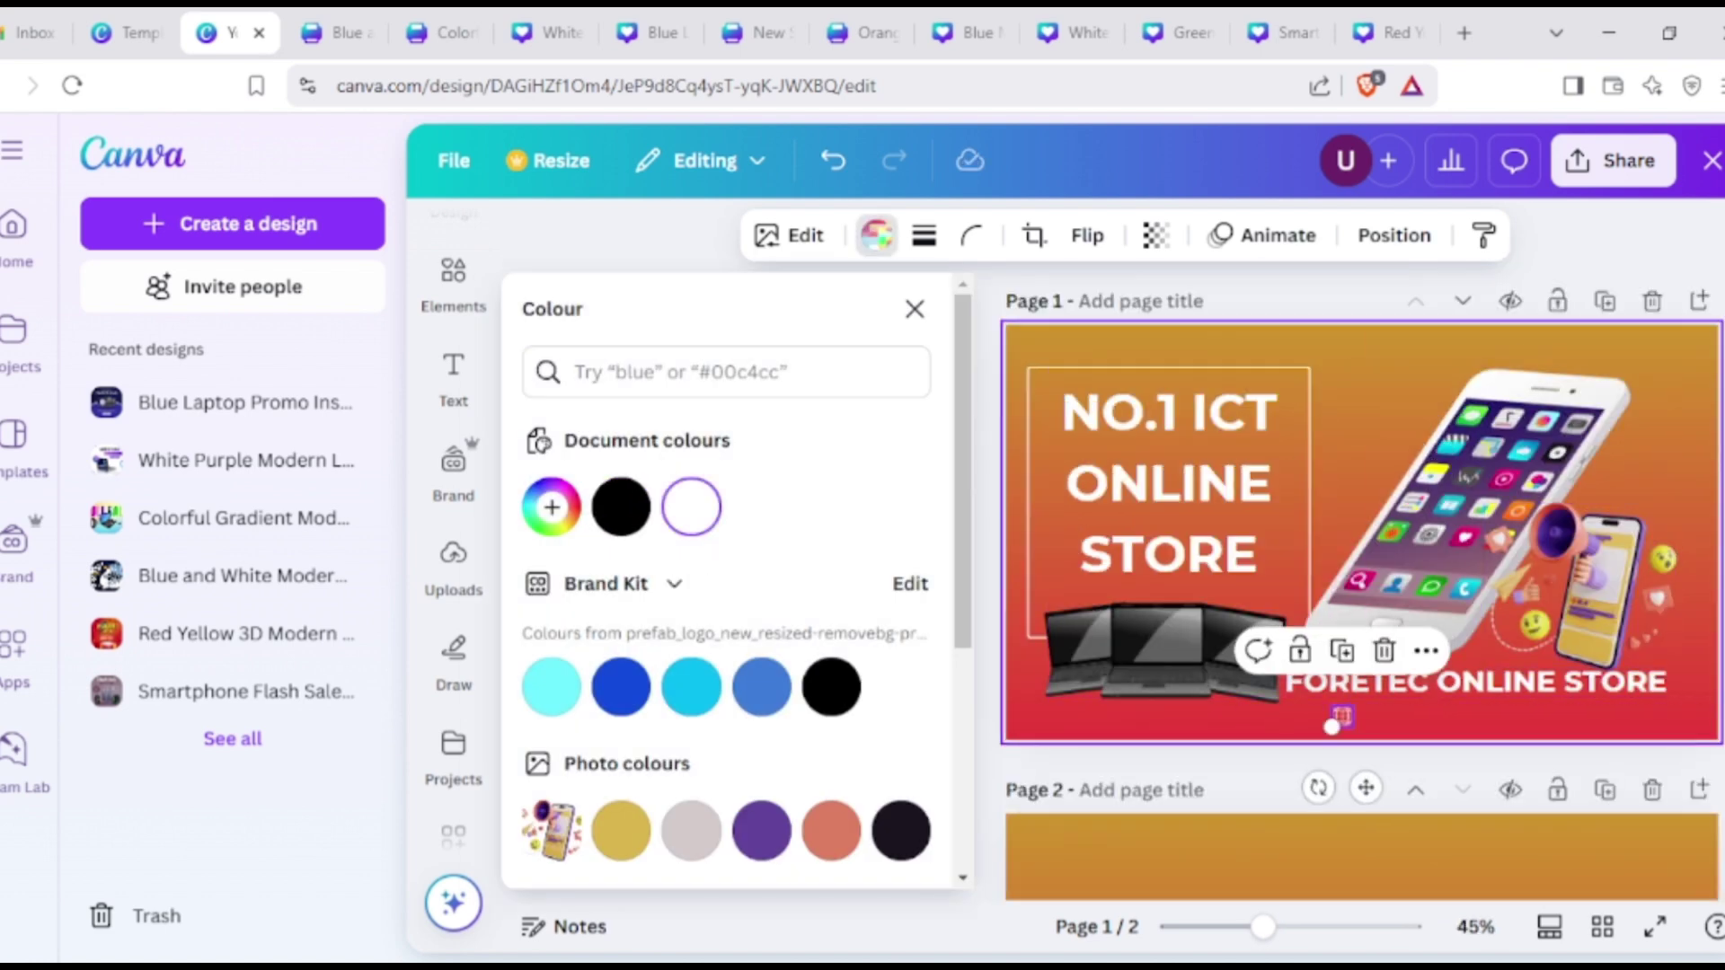
left_click_drag(1342, 716, 1290, 735)
left_click(1475, 682)
key("ctrl+d")
double_click(1291, 735)
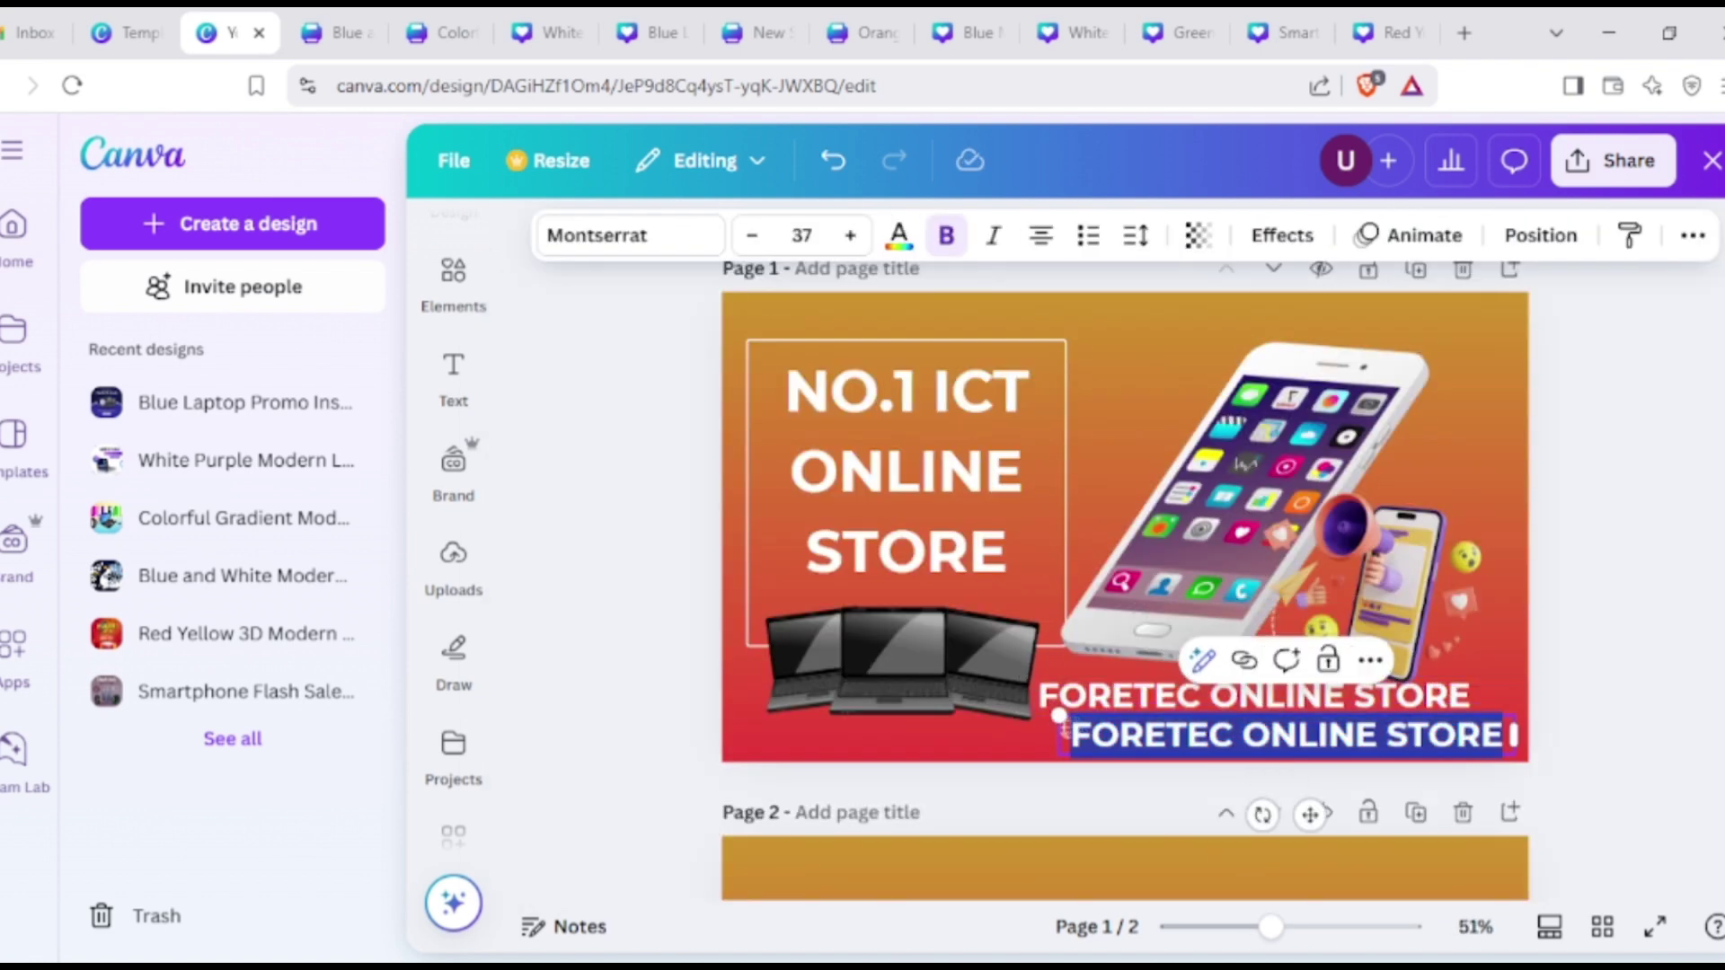
type("www.foretectnline.com")
key("ctrl+a")
key("ctrl+shift+comma")
key("ctrl+shift+comma")
key("ctrl+shift+comma")
key("ctrl+shift+comma")
key("ctrl+shift+comma")
key("ctrl+shift+comma")
key("ctrl+shift+comma")
key("ctrl+shift+comma")
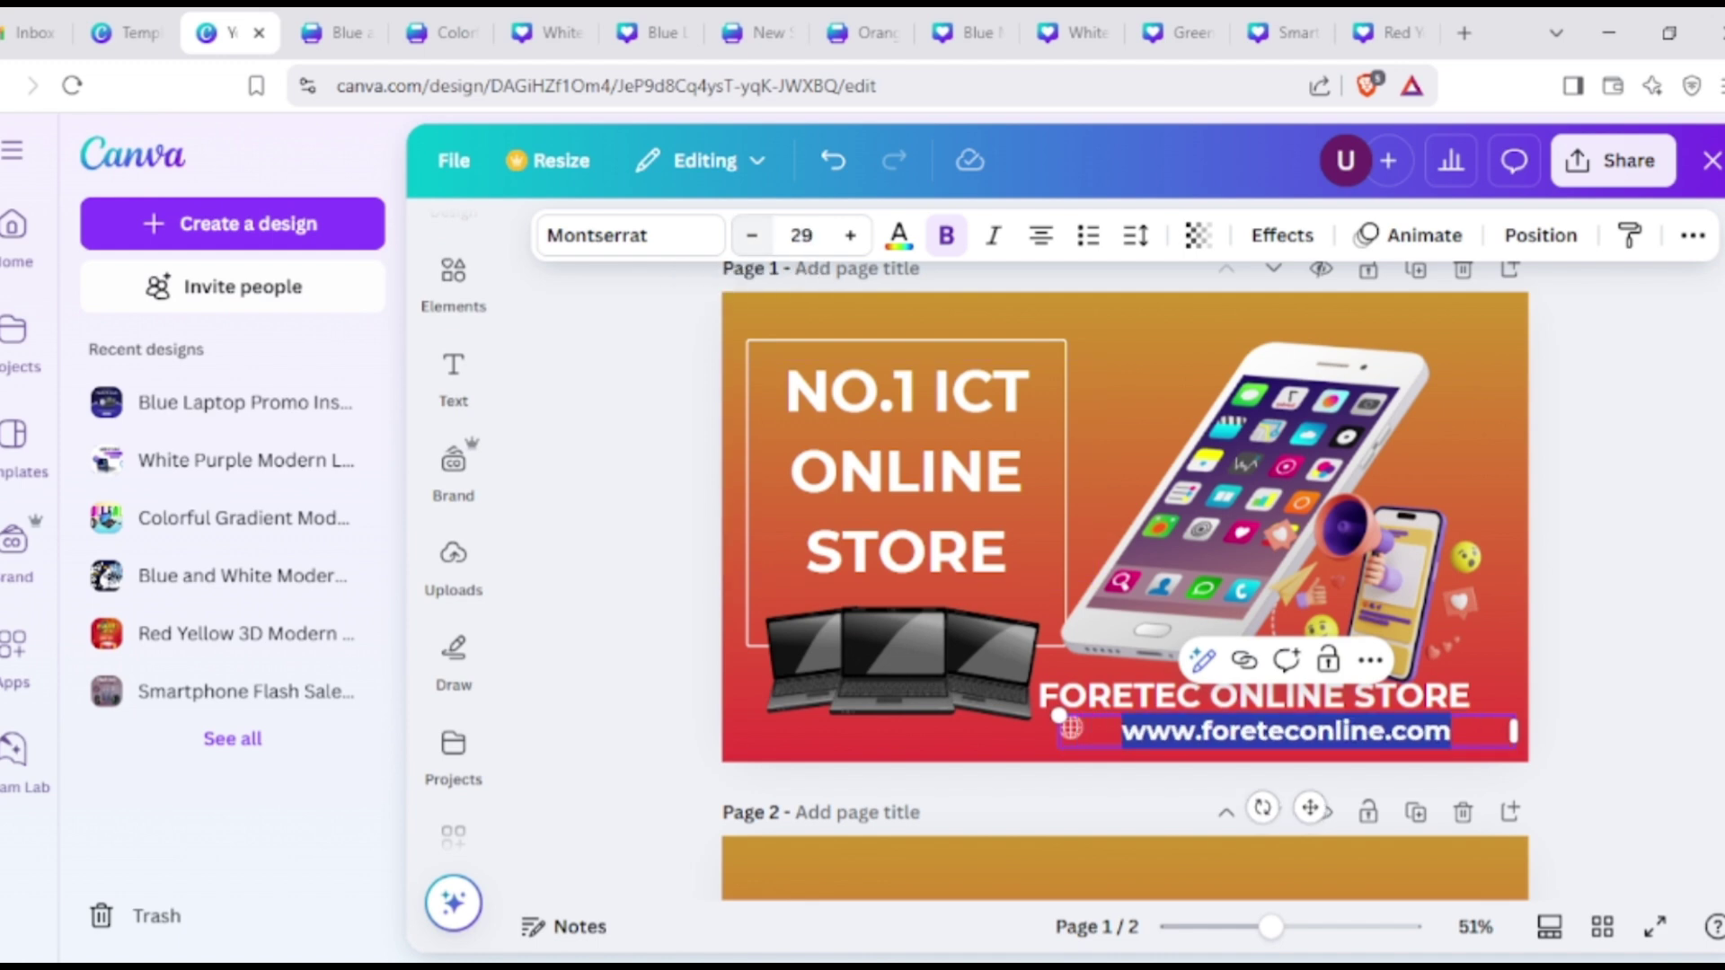
left_click_drag(1514, 726, 1303, 760)
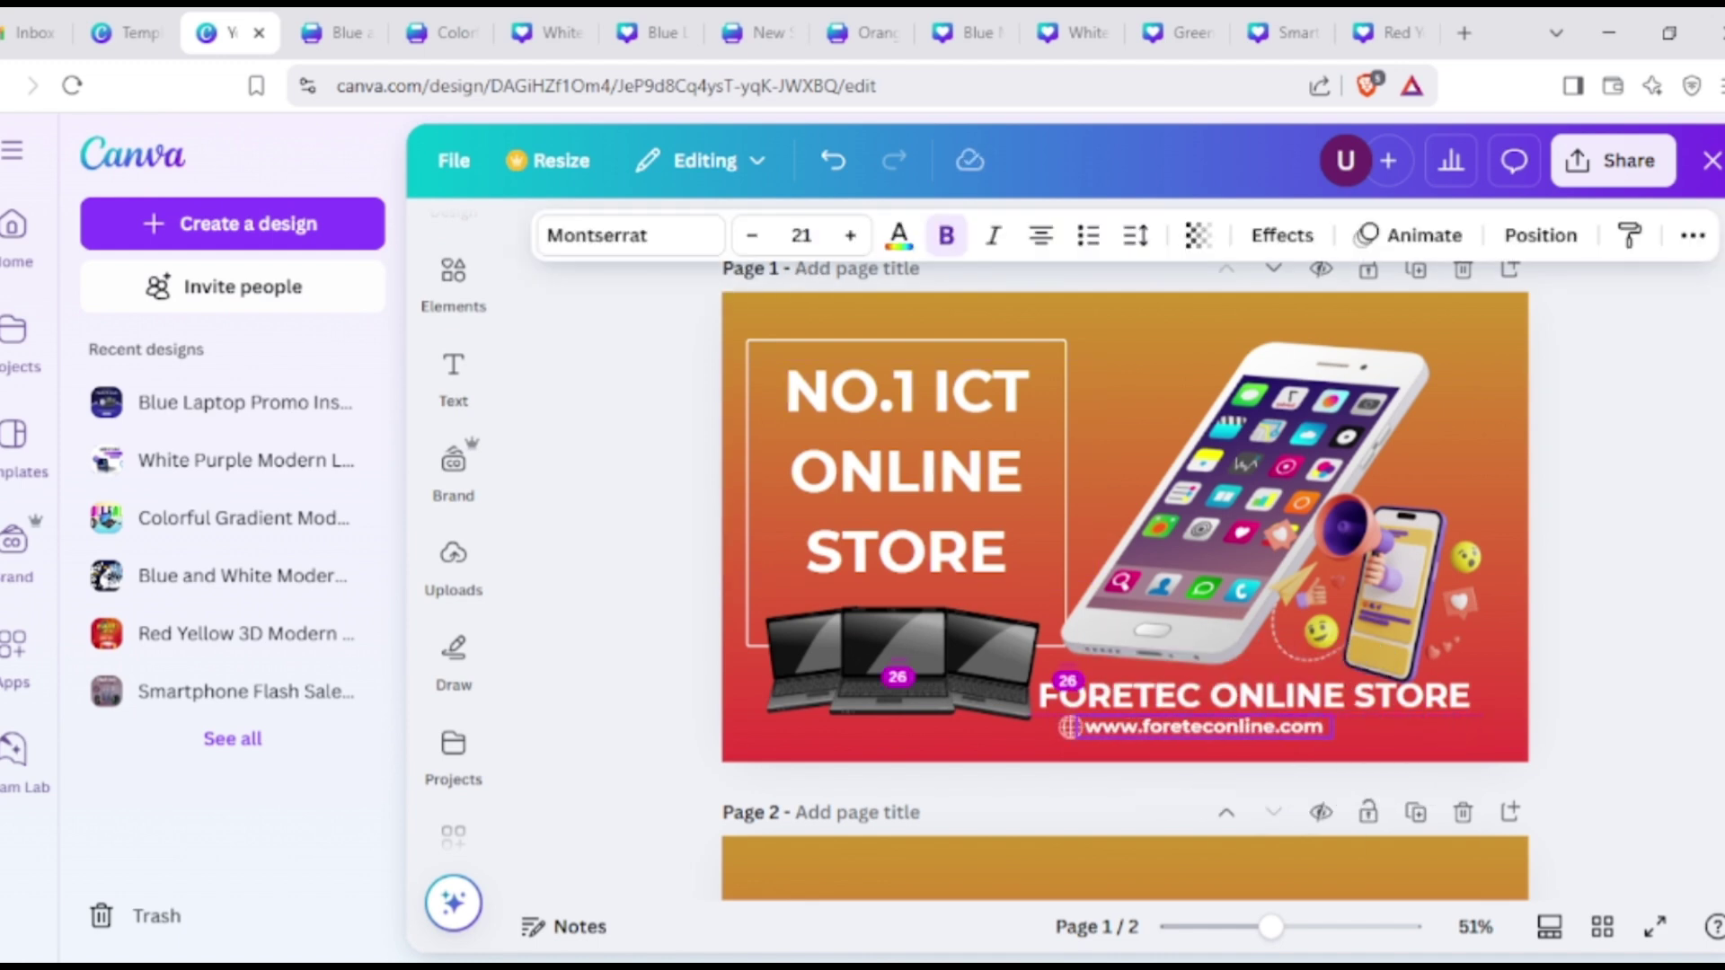
Shrink the website text, place it beneath the store name, and delete the larger leftover copy
left_click_drag(1066, 693, 1088, 726)
key("ctrl+shift+comma")
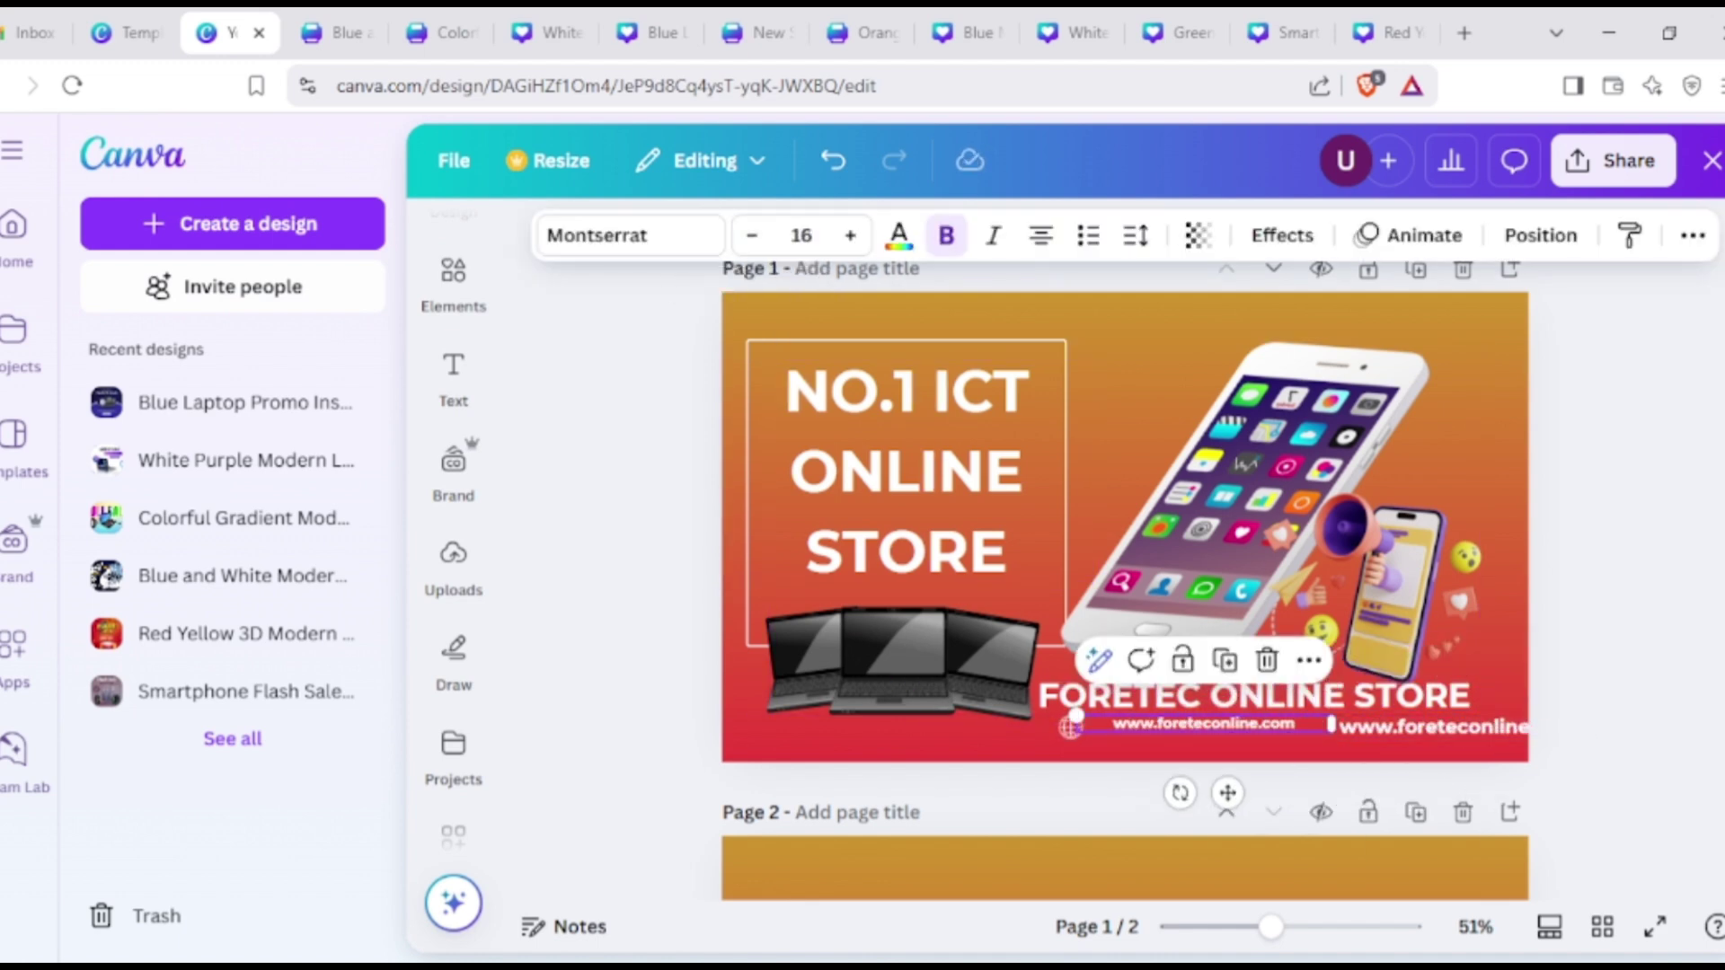
left_click_drag(1204, 724, 1380, 723)
left_click(1434, 726)
key("Delete")
left_click(1175, 727)
Duplicate the website line and fill it with the phone number copied from the store page
key("ctrl+d")
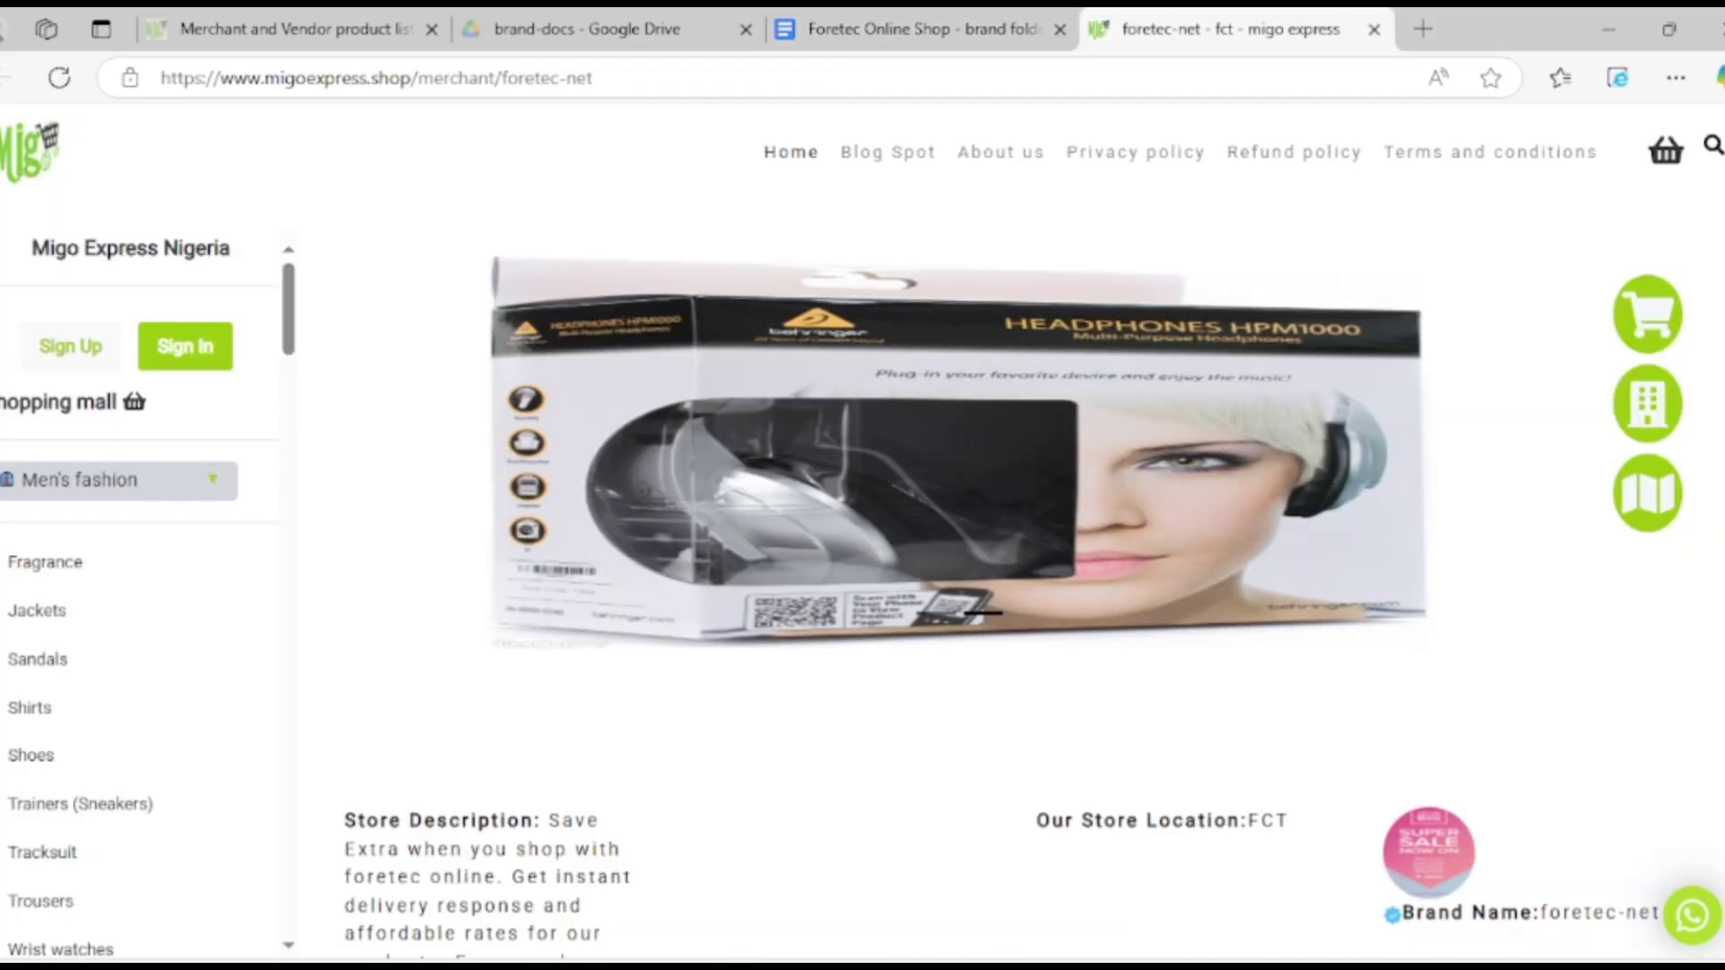
scroll(988, 539, "down", 5)
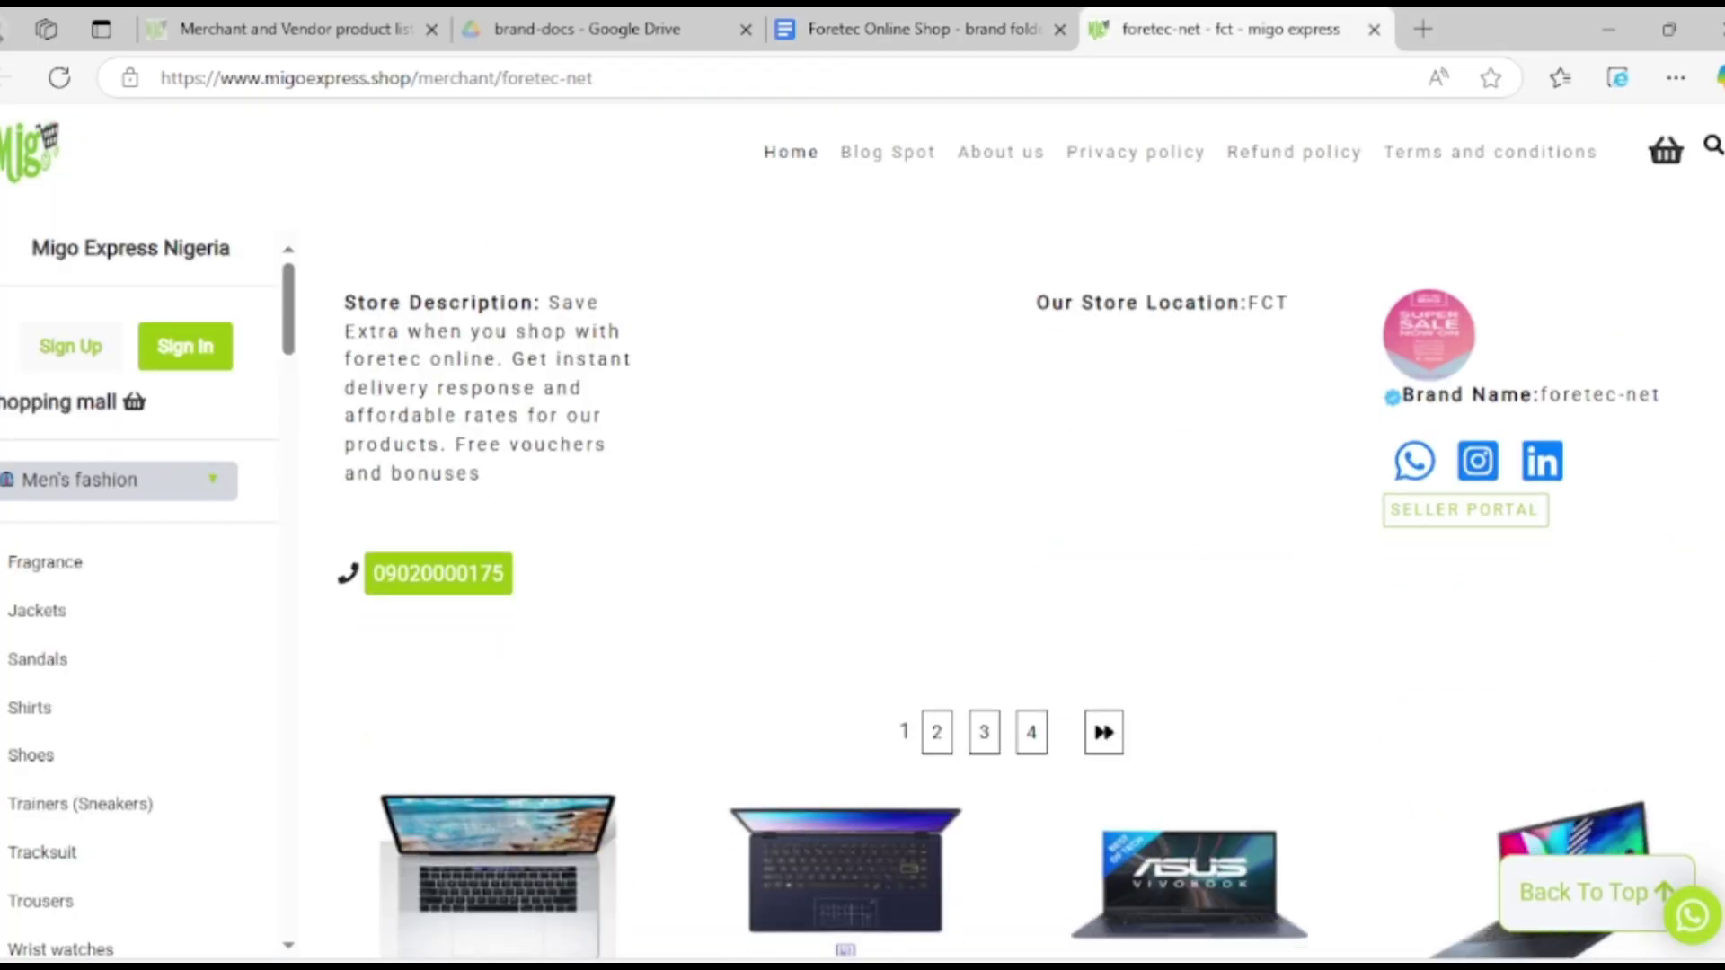
left_click(386, 507)
key("alt+Tab")
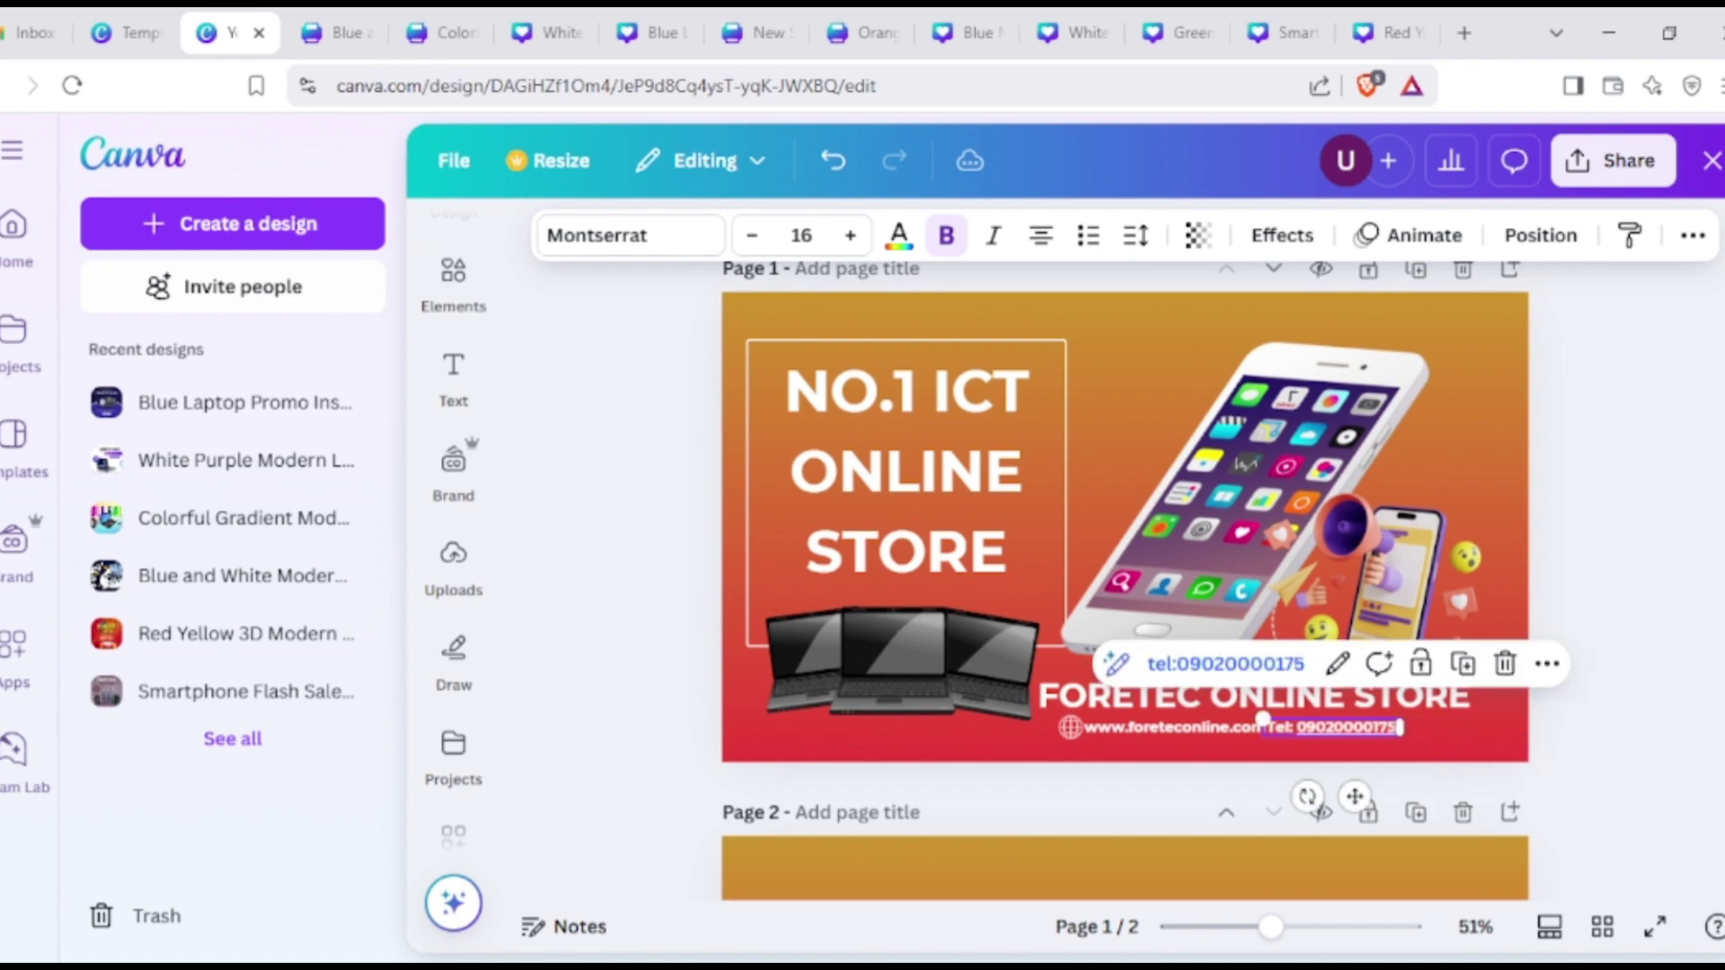
triple_click(1373, 727)
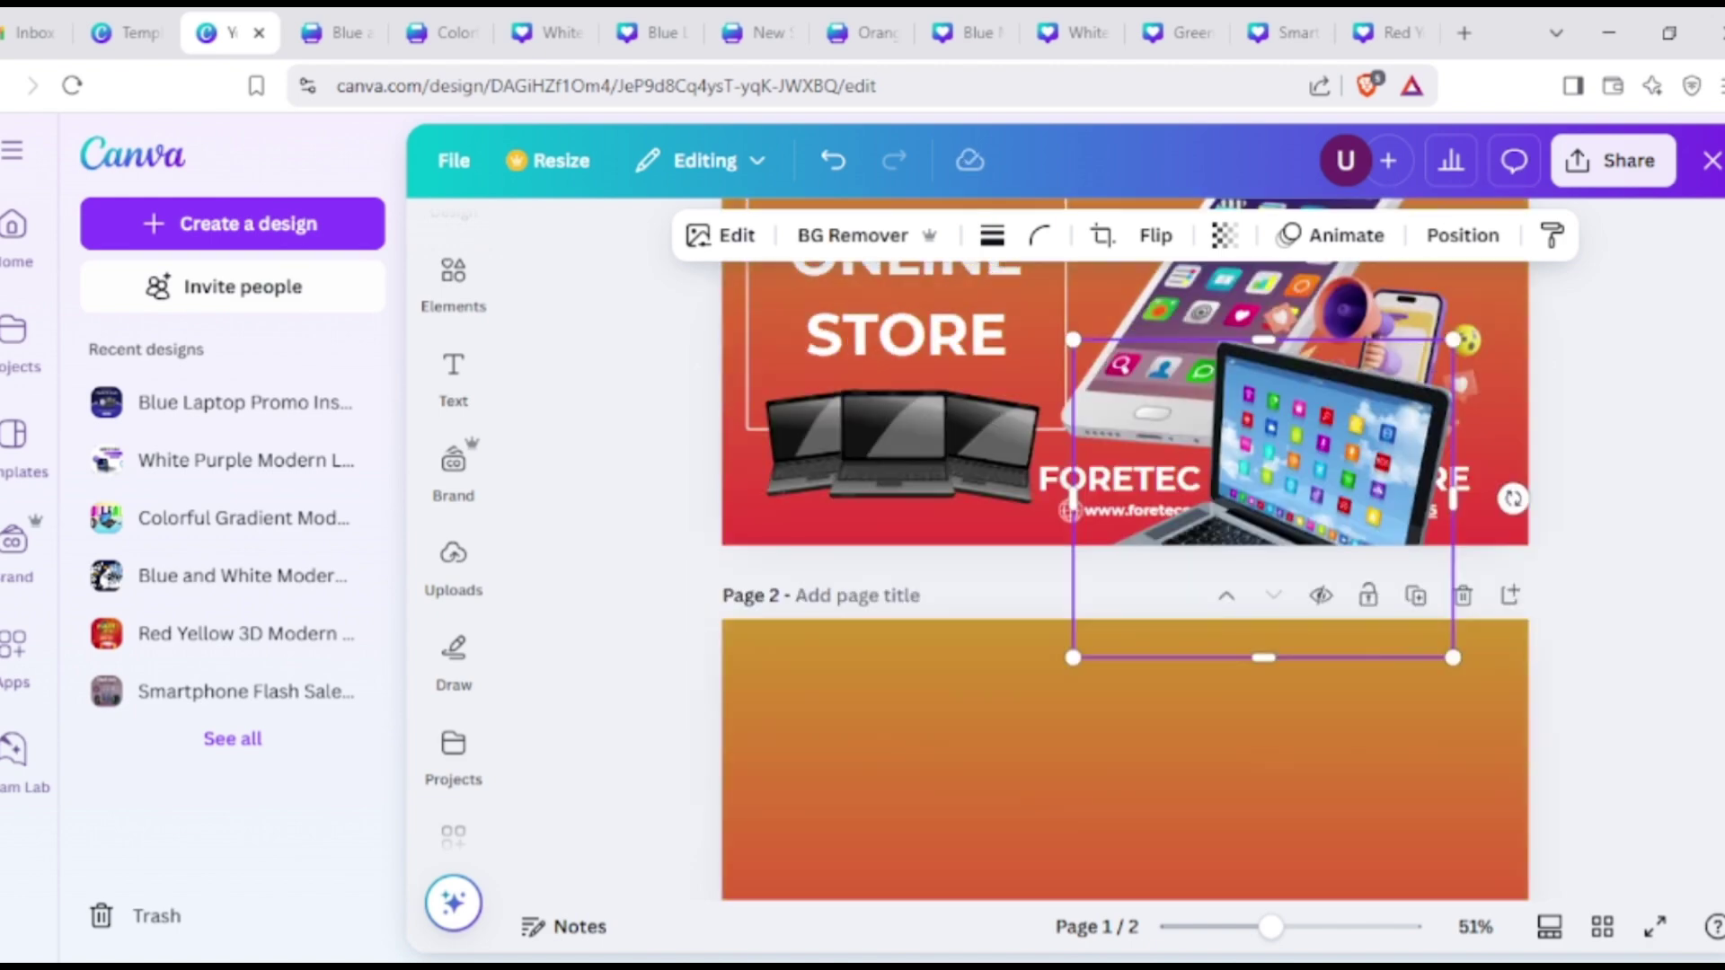
Move the laptop to the left of page 2 and the empty outline frame to its right
left_click_drag(1294, 467, 1188, 777)
scroll(1187, 777, "down", 3)
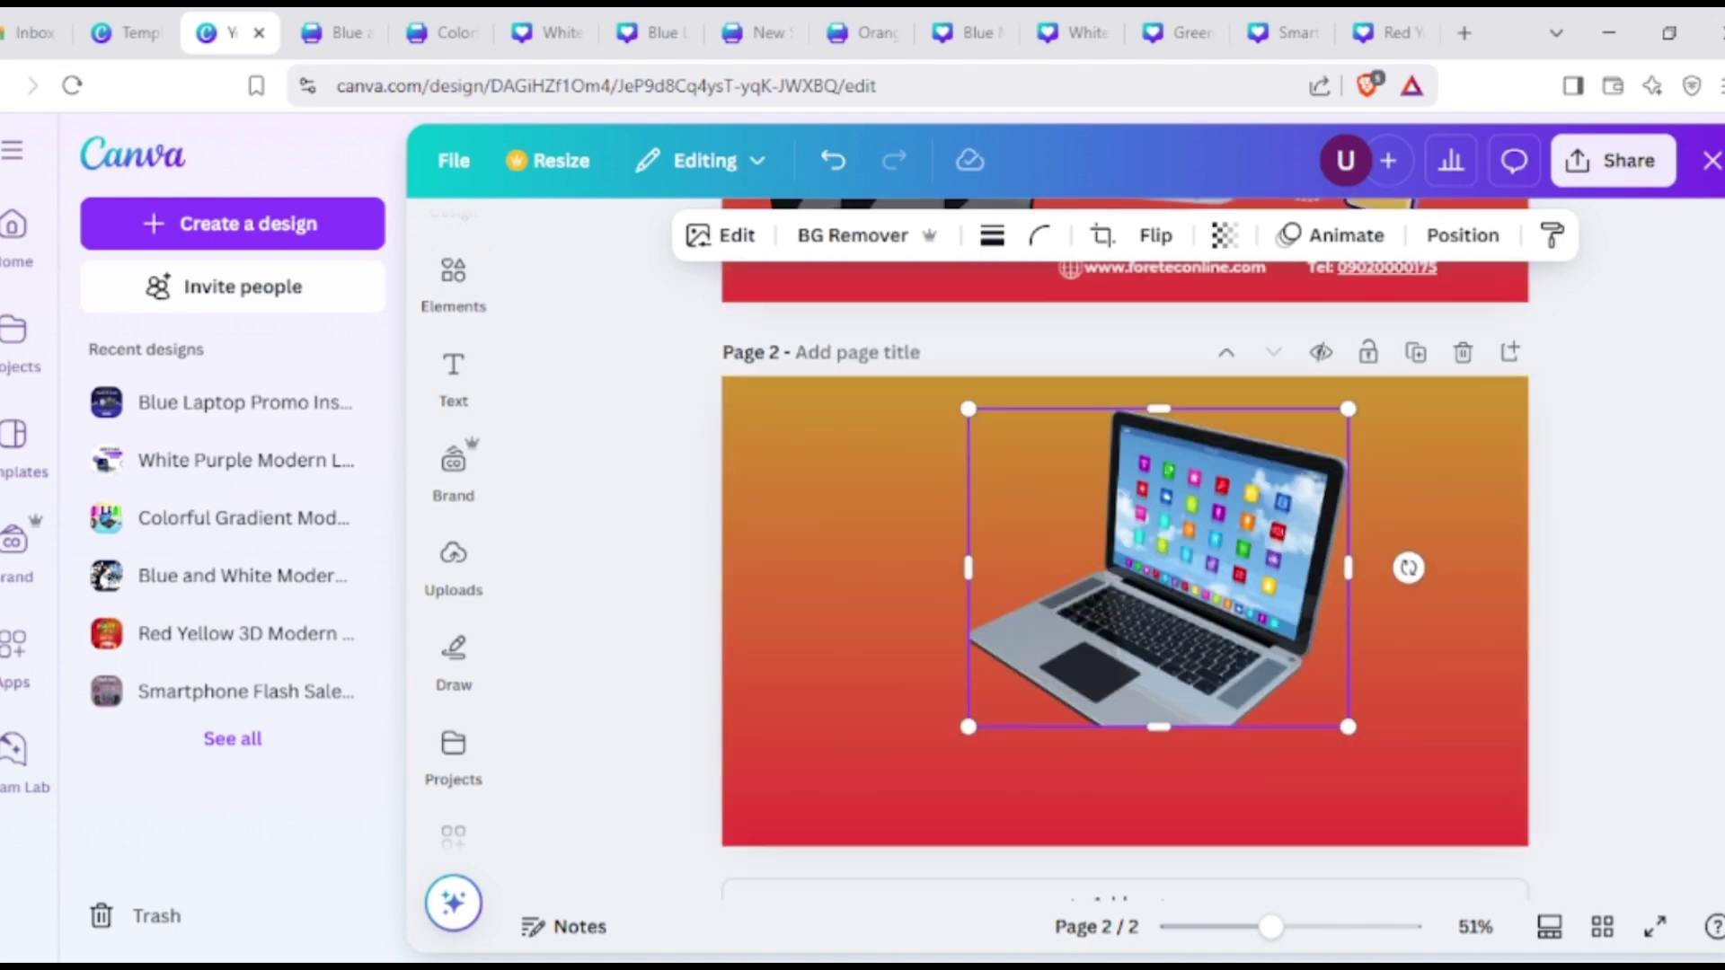
left_click_drag(1347, 685, 1374, 707)
left_click_drag(1171, 707, 1171, 758)
left_click_drag(1168, 584, 954, 597)
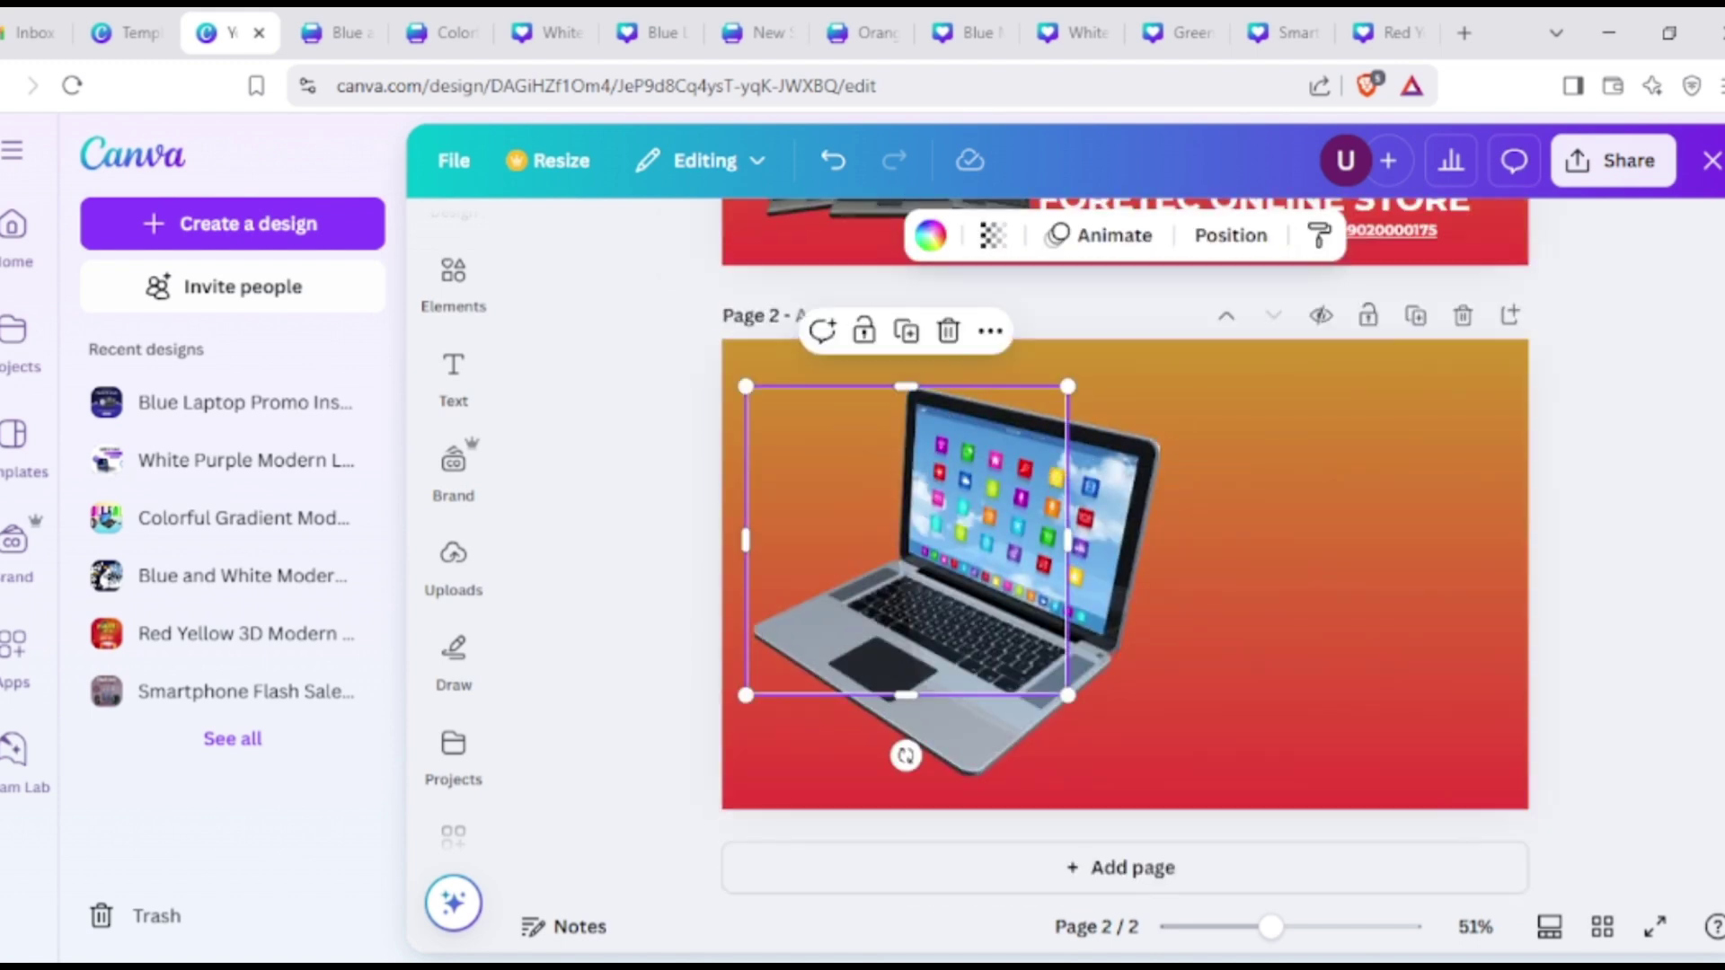
left_click_drag(907, 540, 1347, 582)
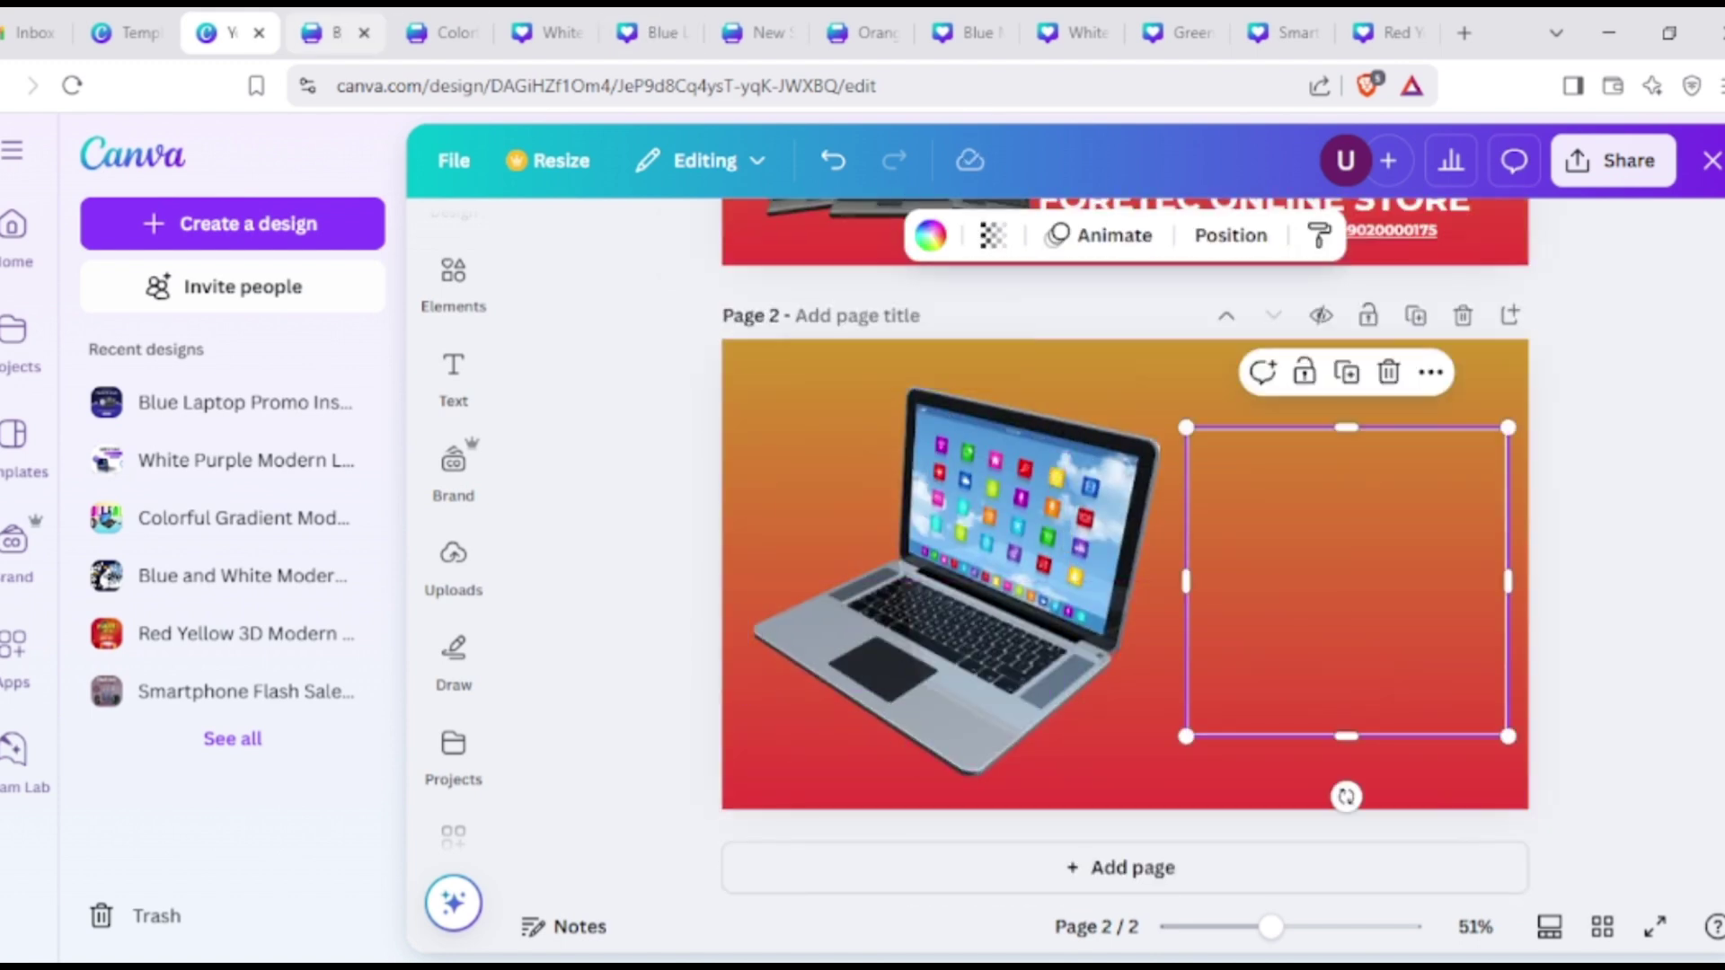
Copy the speech bubble from the White Purple Modern Laptop Sale design onto page 2, shrink it, and send it behind the laptop
left_click(544, 32)
left_click(832, 647)
key("ctrl+c")
key("ctrl+shift+Tab")
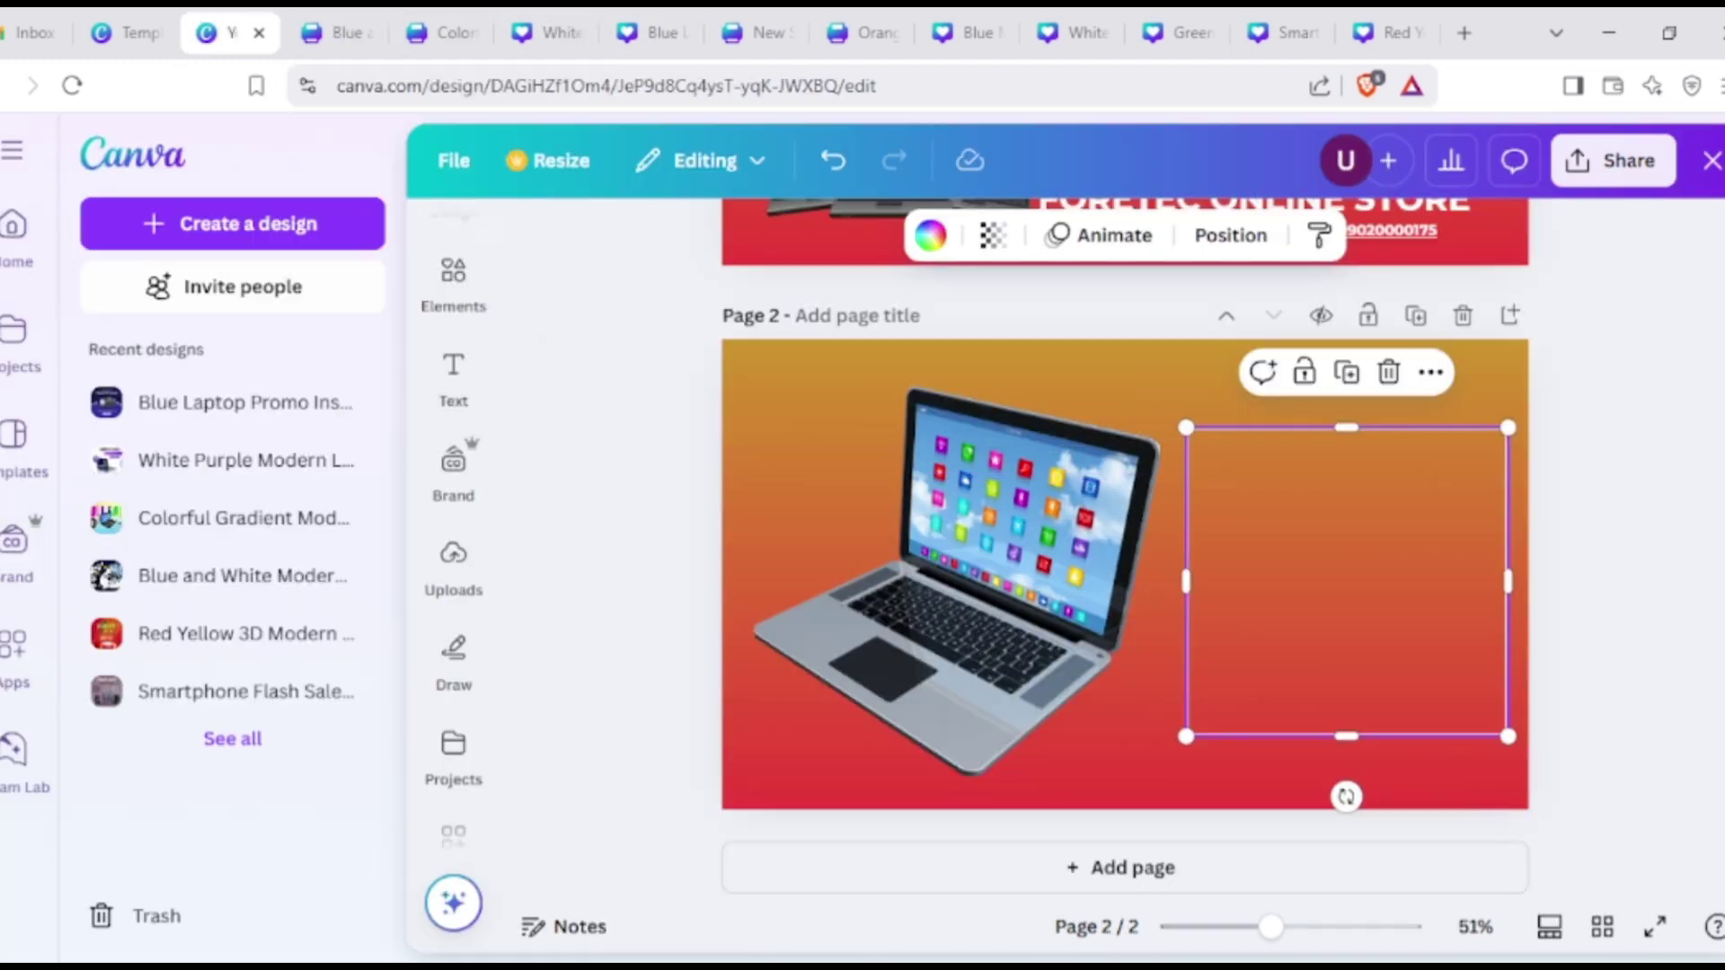
key("ctrl+v")
left_click_drag(1461, 340, 1273, 459)
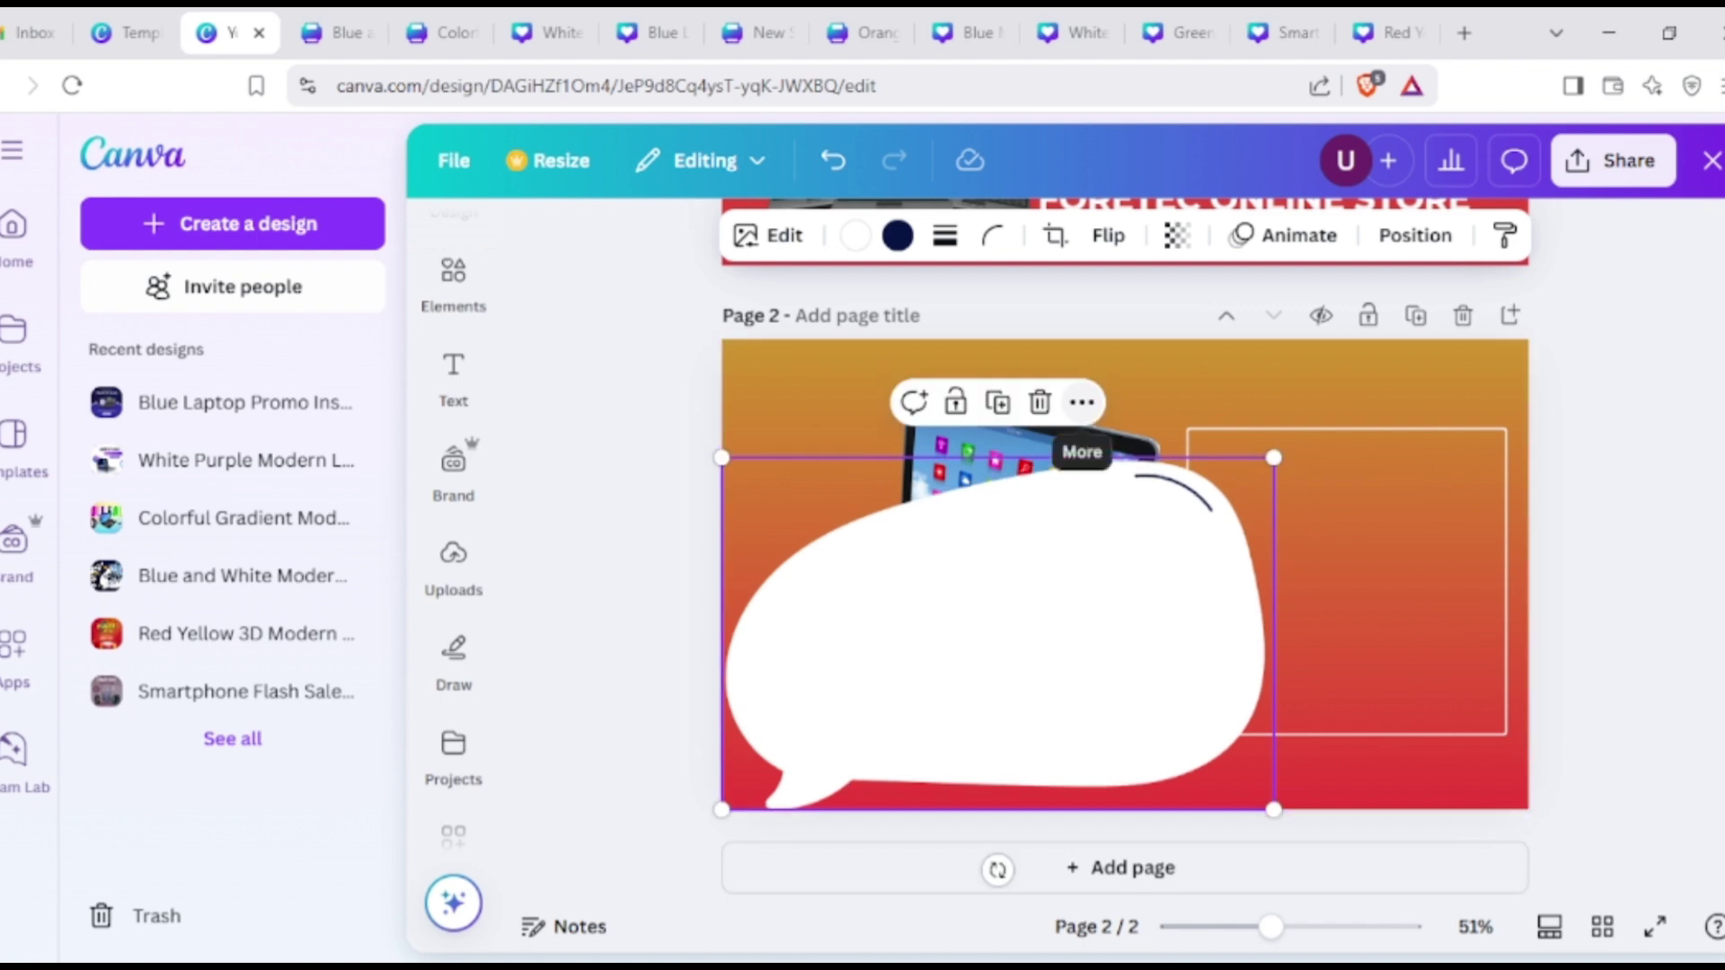
left_click(1082, 402)
mouse_move(1155, 754)
left_click(801, 832)
Send the outline frame behind the speech bubble and shrink the silver laptop
left_click(1437, 584)
left_click(1432, 370)
mouse_move(1444, 719)
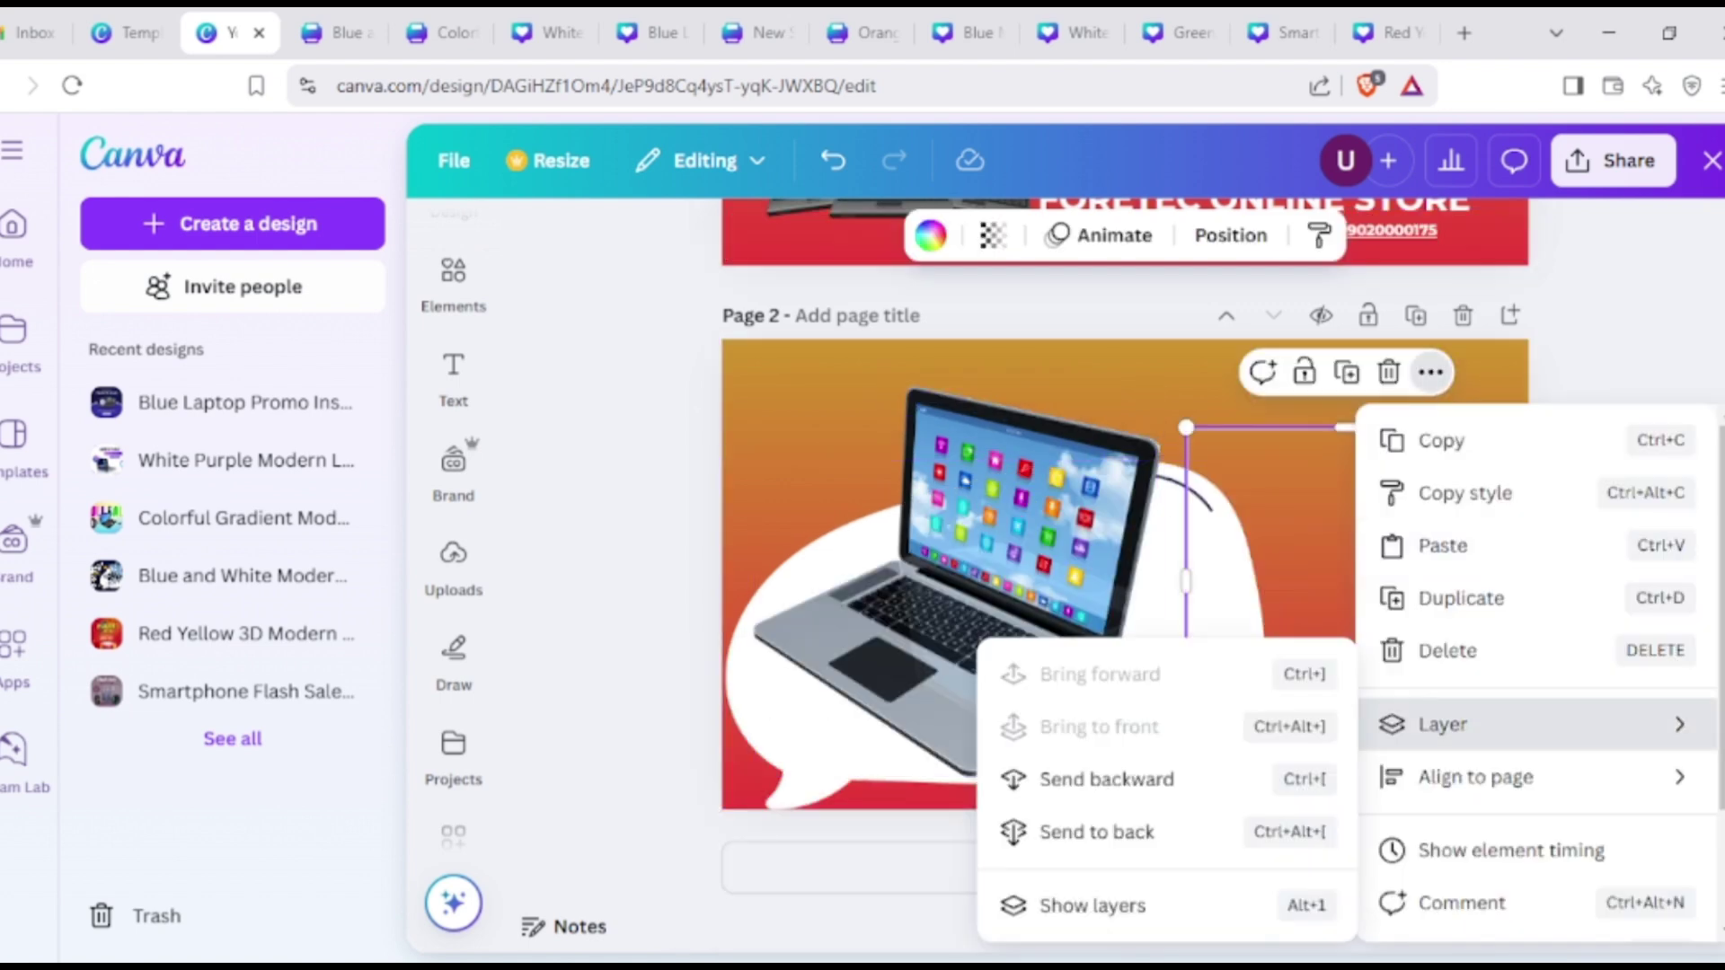
left_click(1106, 832)
left_click(989, 539)
left_click_drag(1145, 370, 1095, 428)
Paste the dark laptop from the White Purple design onto page 2, then size and overlap it with the silver laptop on the bubble
key("ctrl+Tab")
key("ctrl+Tab")
key("ctrl+Tab")
left_click(880, 629)
key("ctrl+c")
left_click(229, 32)
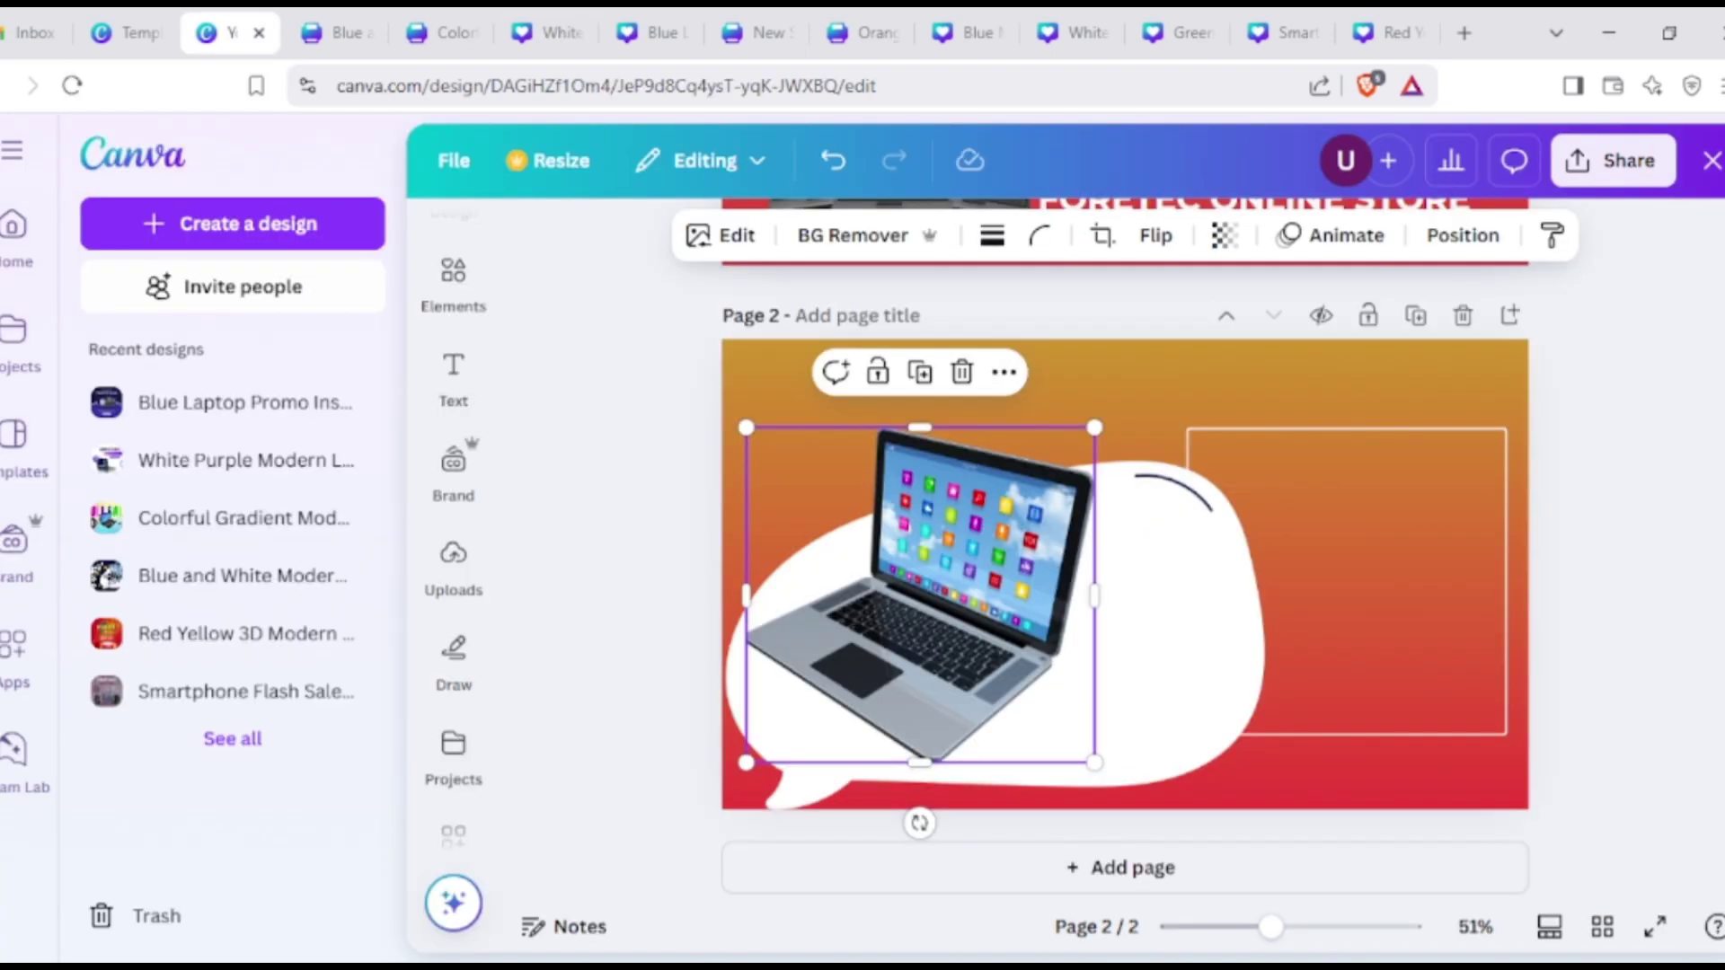
key("ctrl+v")
left_click_drag(1301, 339, 1134, 467)
left_click_drag(927, 620, 1275, 607)
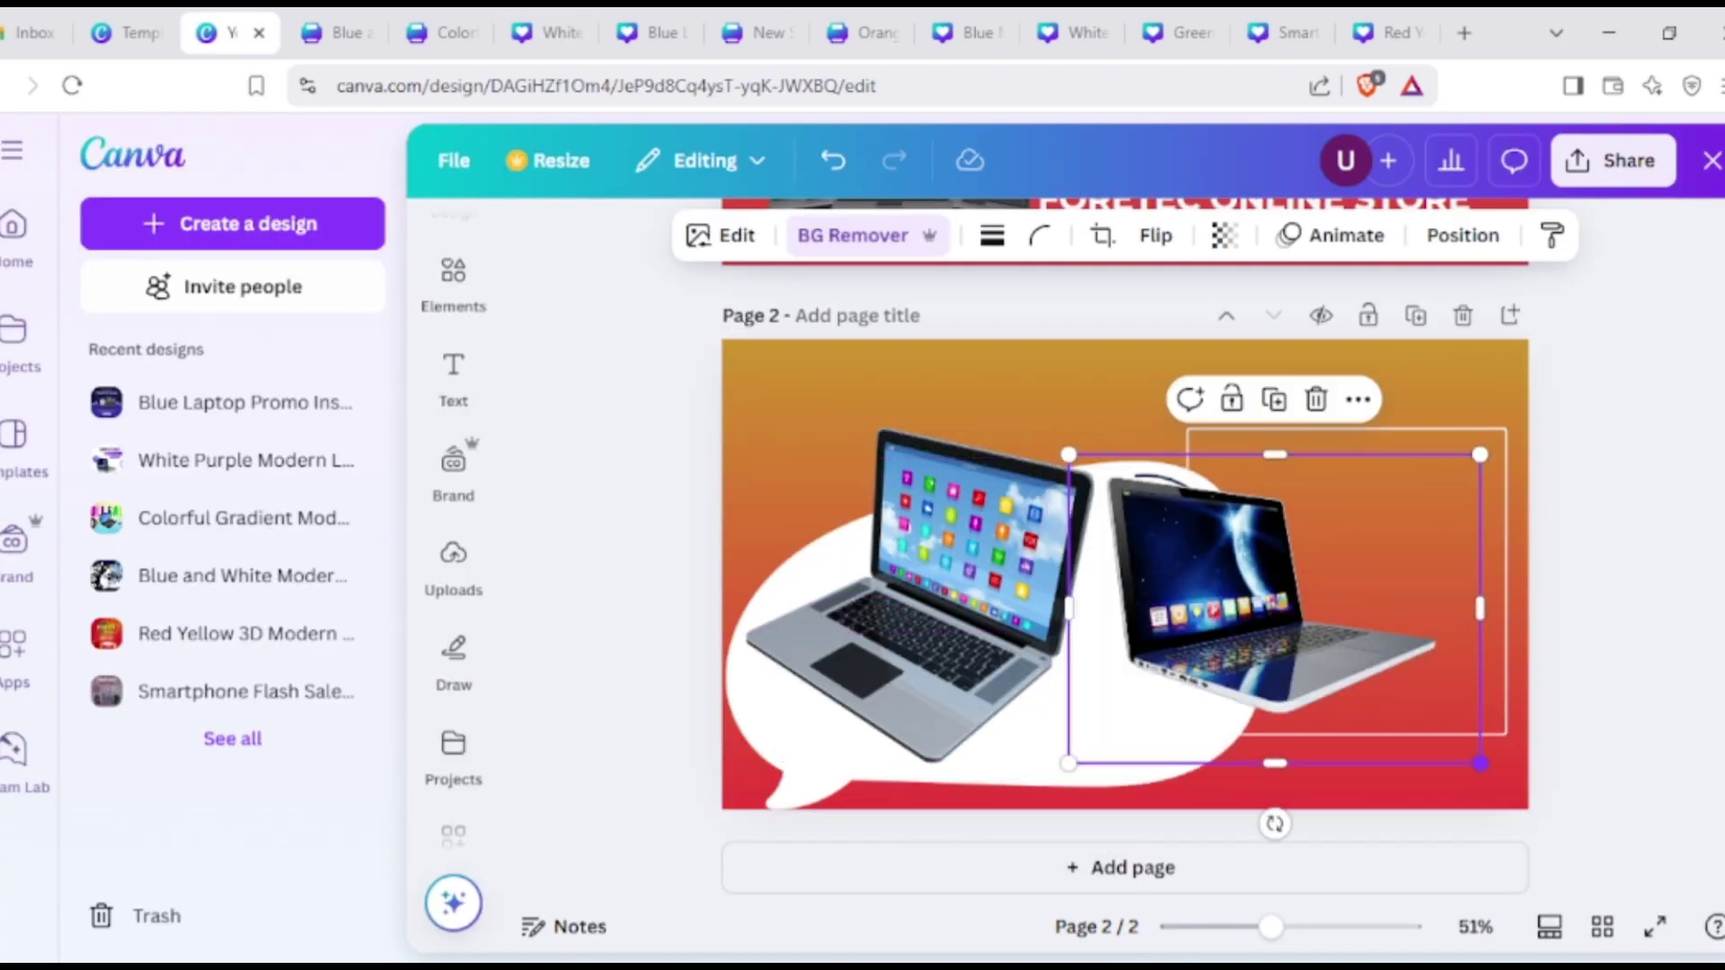
left_click_drag(1275, 608, 1220, 607)
left_click_drag(1015, 763, 941, 813)
left_click(853, 683)
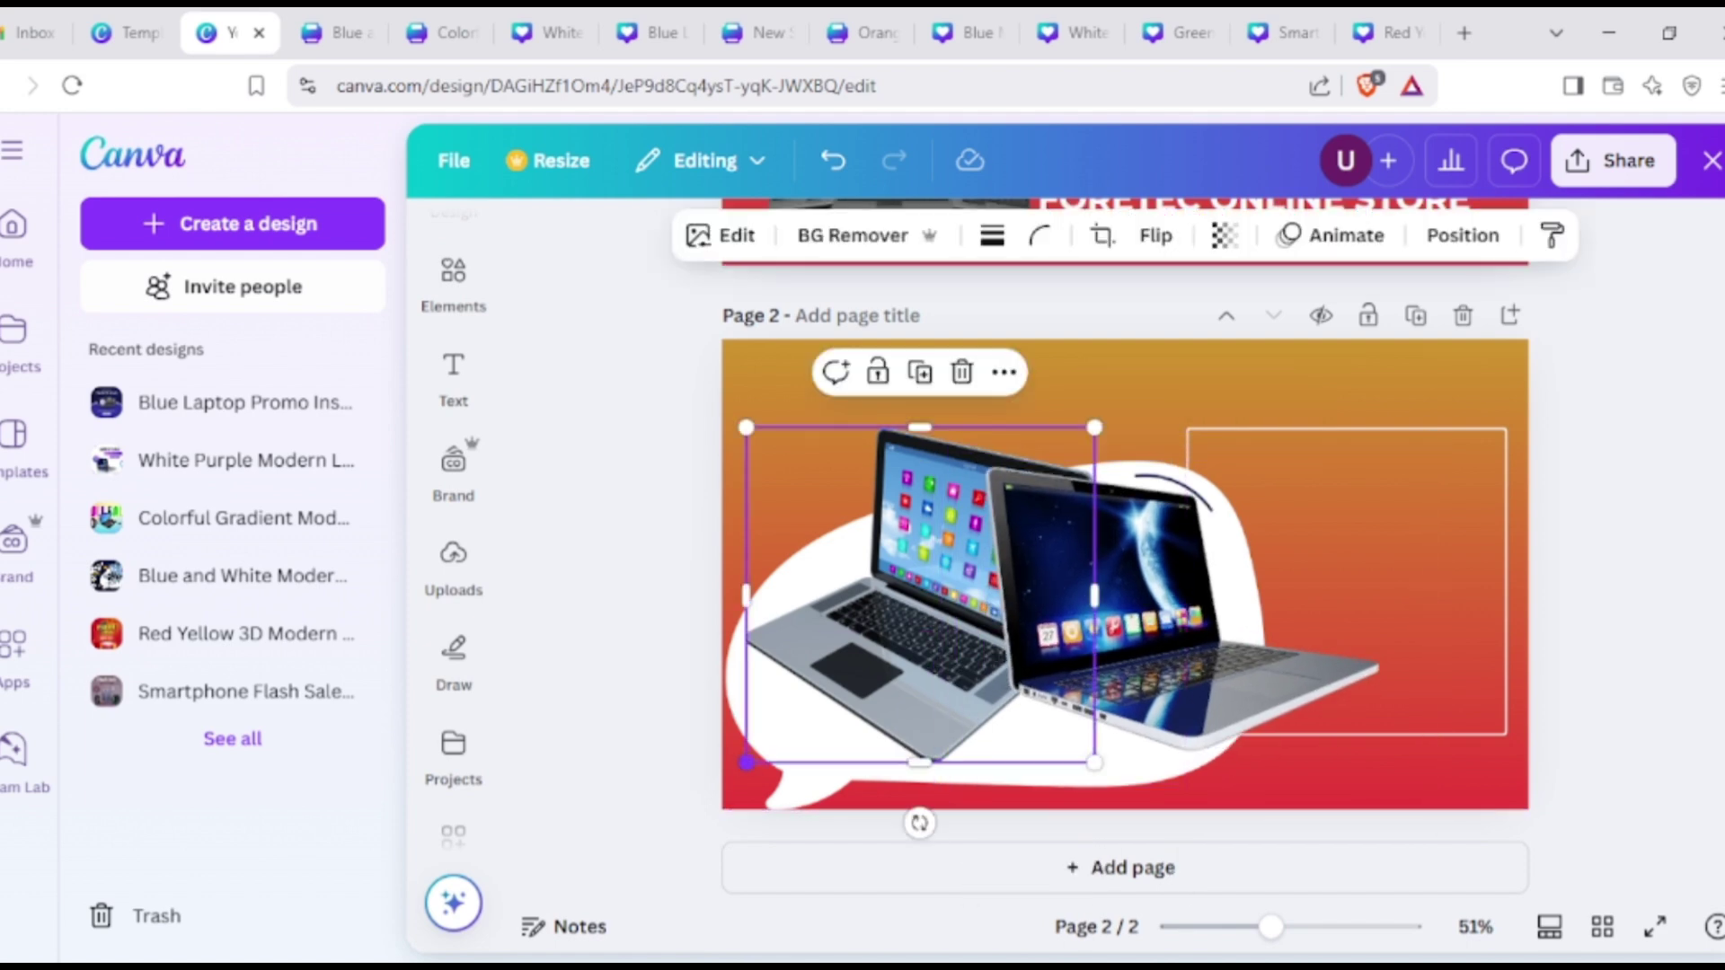
left_click_drag(854, 682, 821, 697)
scroll(1123, 539, "up", 1)
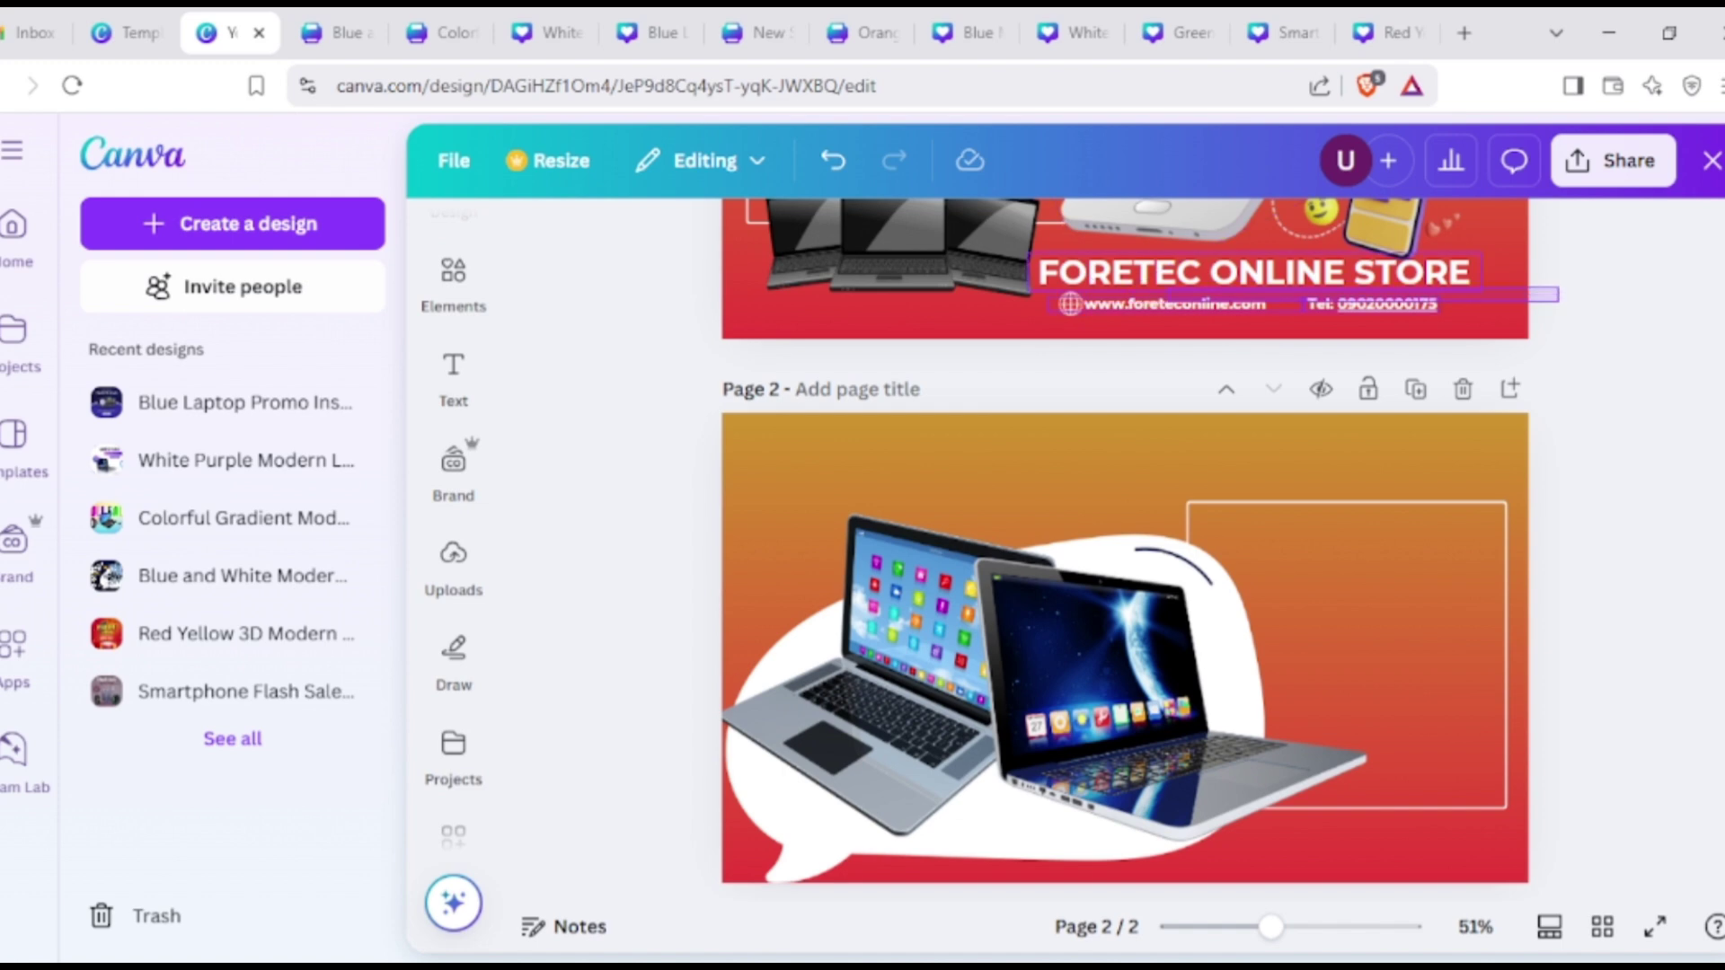
Move the store name and contact details to page 2 and reposition the NO.1 ICT ONLINE STORE heading
left_click_drag(1258, 272, 1052, 449)
scroll(1052, 449, "up", 2)
scroll(1124, 539, "up", 2)
left_click(854, 467)
scroll(1123, 539, "down", 4)
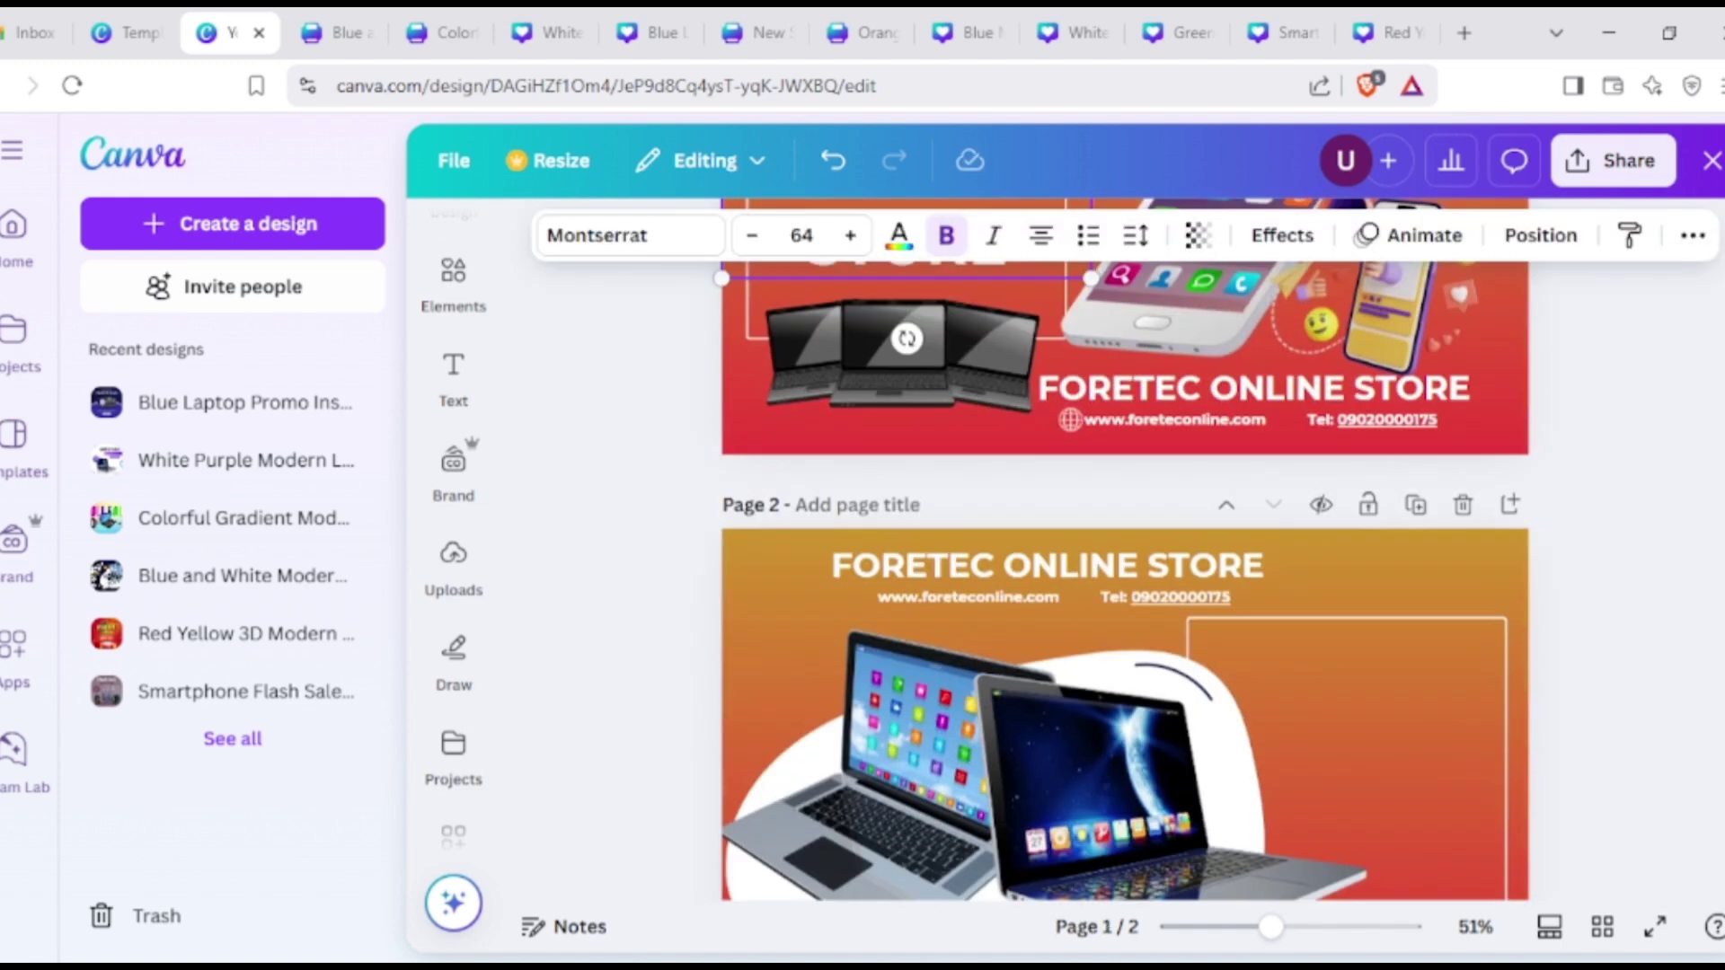
left_click_drag(899, 296, 1351, 647)
left_click(1455, 478)
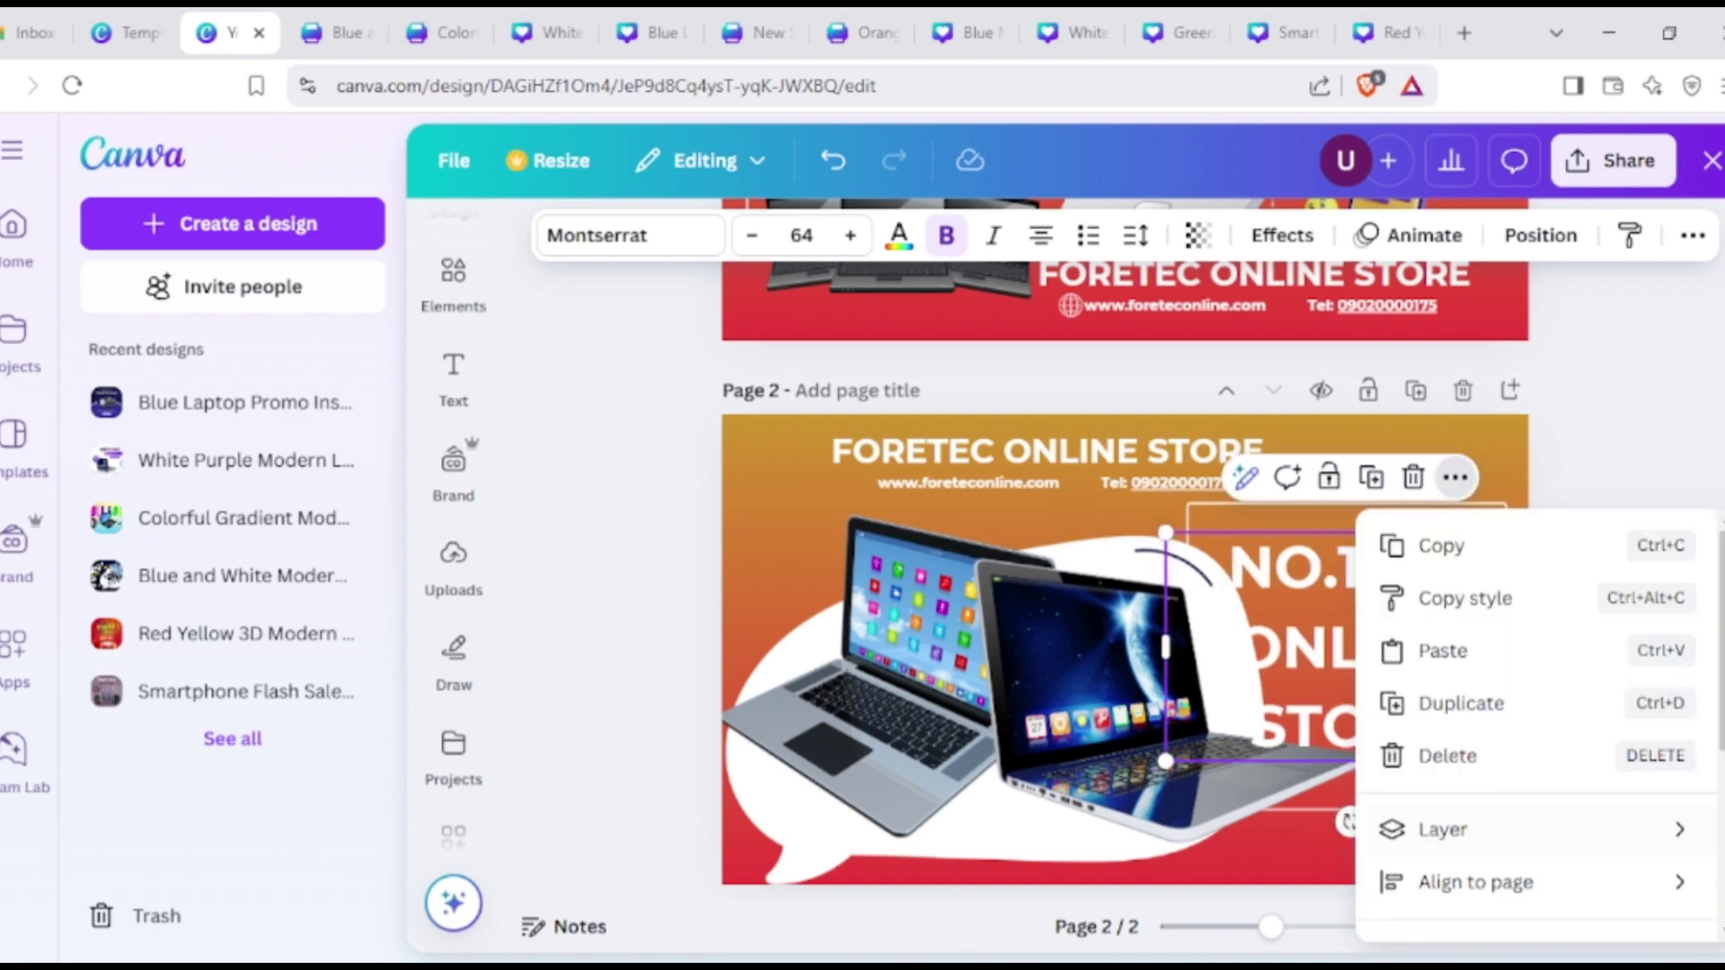
key("Escape")
Check the FORETEC ONLINE STORE heading and phone number text on page 2, then deselect the phone image
key("Escape")
scroll(1456, 477, "down", 2)
left_click(1047, 362)
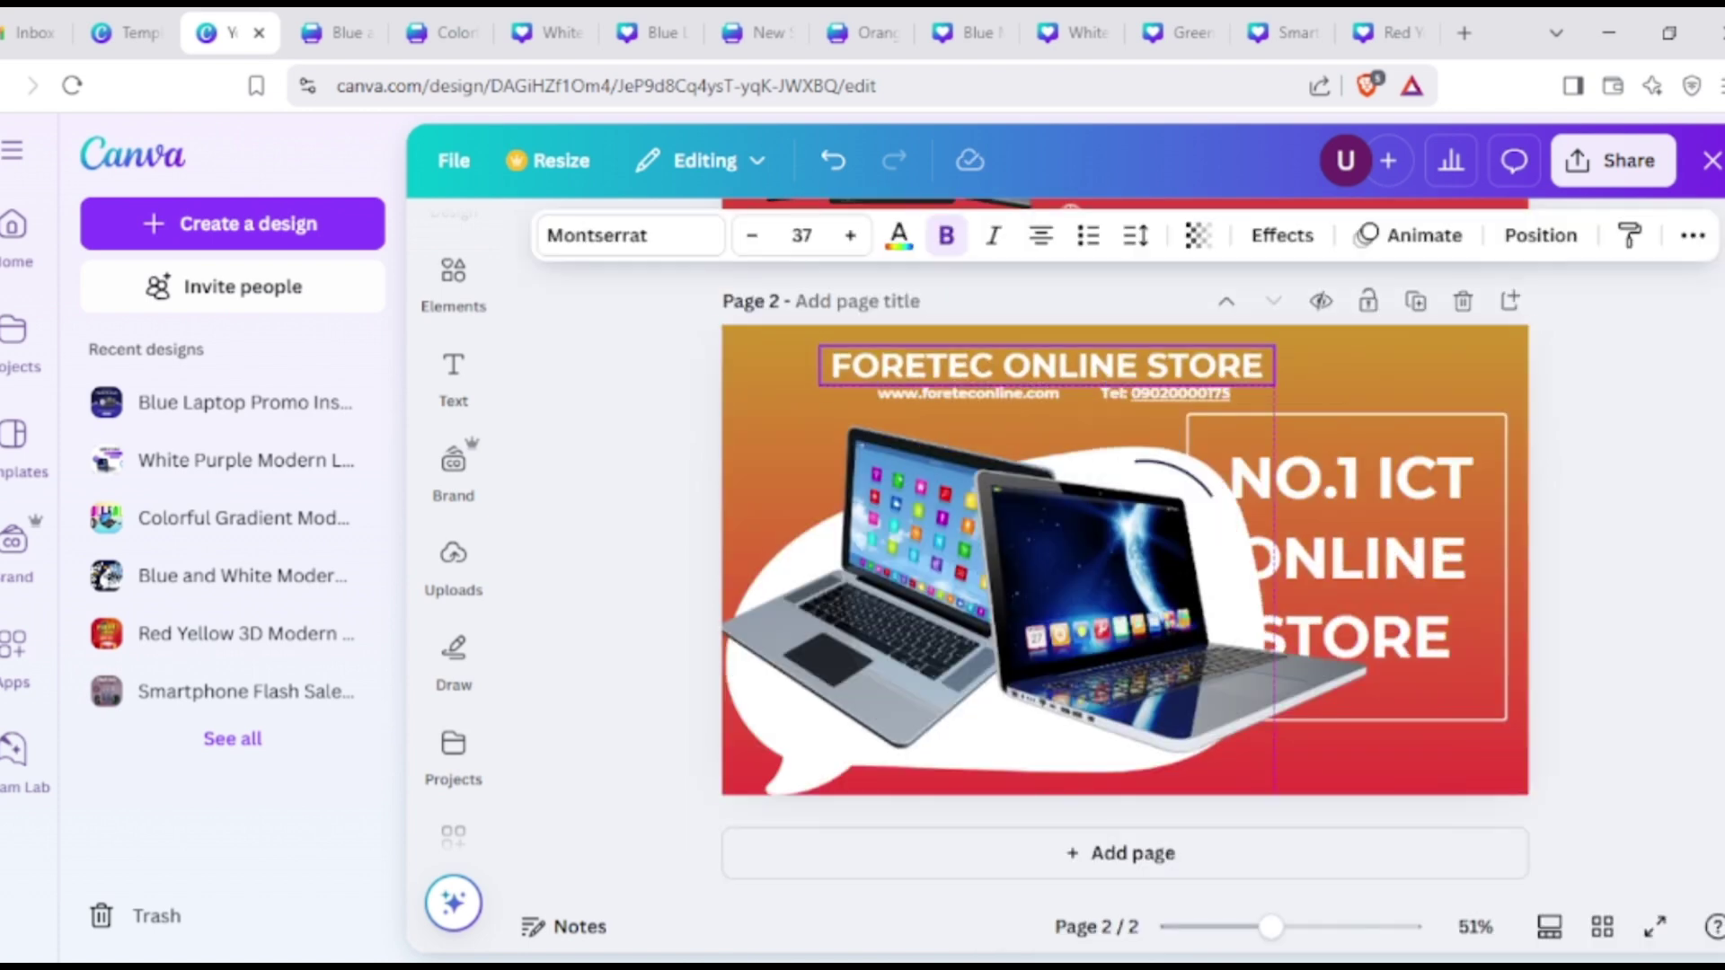
left_click(1168, 395)
key("Escape")
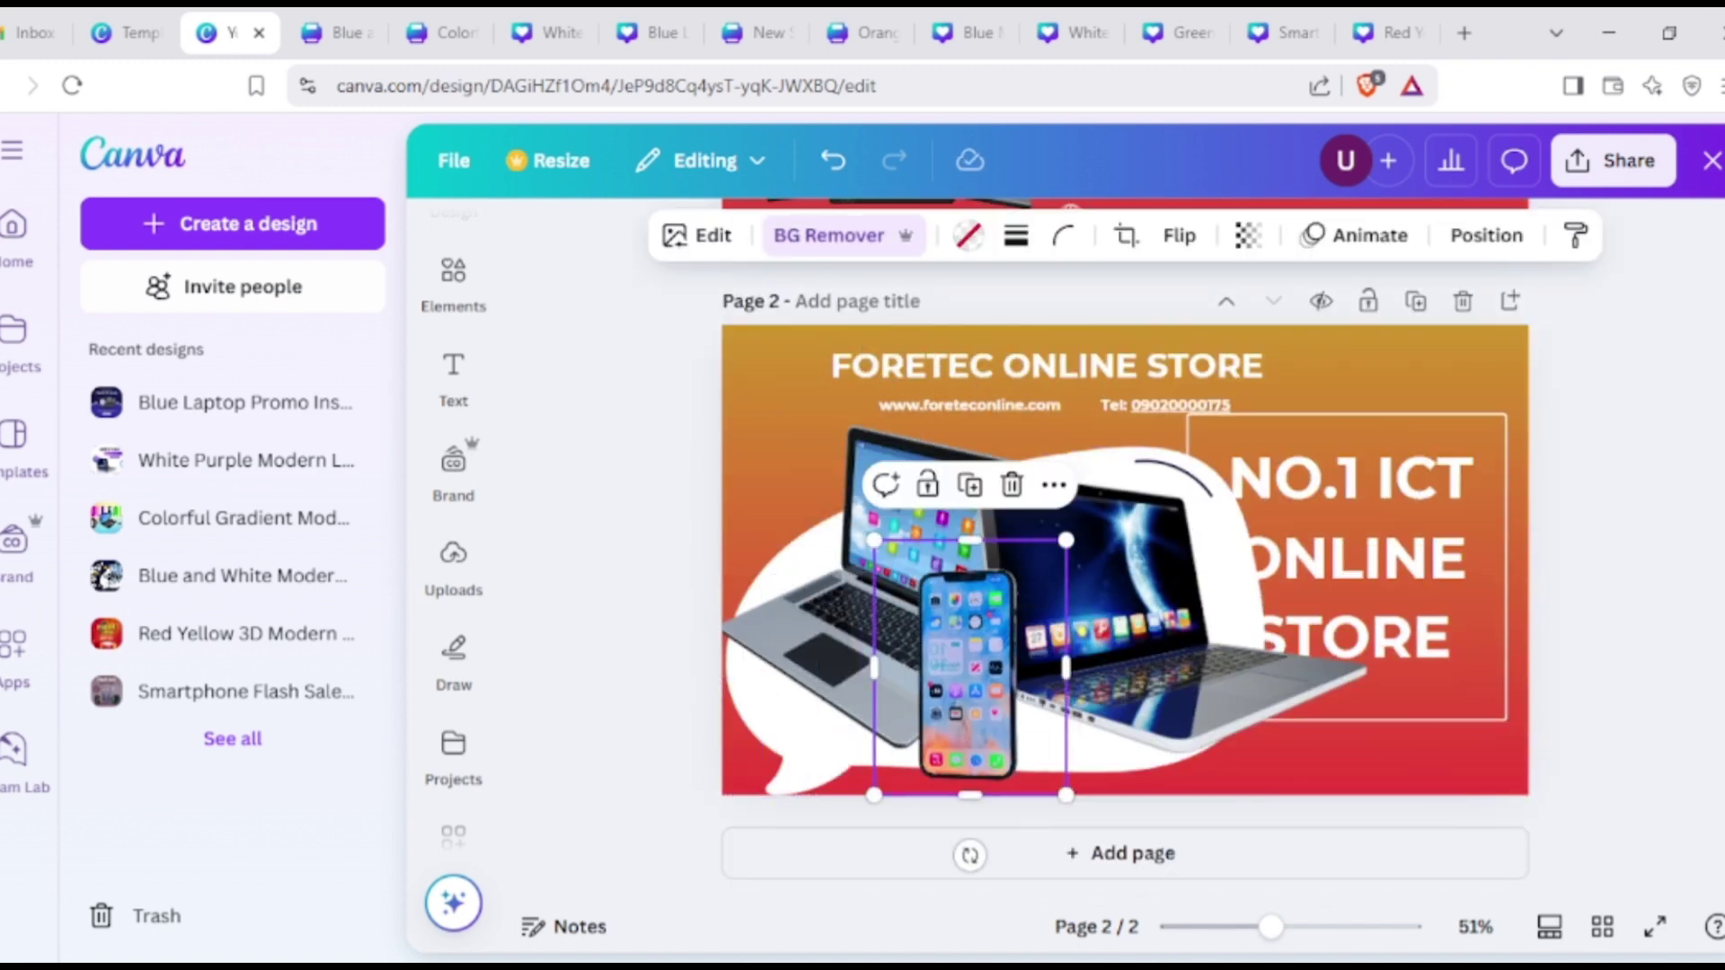
key("Escape")
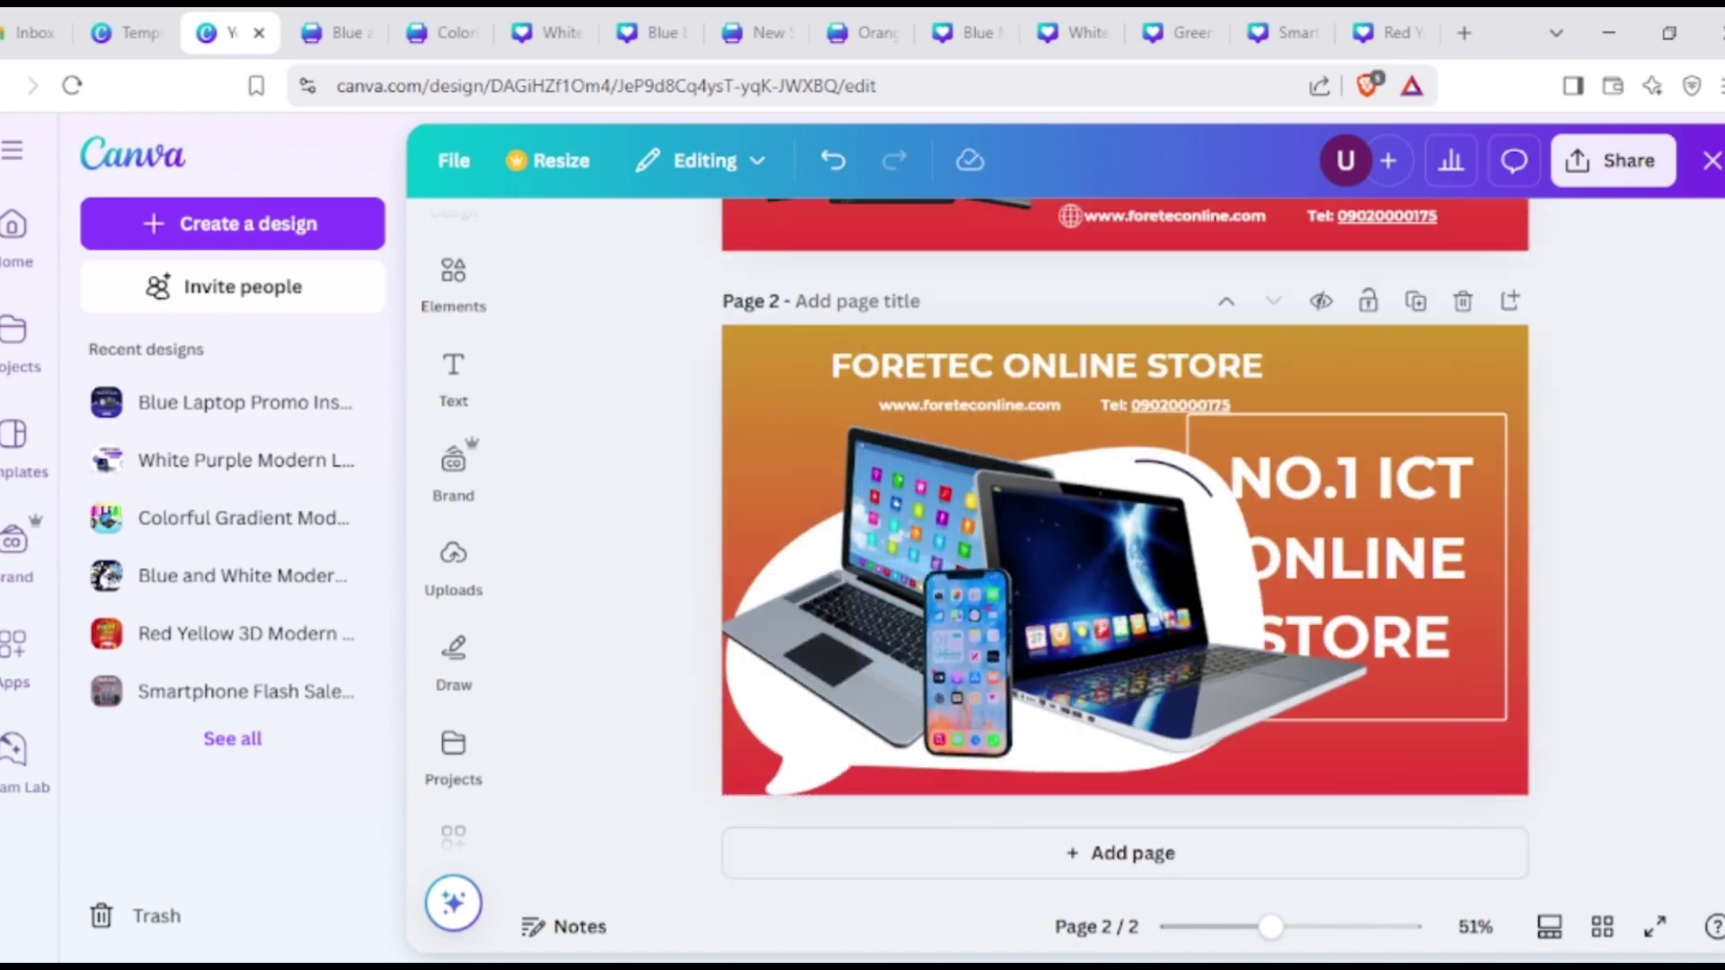
scroll(1123, 539, "up", 5)
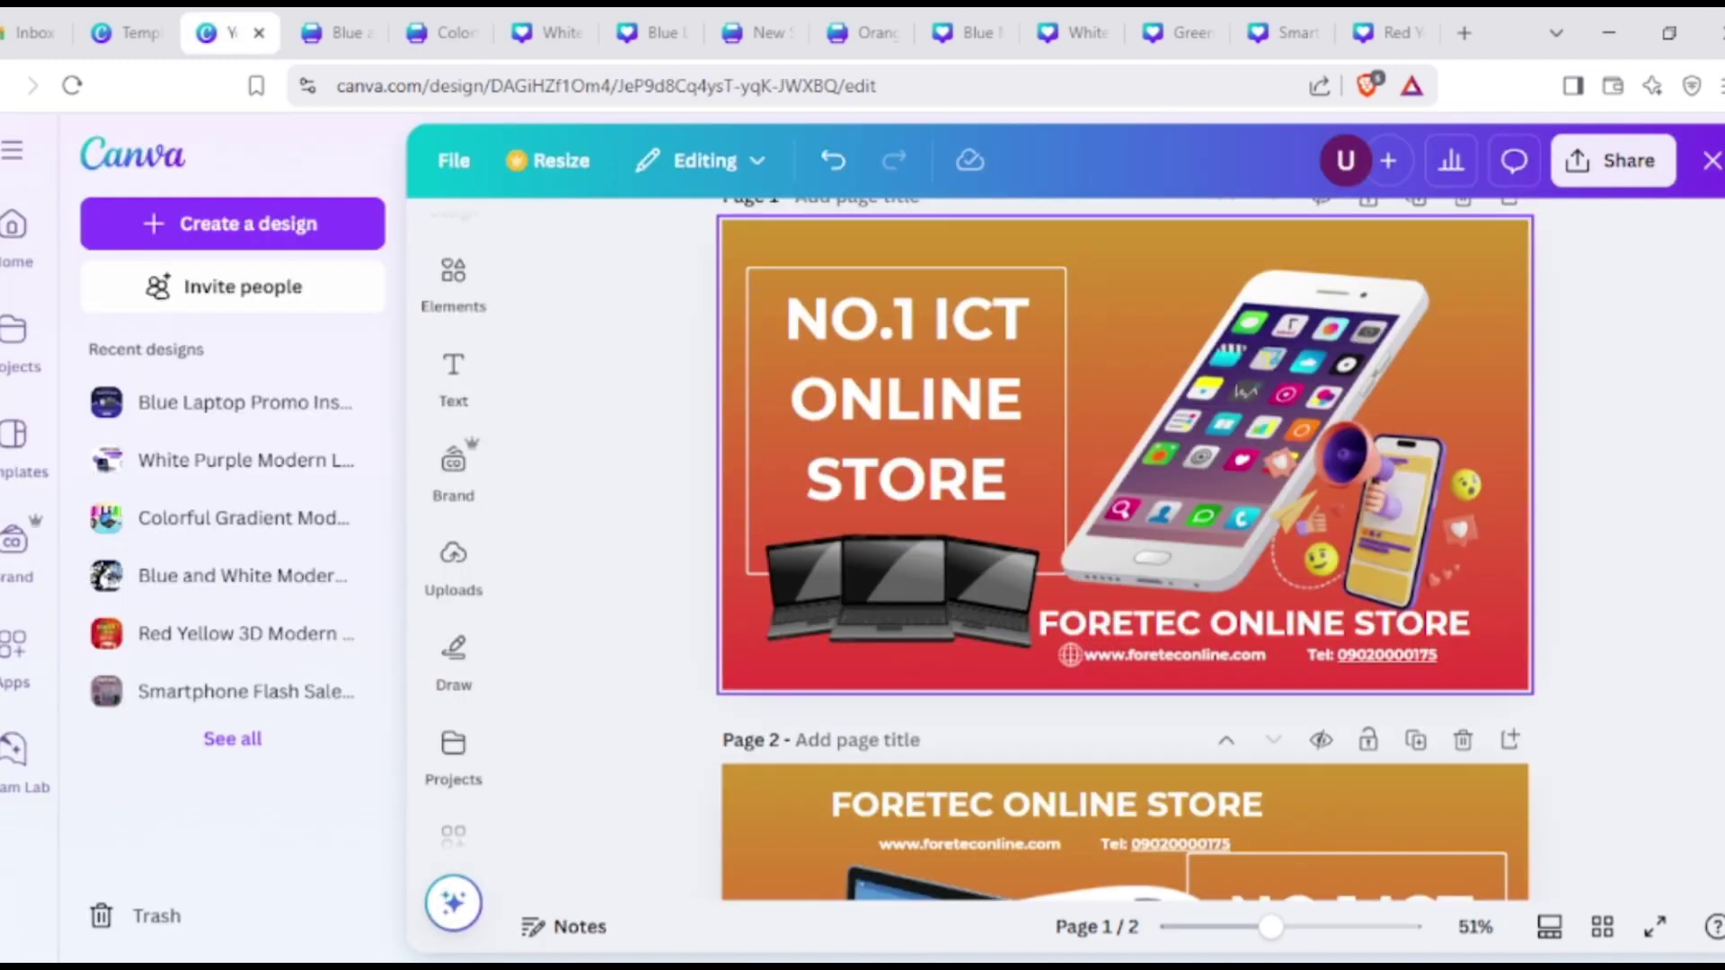
Paste the black laptop onto page 1, send it to the back, and shift it right
key("ctrl+v")
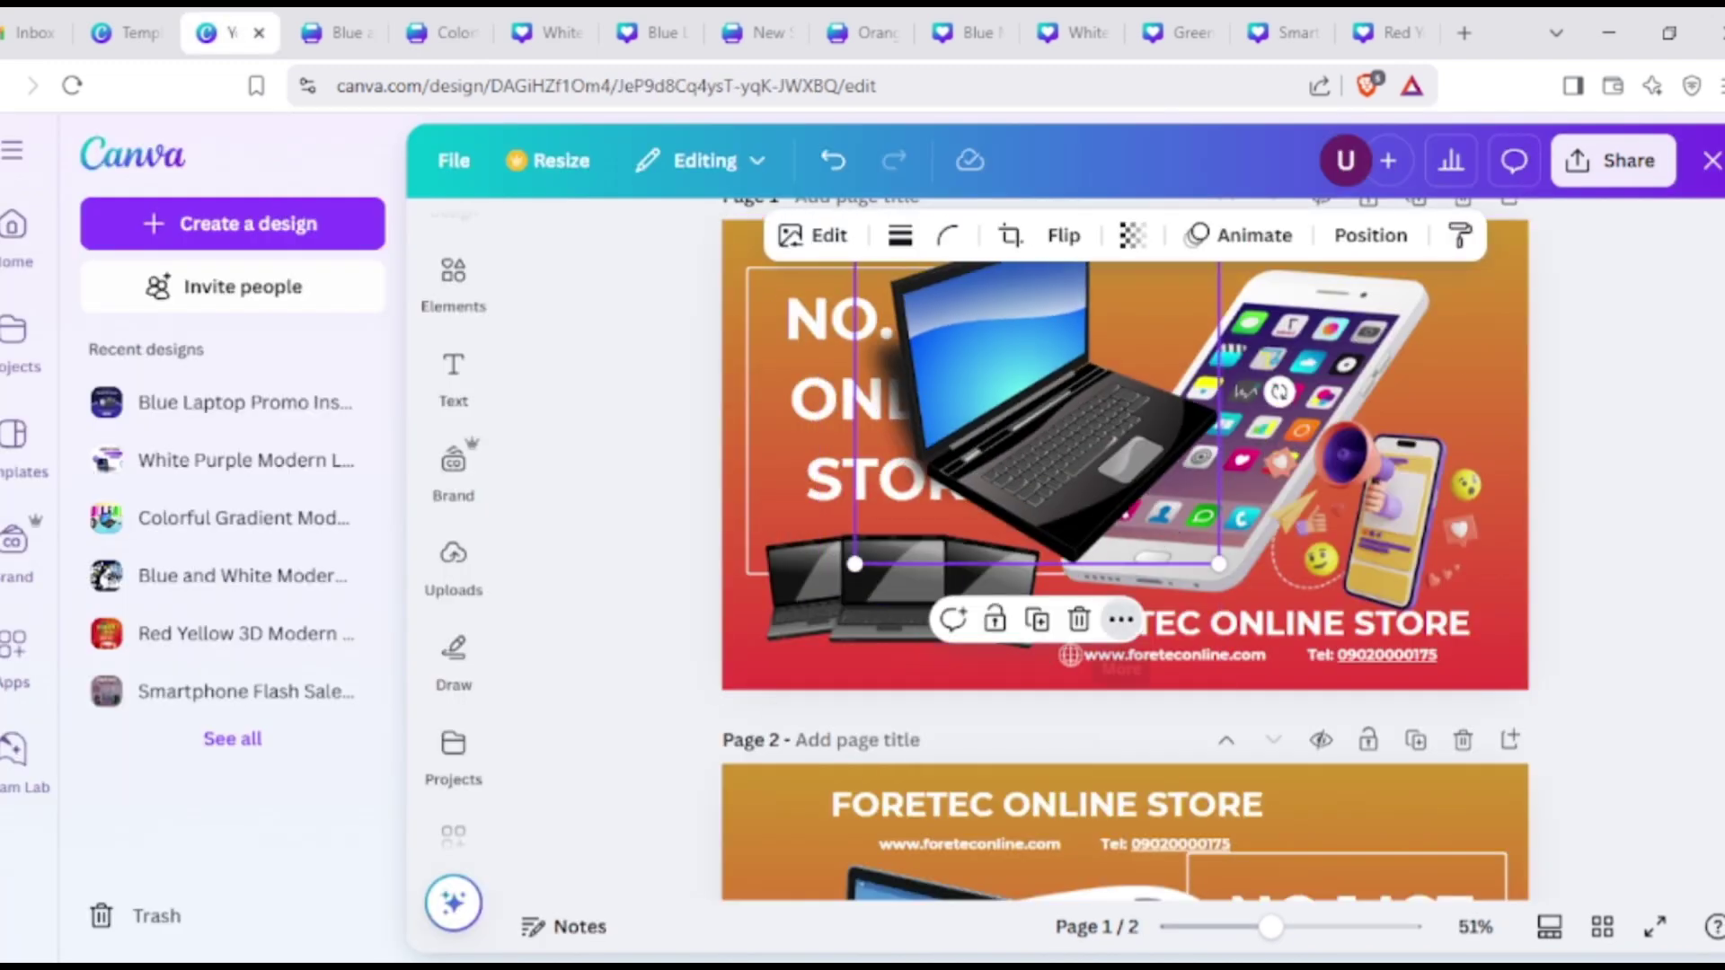
left_click(1117, 617)
mouse_move(1186, 450)
left_click(827, 608)
scroll(1124, 539, "up", 1)
left_click_drag(1033, 494, 1136, 505)
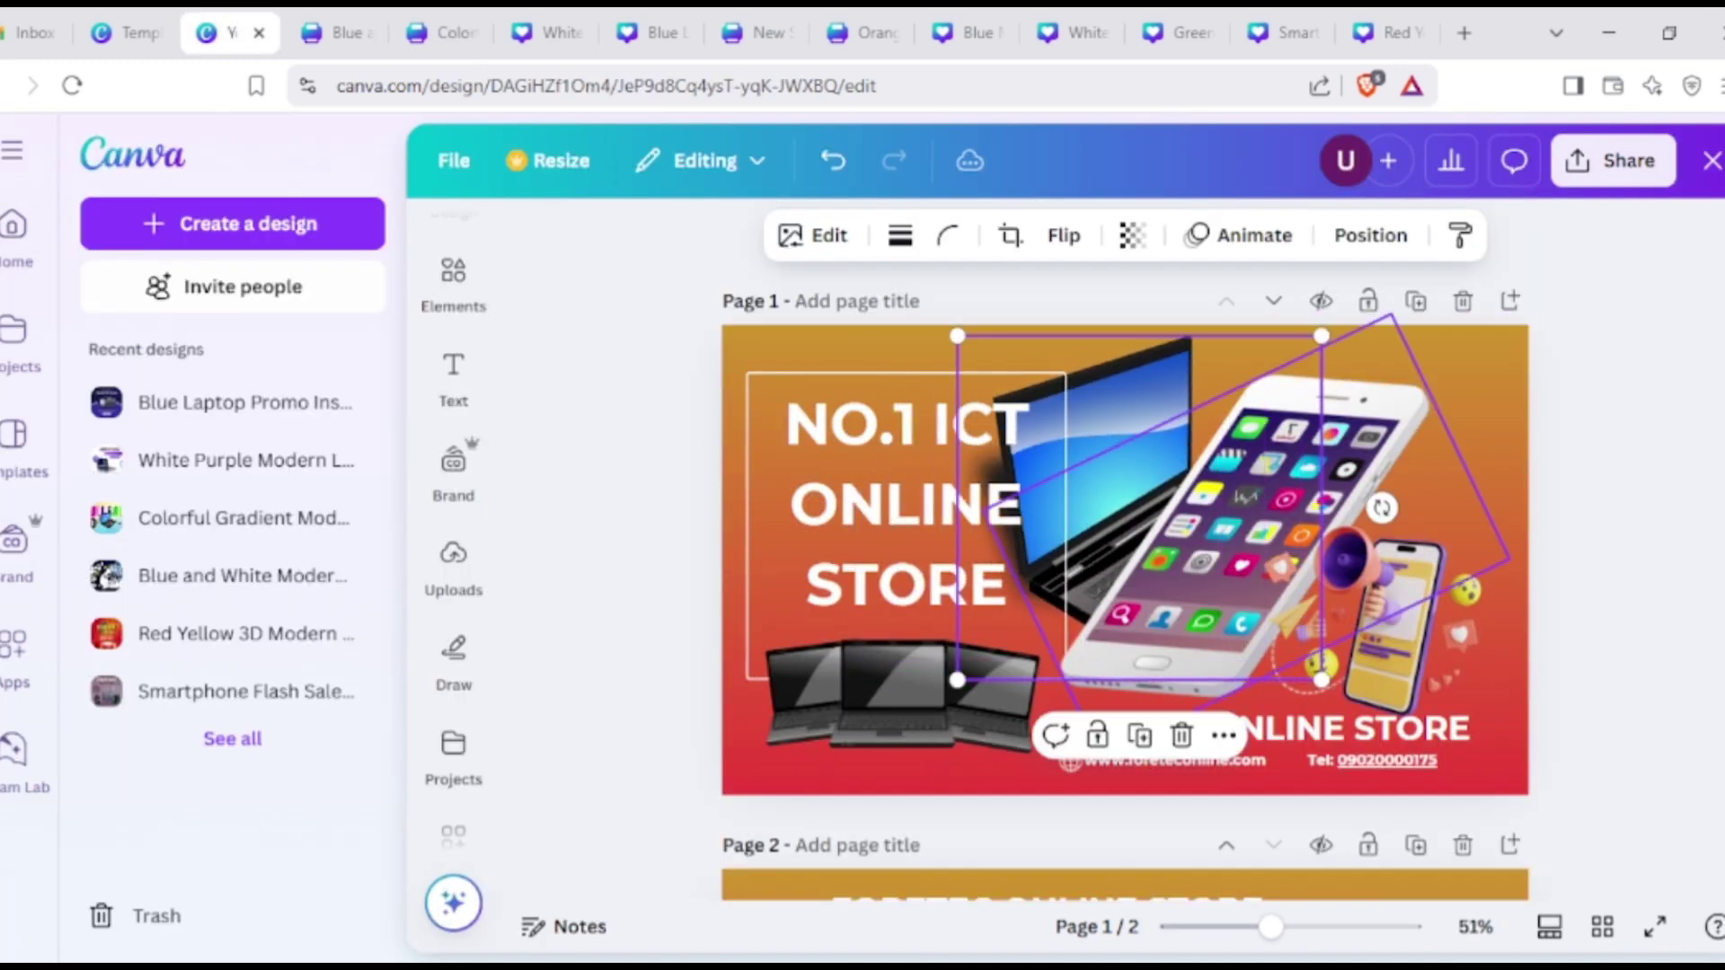
Shrink the laptop to about 434 × 411, tuck it behind the phone, and tilt it about 1°
left_click(1064, 235)
key("Escape")
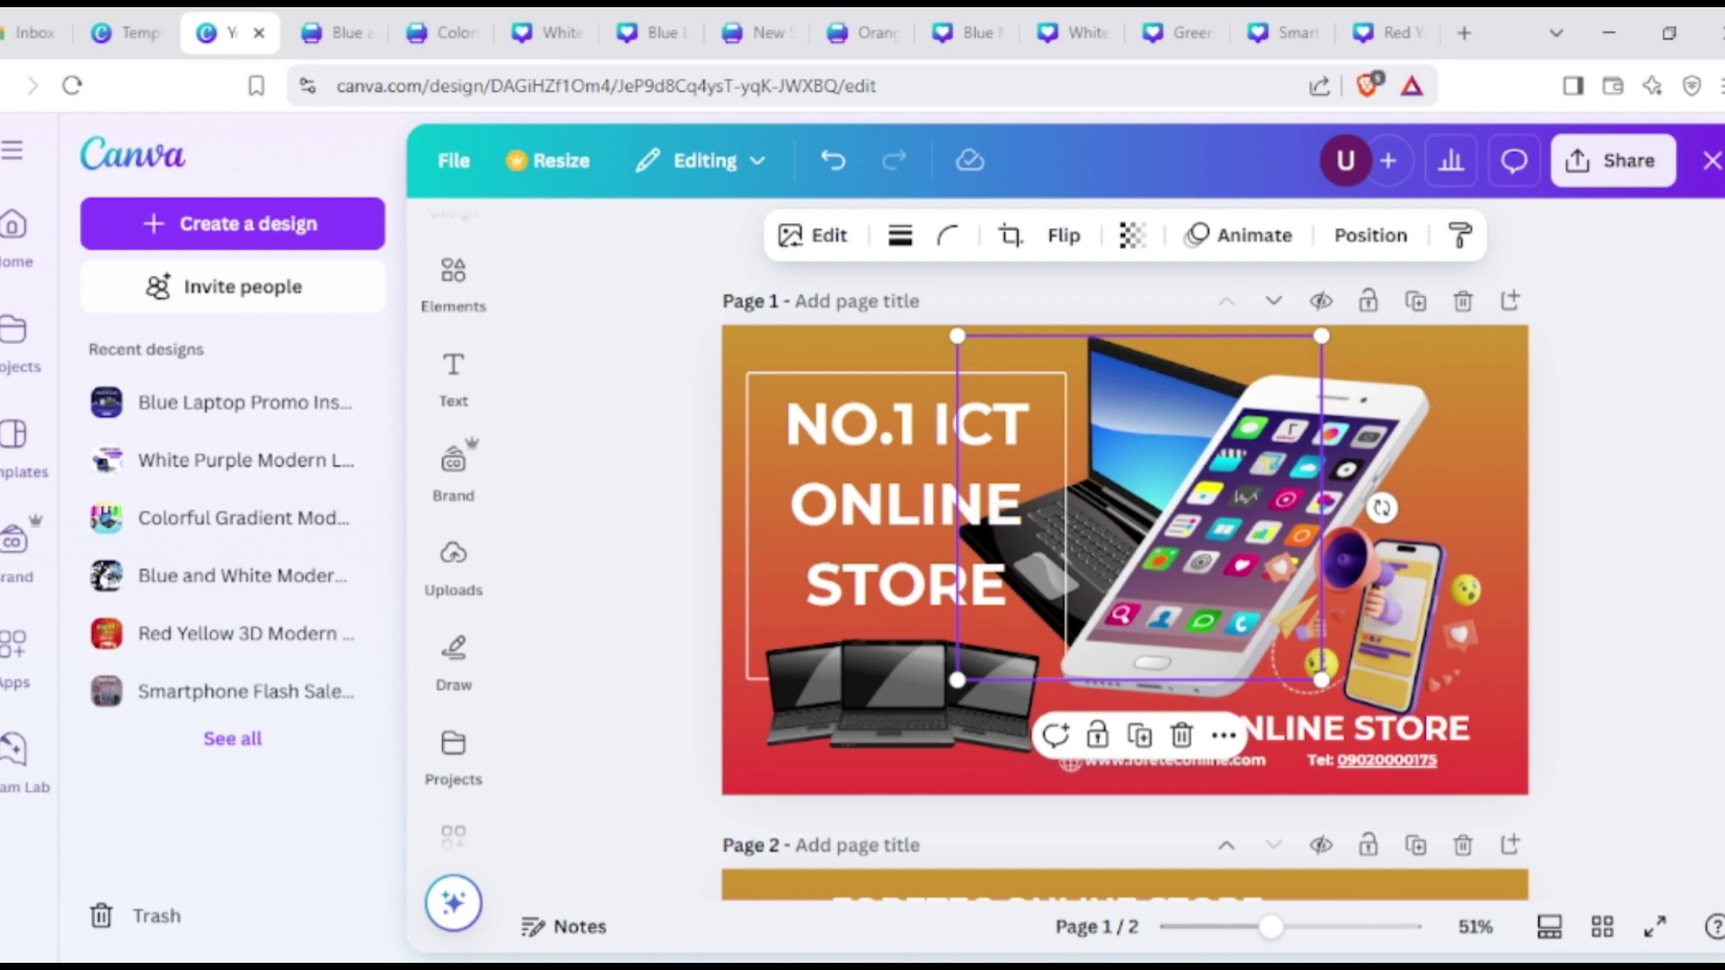
left_click_drag(1321, 336, 1230, 418)
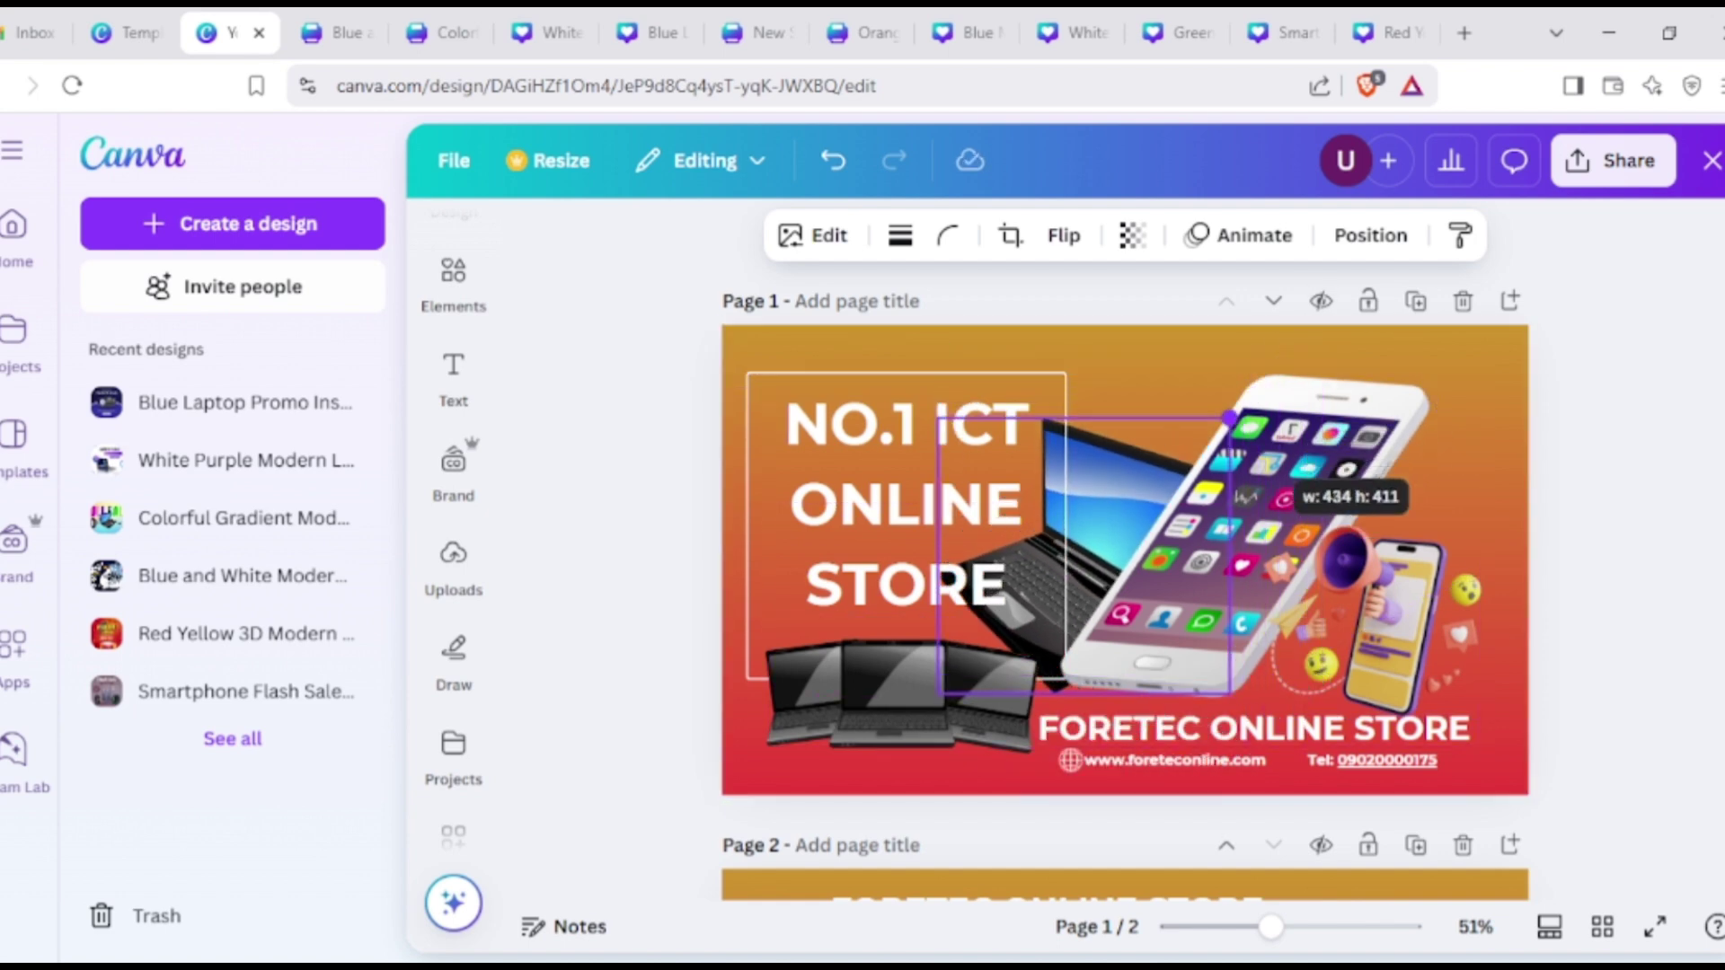
left_click_drag(1007, 557, 1063, 573)
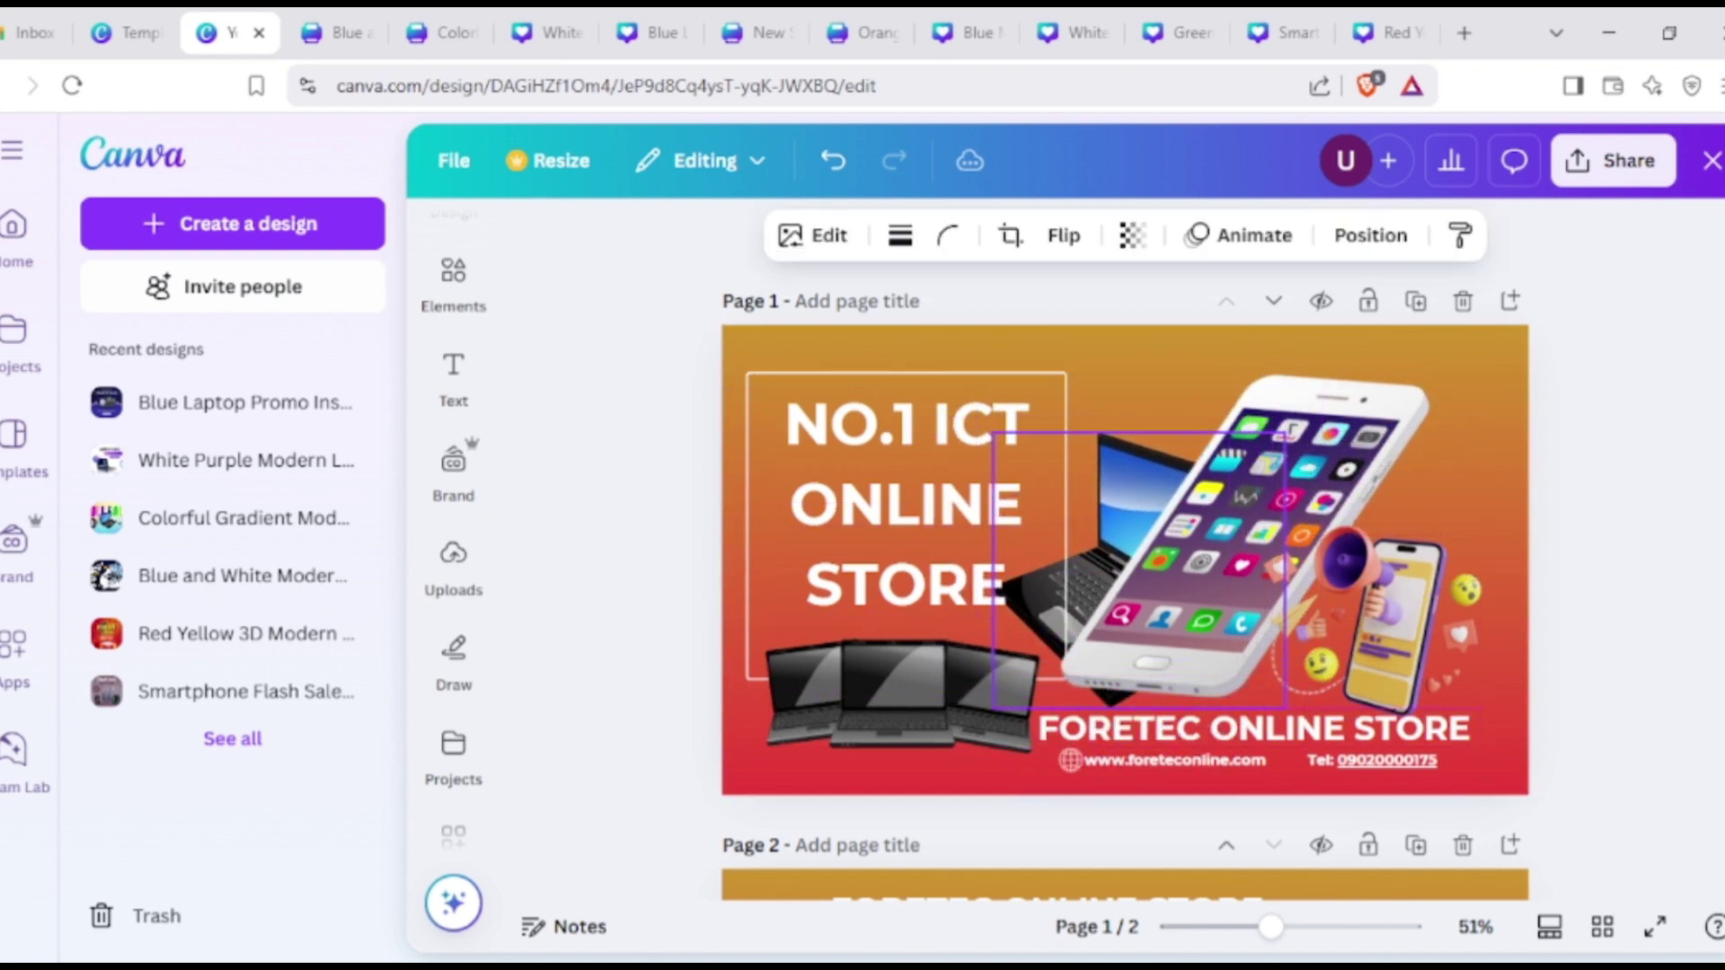
left_click_drag(1127, 765, 1146, 822)
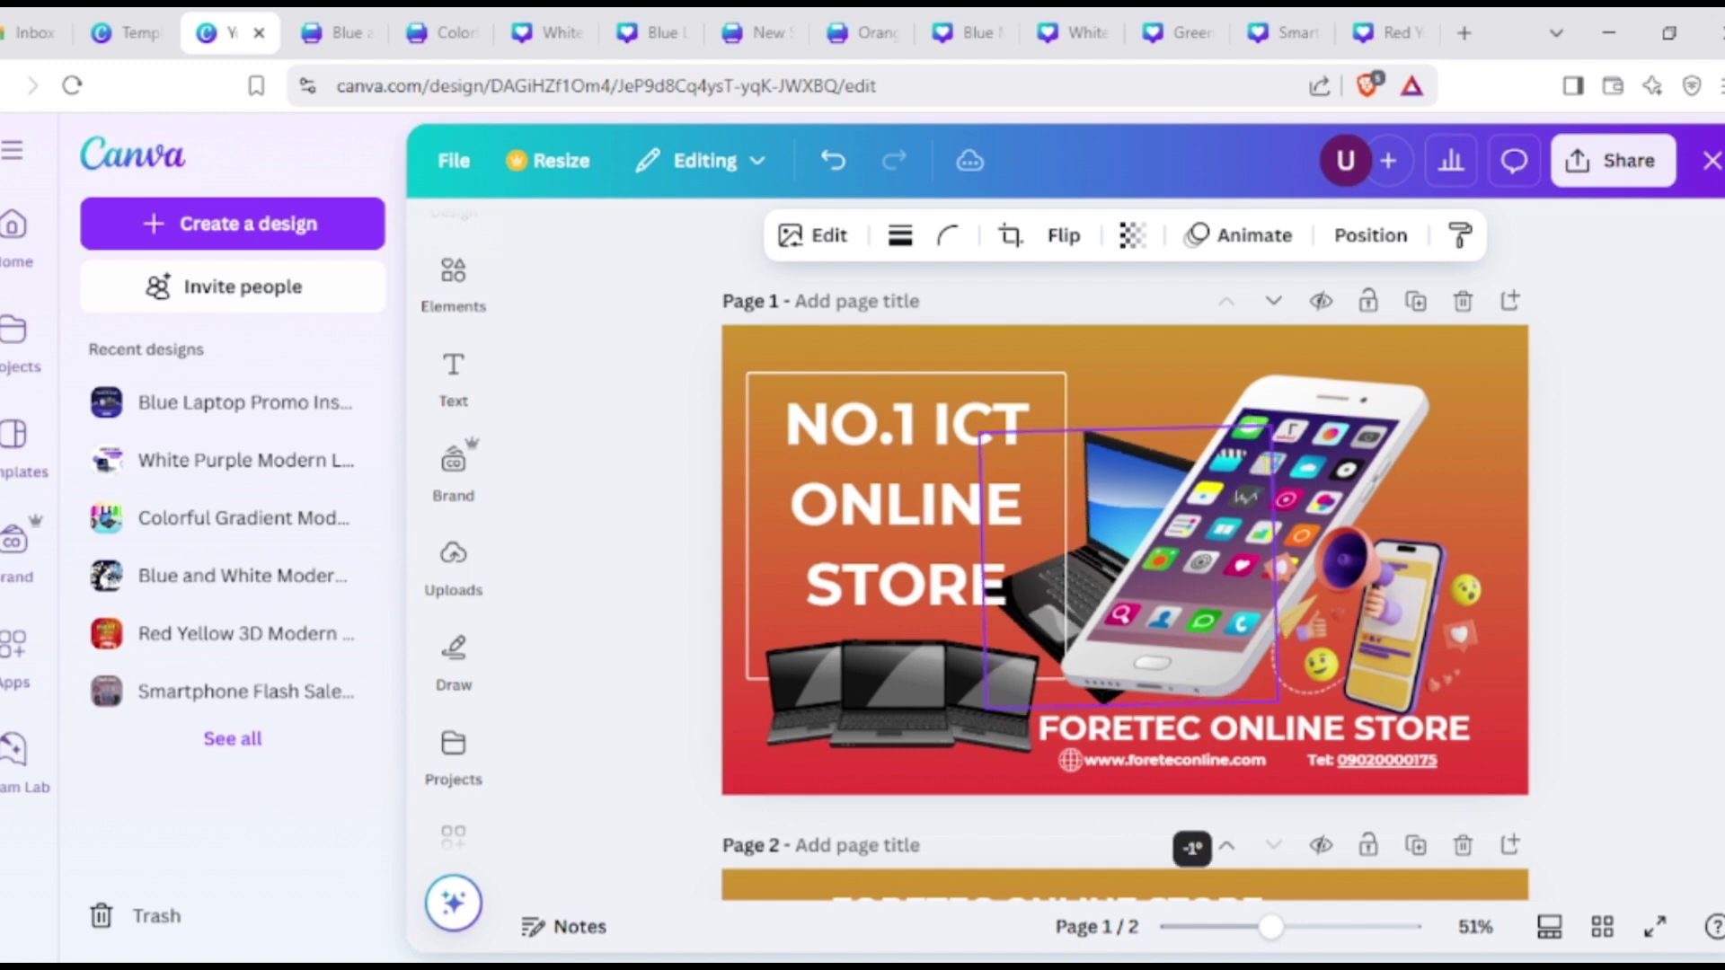
key("Escape")
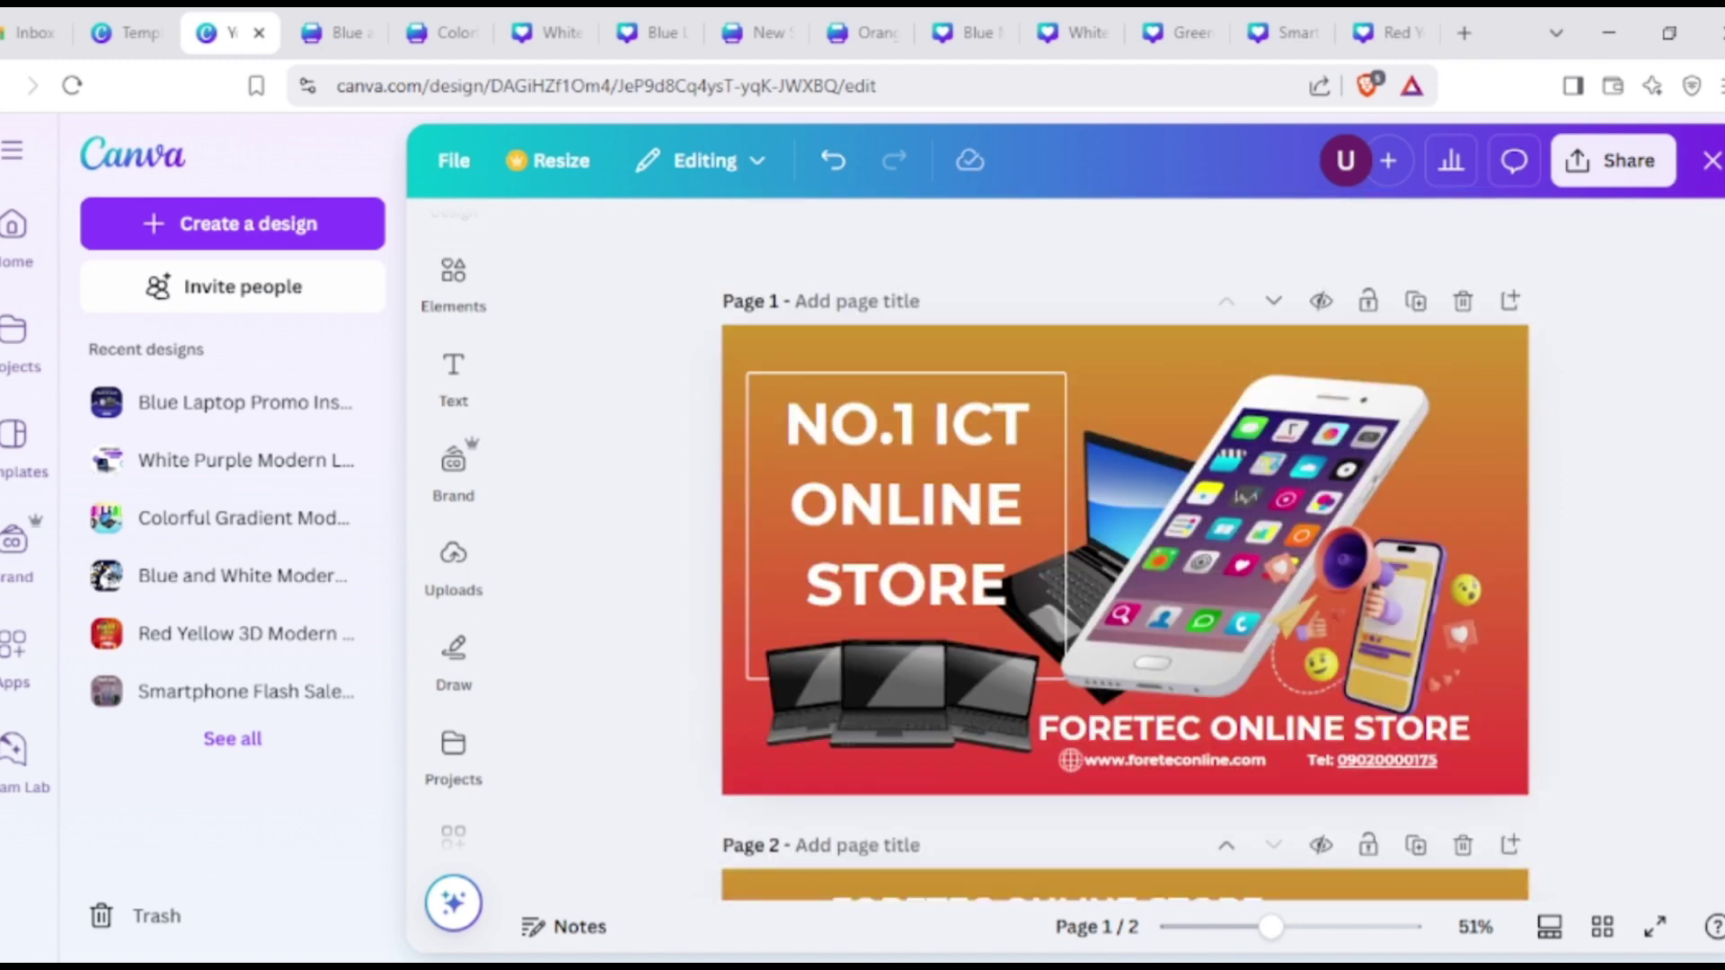
Check the FORETEC ONLINE STORE and NO.1 ICT text on page 2, then bring up the Share options
scroll(1123, 558, "down", 5)
left_click(1047, 376)
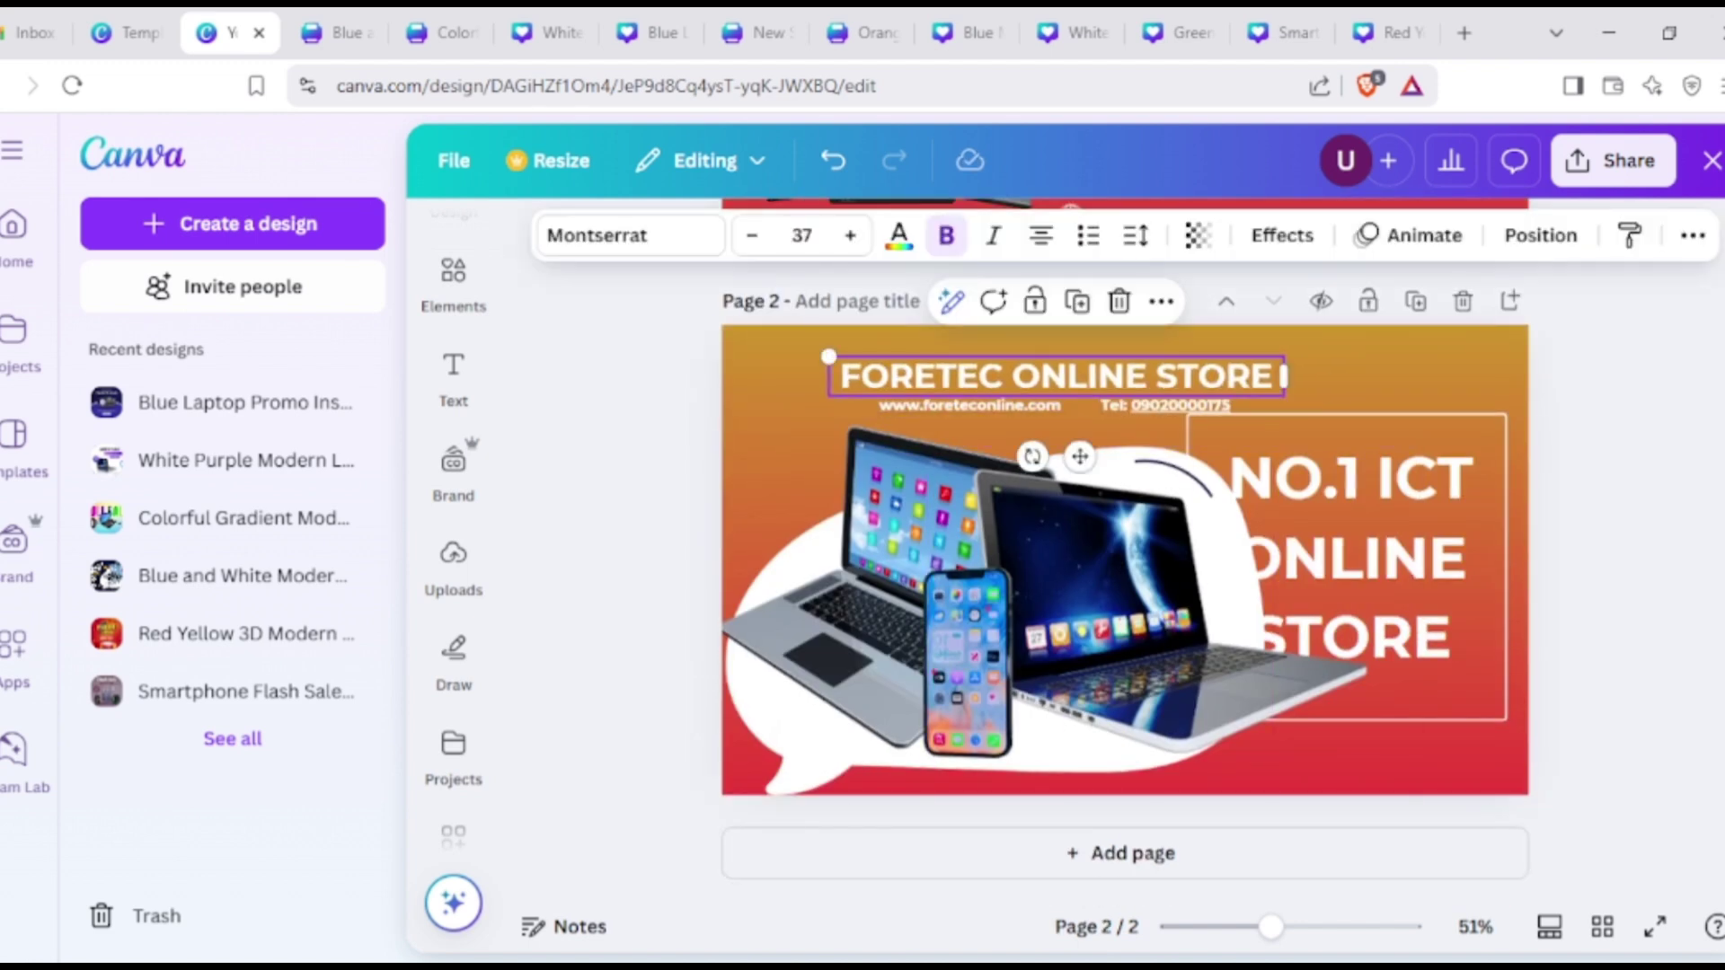
left_click(1352, 557)
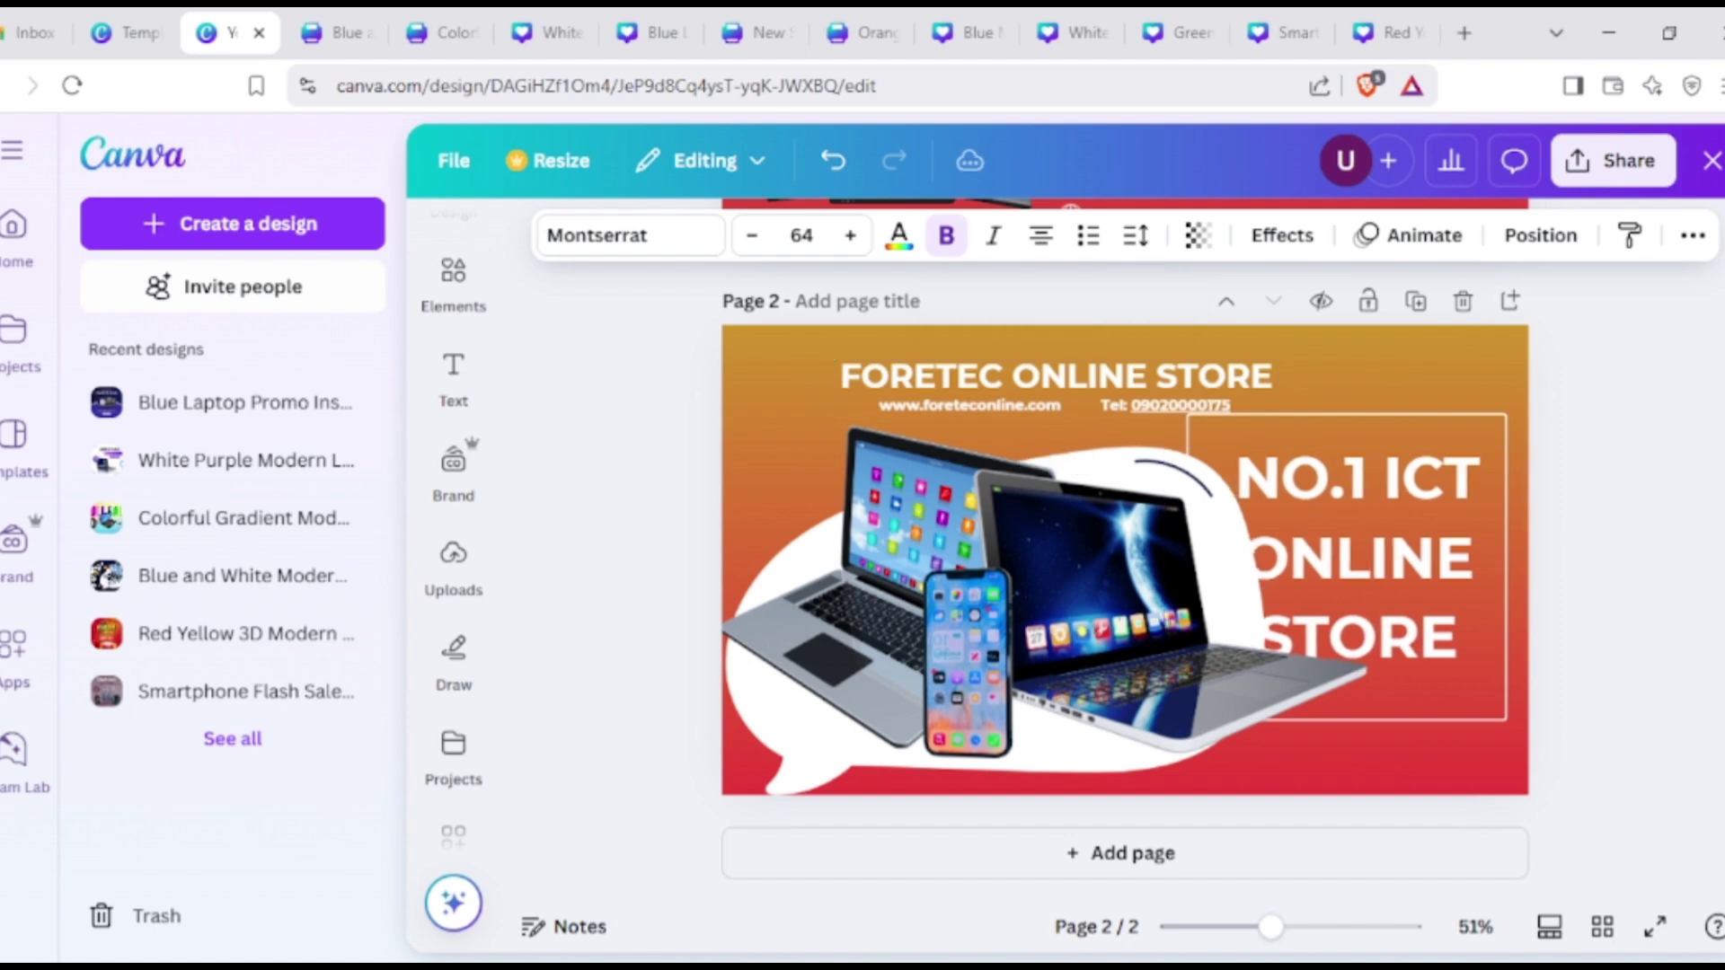
key("Escape")
scroll(1123, 557, "up", 5)
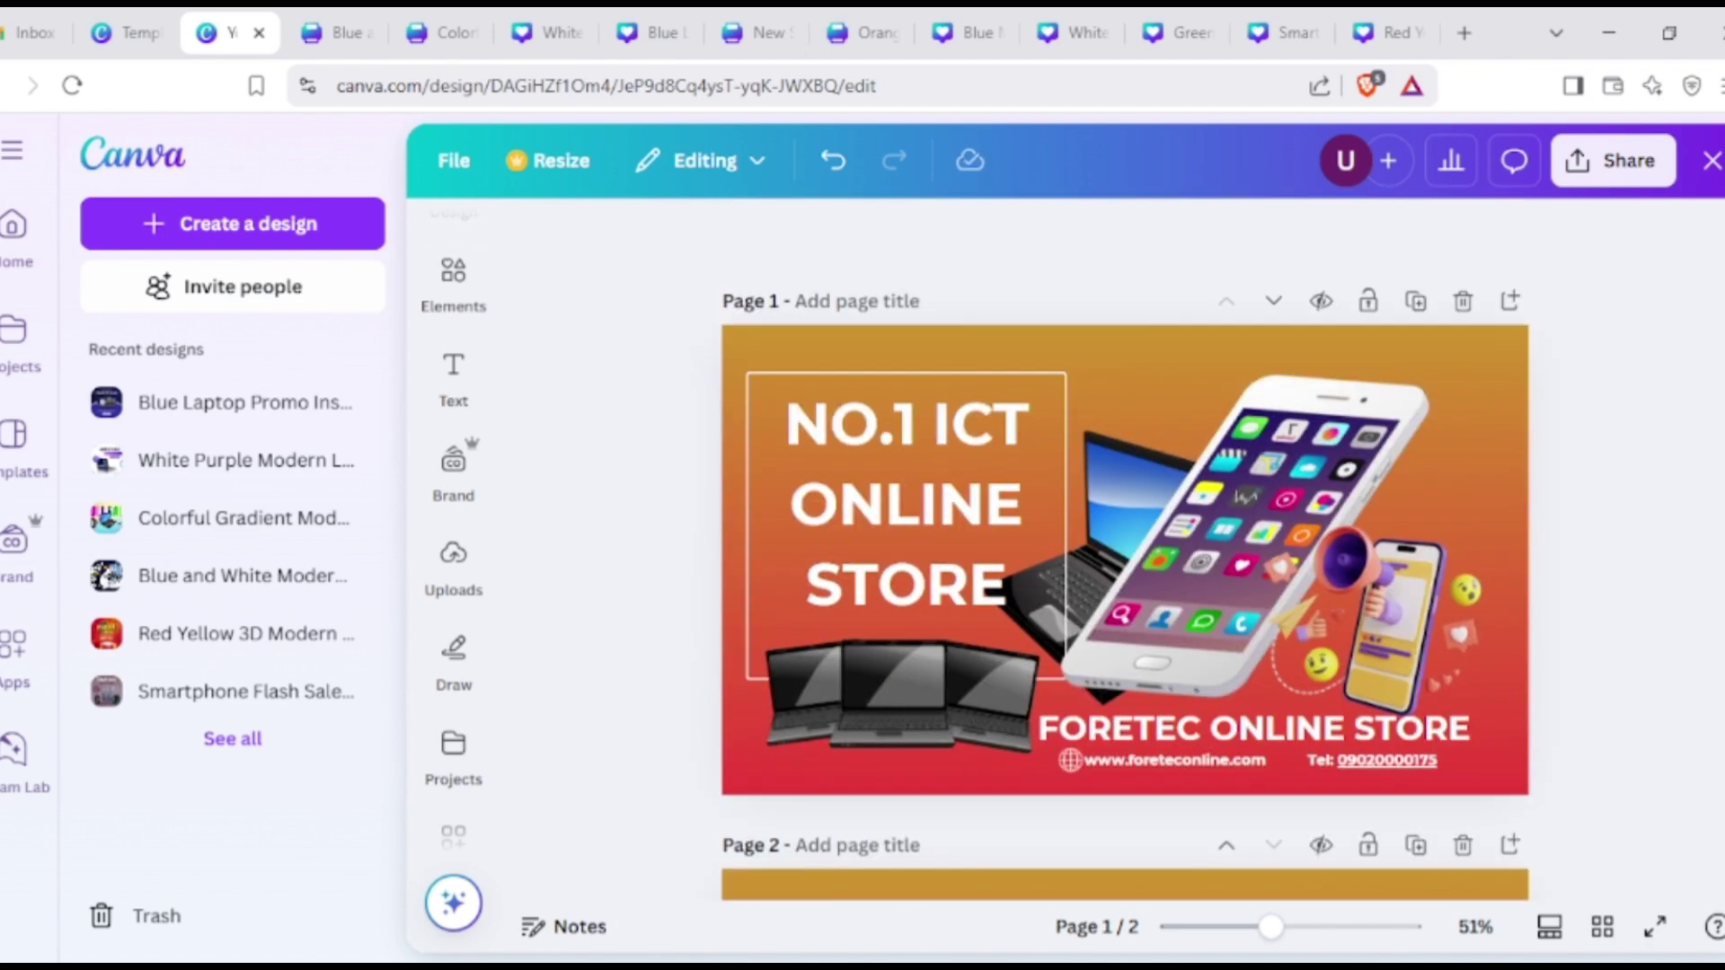
left_click(1613, 160)
Download only page 1 of the banner as a PNG
left_click(1274, 688)
scroll(1464, 539, "down", 2)
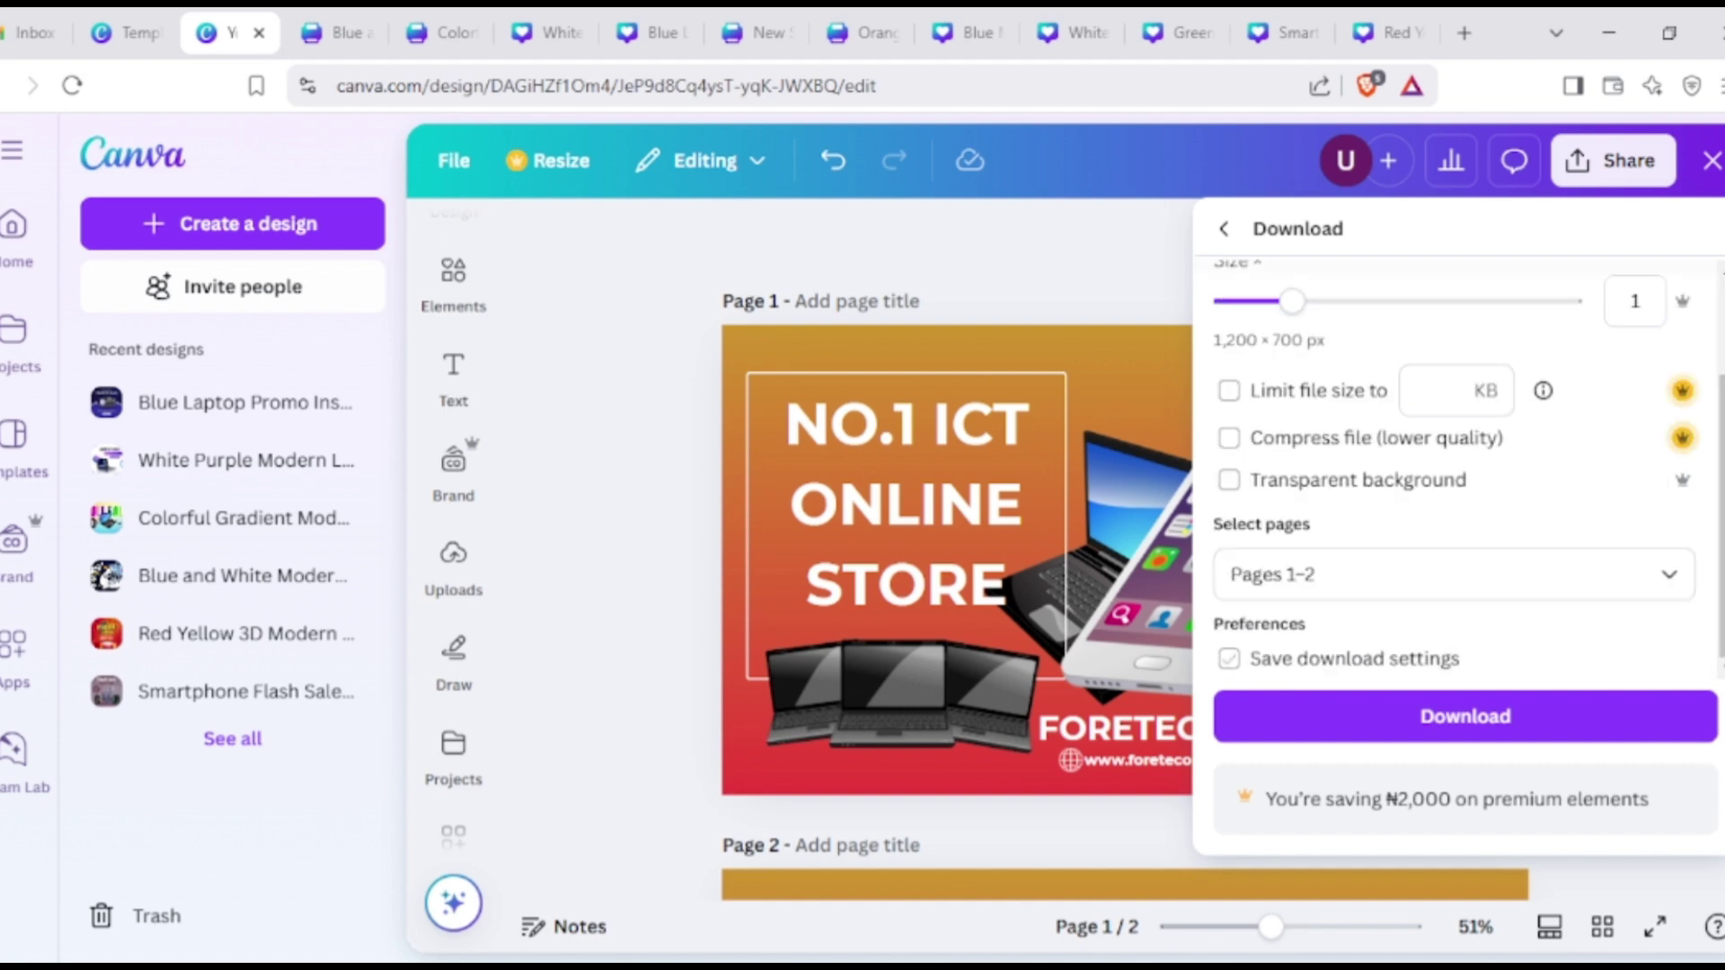
left_click(1452, 574)
left_click(1248, 346)
left_click(1248, 347)
left_click(1248, 420)
scroll(1464, 450, "up", 1)
left_click(1455, 585)
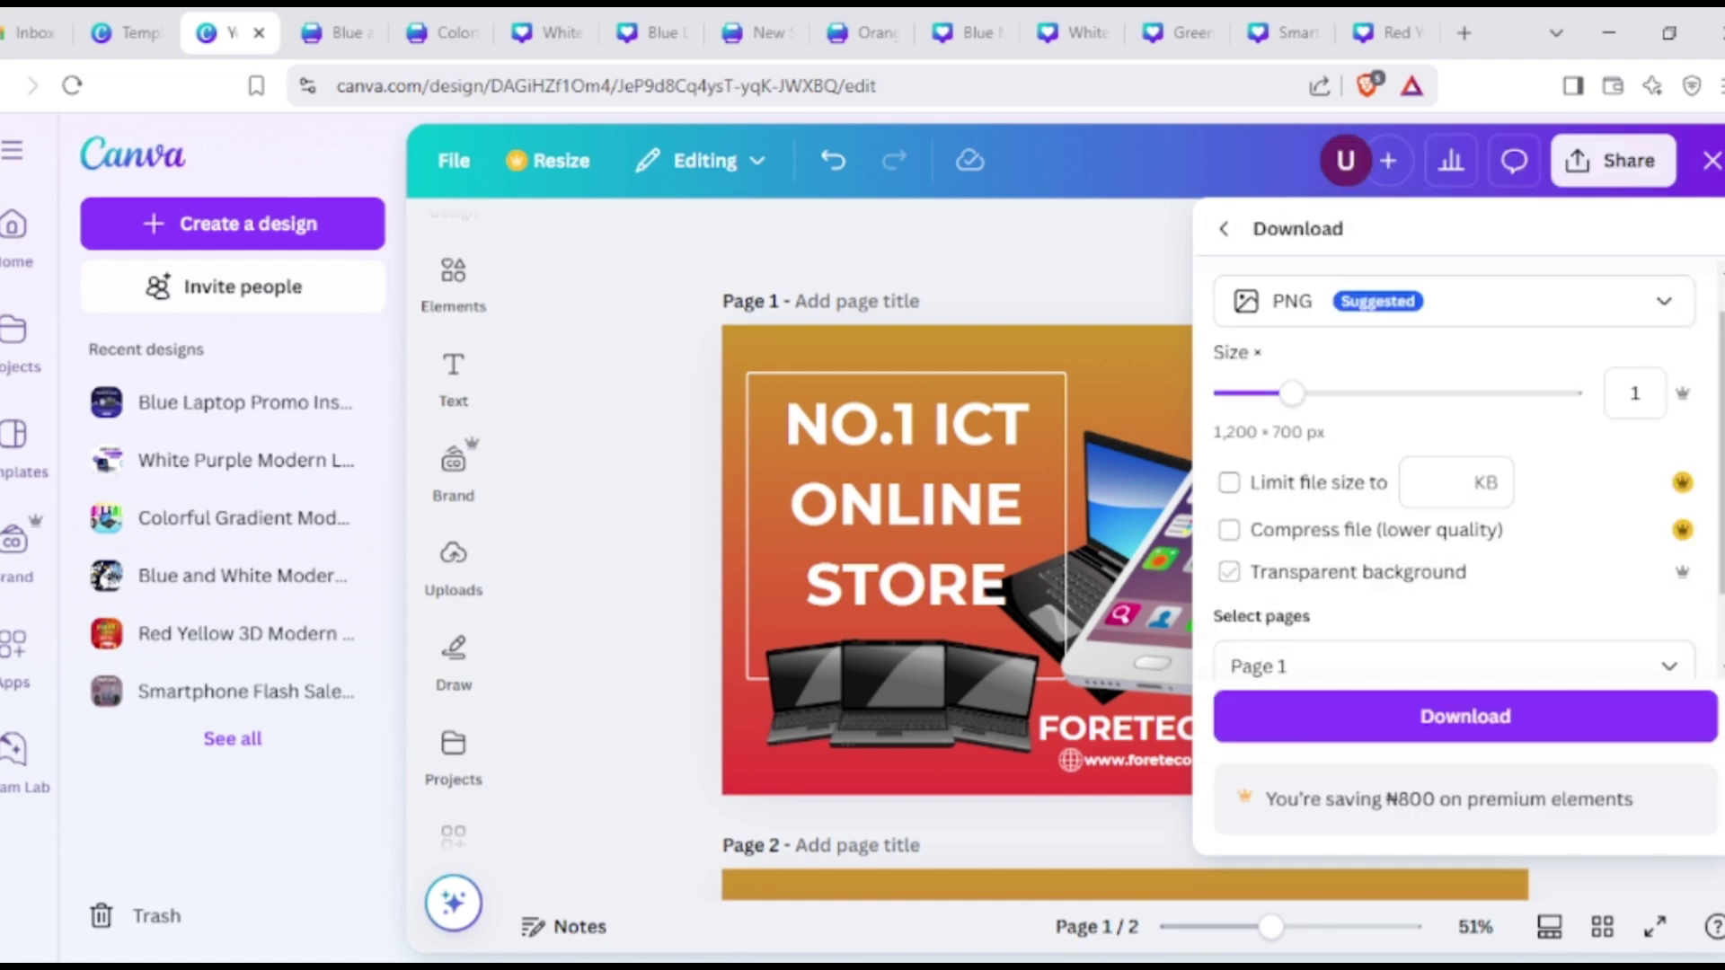
left_click(1465, 716)
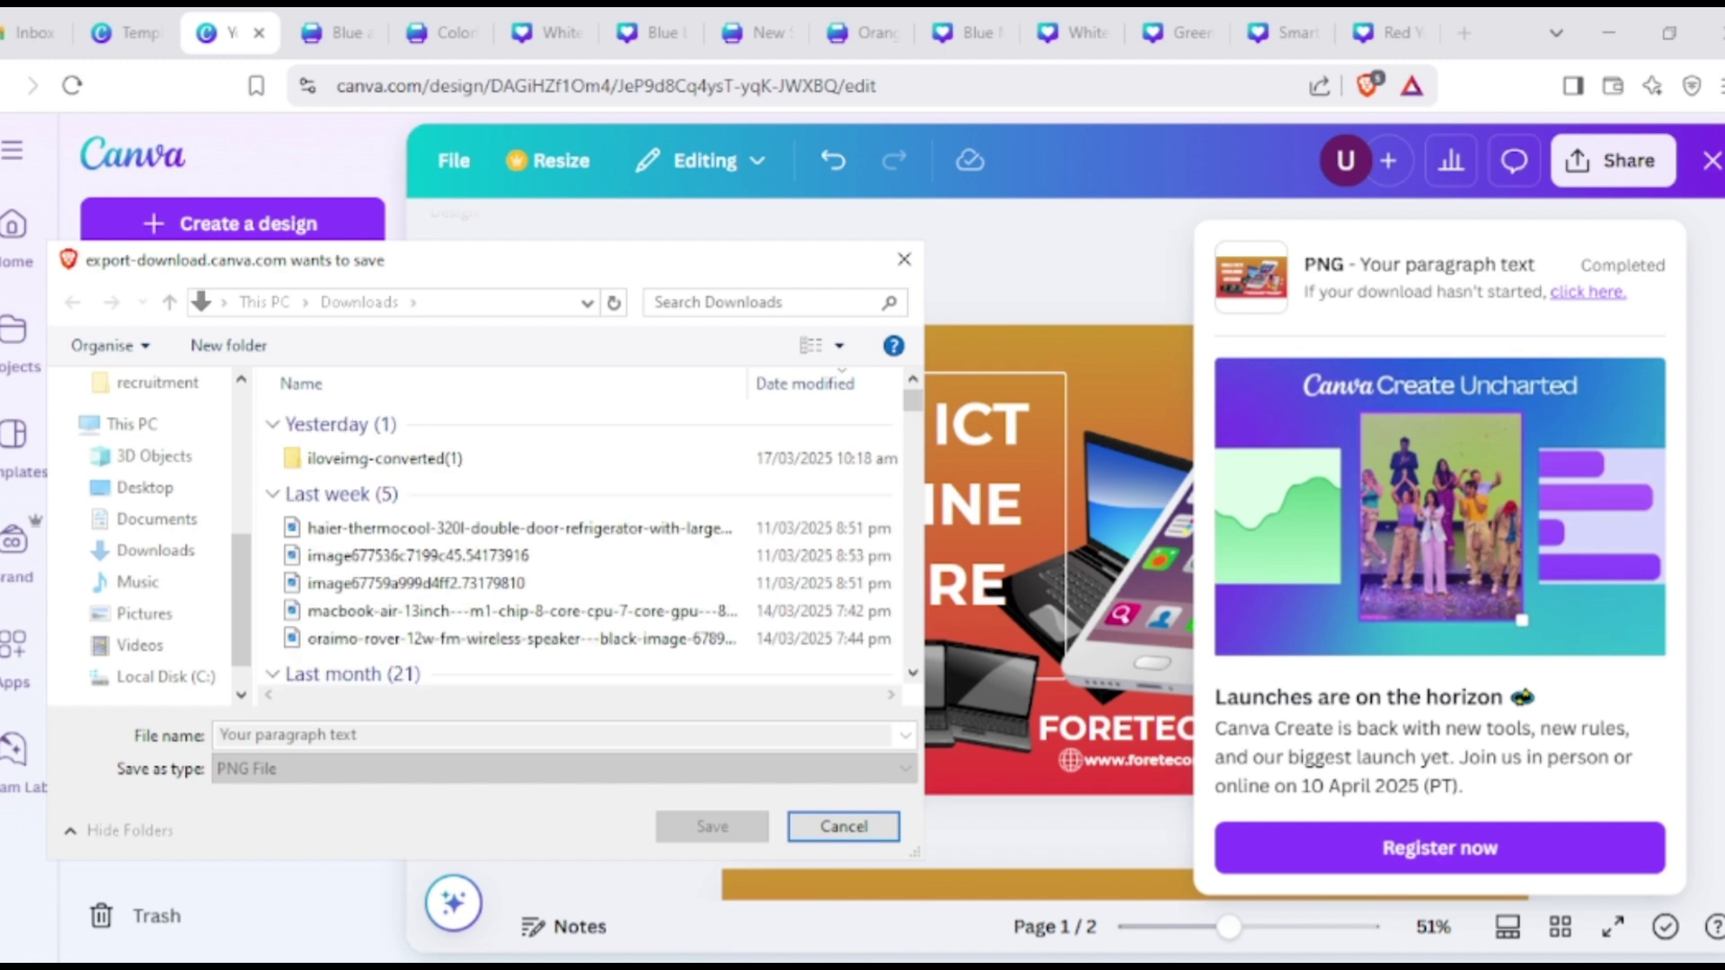
Save the page 1 PNG as foretec-online-store-banner
type("foretec-banner")
left_click(272, 734)
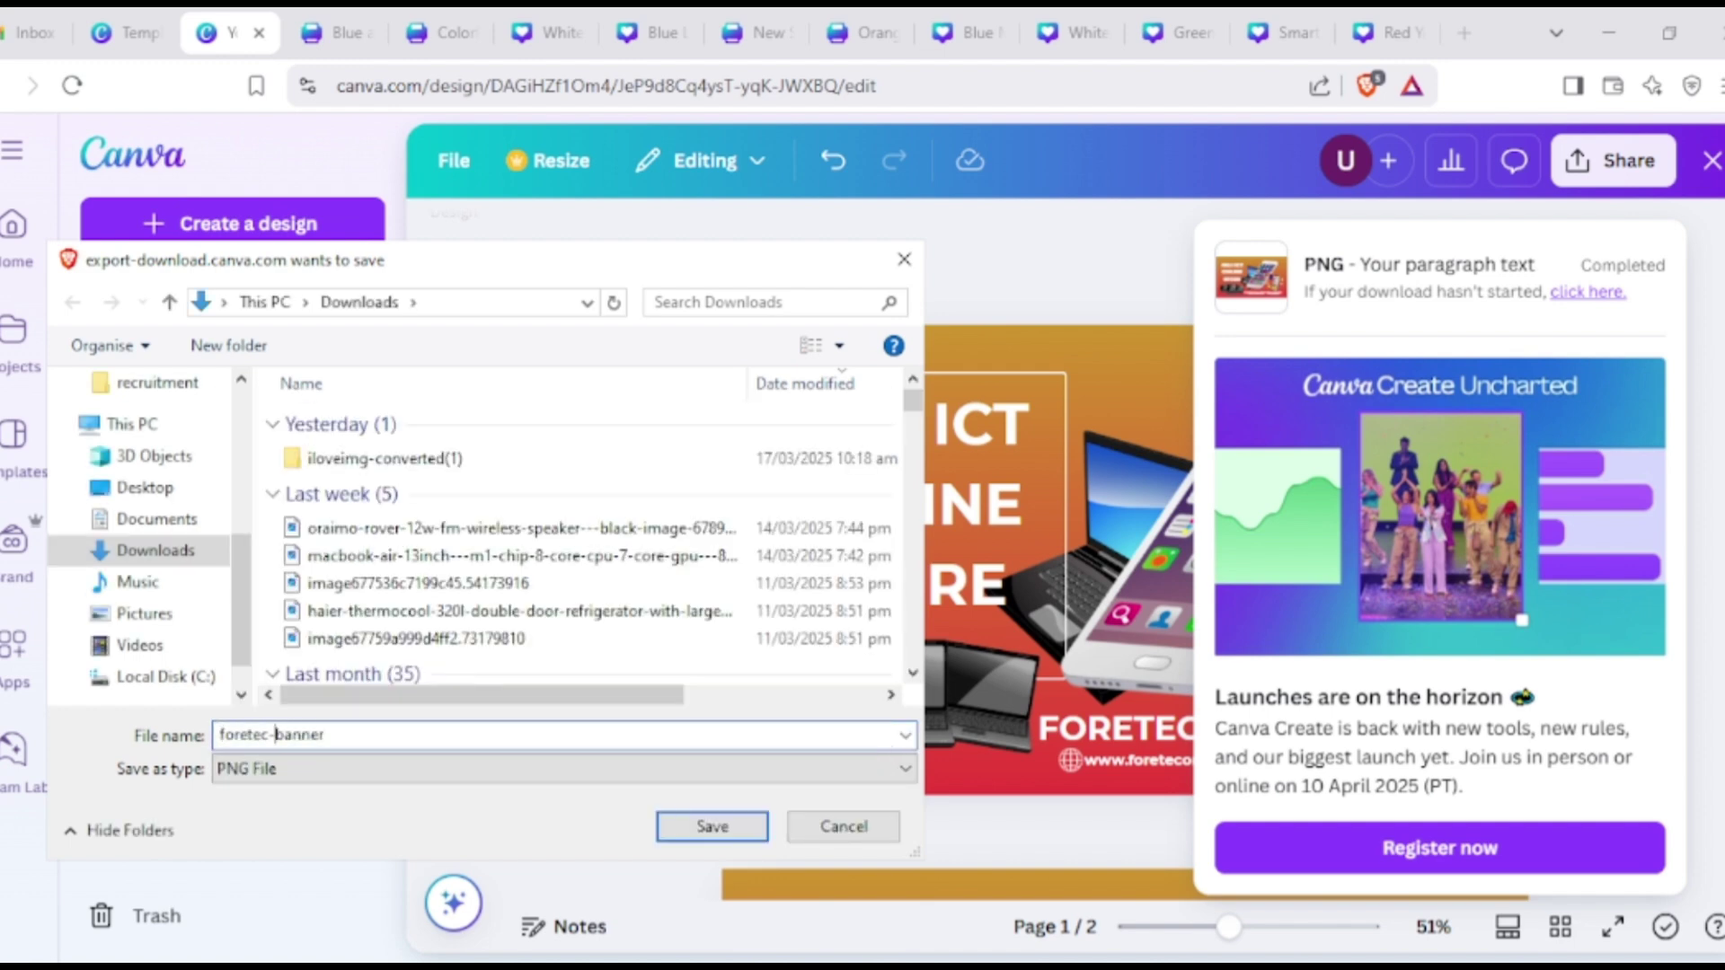
type("online-store-")
left_click(713, 827)
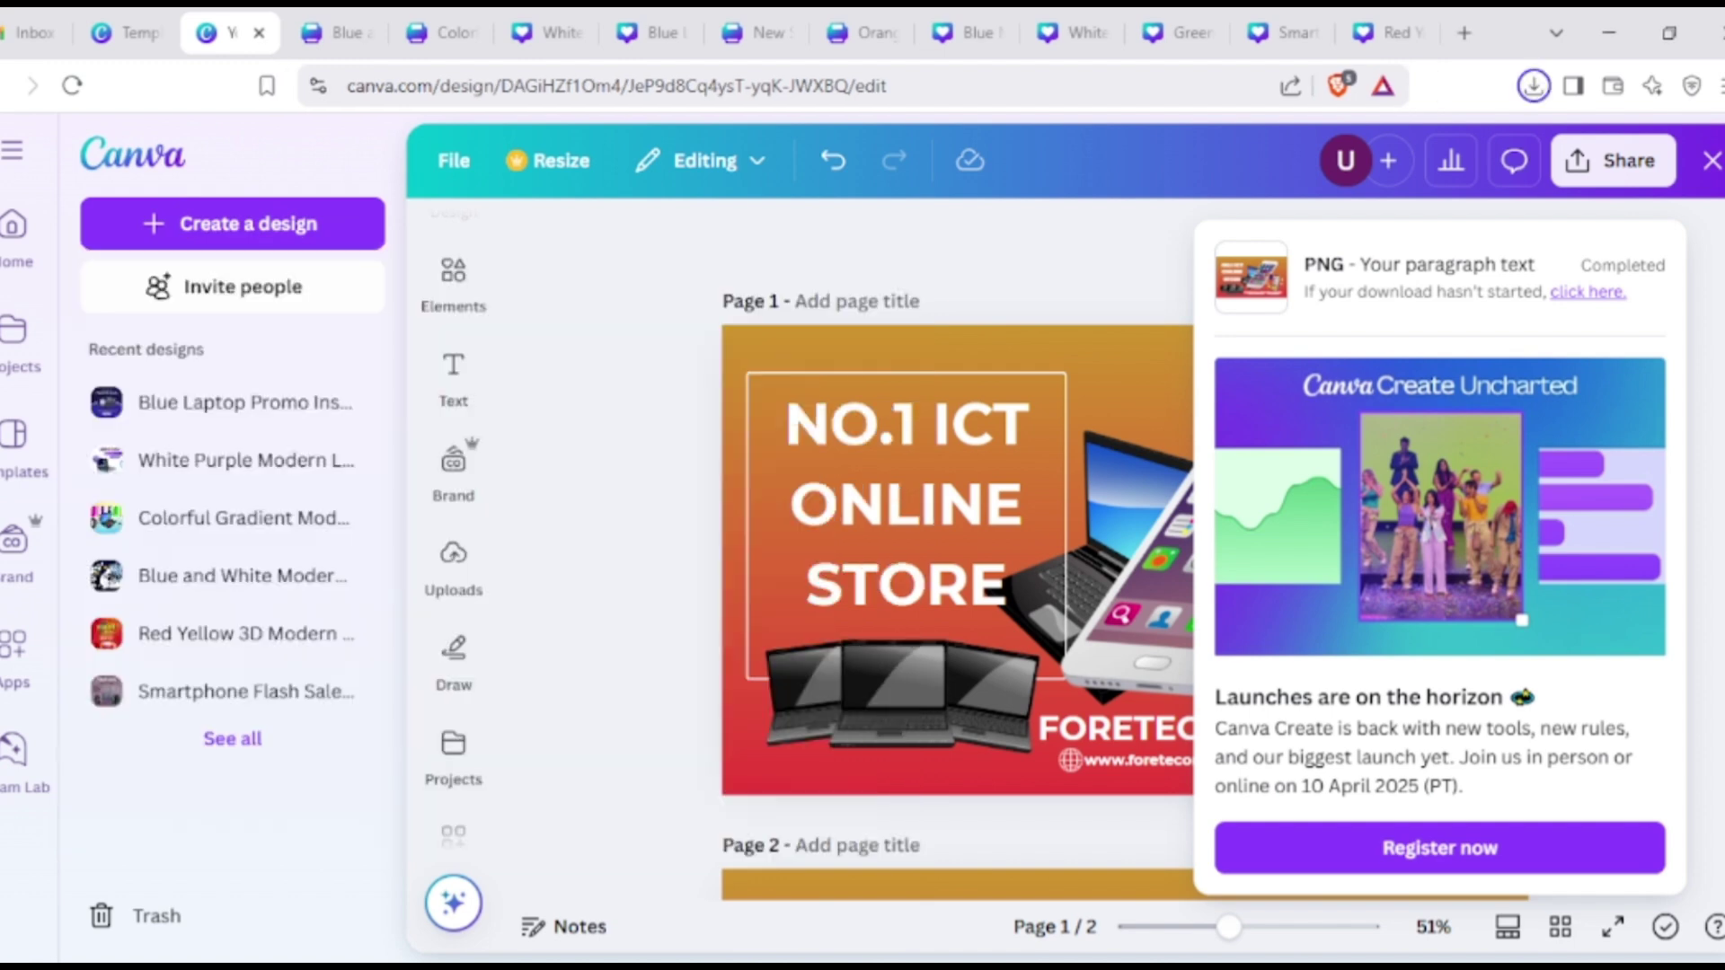
left_click(664, 629)
Download page 2 alone as a PNG, saving it as 'foretec online store banner'
scroll(989, 557, "down", 4)
left_click(1613, 161)
left_click(1271, 687)
scroll(1465, 539, "down", 2)
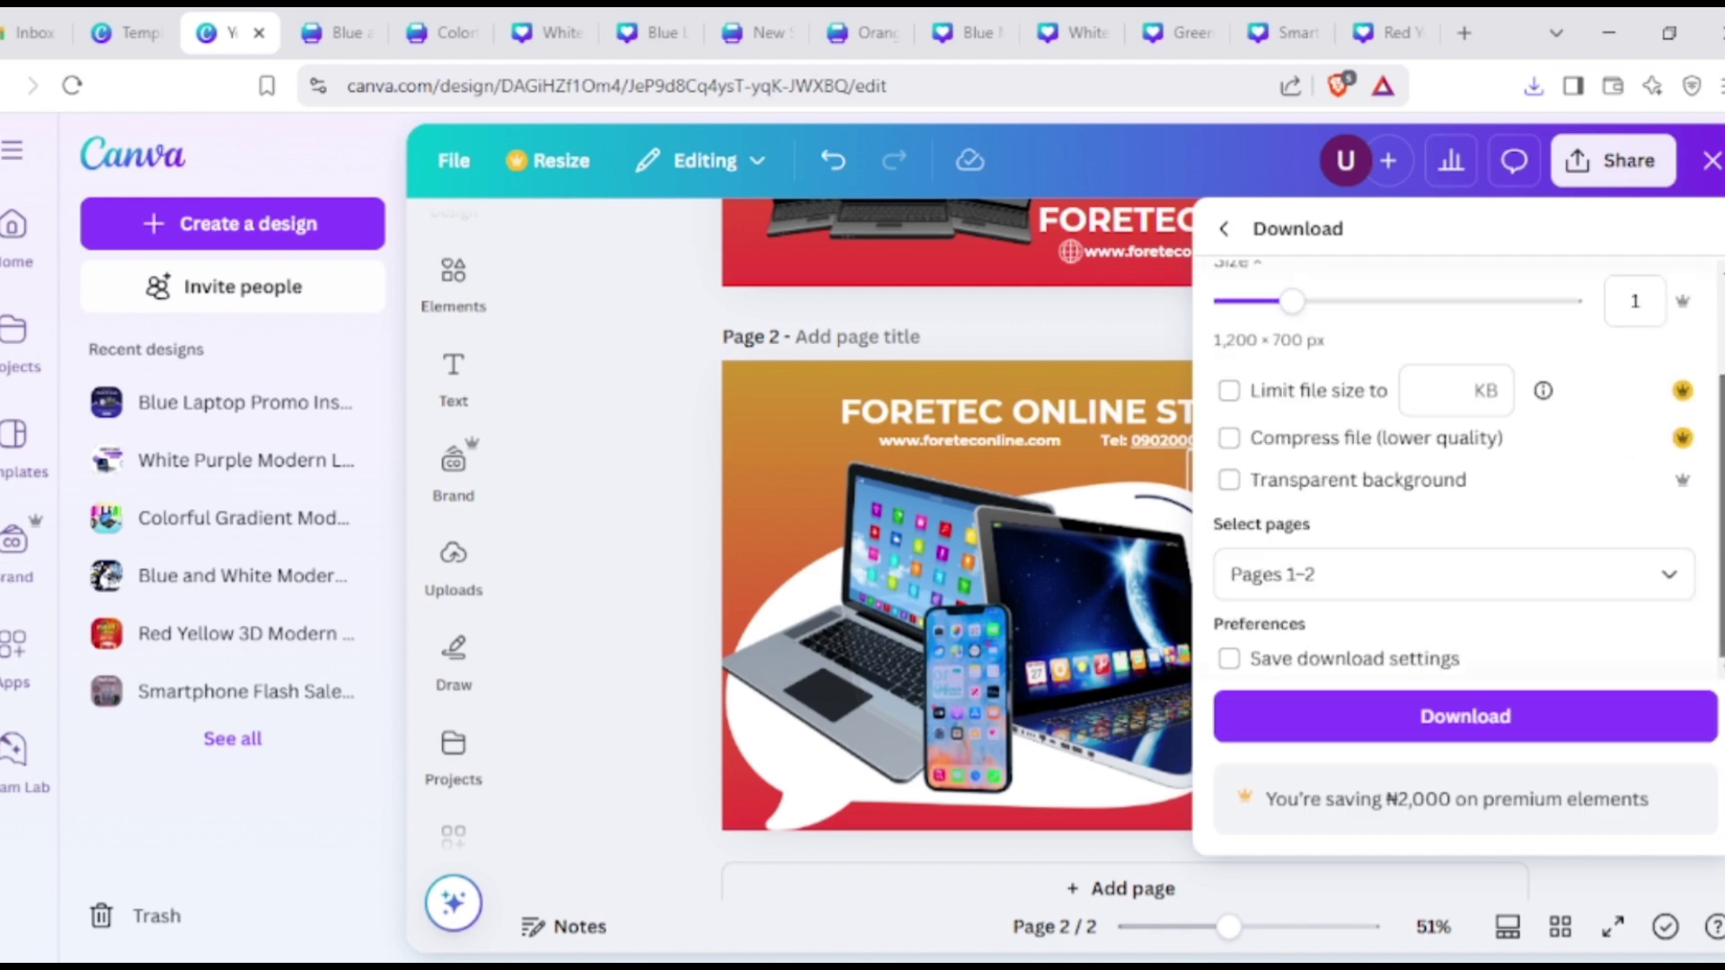
left_click(1453, 574)
left_click(1249, 347)
left_click(1453, 494)
left_click(1465, 716)
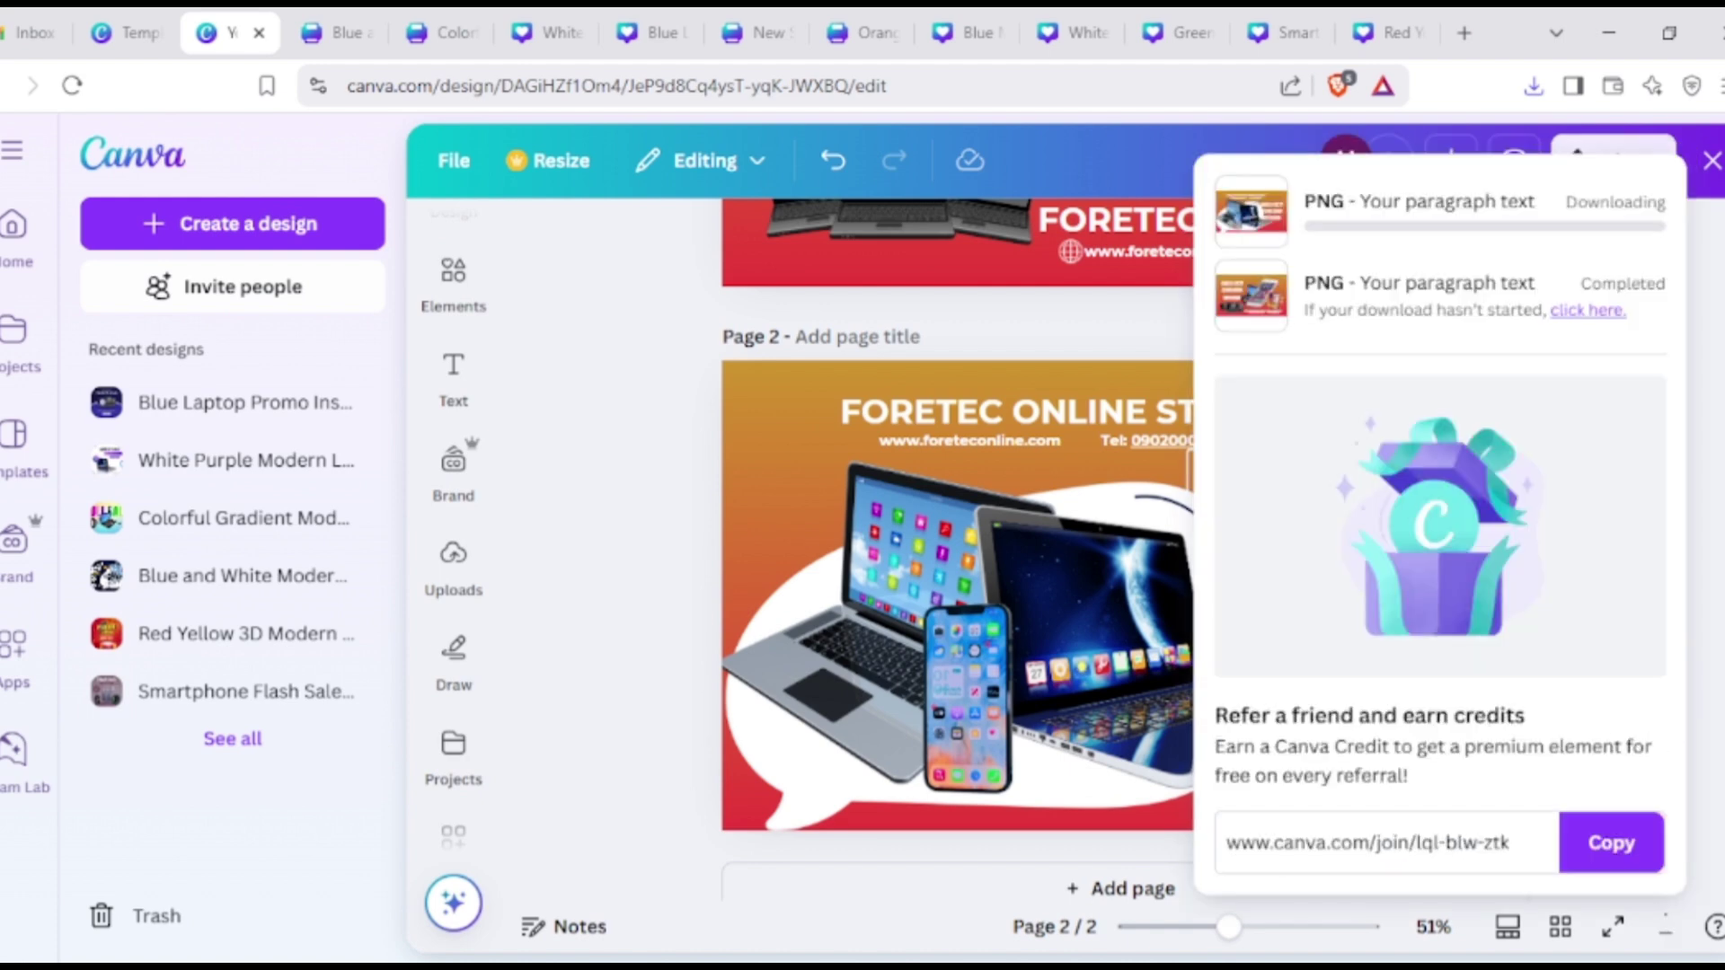
type("foretec online store banner")
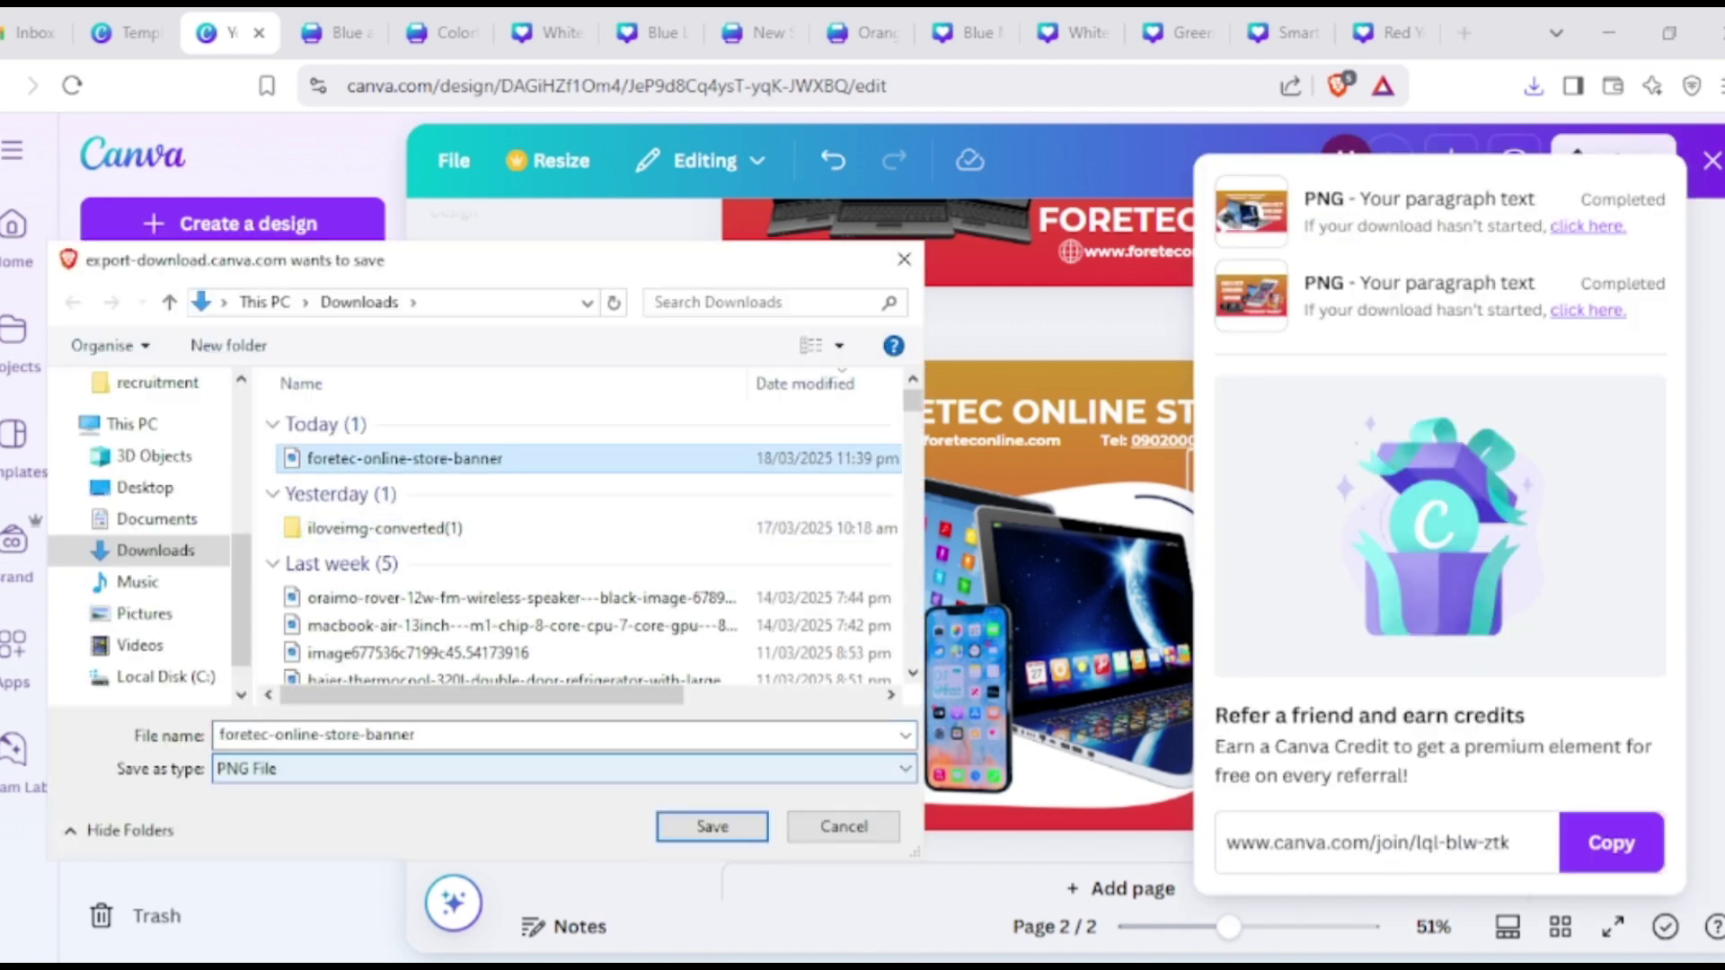
key("Return")
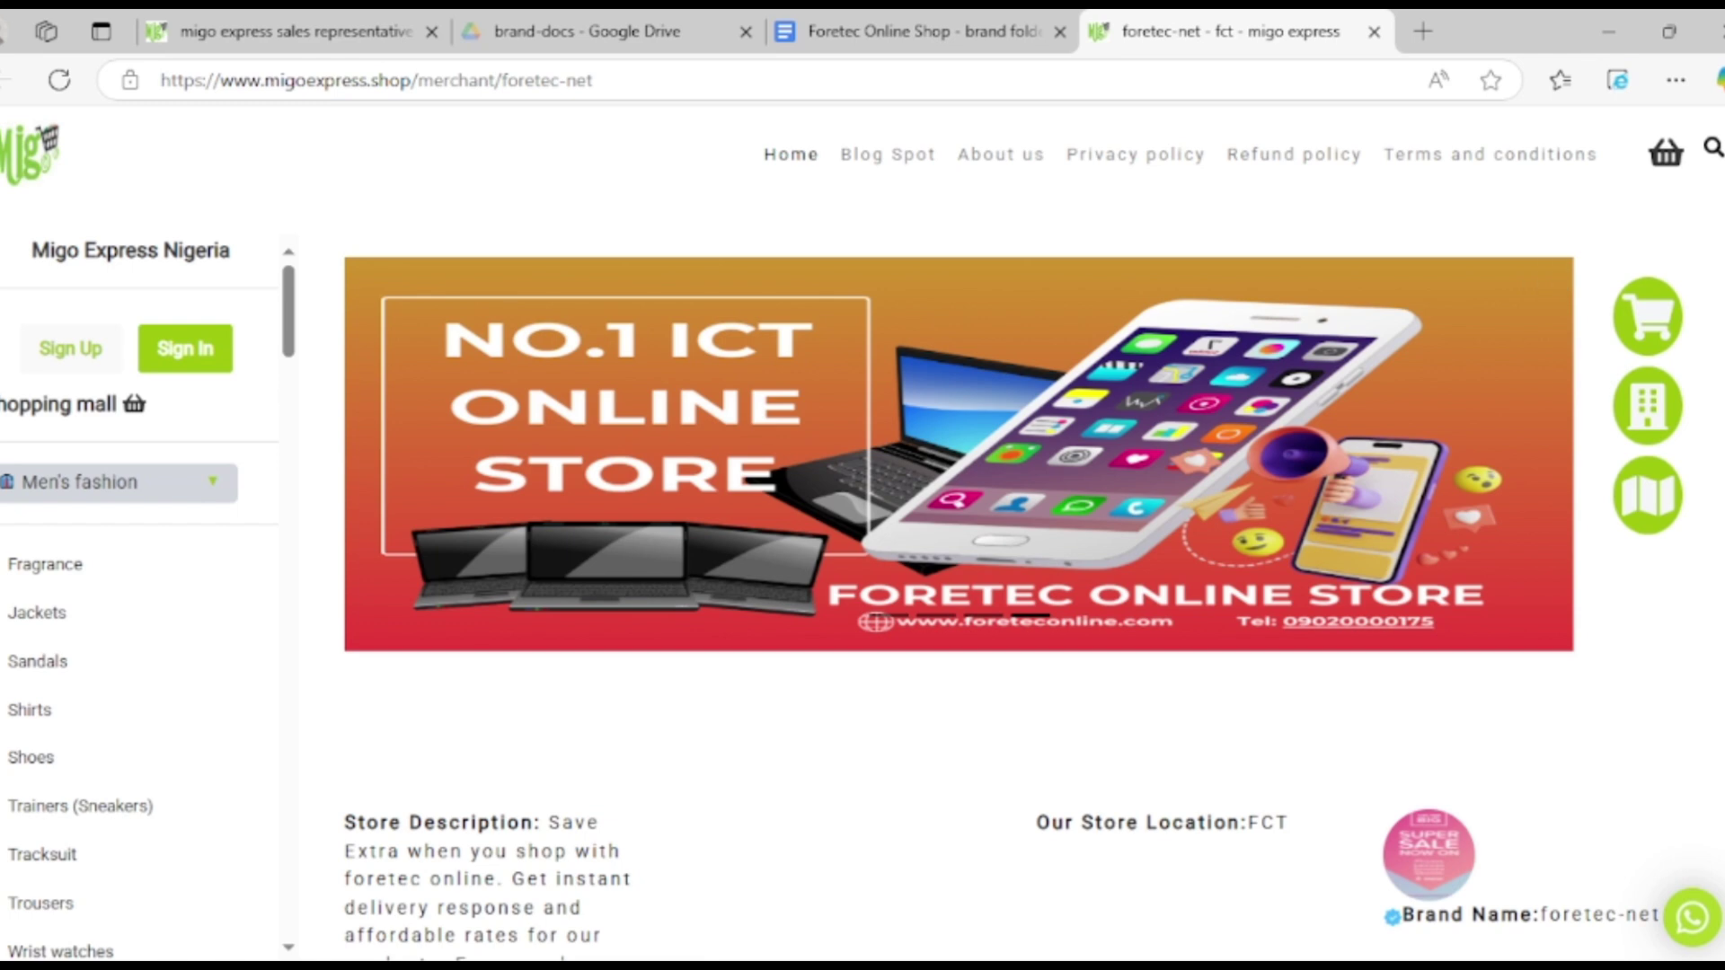
Scroll the Foretec store page to view the NO.1 ICT banner and laptop listings
scroll(988, 584, "down", 7)
scroll(988, 585, "up", 7)
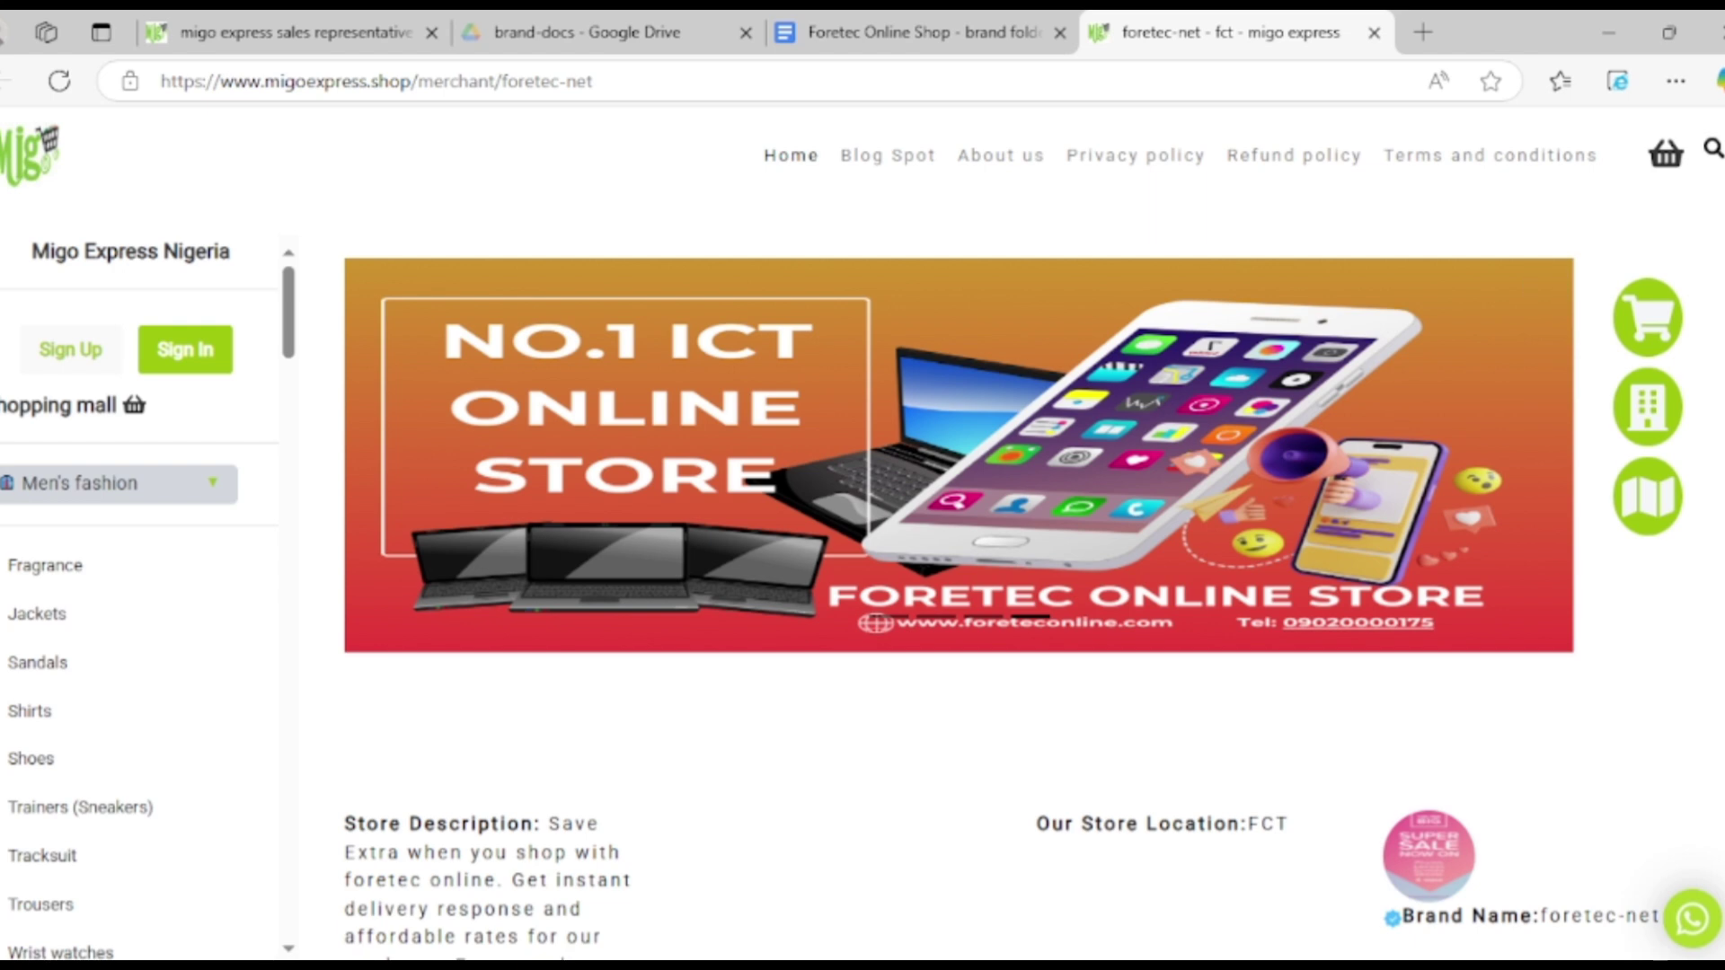
scroll(988, 584, "down", 6)
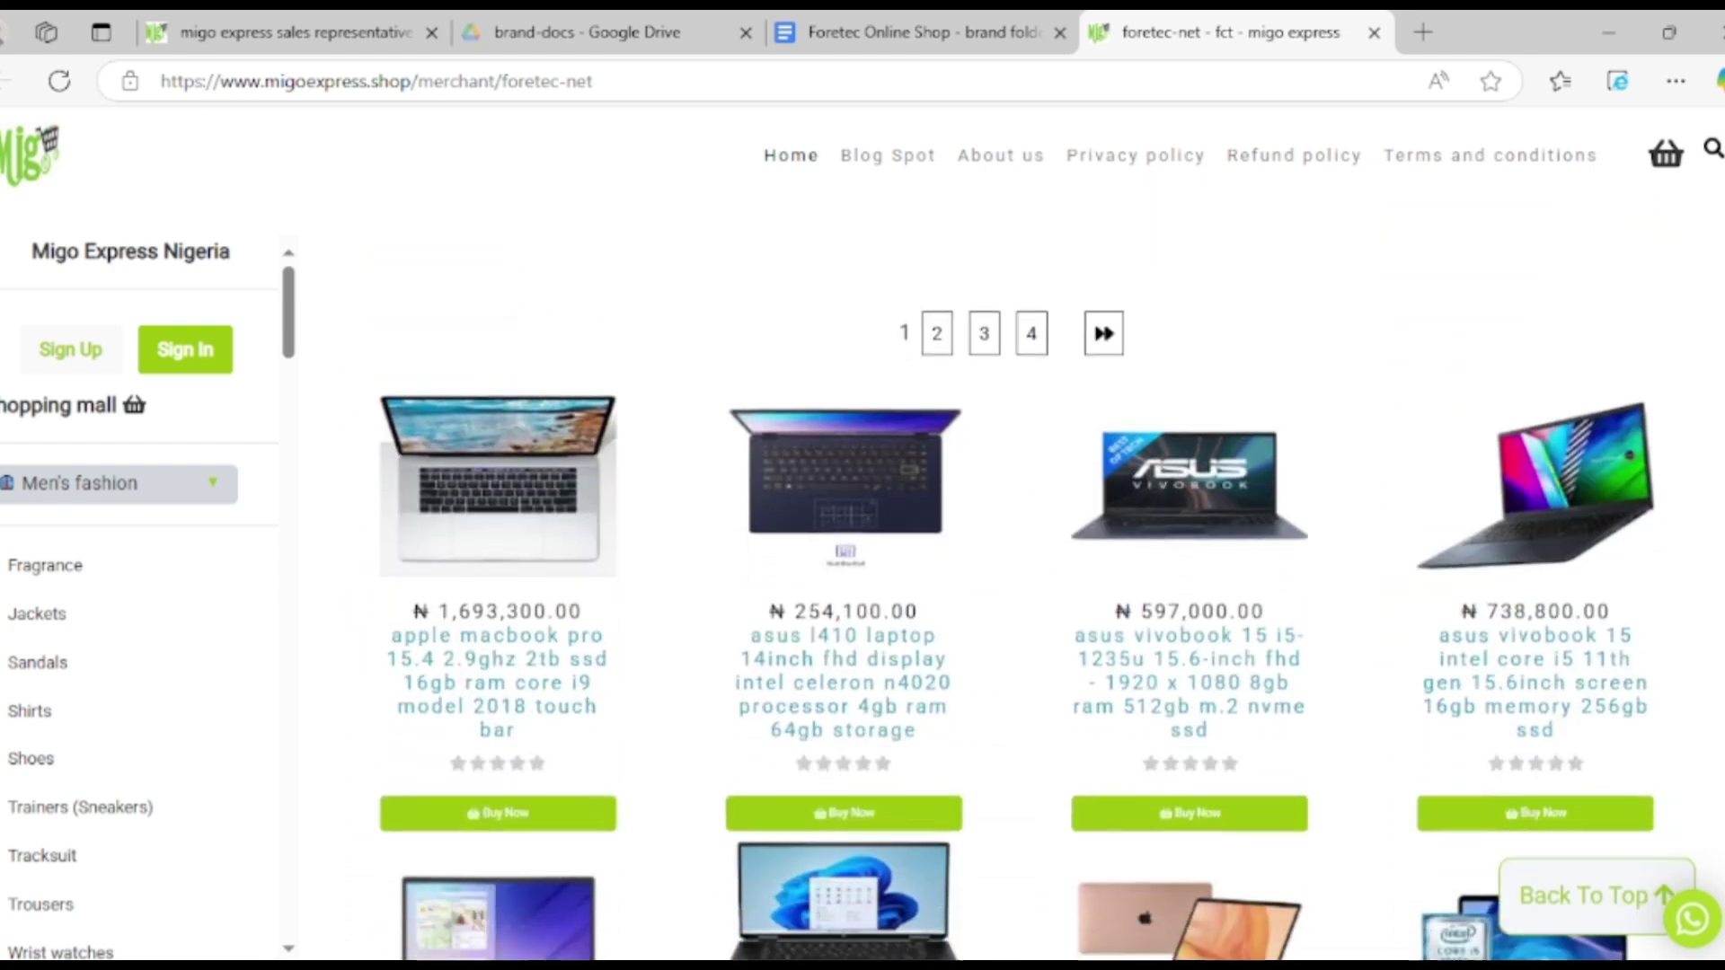
scroll(1015, 584, "down", 12)
scroll(1015, 584, "up", 8)
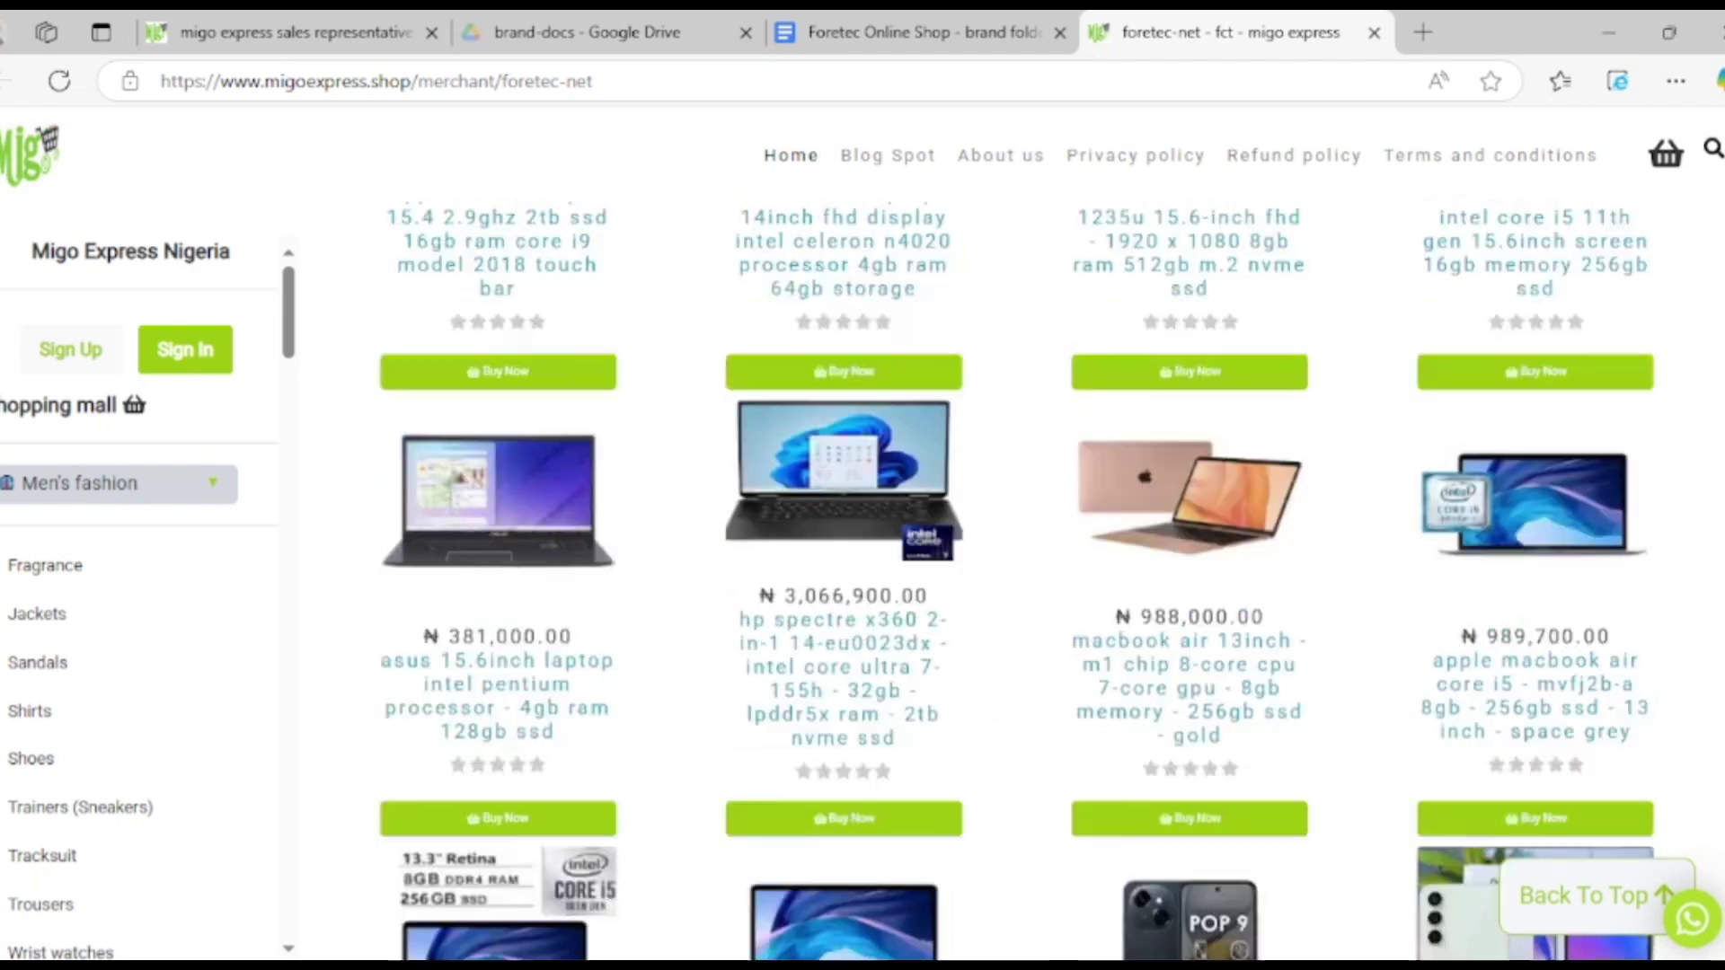
scroll(1015, 584, "up", 10)
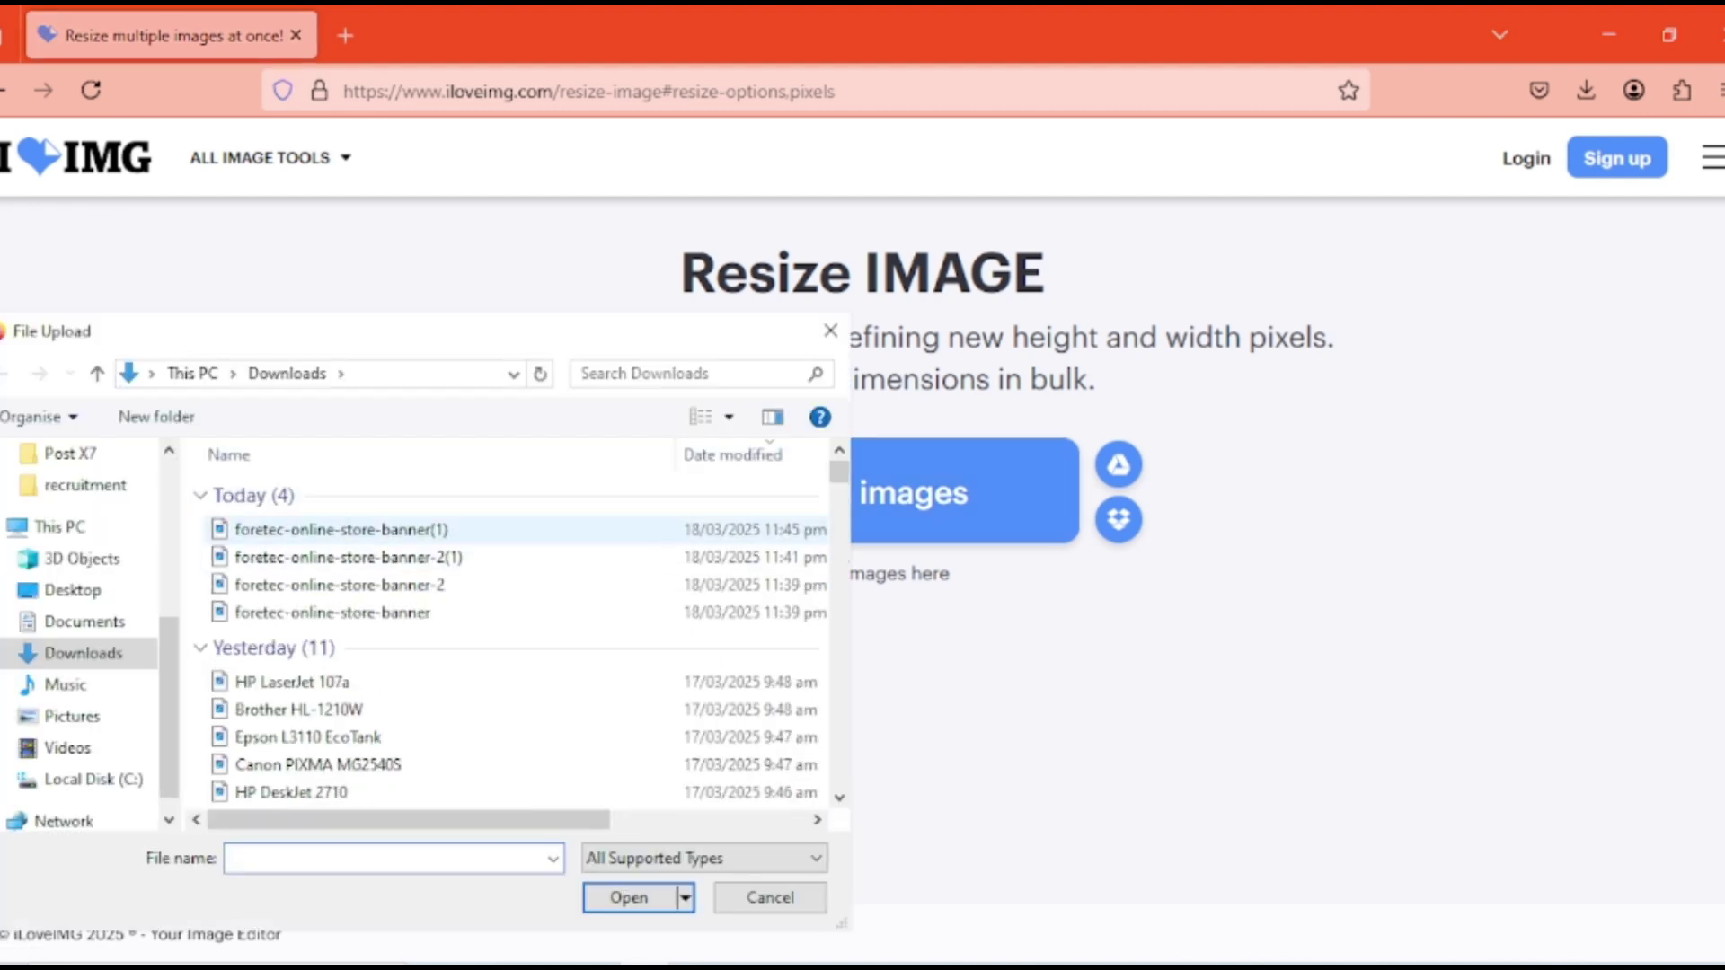
Pick foretec-online-store-banner-2 from Downloads and upload it to the resizer
left_click(340, 585)
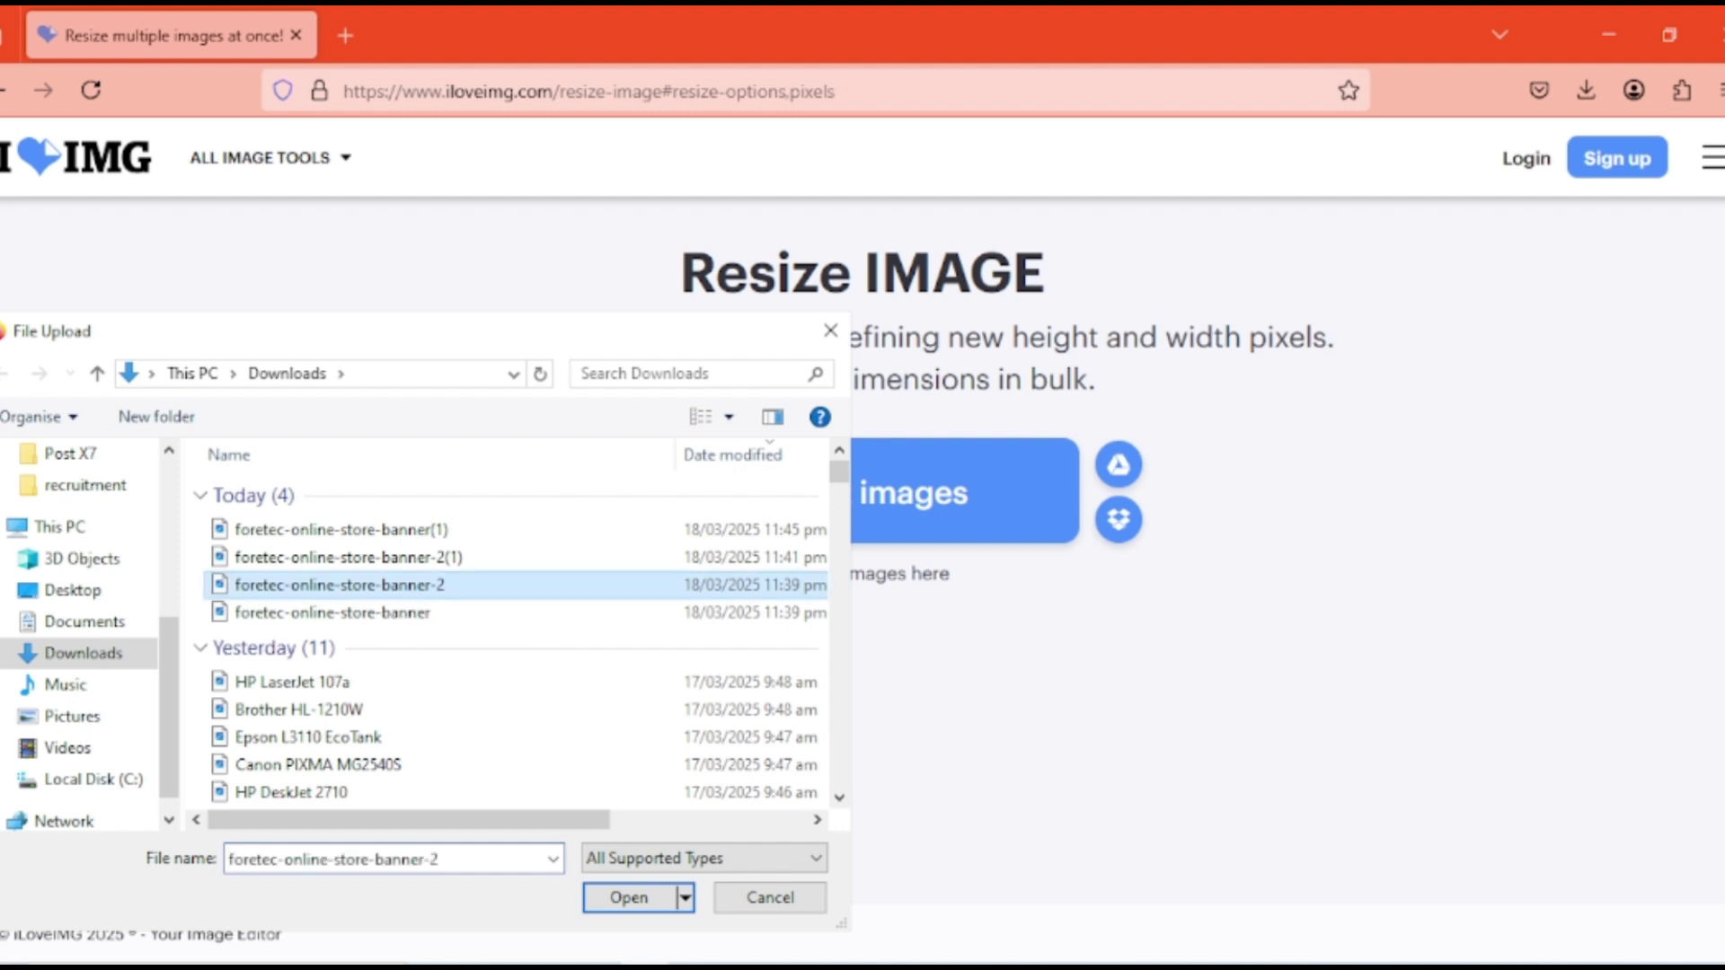
left_click(629, 898)
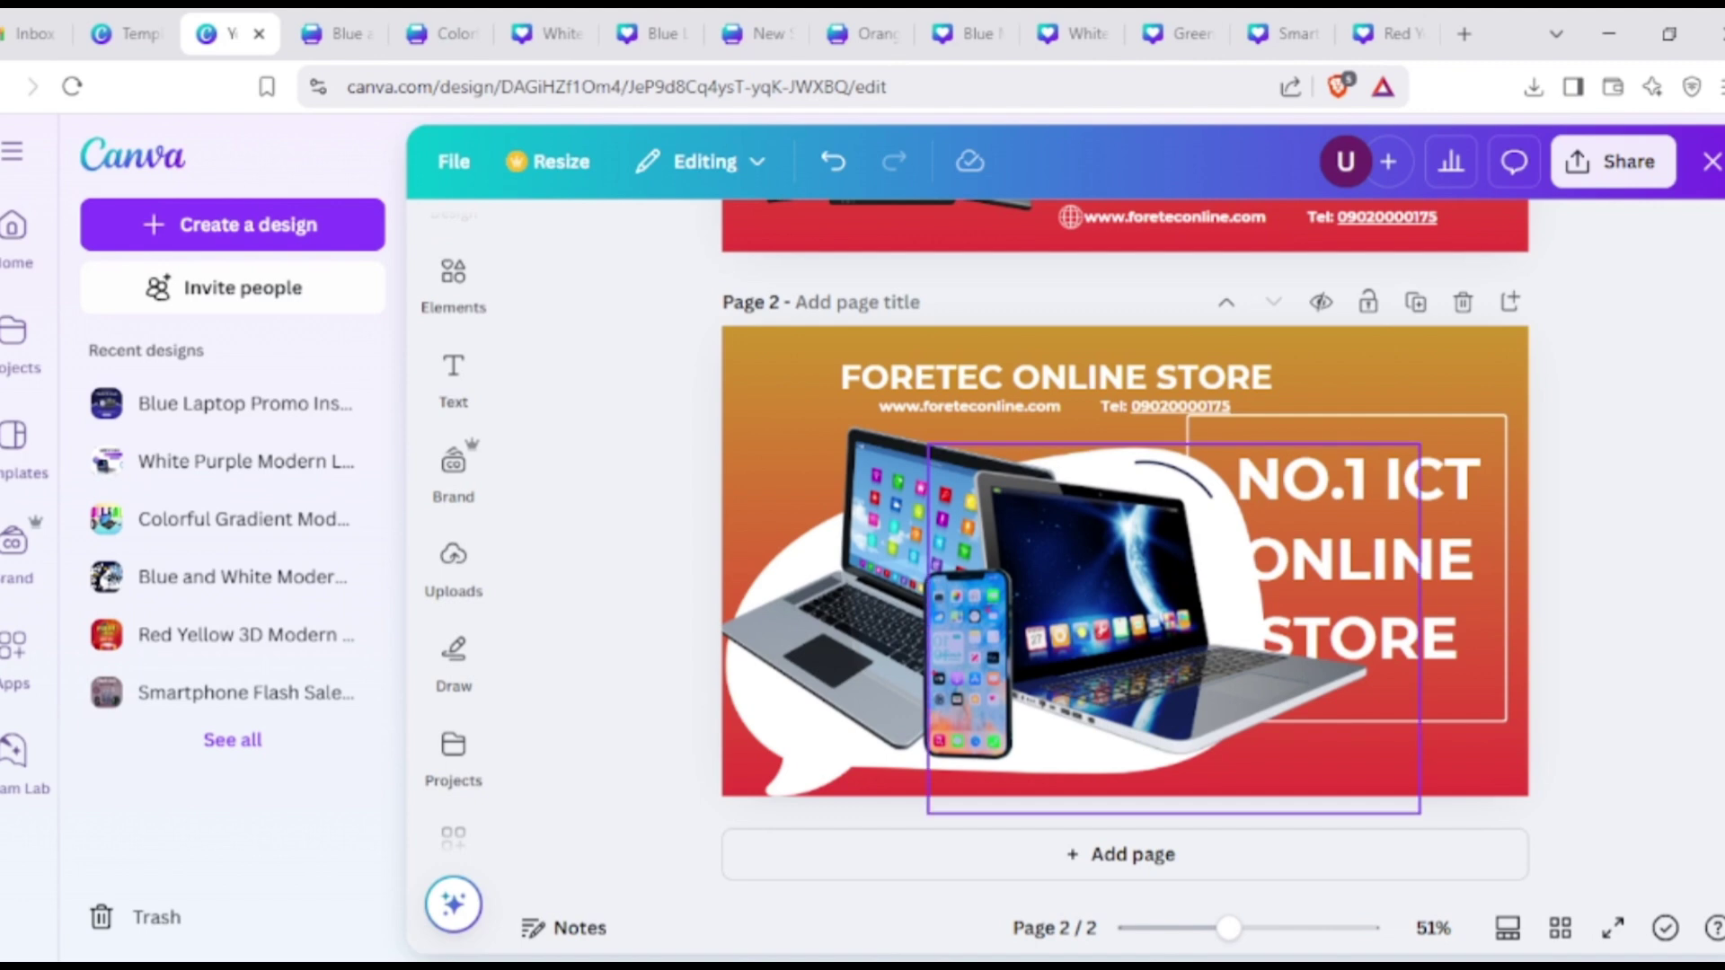
scroll(1125, 551, "up", 5)
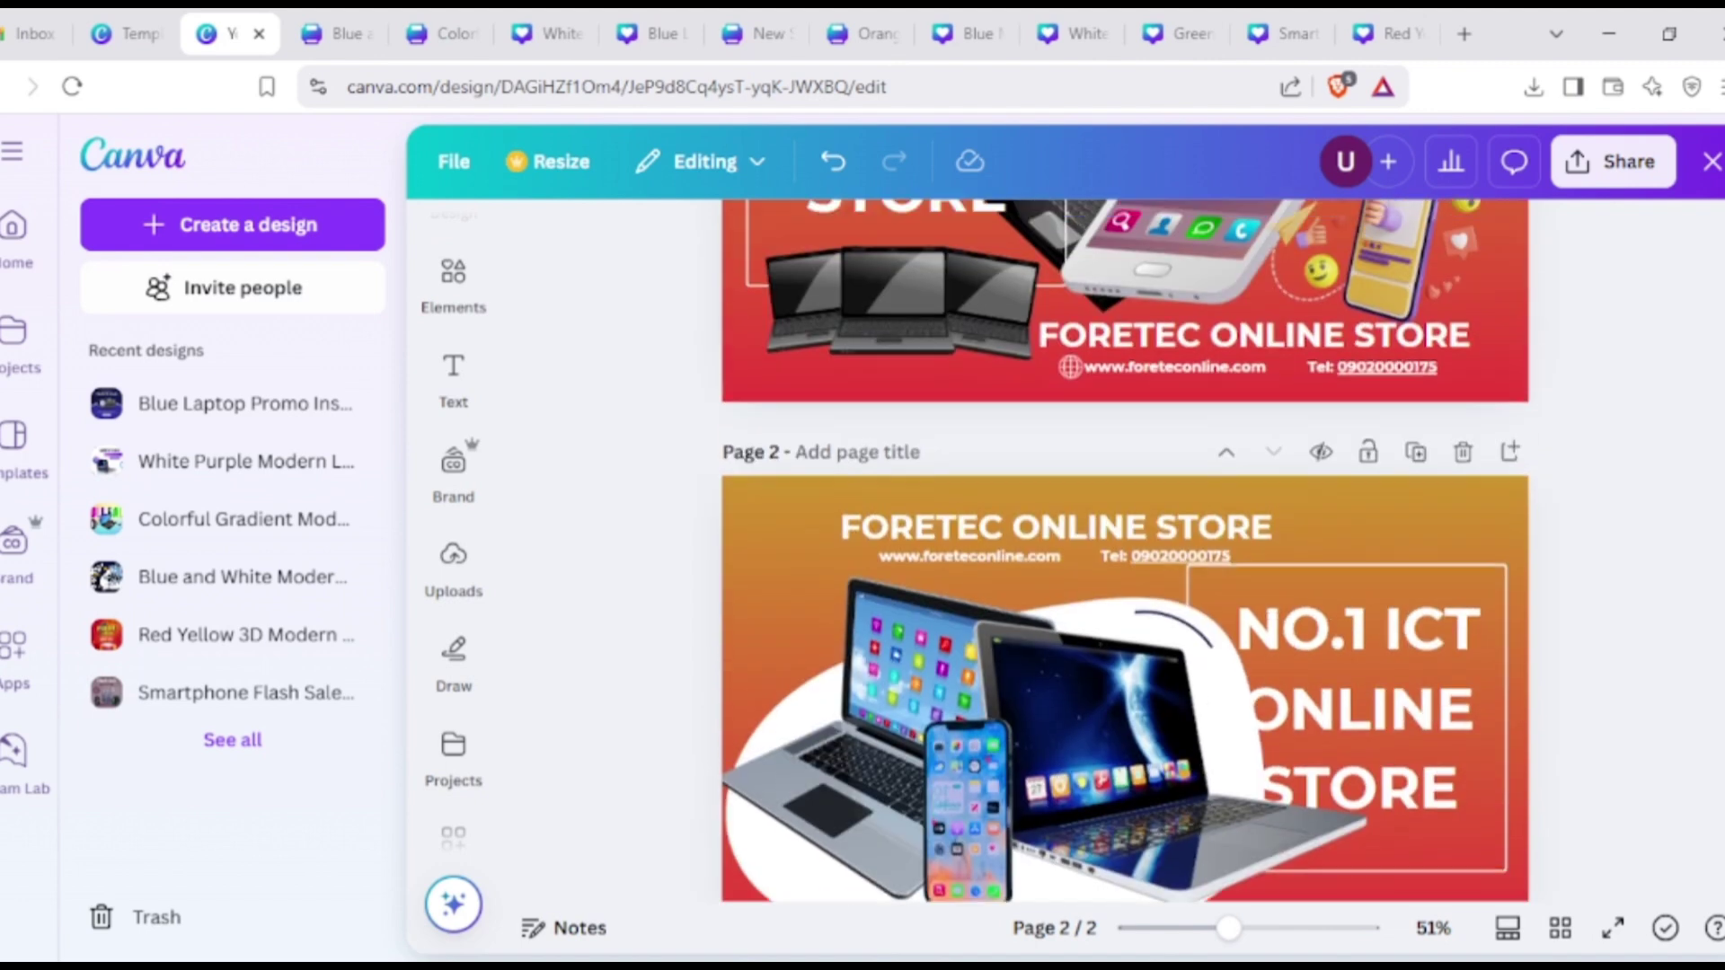